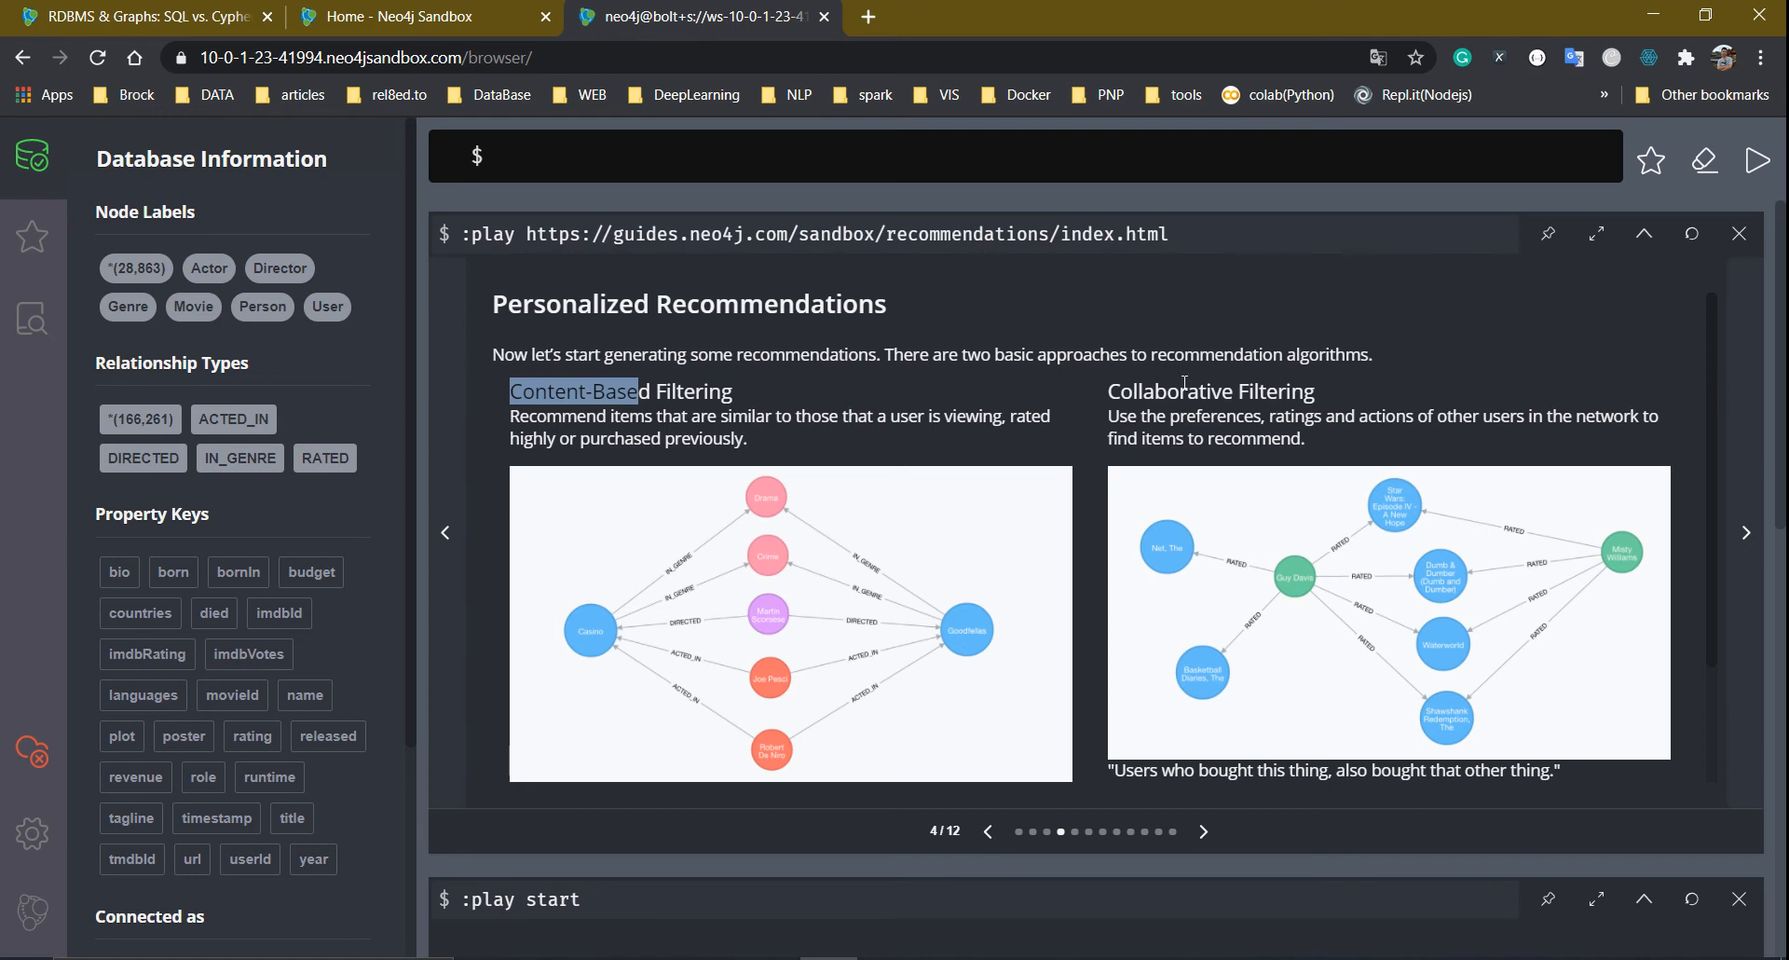
left_click(1152, 391)
left_click_drag(1121, 392, 1325, 372)
left_click(1258, 400)
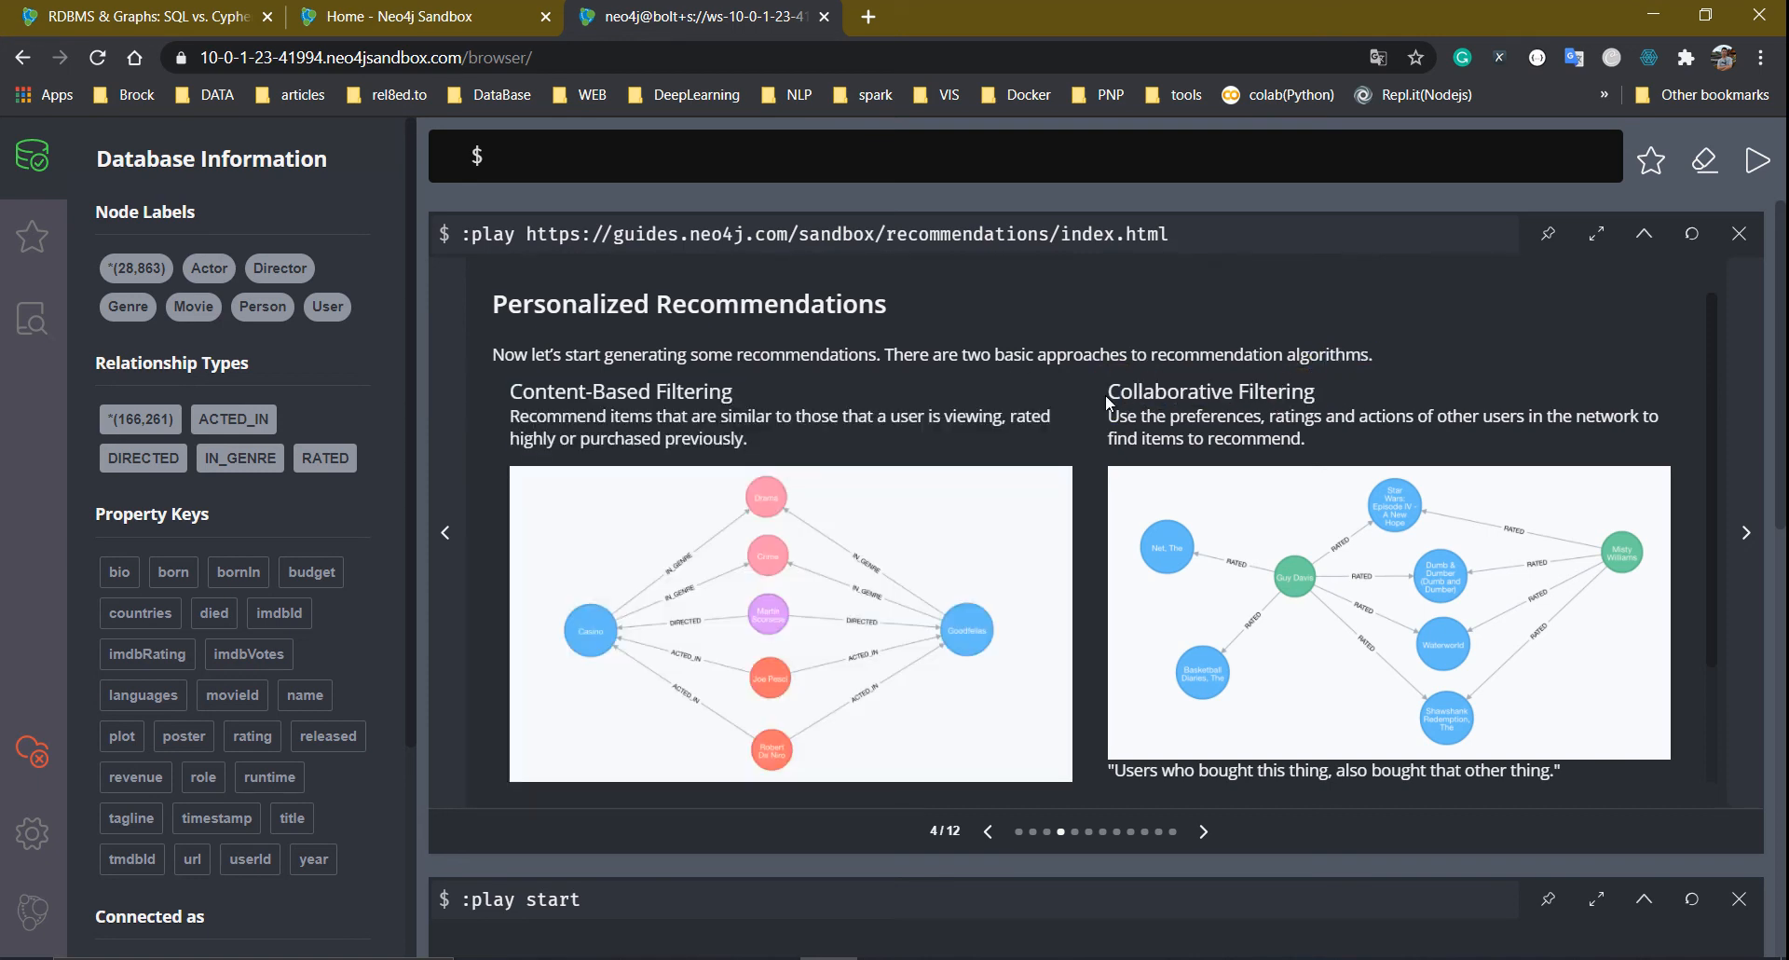
left_click_drag(1108, 399, 1314, 390)
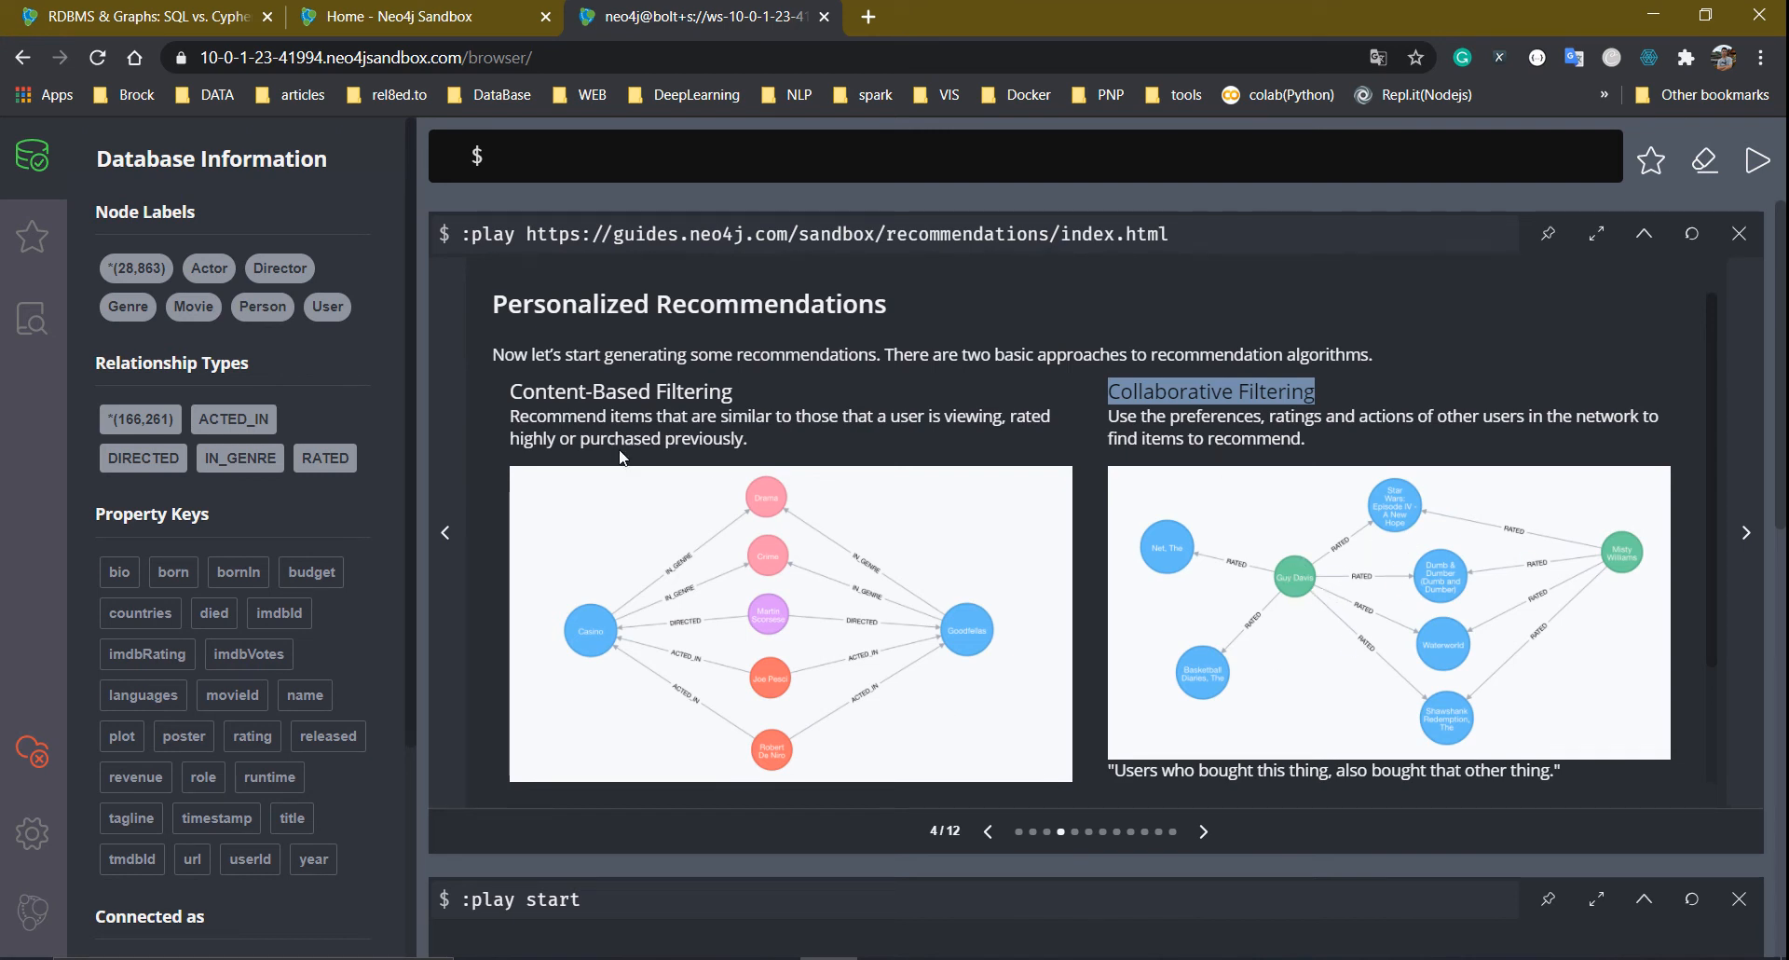
Advance the guide to slide 5/12 and copy the Inception common-genres query into the editor
left_click(1203, 831)
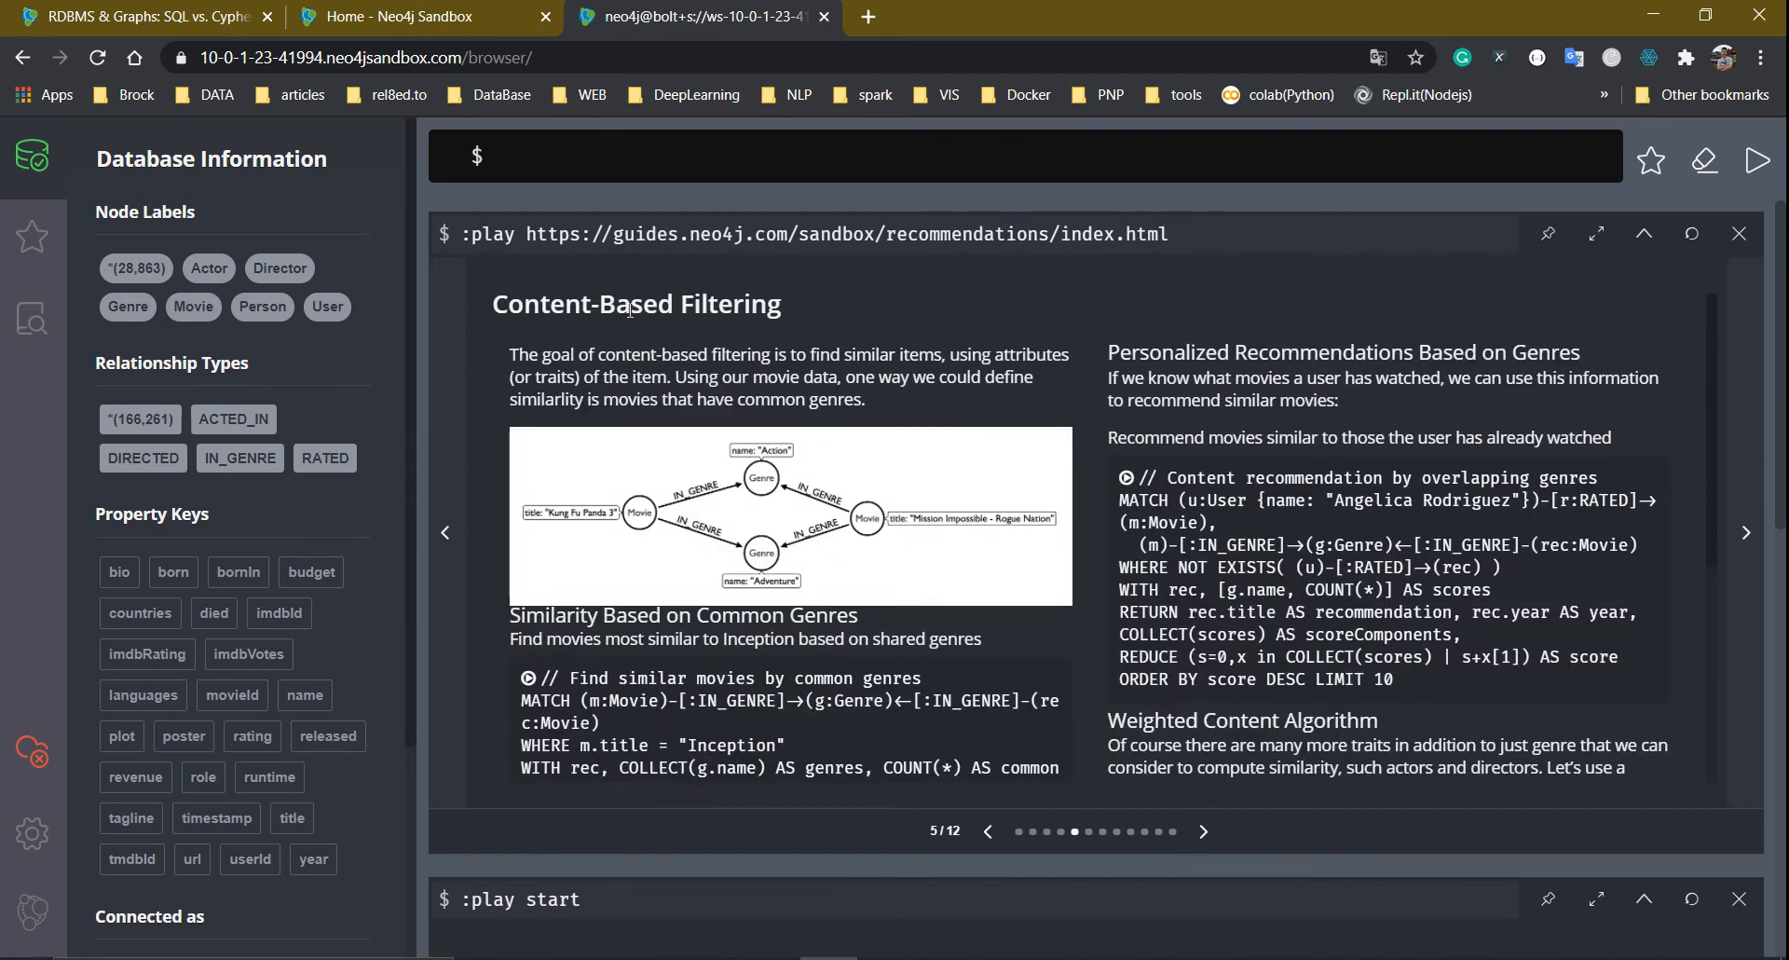
scroll(764, 611, "down", 3)
scroll(783, 601, "up", 3)
scroll(792, 606, "down", 2)
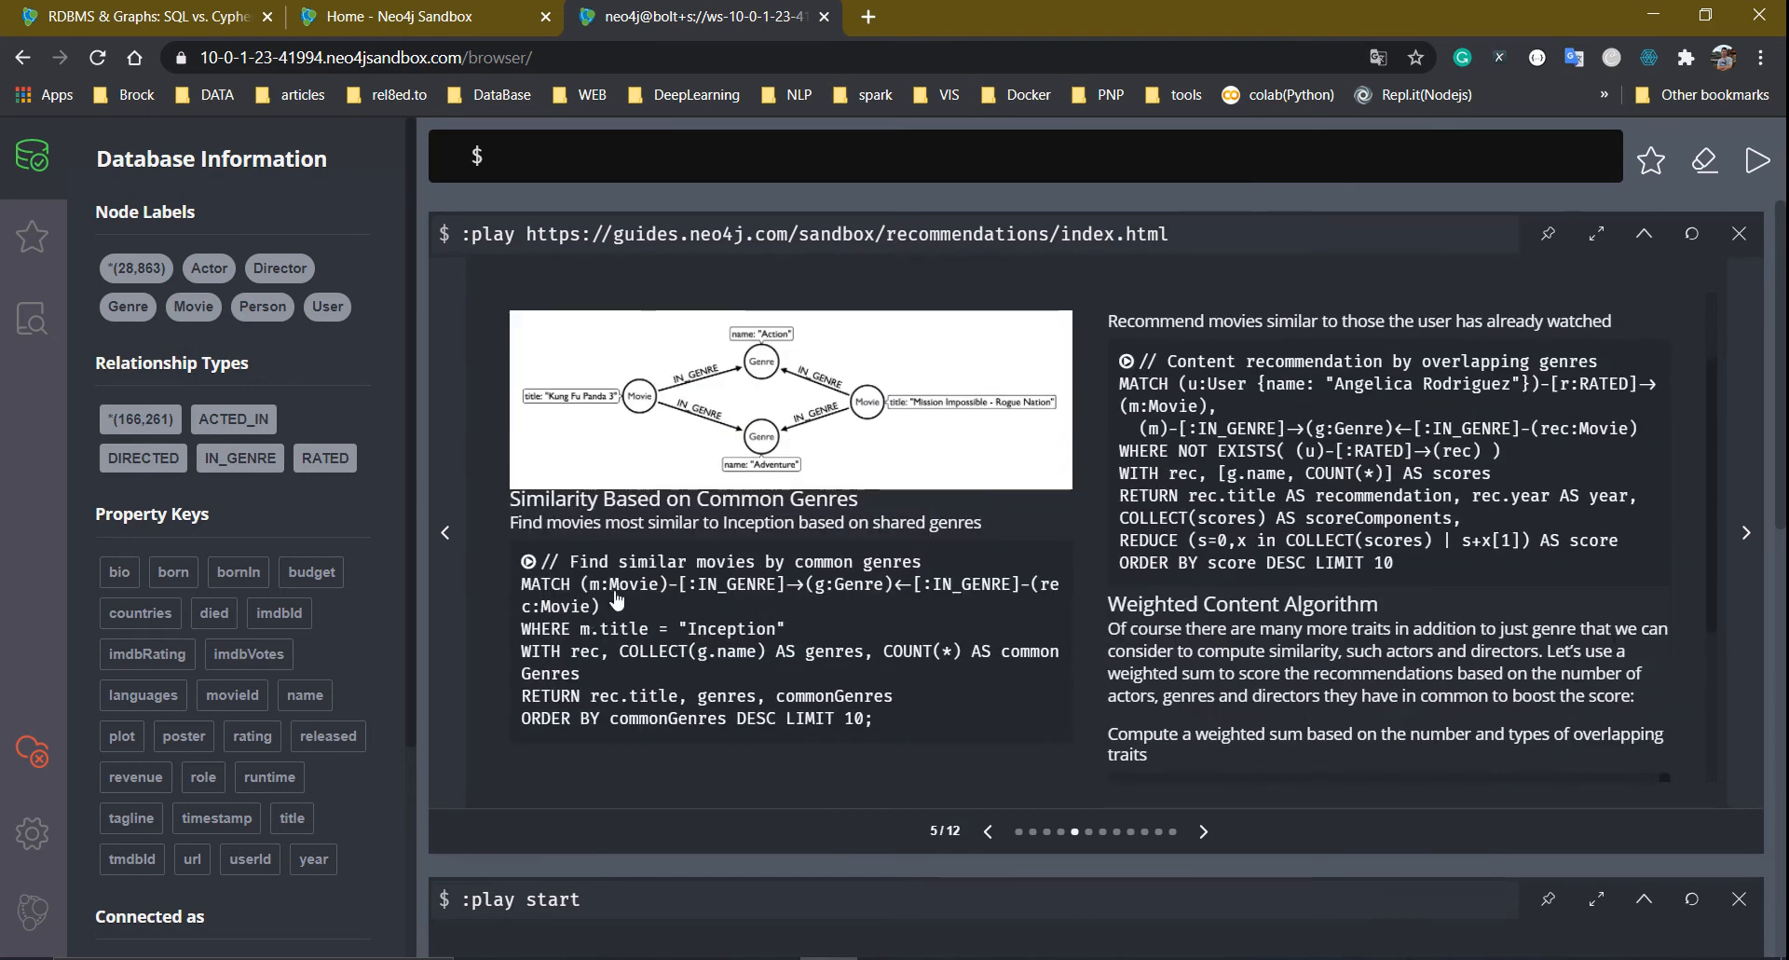
left_click(525, 566)
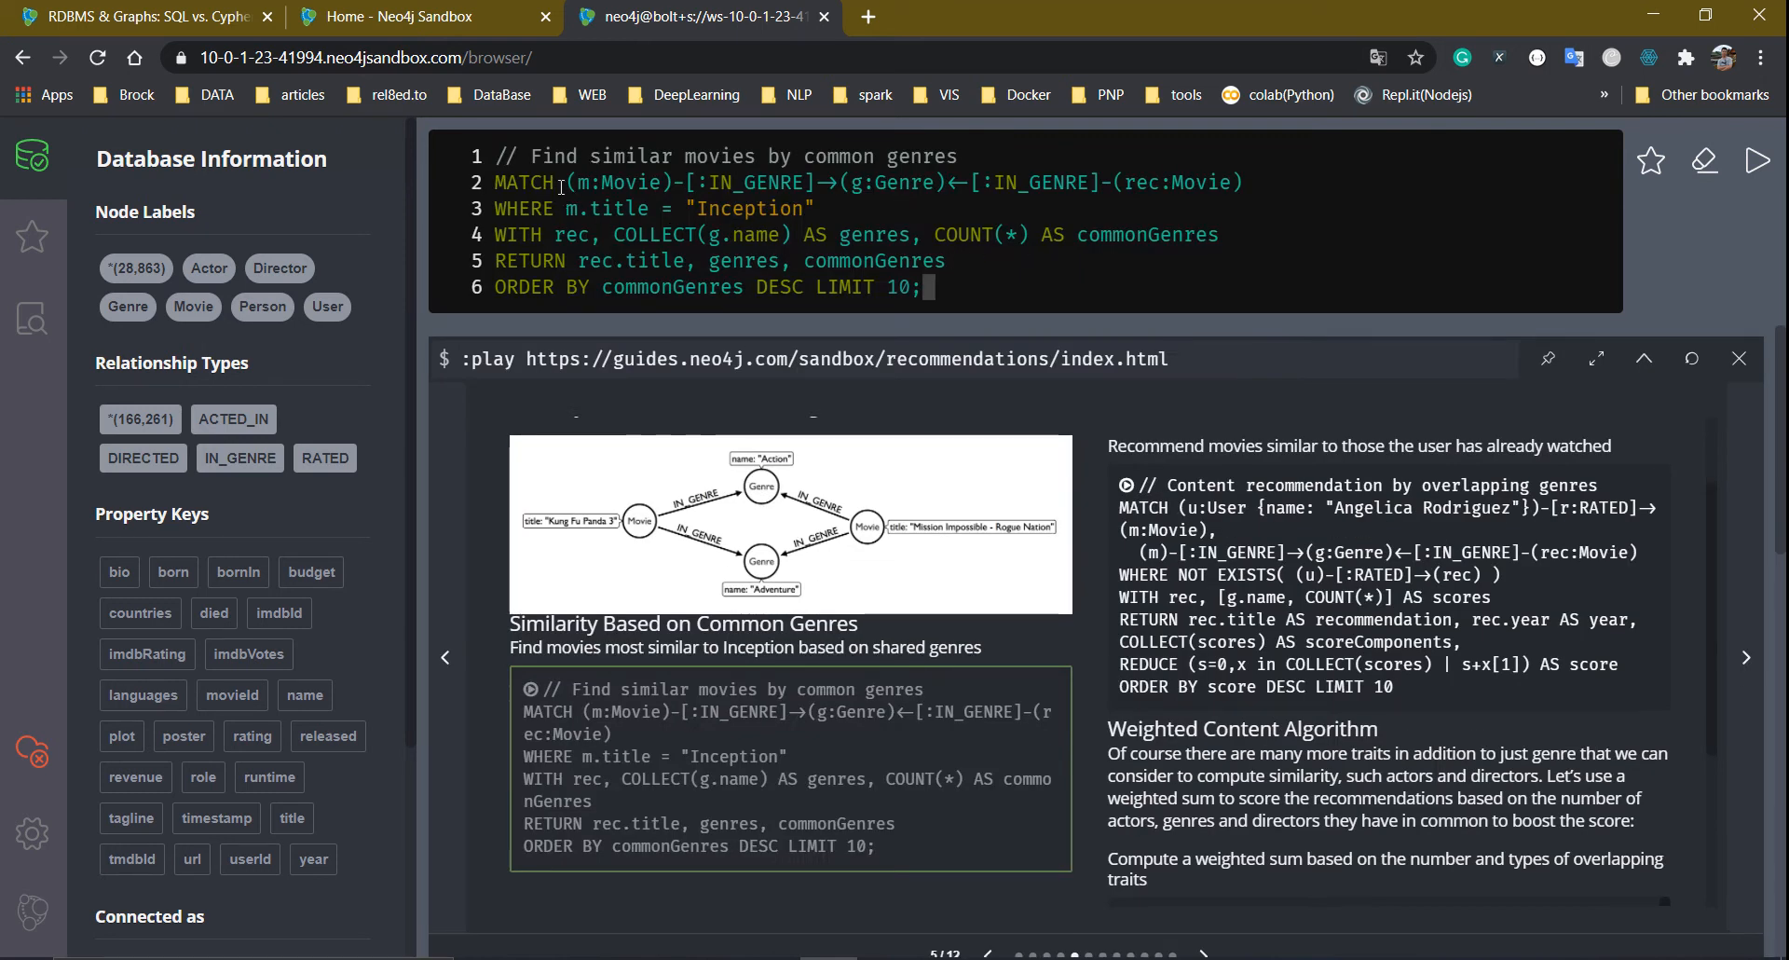
left_click_drag(497, 186, 966, 184)
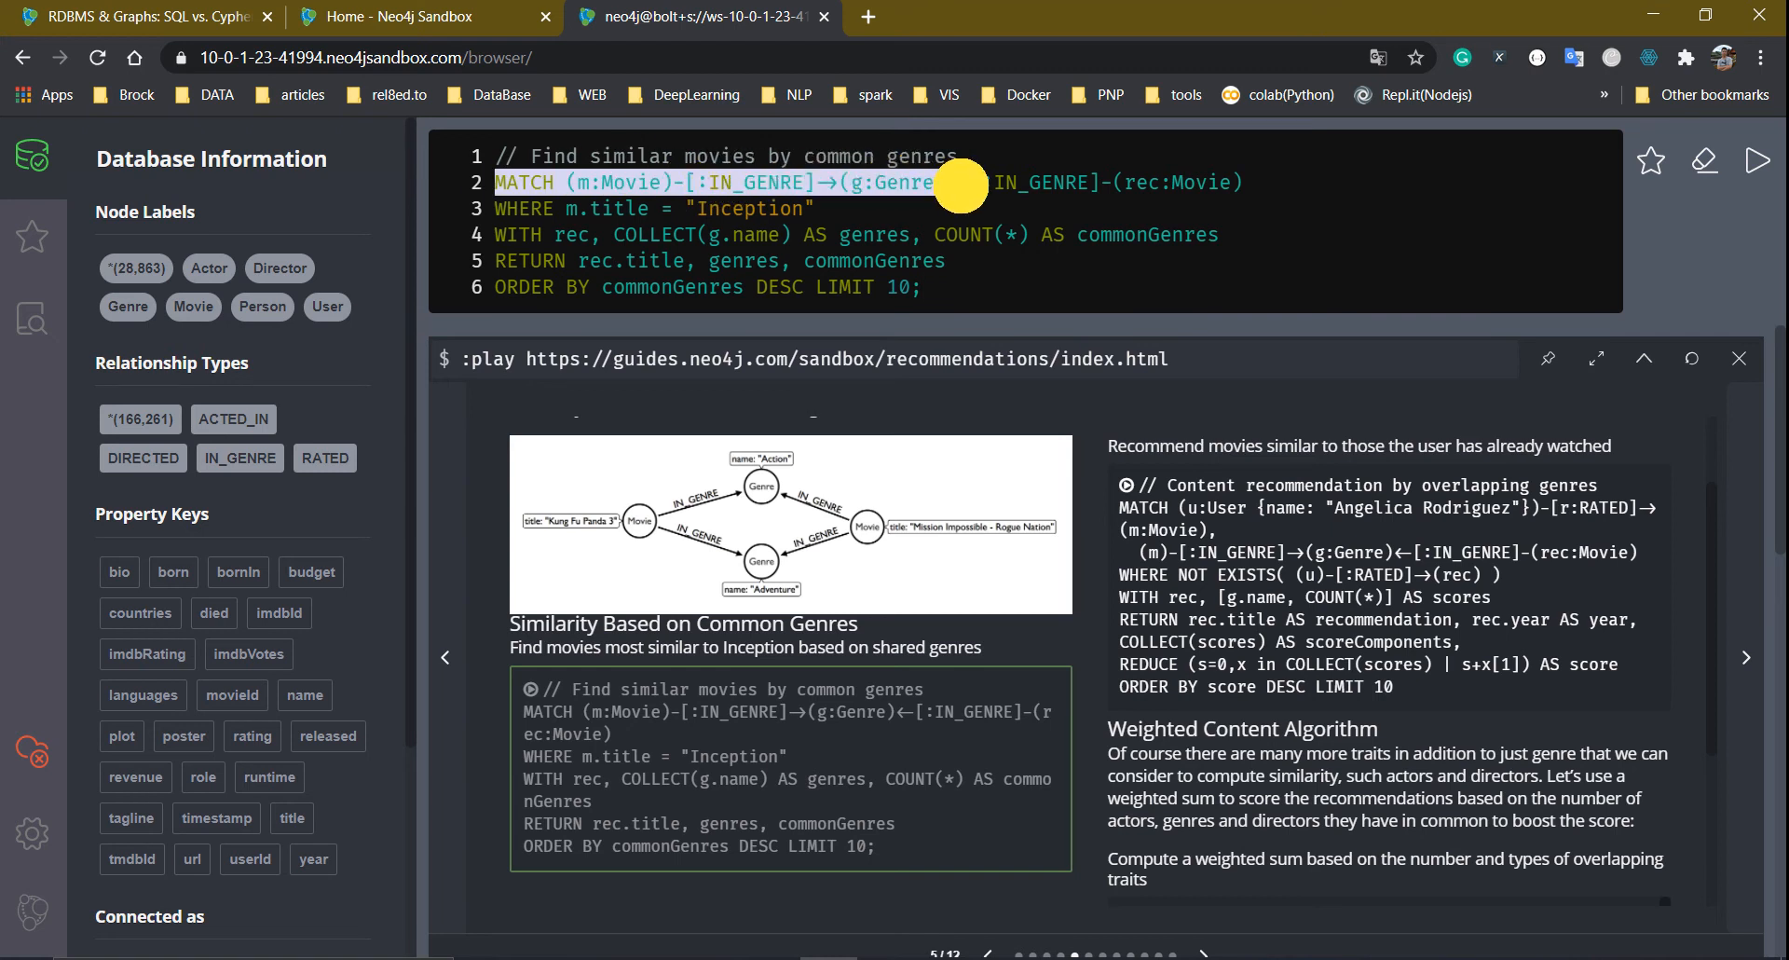
left_click(1010, 184)
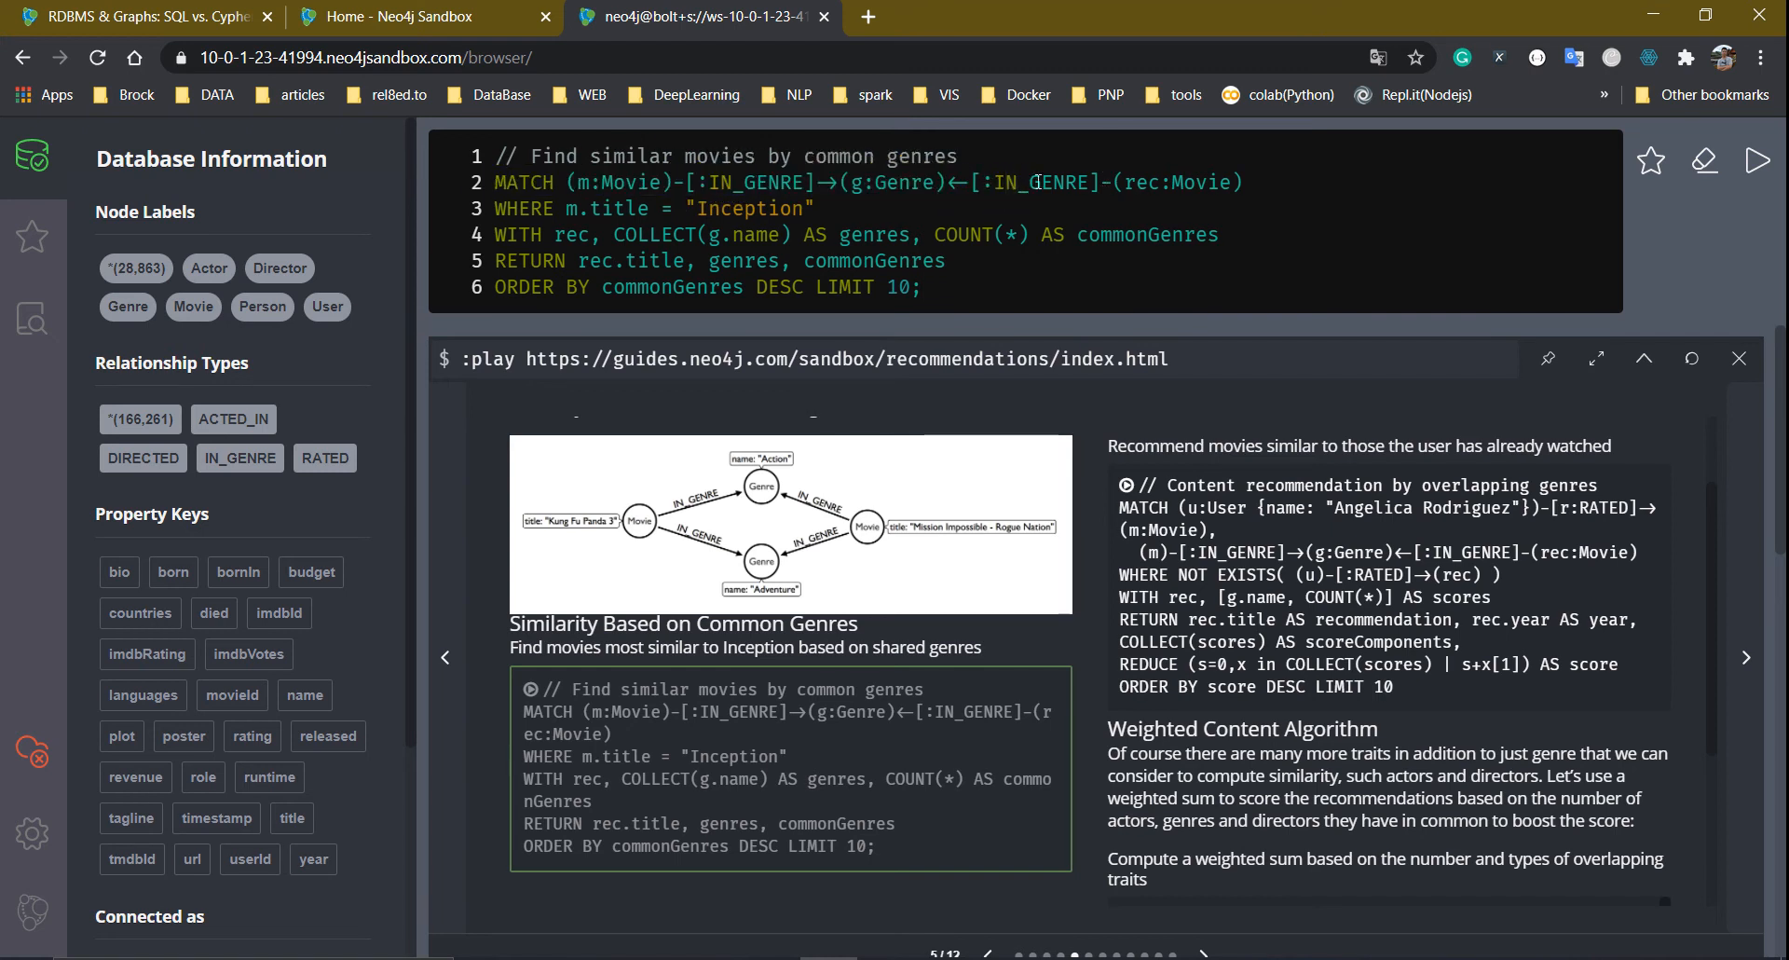
left_click(949, 186)
left_click_drag(949, 186, 1243, 182)
left_click(1149, 210)
left_click_drag(1126, 183, 1160, 184)
left_click(1197, 188)
mouse_move(803, 211)
left_mouse_down()
mouse_move(681, 221)
mouse_move(816, 211)
left_mouse_up()
left_click(596, 184)
left_click(697, 214)
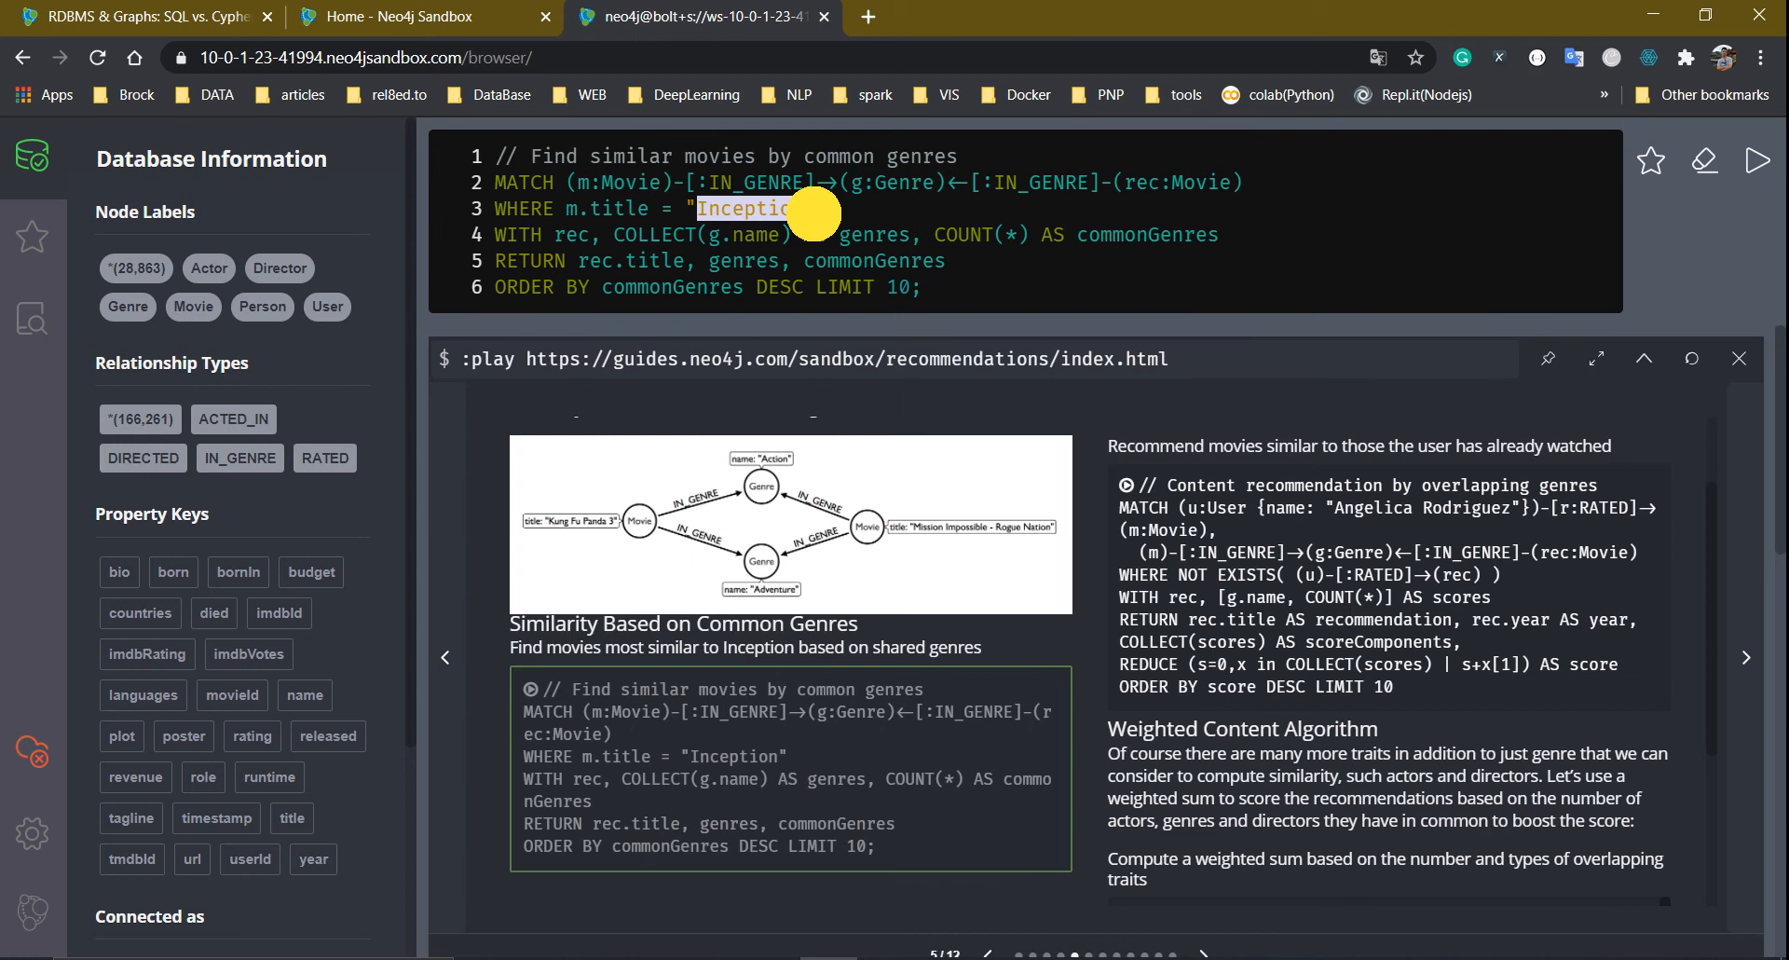
left_click(1123, 190)
left_click_drag(1123, 189, 1208, 184)
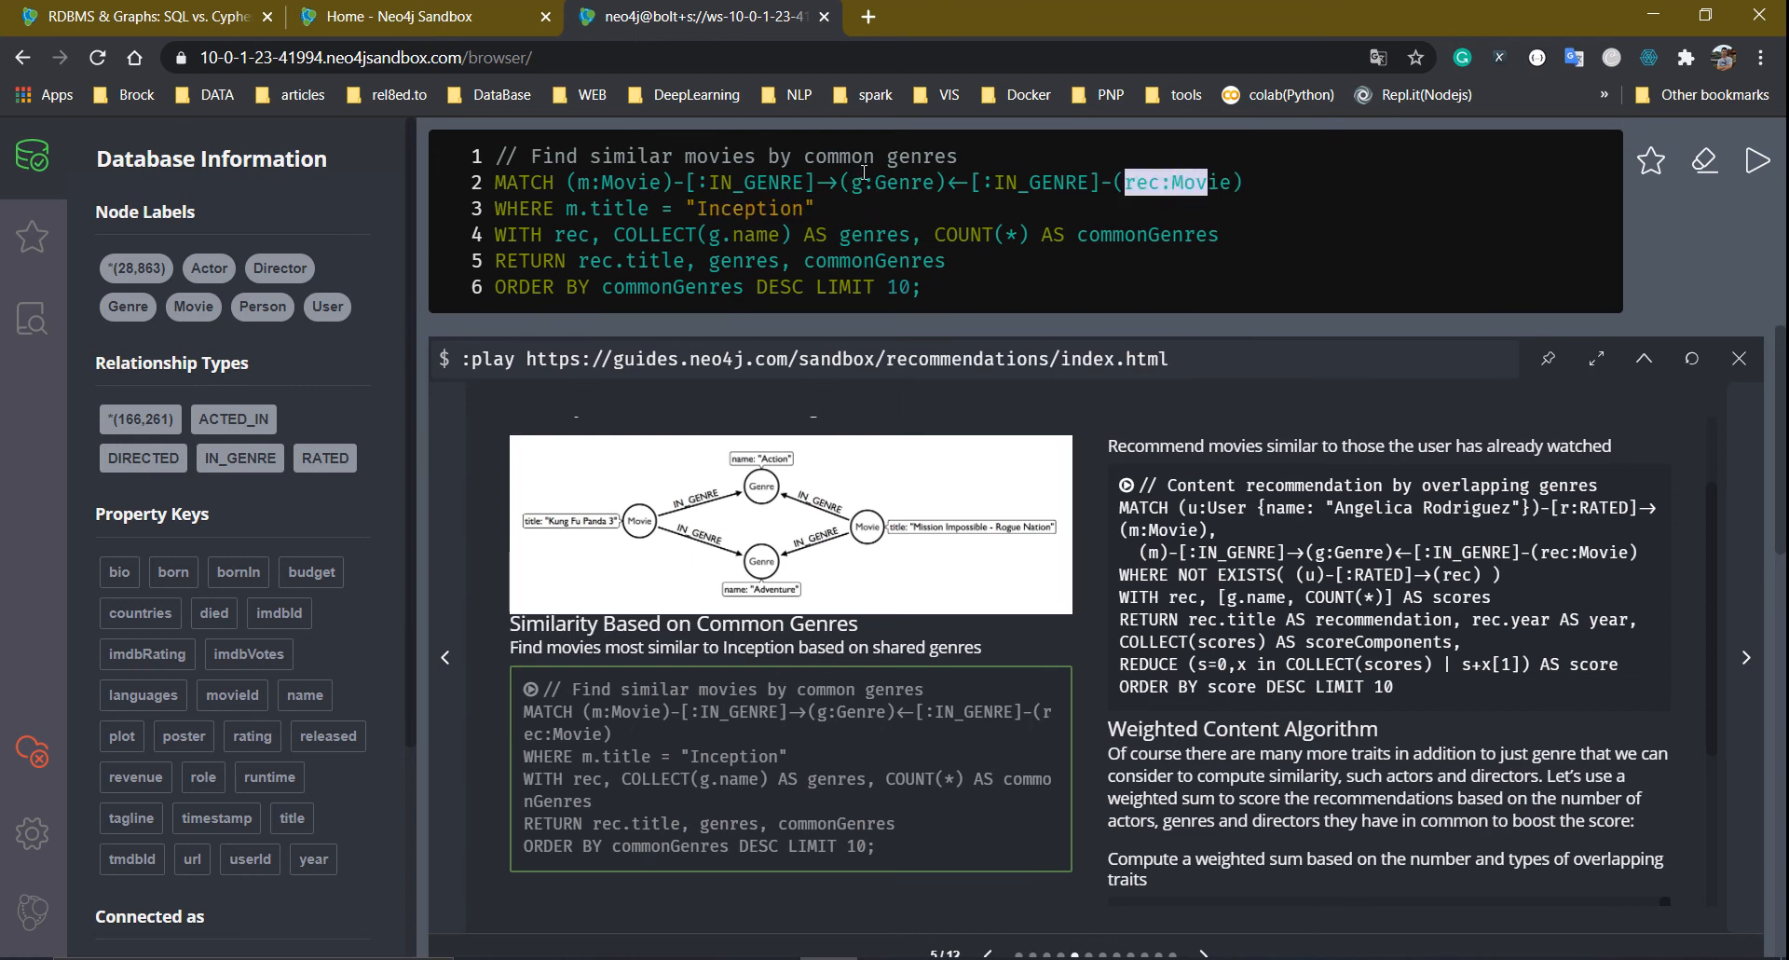
double_click(563, 238)
left_click(627, 243)
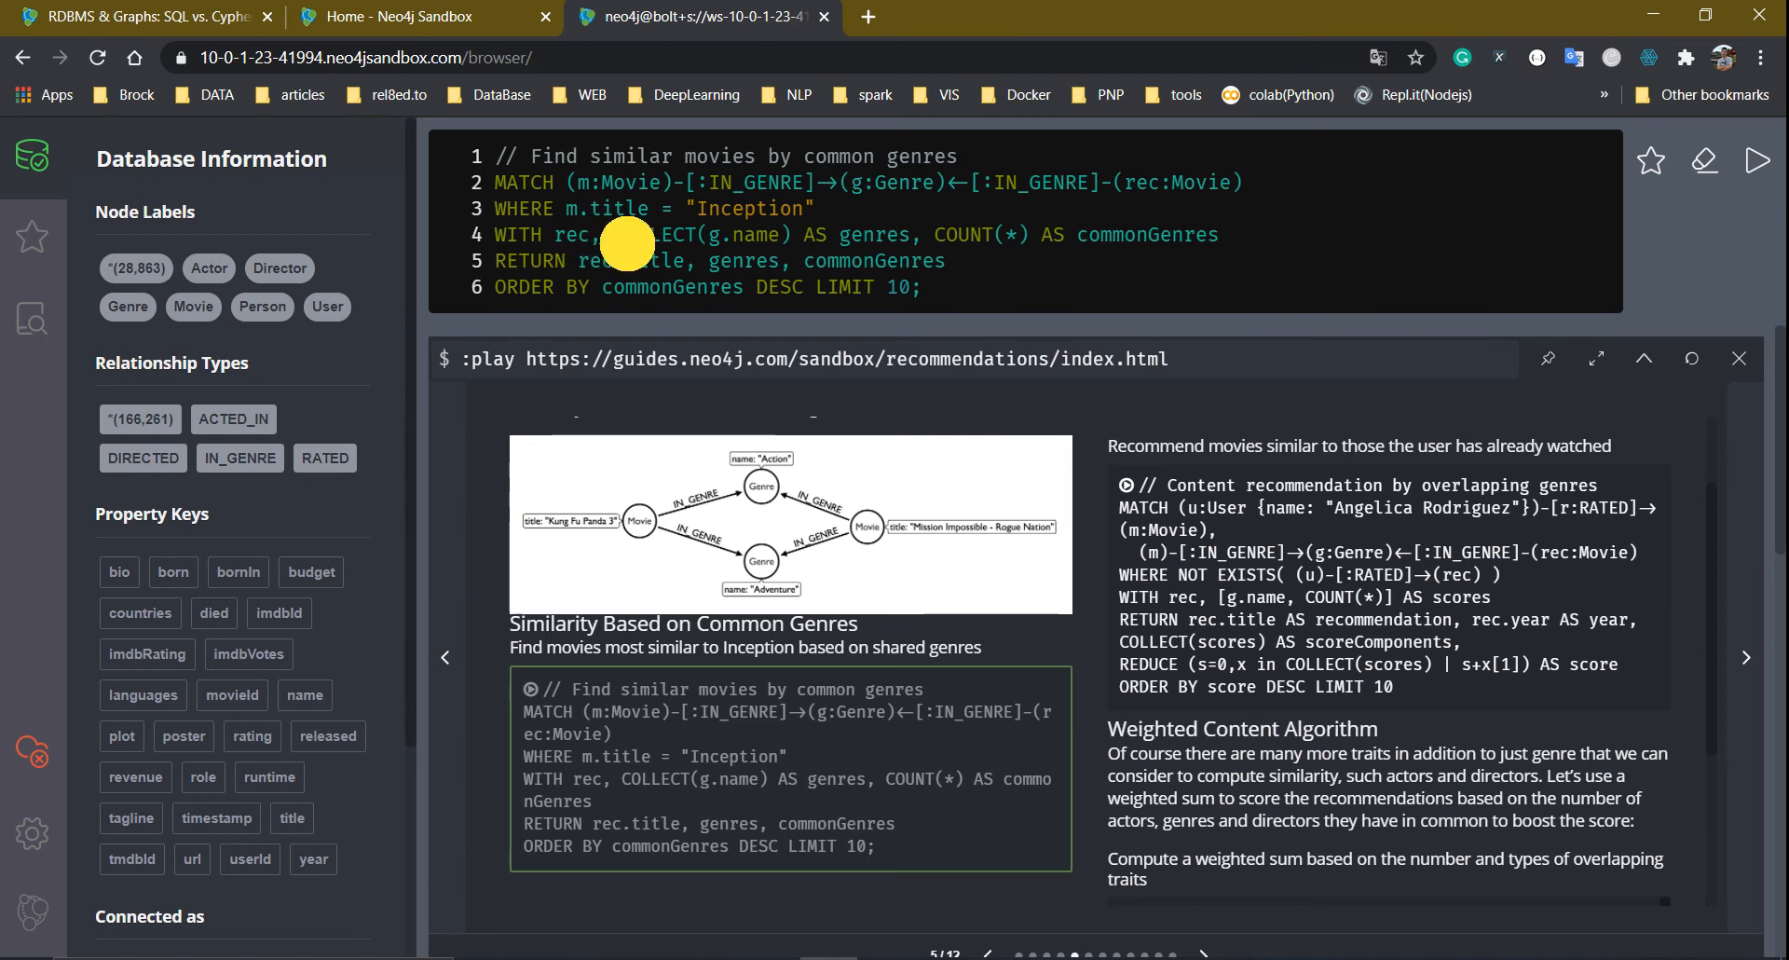
left_click_drag(627, 243, 699, 243)
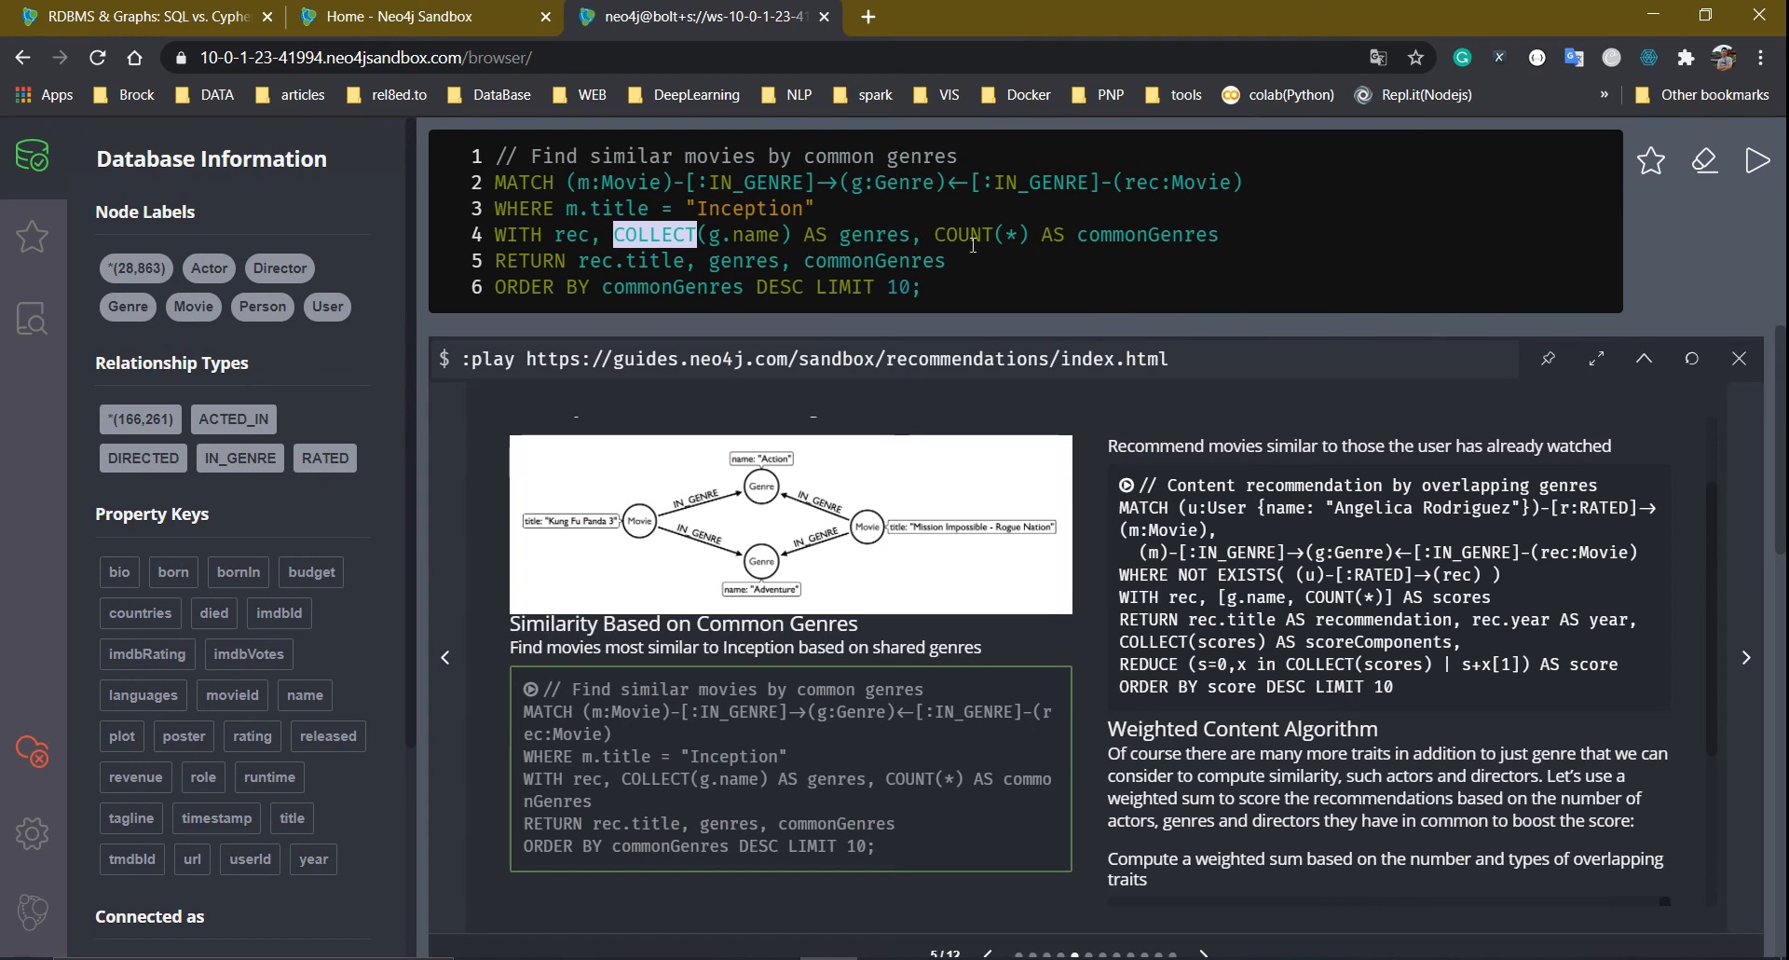
left_click_drag(936, 236, 1211, 235)
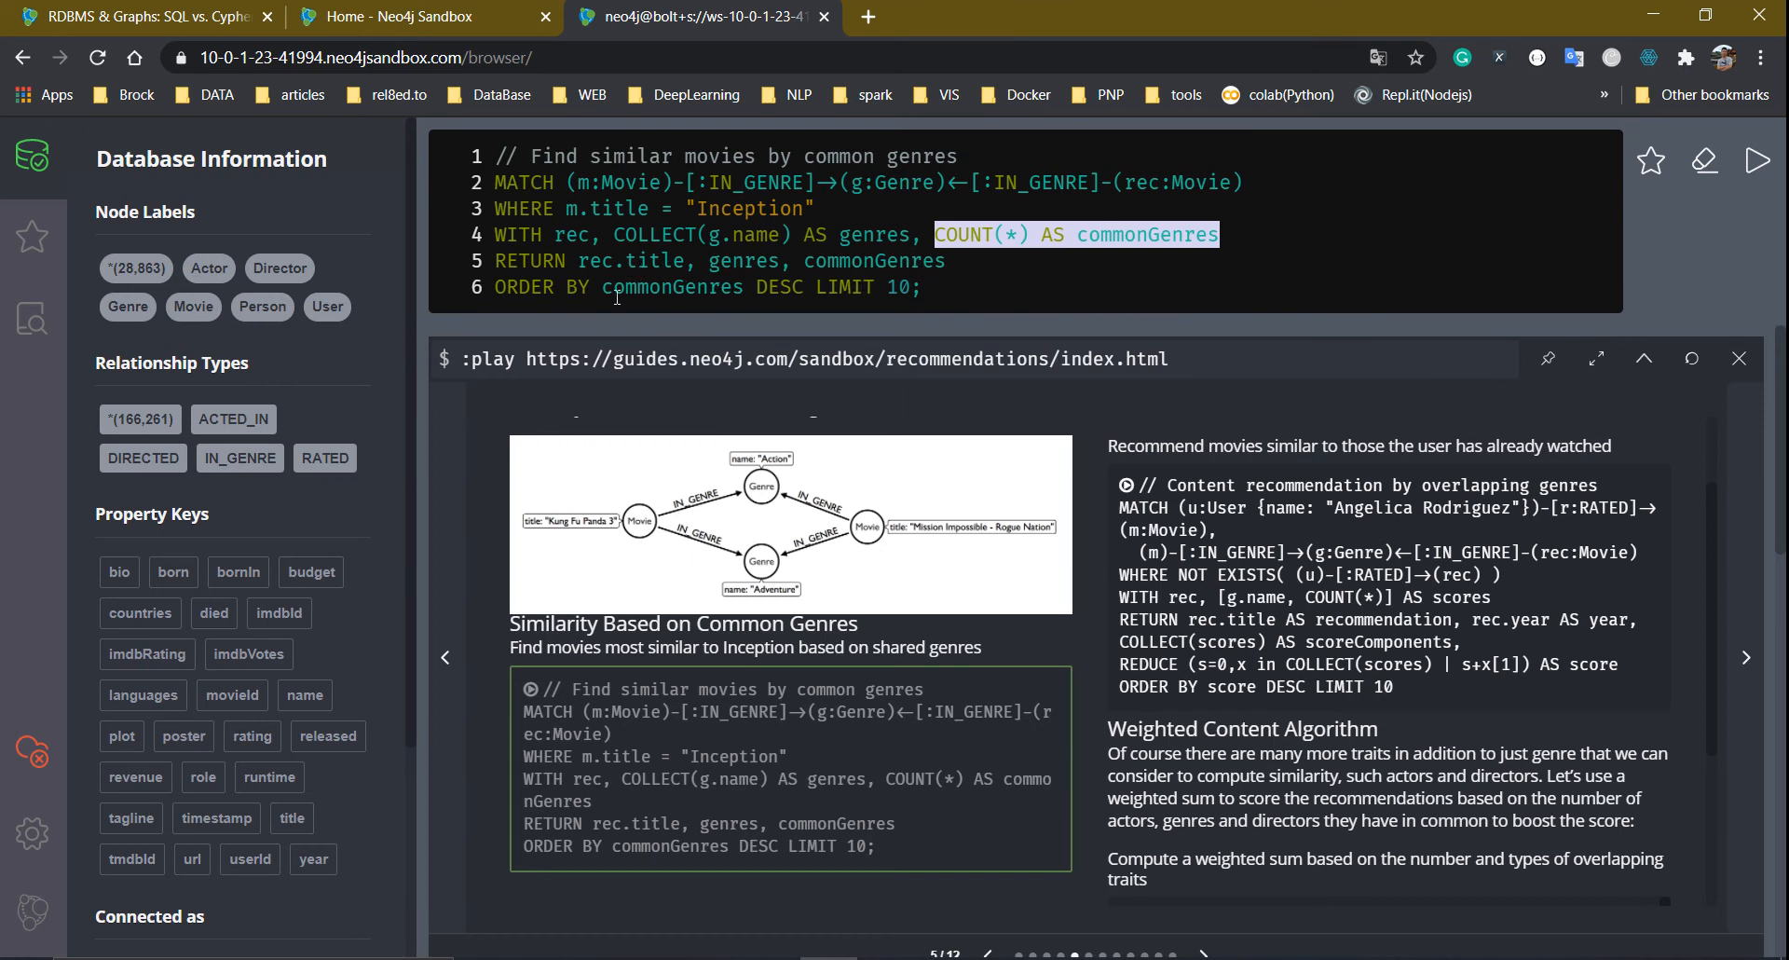
left_click_drag(623, 293, 758, 301)
left_click(824, 296)
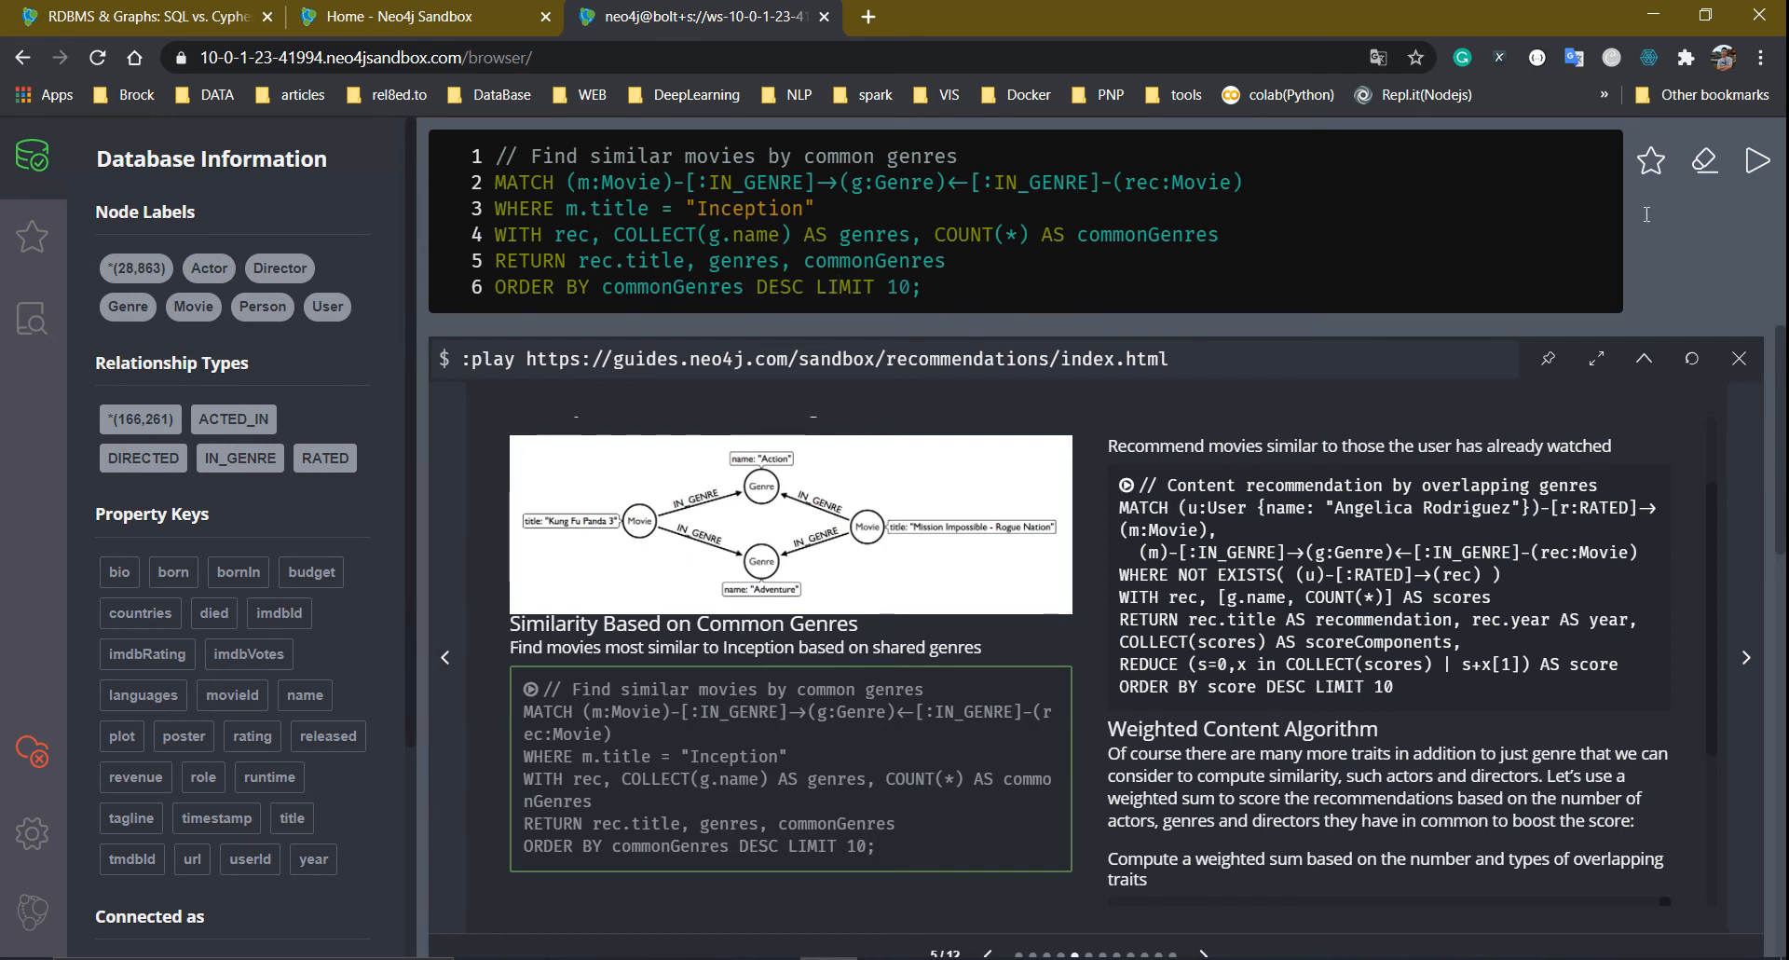
Run the Inception common-genres query, returning a table of 10 similar movies
left_click(1752, 166)
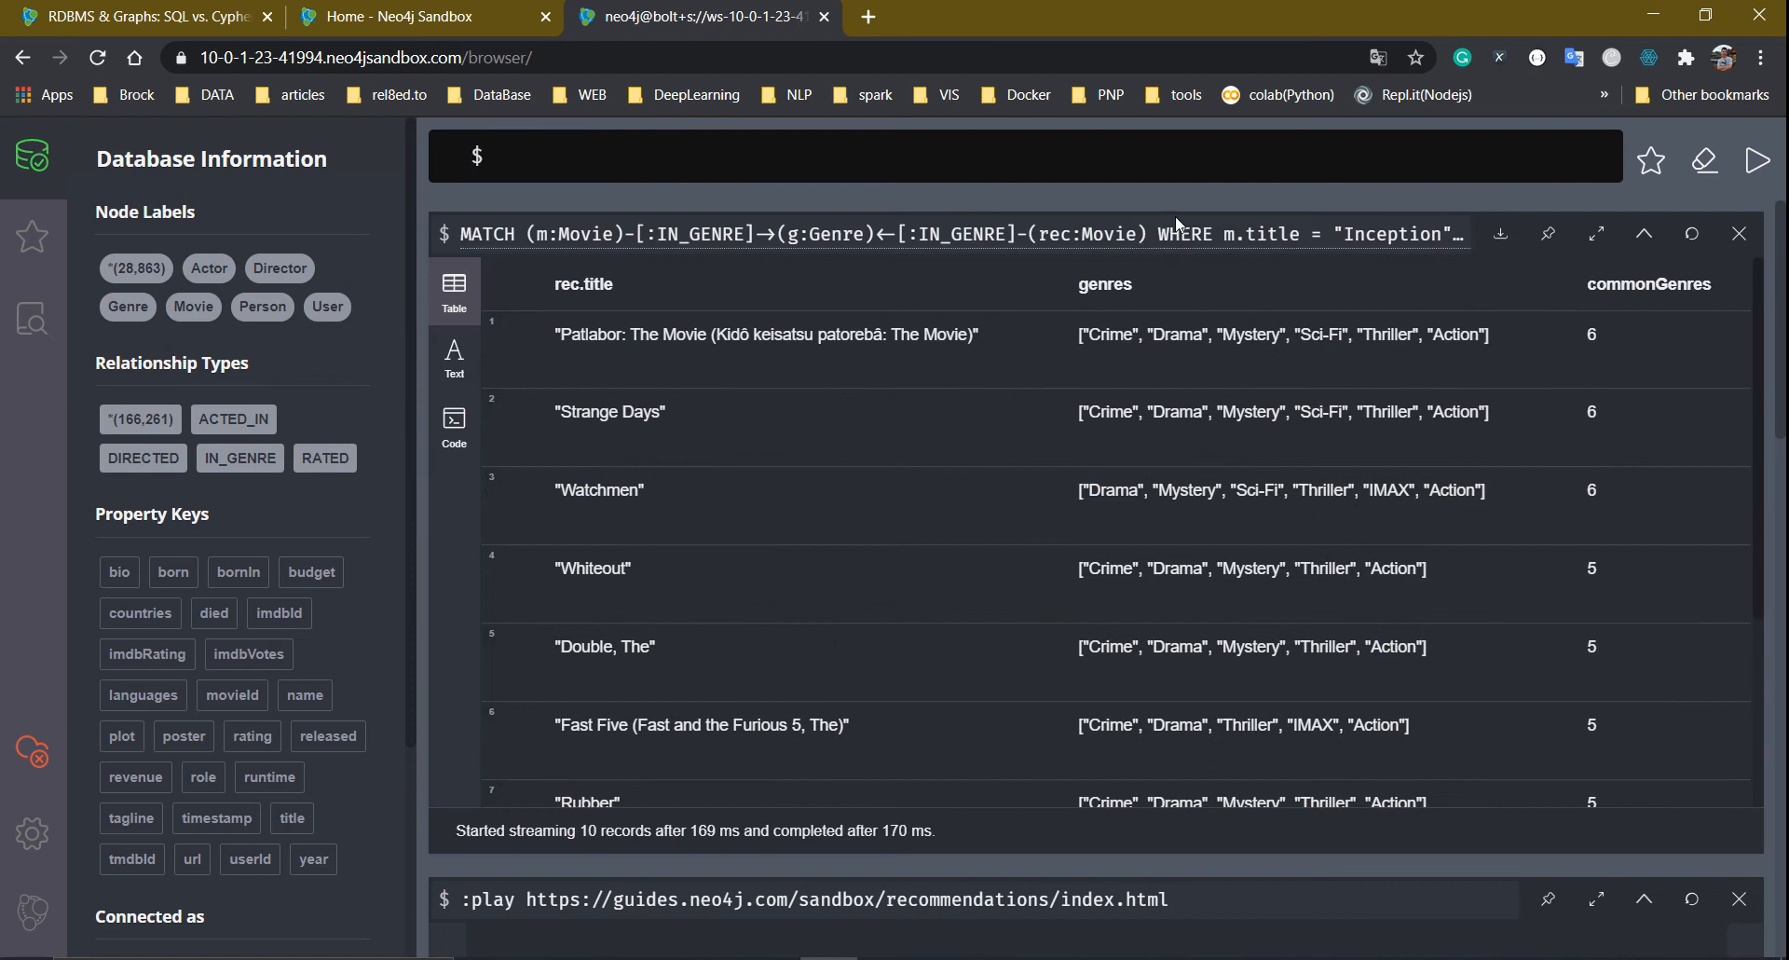
scroll(915, 442, "down", 3)
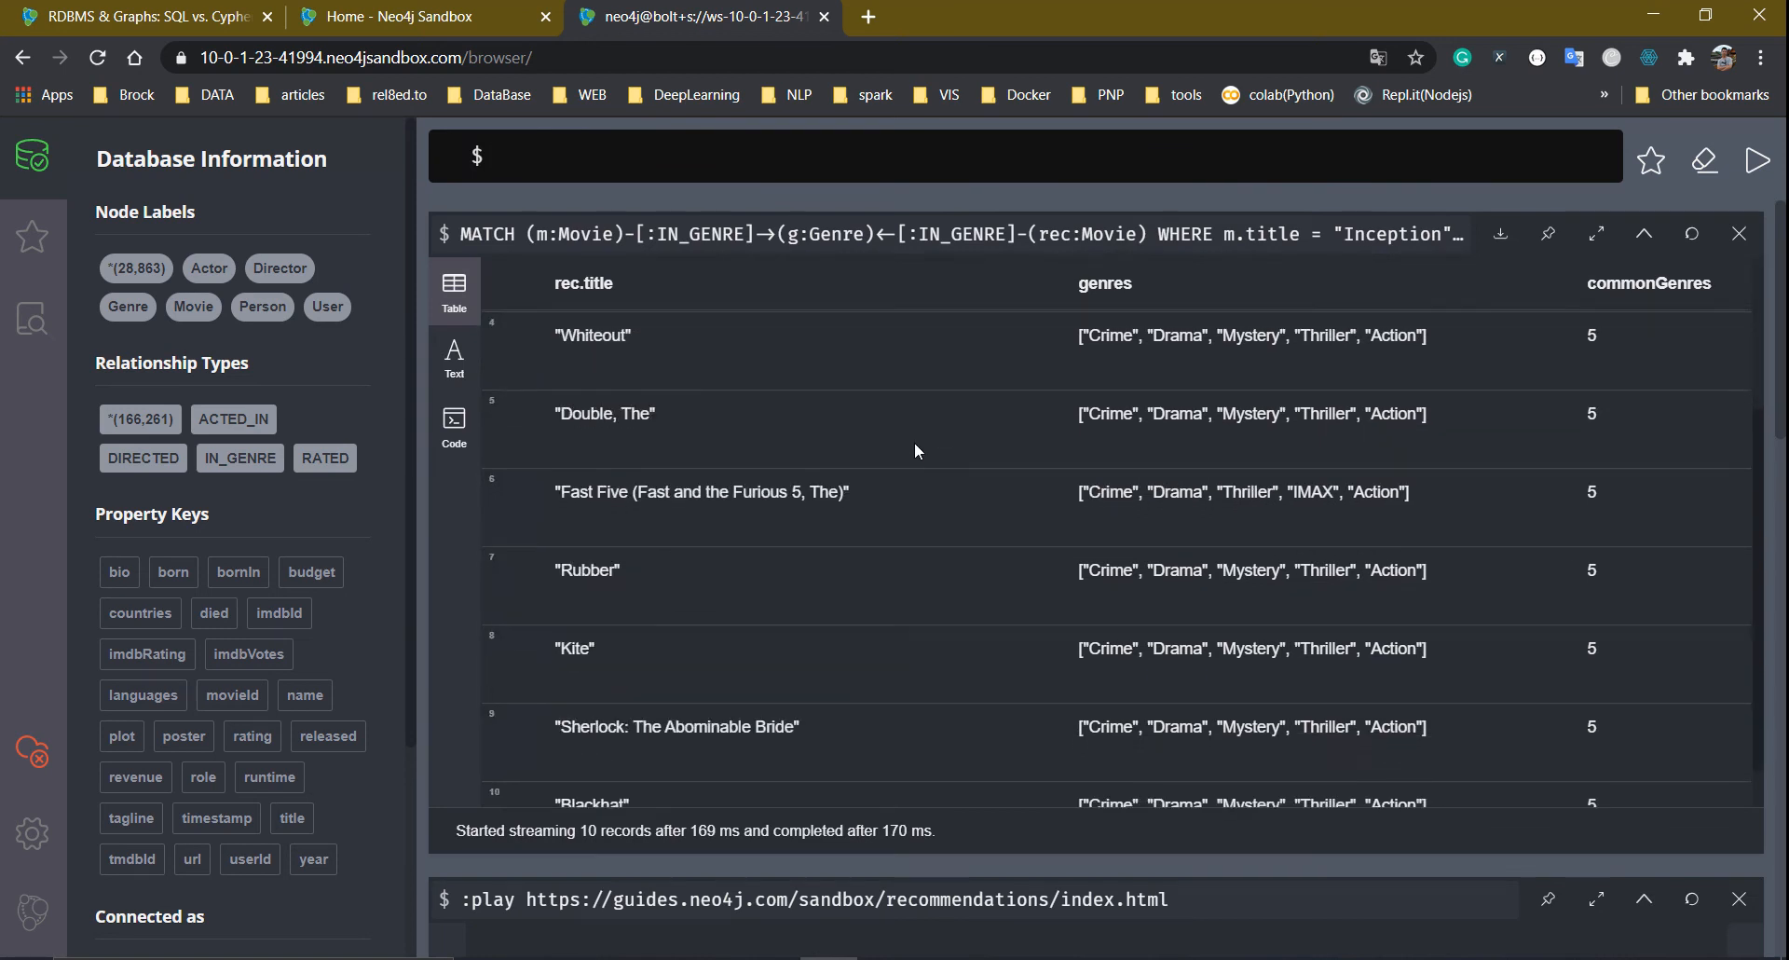
scroll(909, 445, "up", 3)
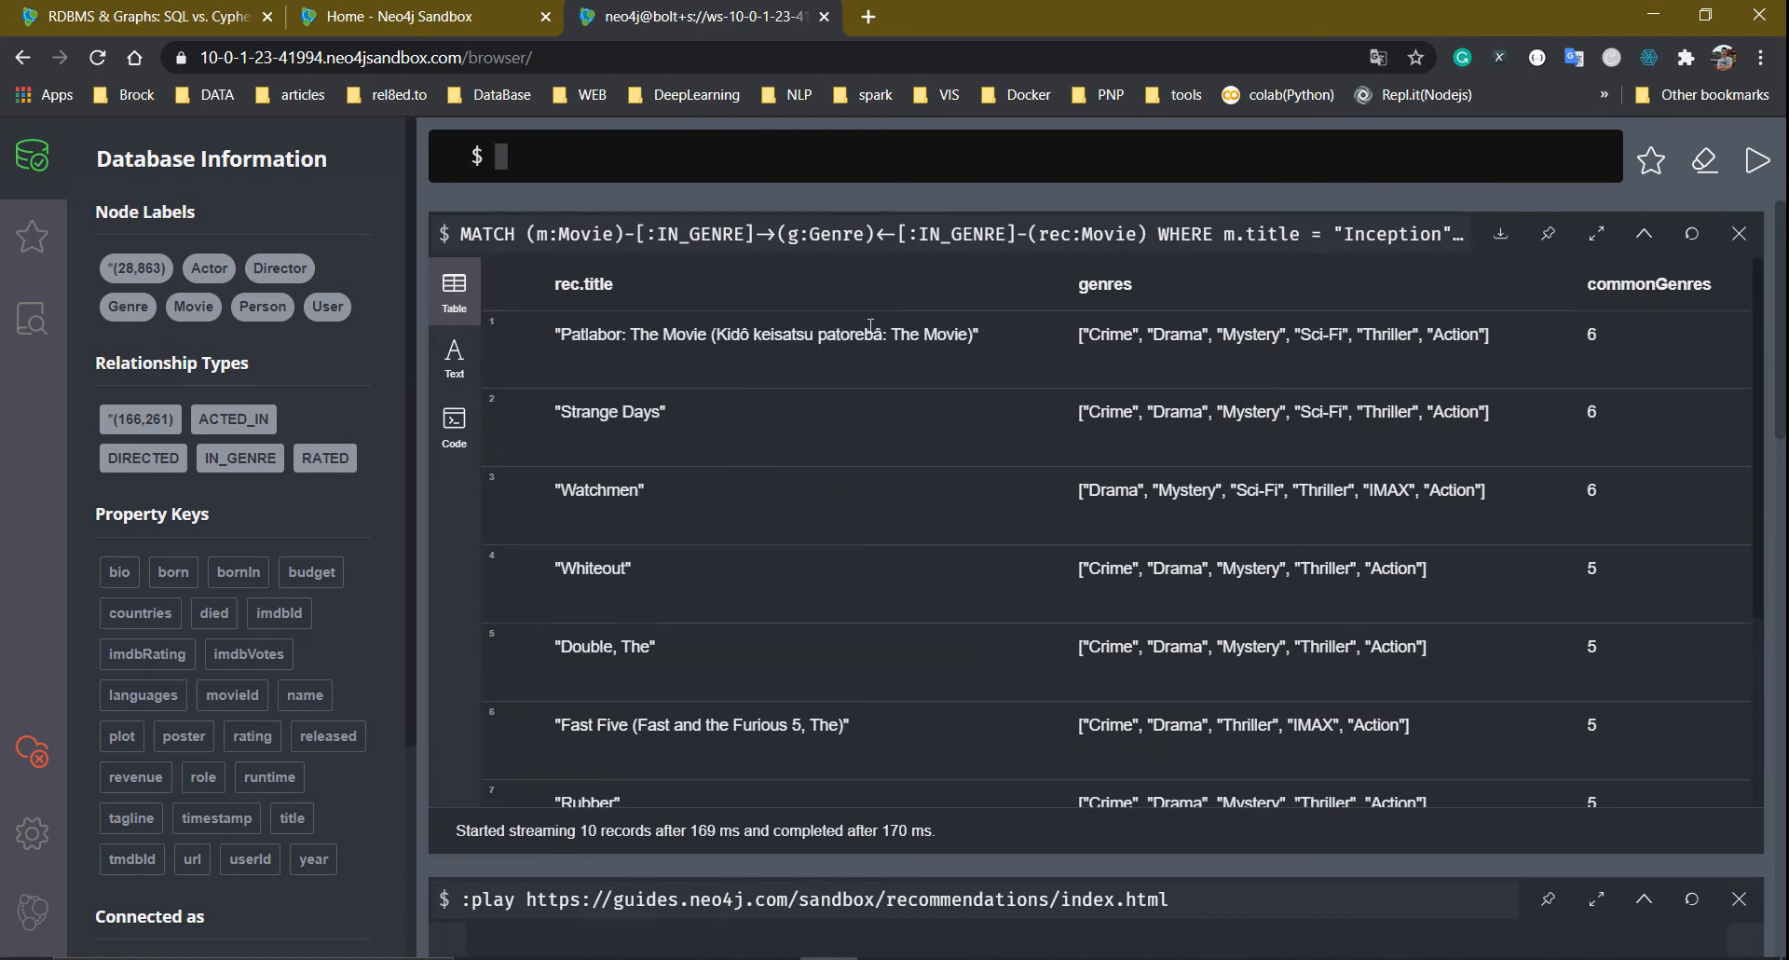
Highlight Patlabor: The Movie, Strange Days and Watchmen sharing 6 genres, then reload the query into the editor
left_click_drag(560, 334, 1153, 344)
left_click_drag(1582, 341, 1664, 335)
left_click_drag(1605, 493, 532, 336)
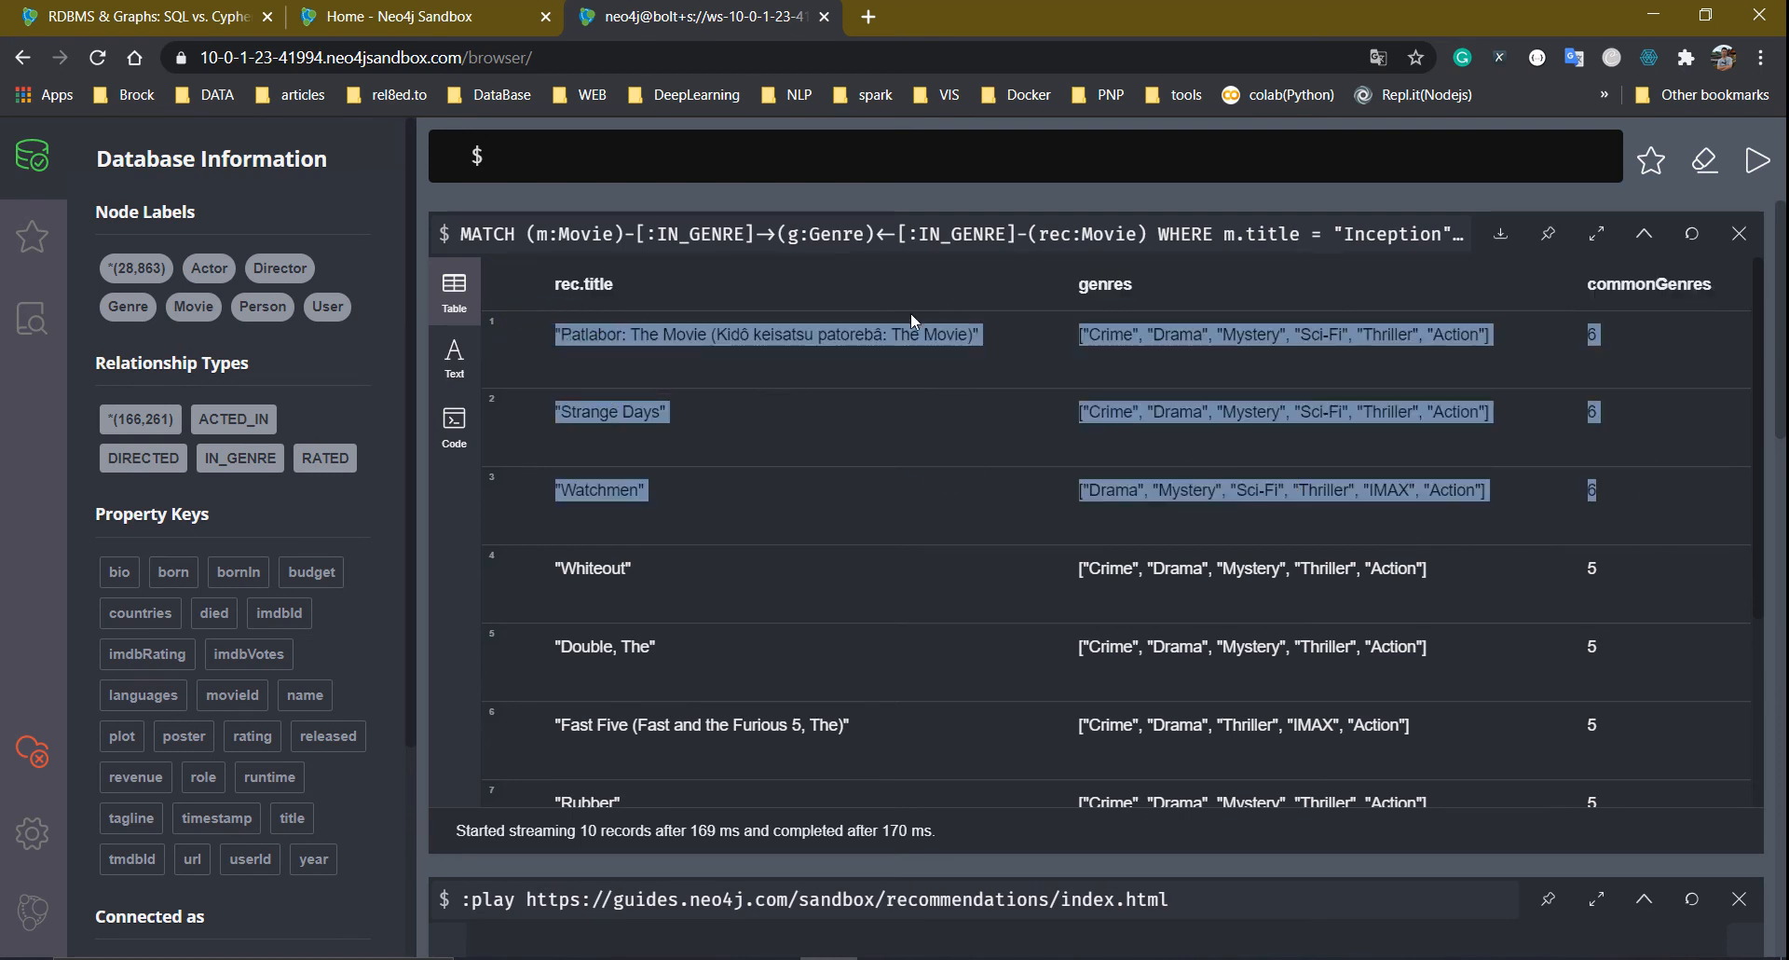
left_click(759, 233)
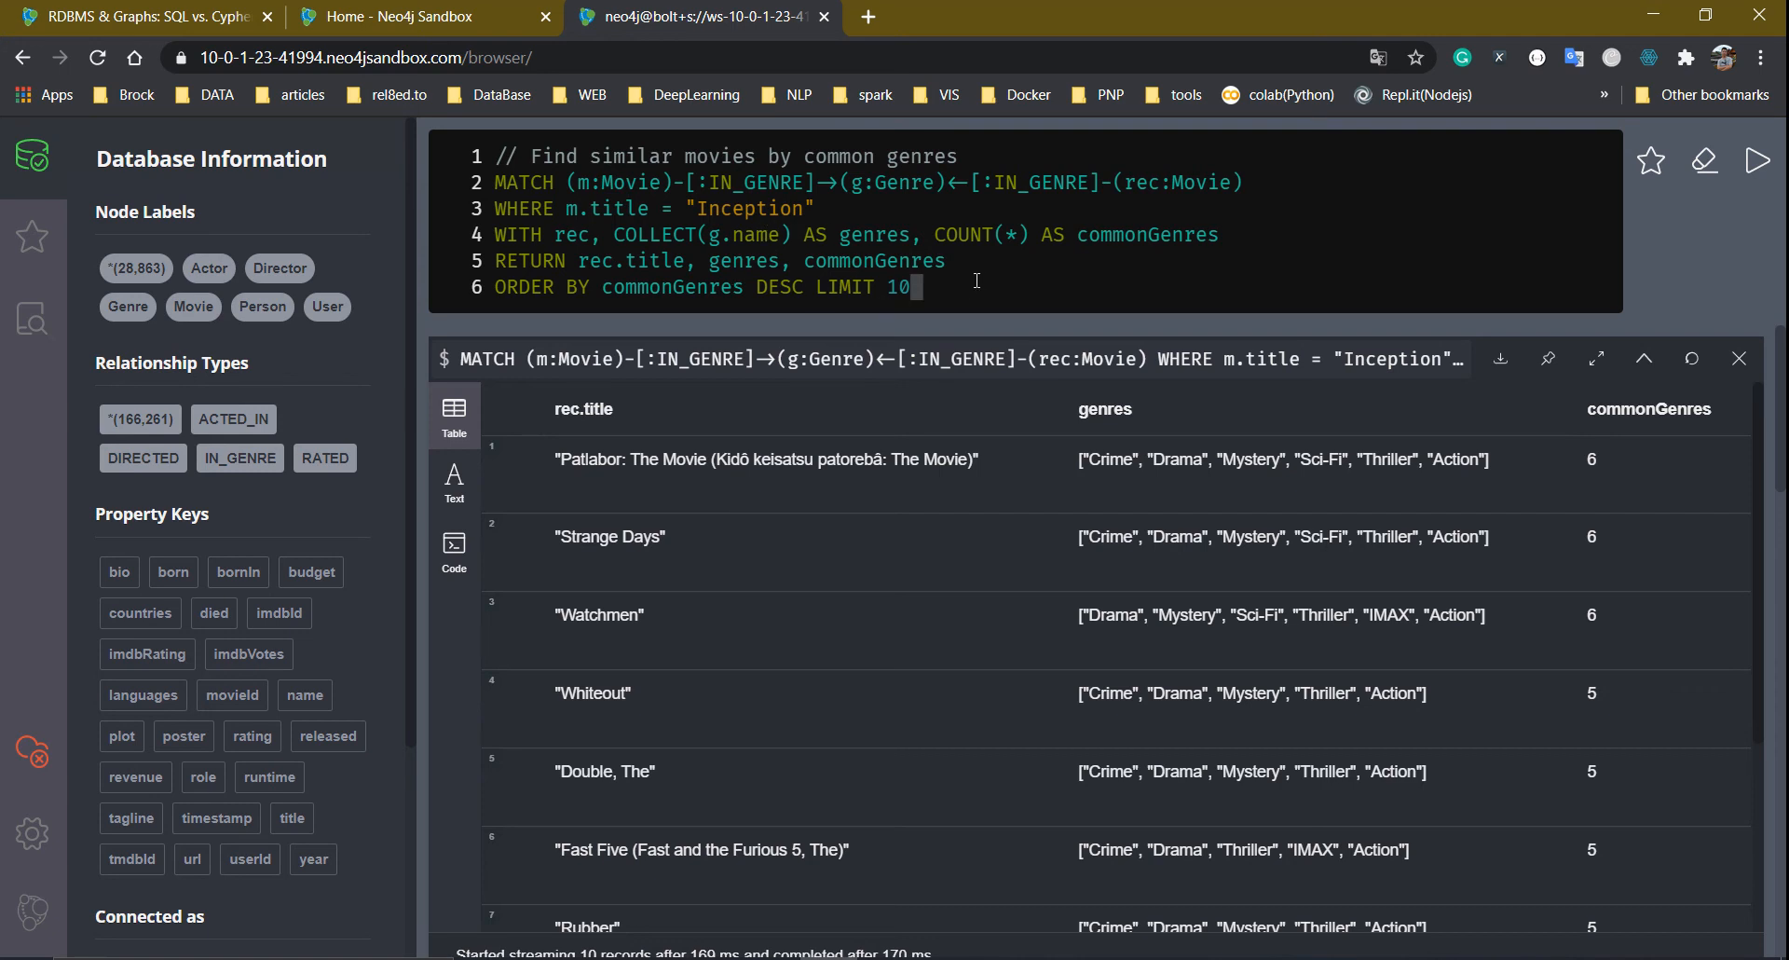
Comment out the WITH, RETURN and ORDER BY lines 4–6 with //
left_click_drag(977, 281, 490, 235)
left_click(504, 235)
type("//")
key("Down")
key("Left")
key("Left")
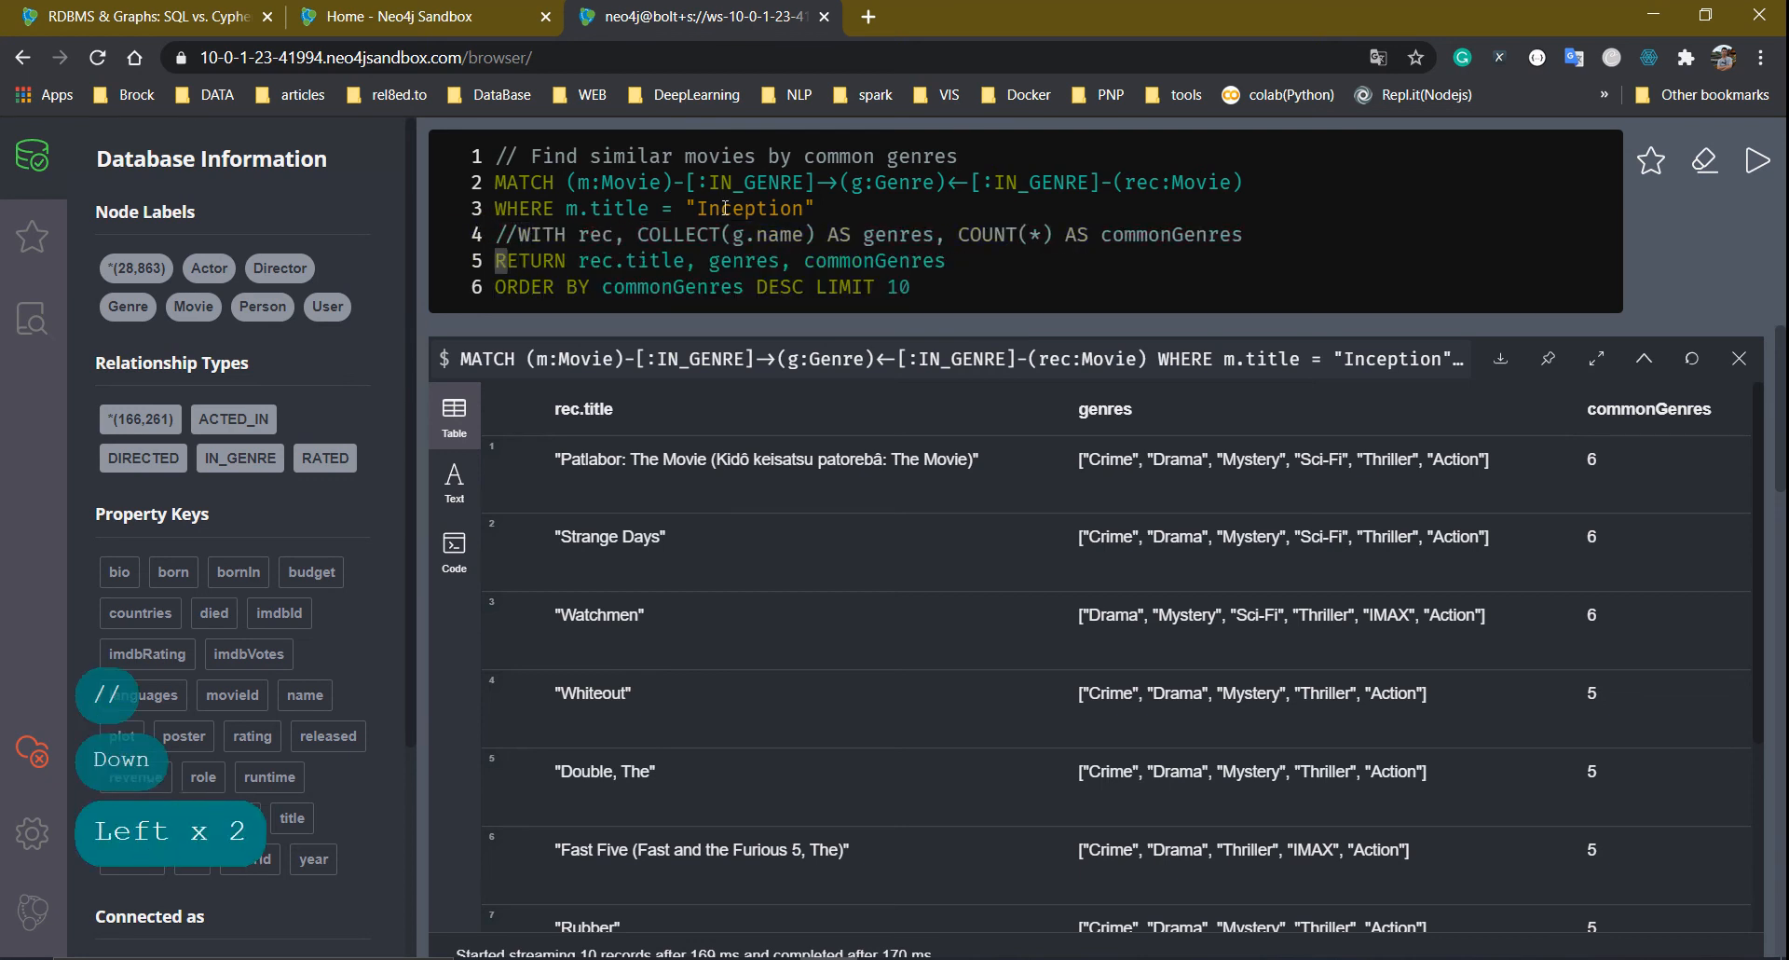
type("//")
key("Down")
key("Left")
key("Left")
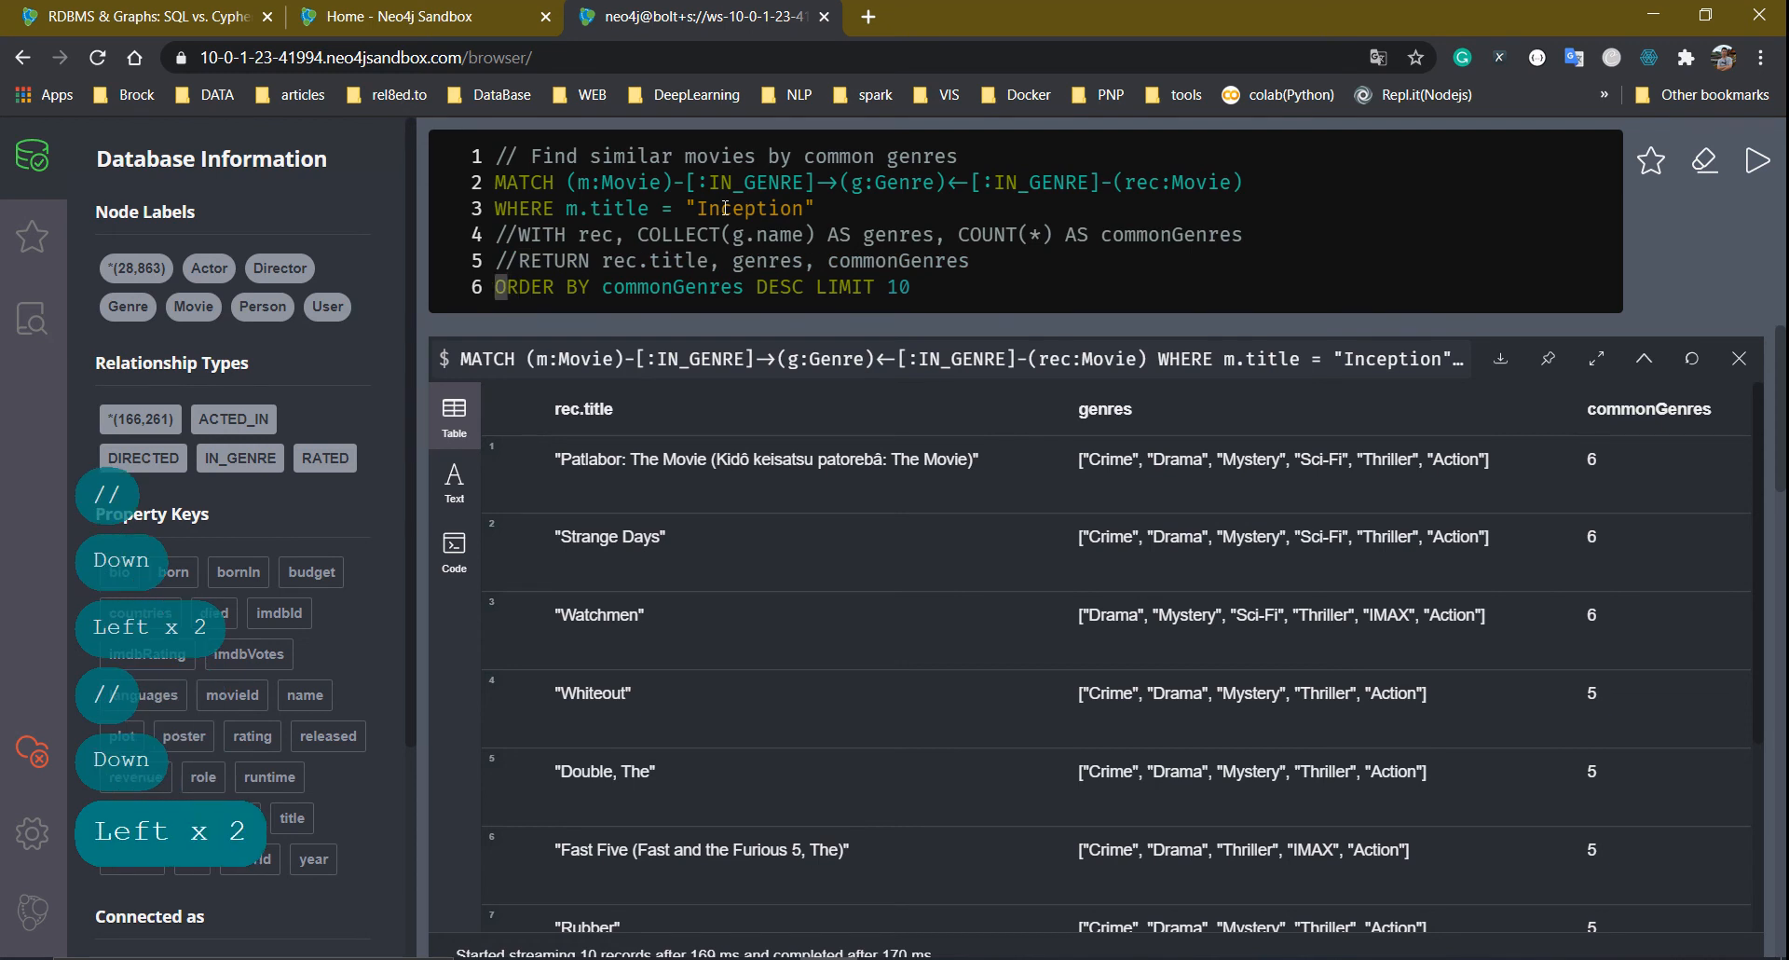
type("//")
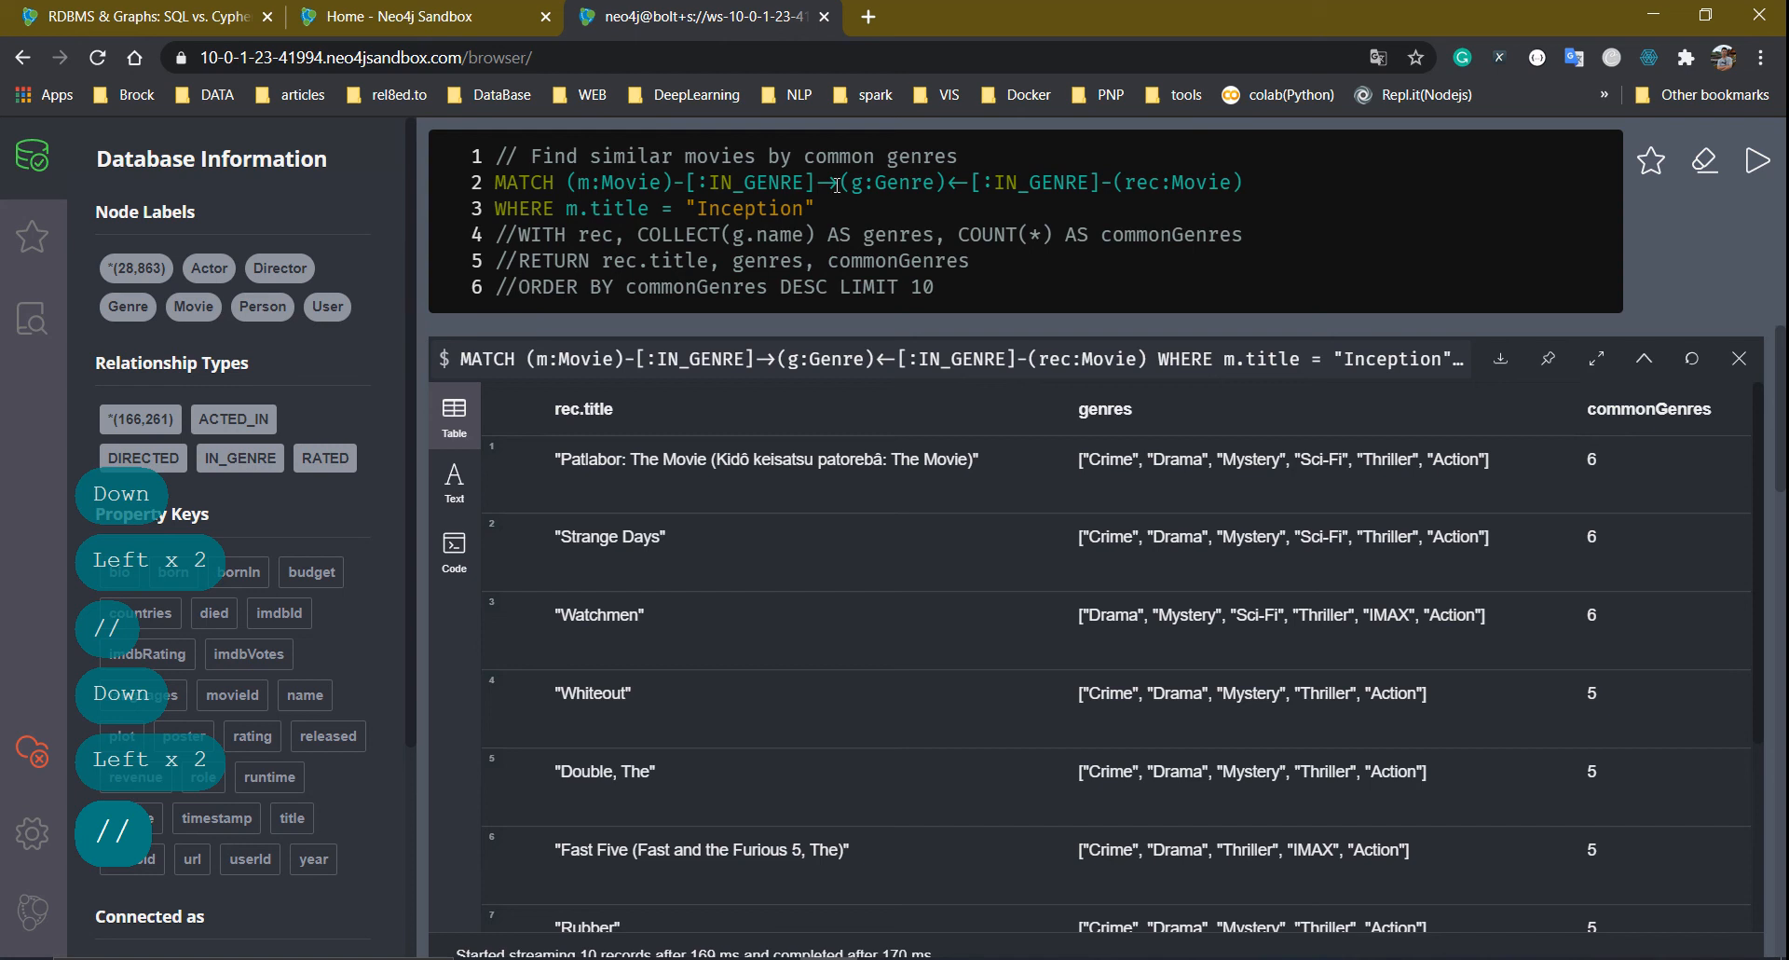
Append 'return m, rec' after "Inception" on line 3 and run the trimmed query
left_click(883, 202)
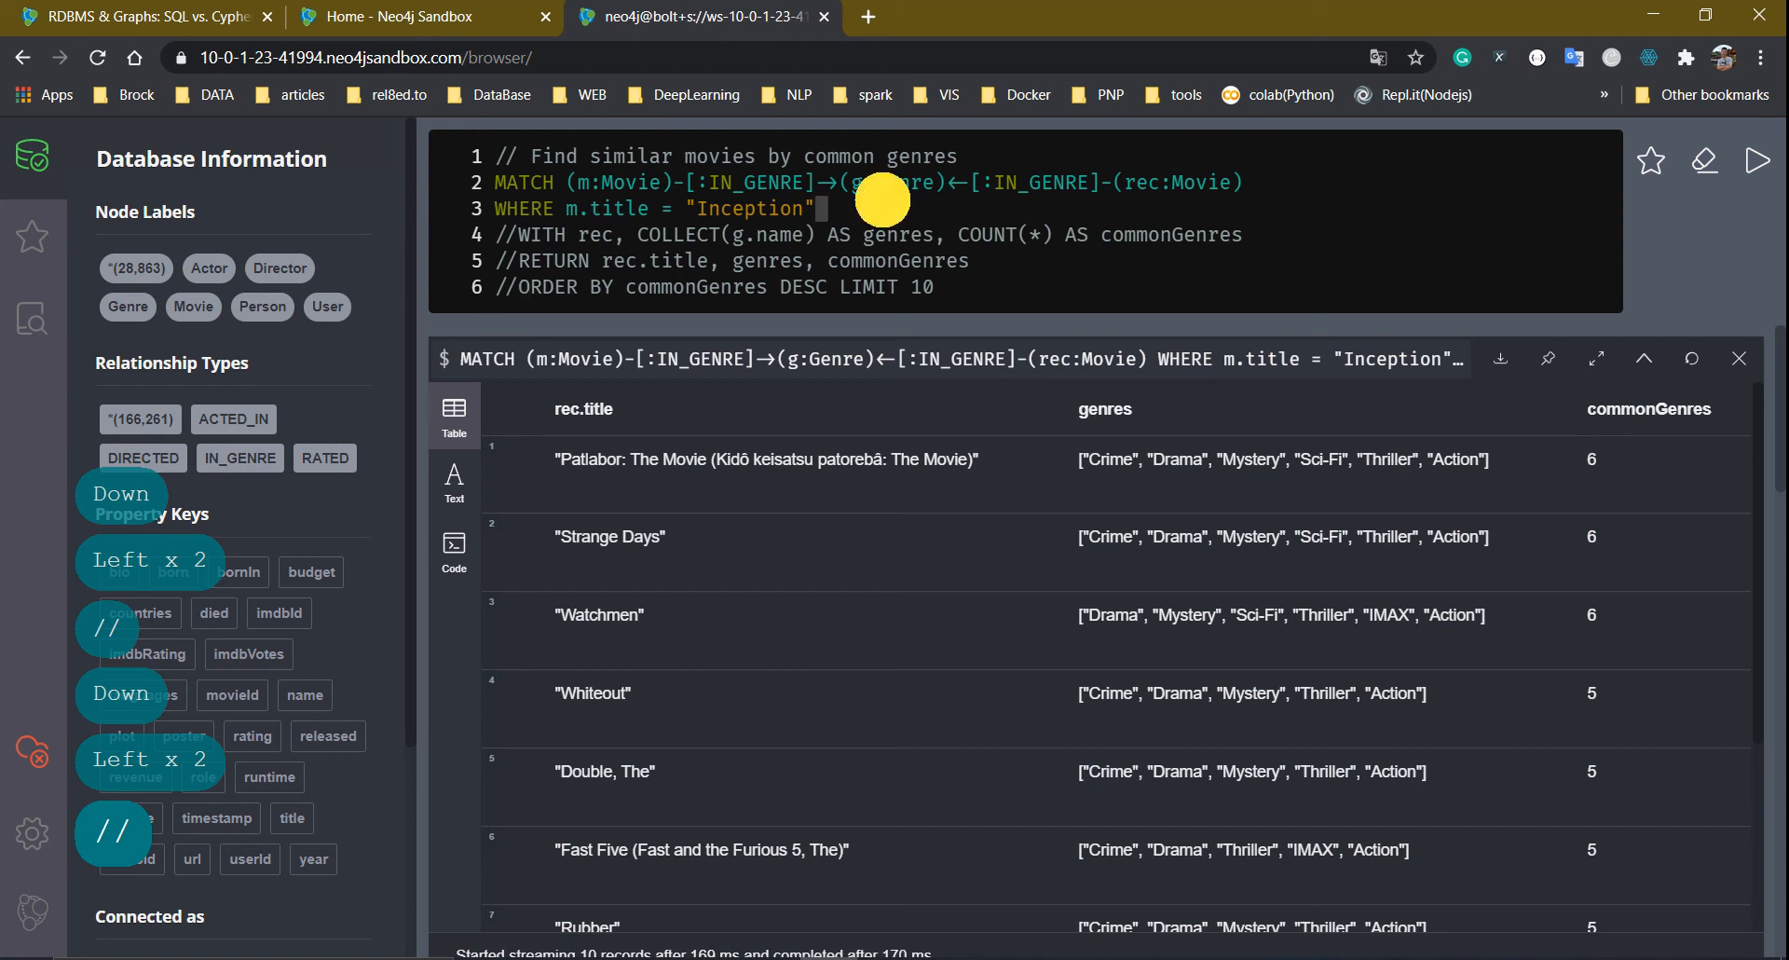
type("return ")
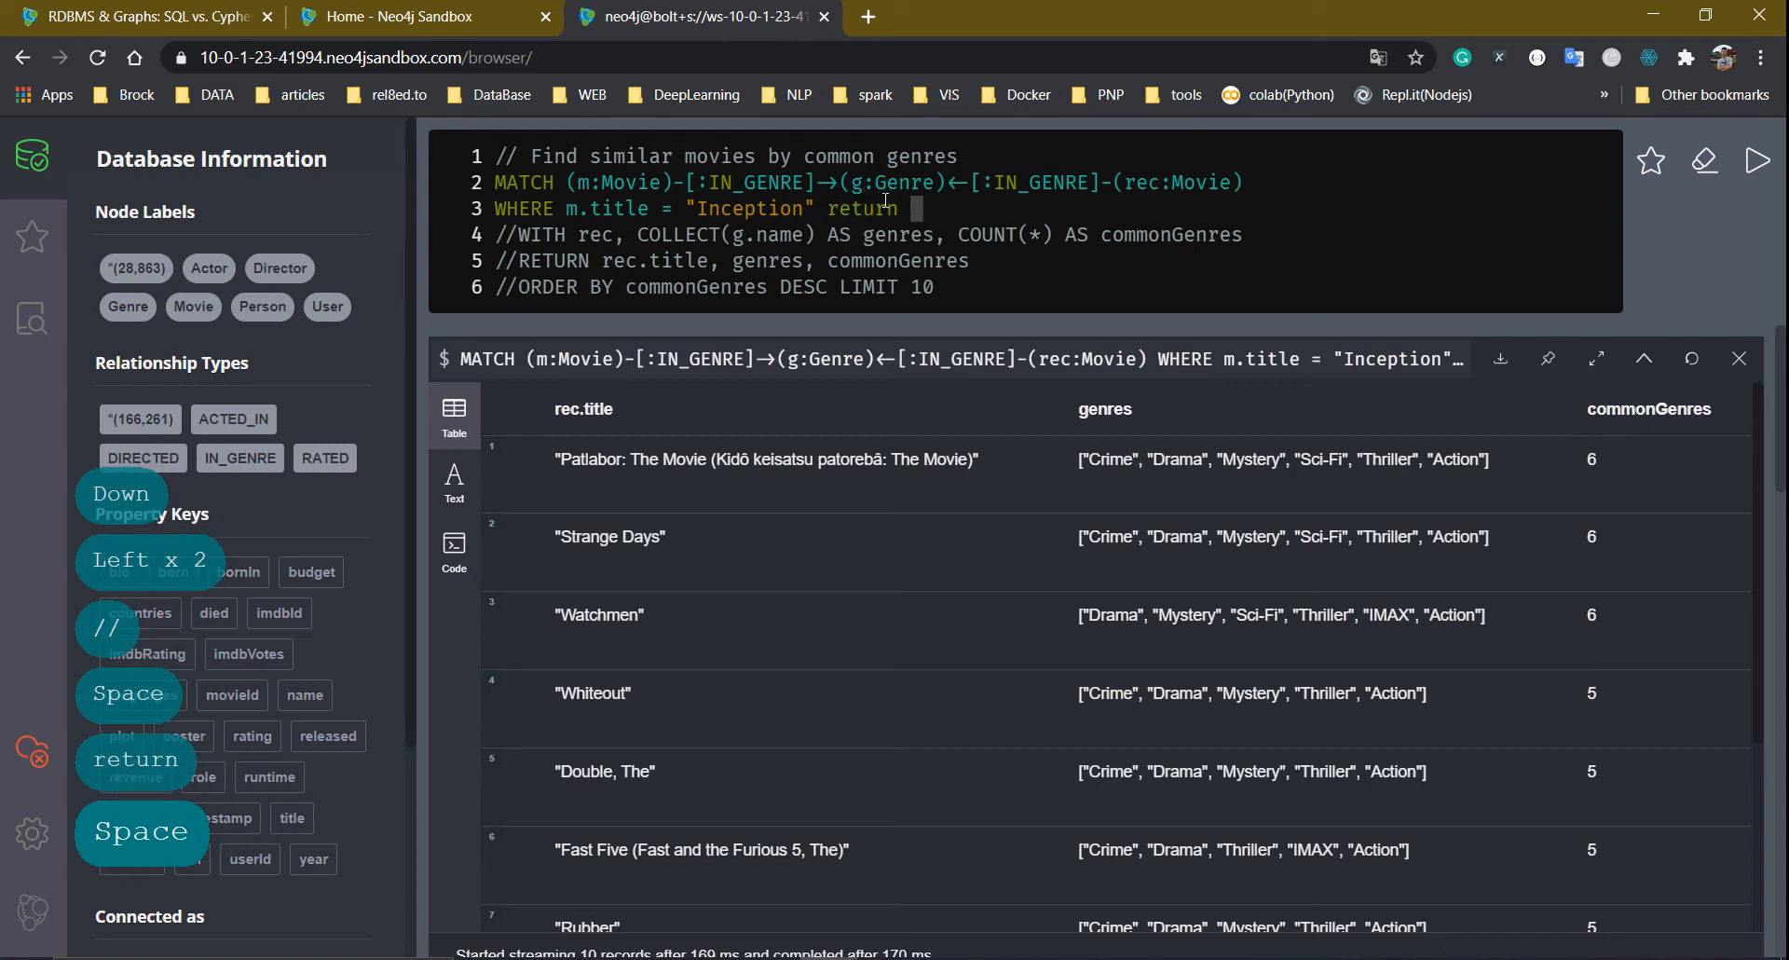
type("m, ")
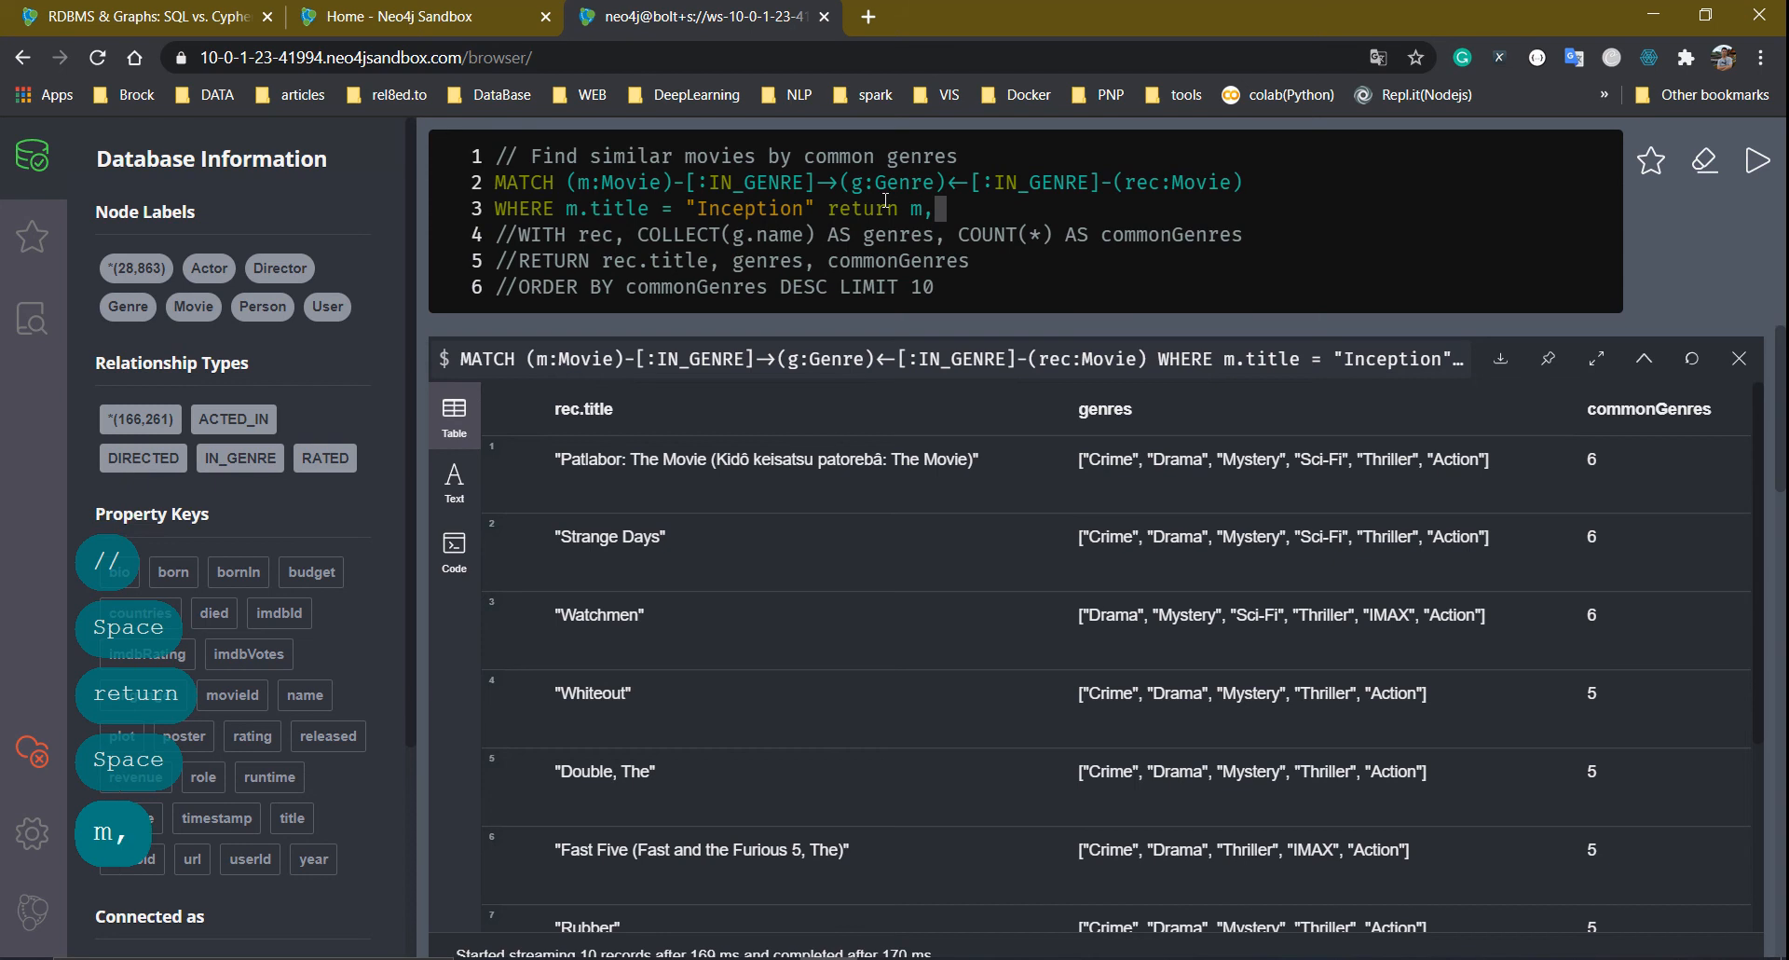
type("rec")
key("Return")
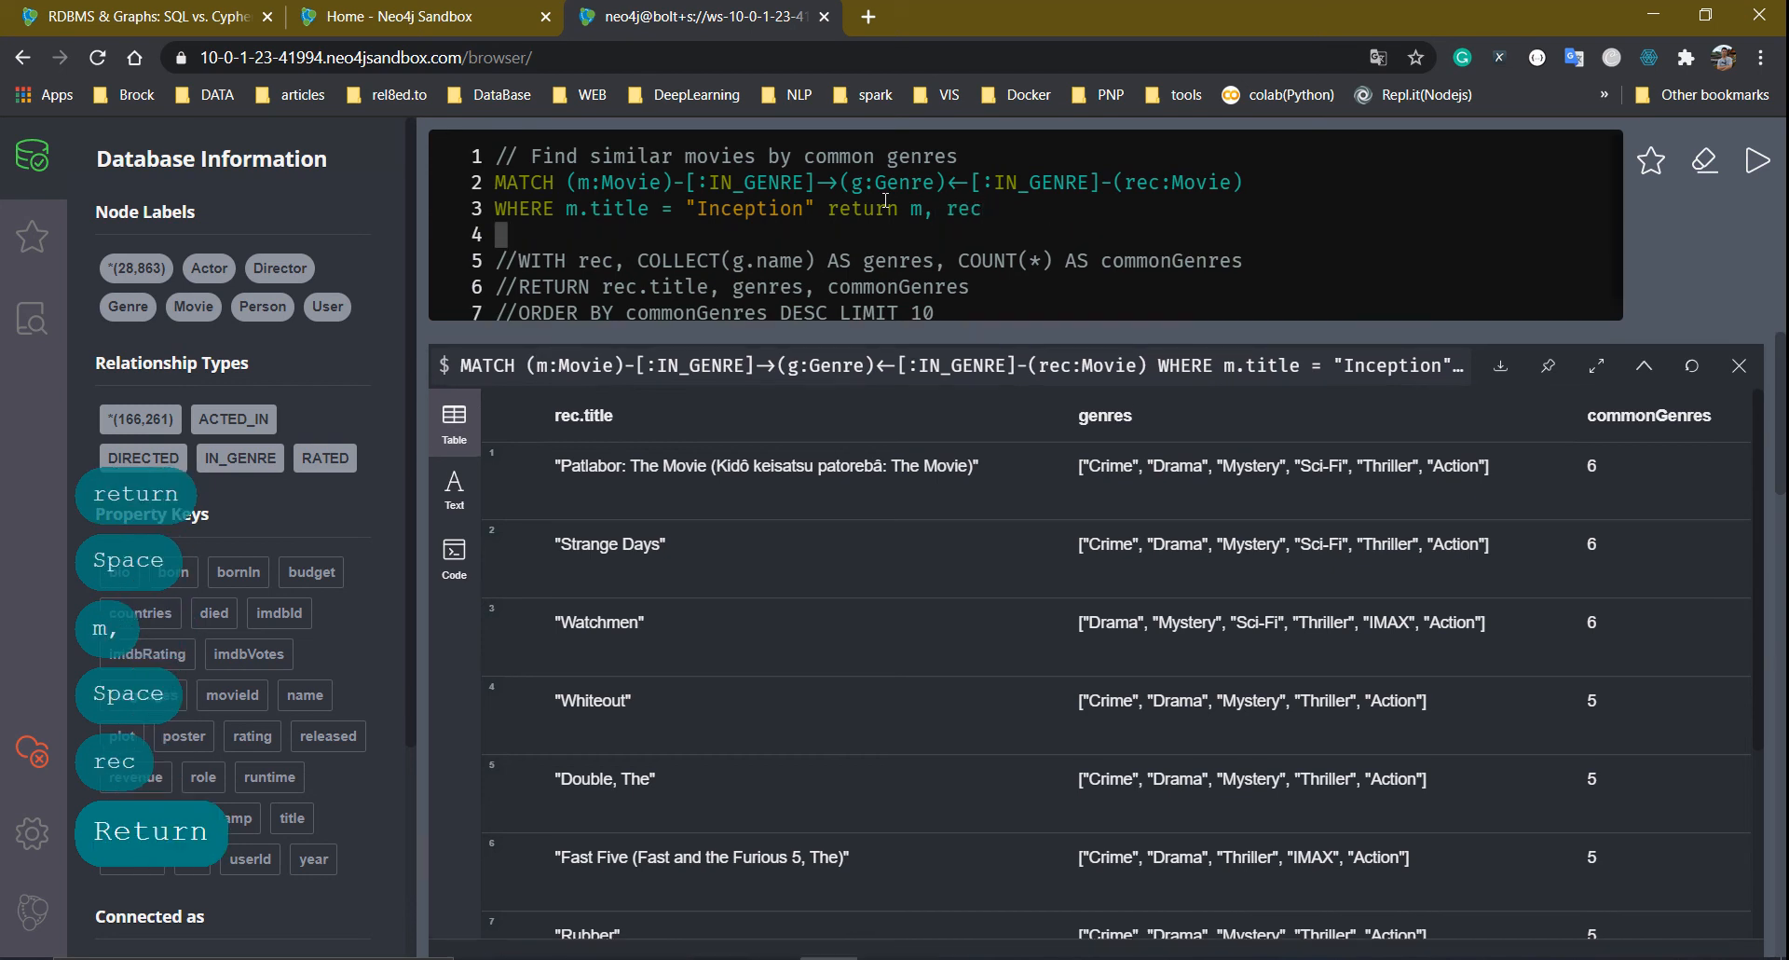
key("ctrl+Return")
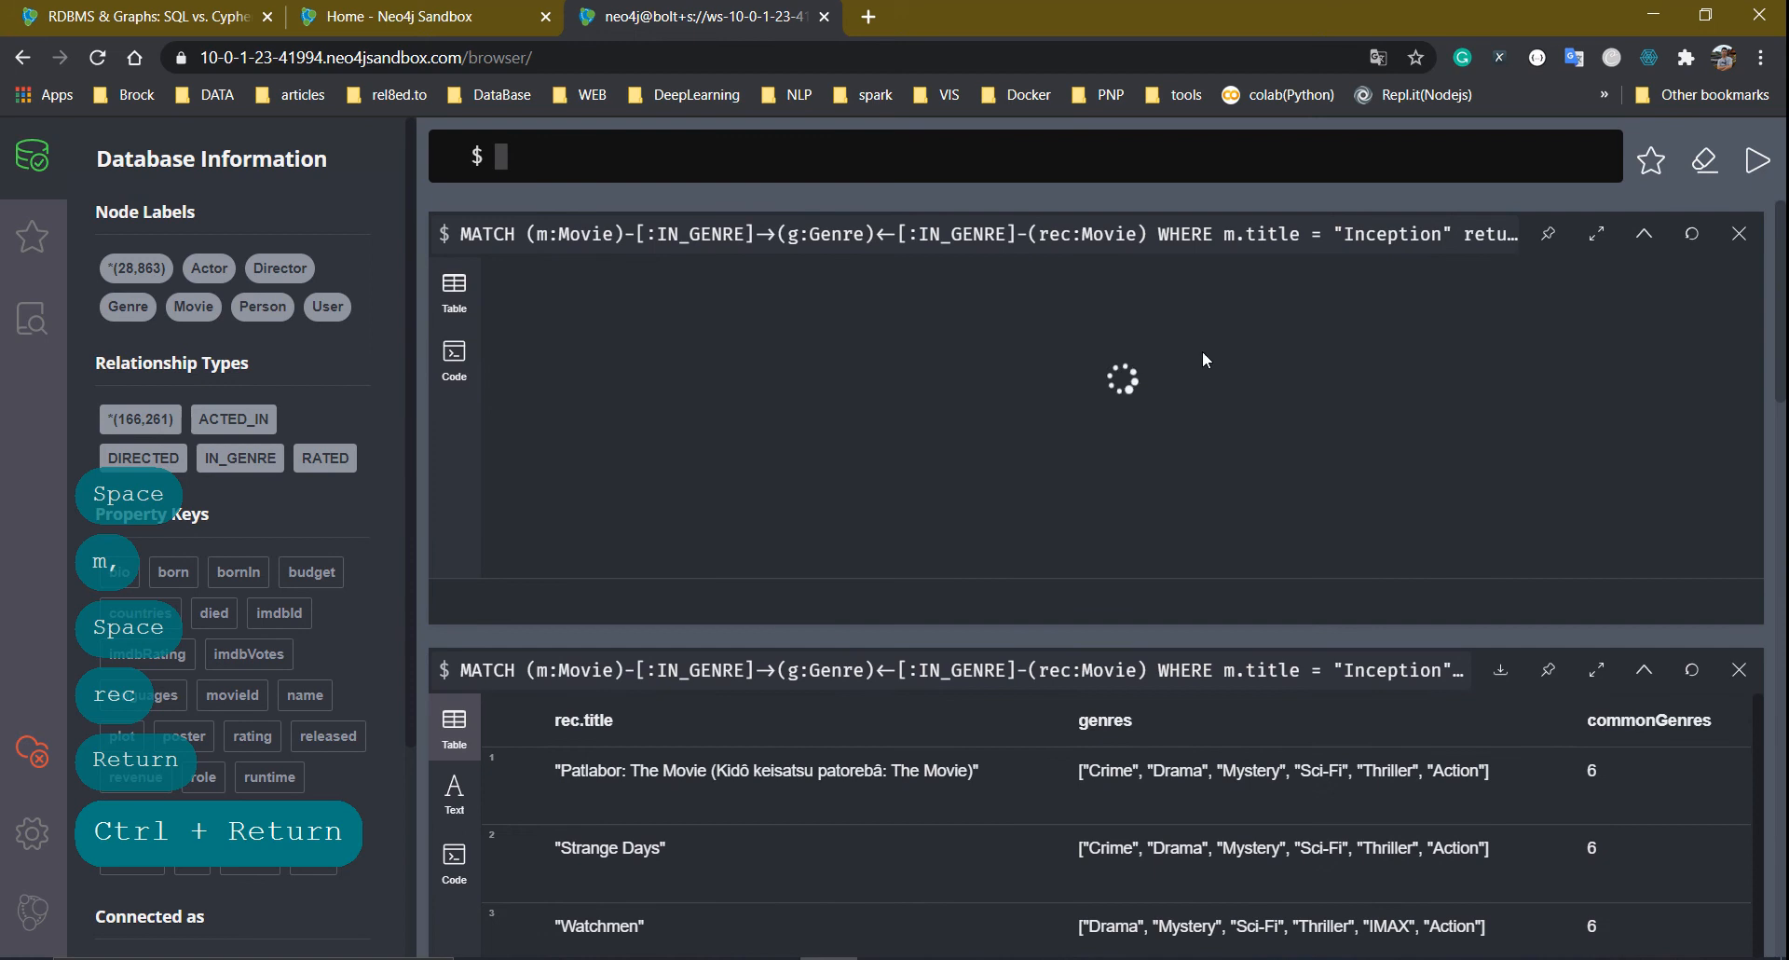
Add 'limit 30' to the query, cancel the still-running query, and run the new one
left_click(1364, 231)
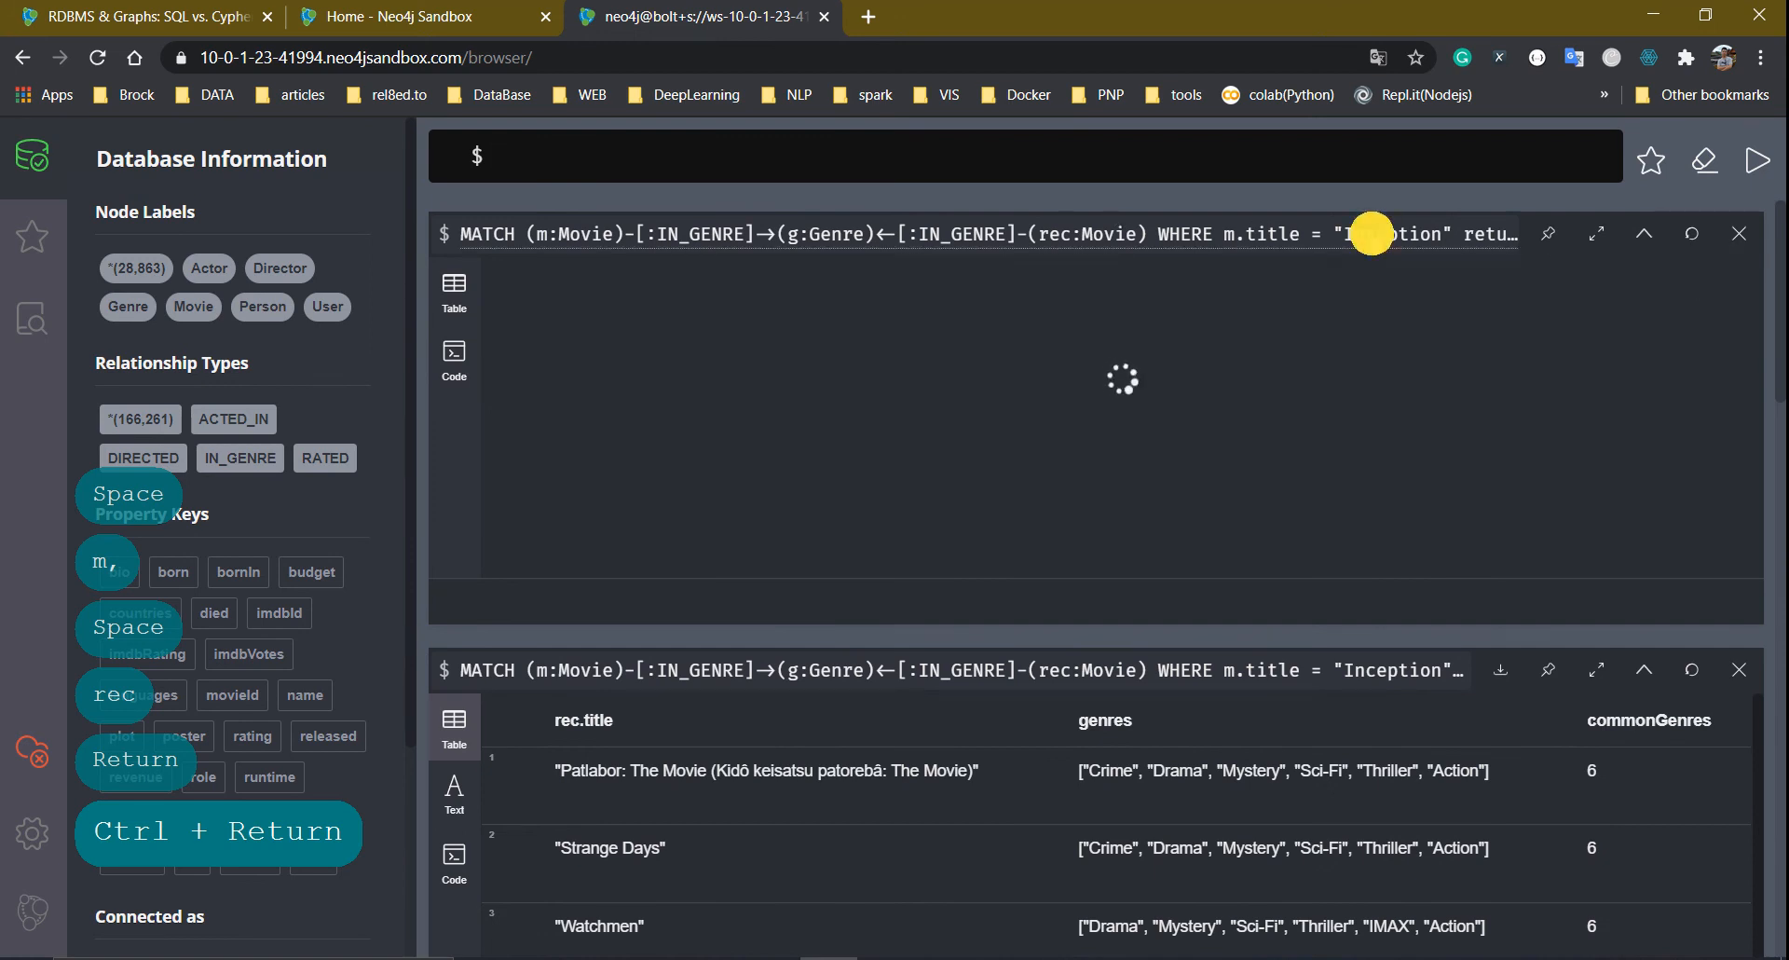
type("le = \"Inception\" return m, rec")
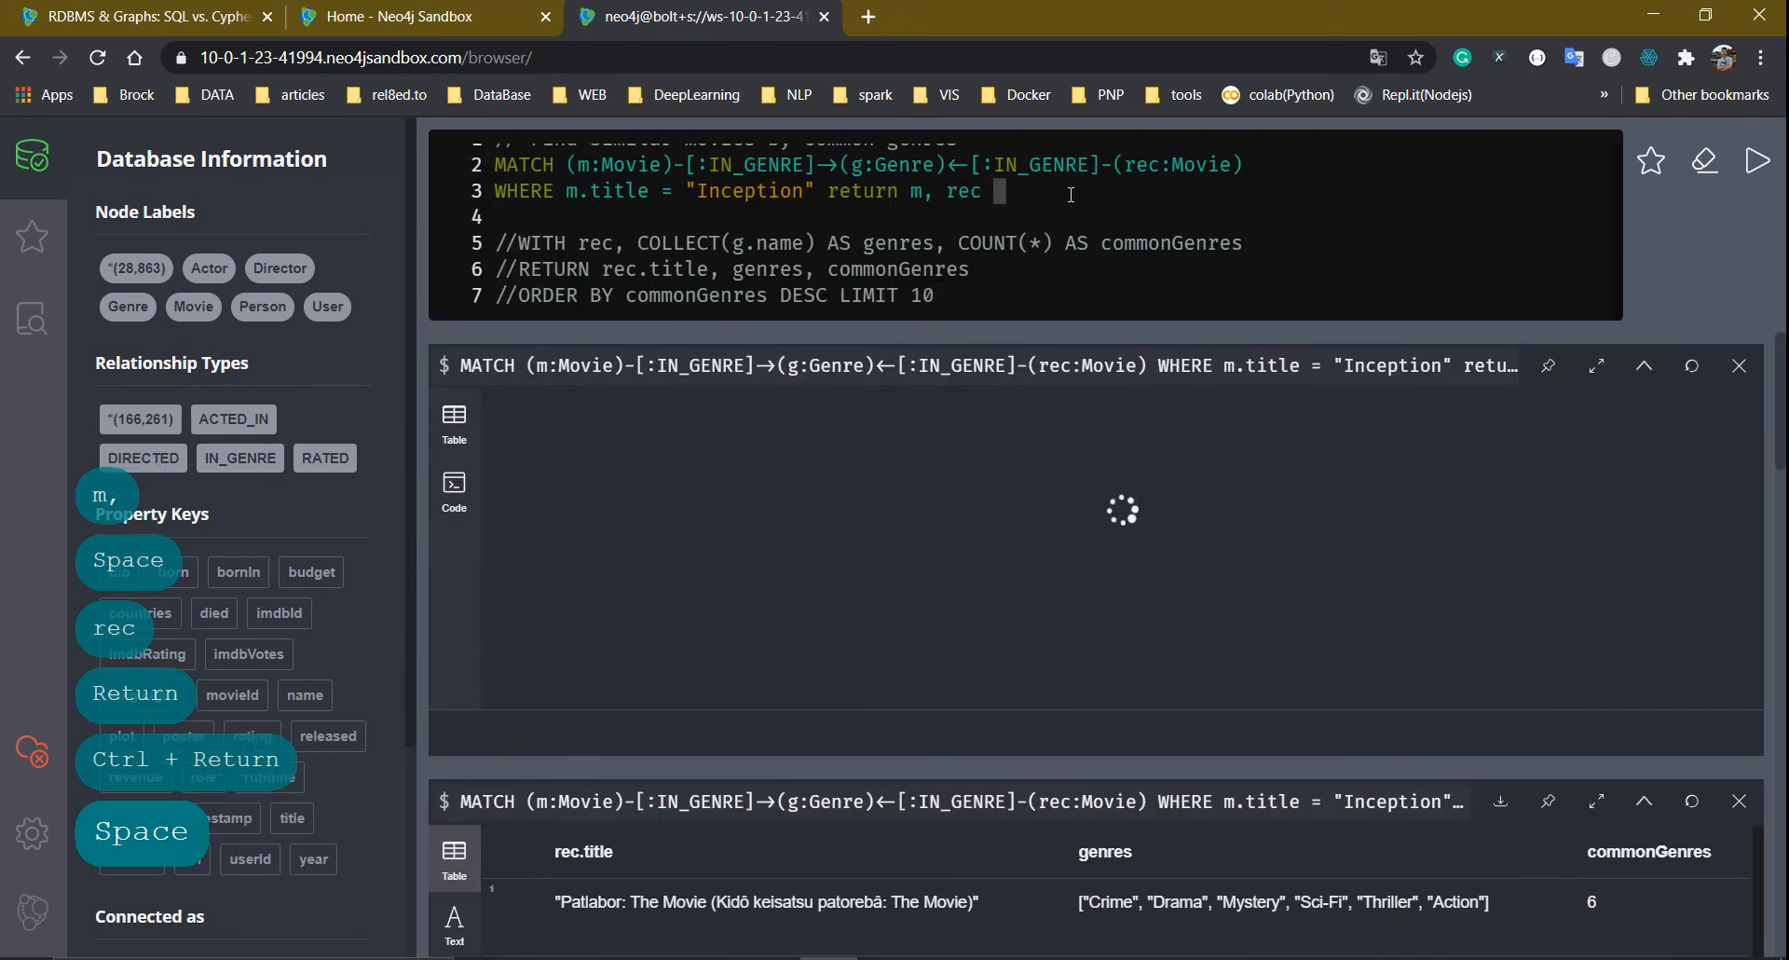
type("imit 1")
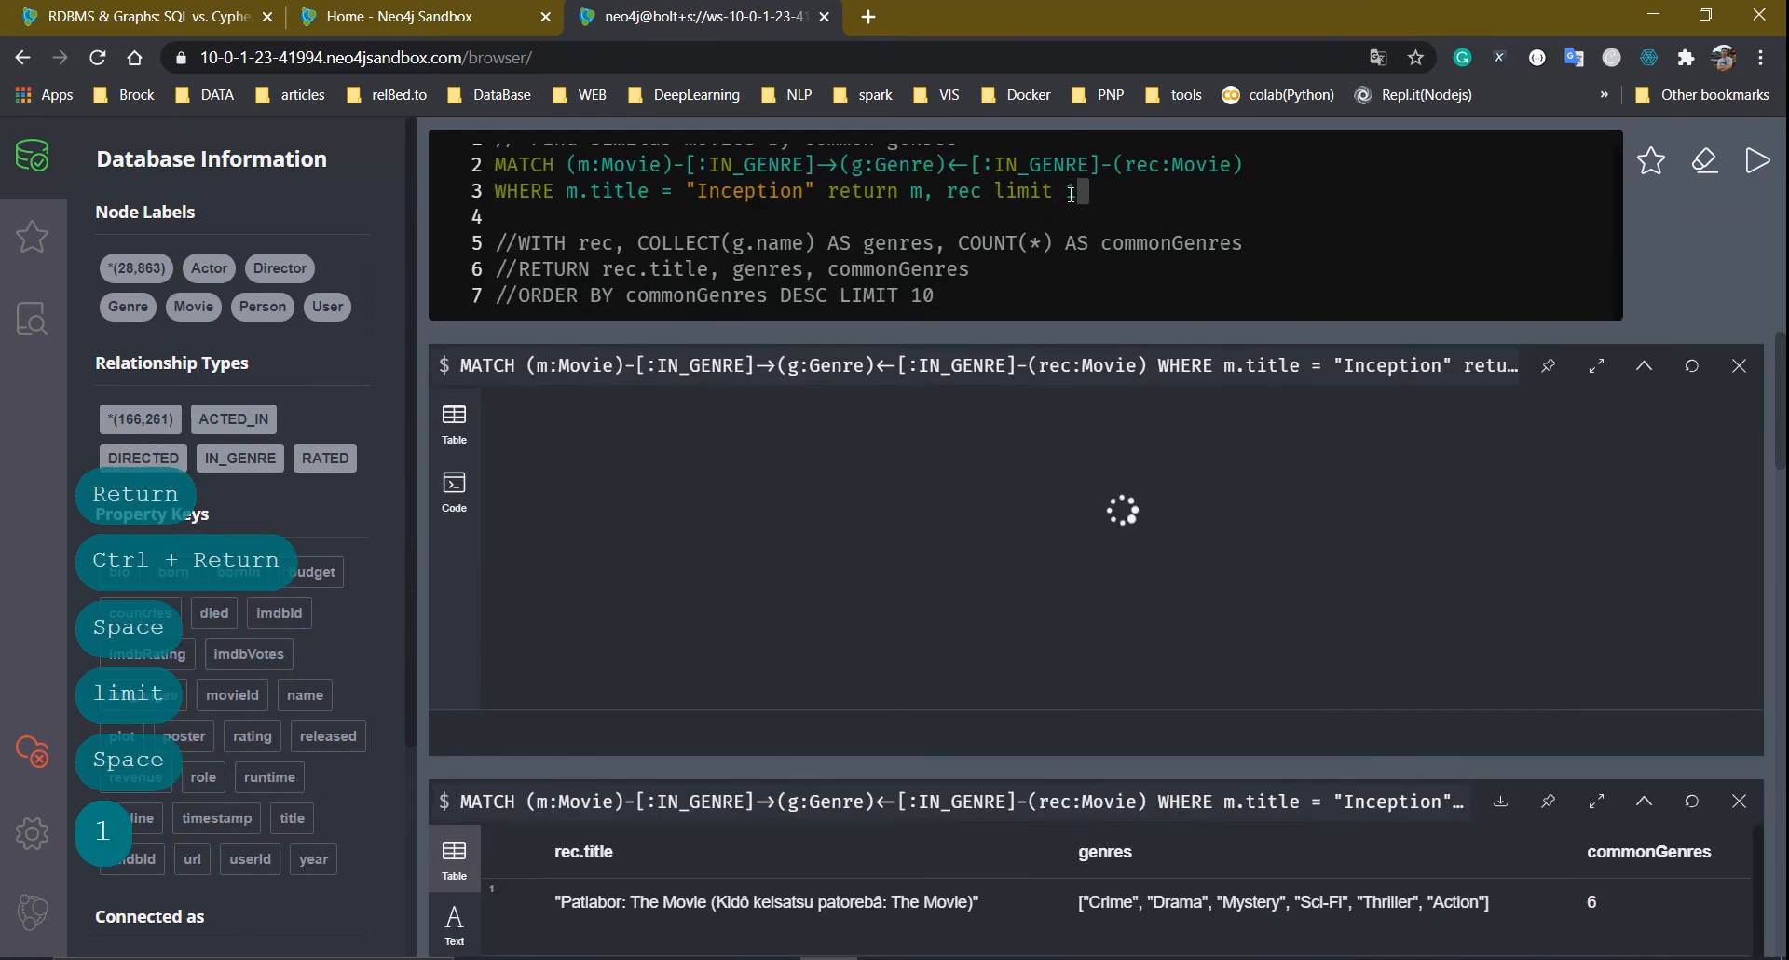
key("BackSpace")
type("30")
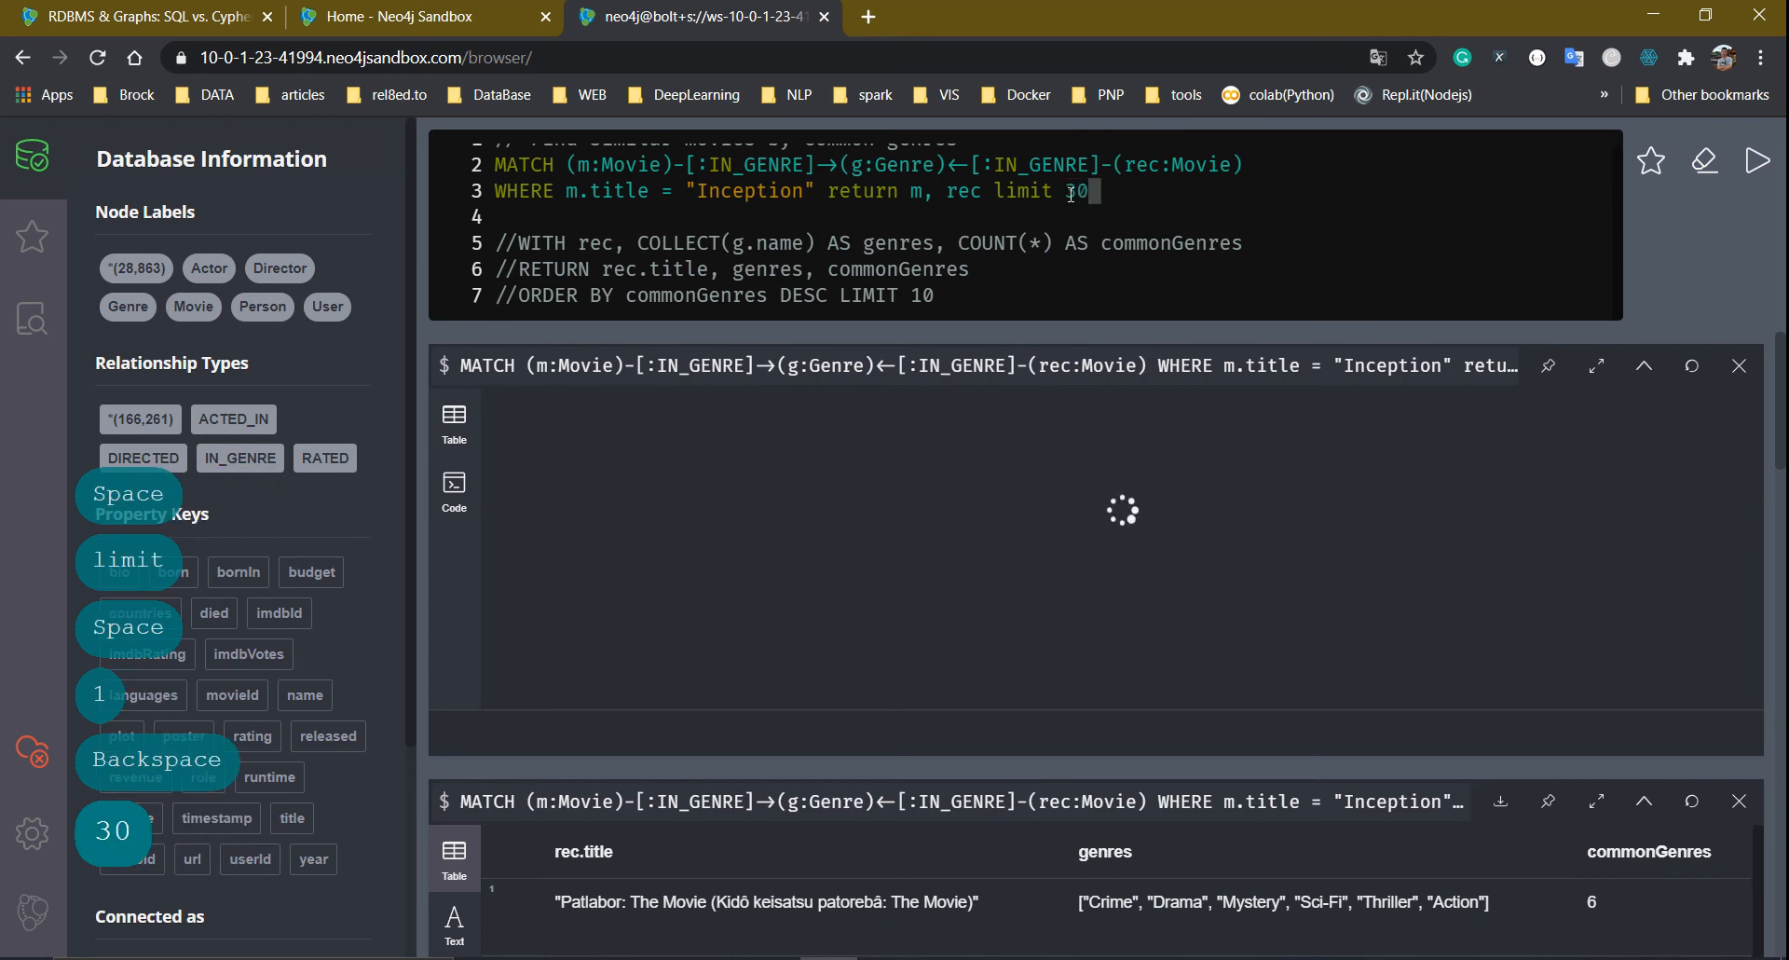
left_click(1735, 371)
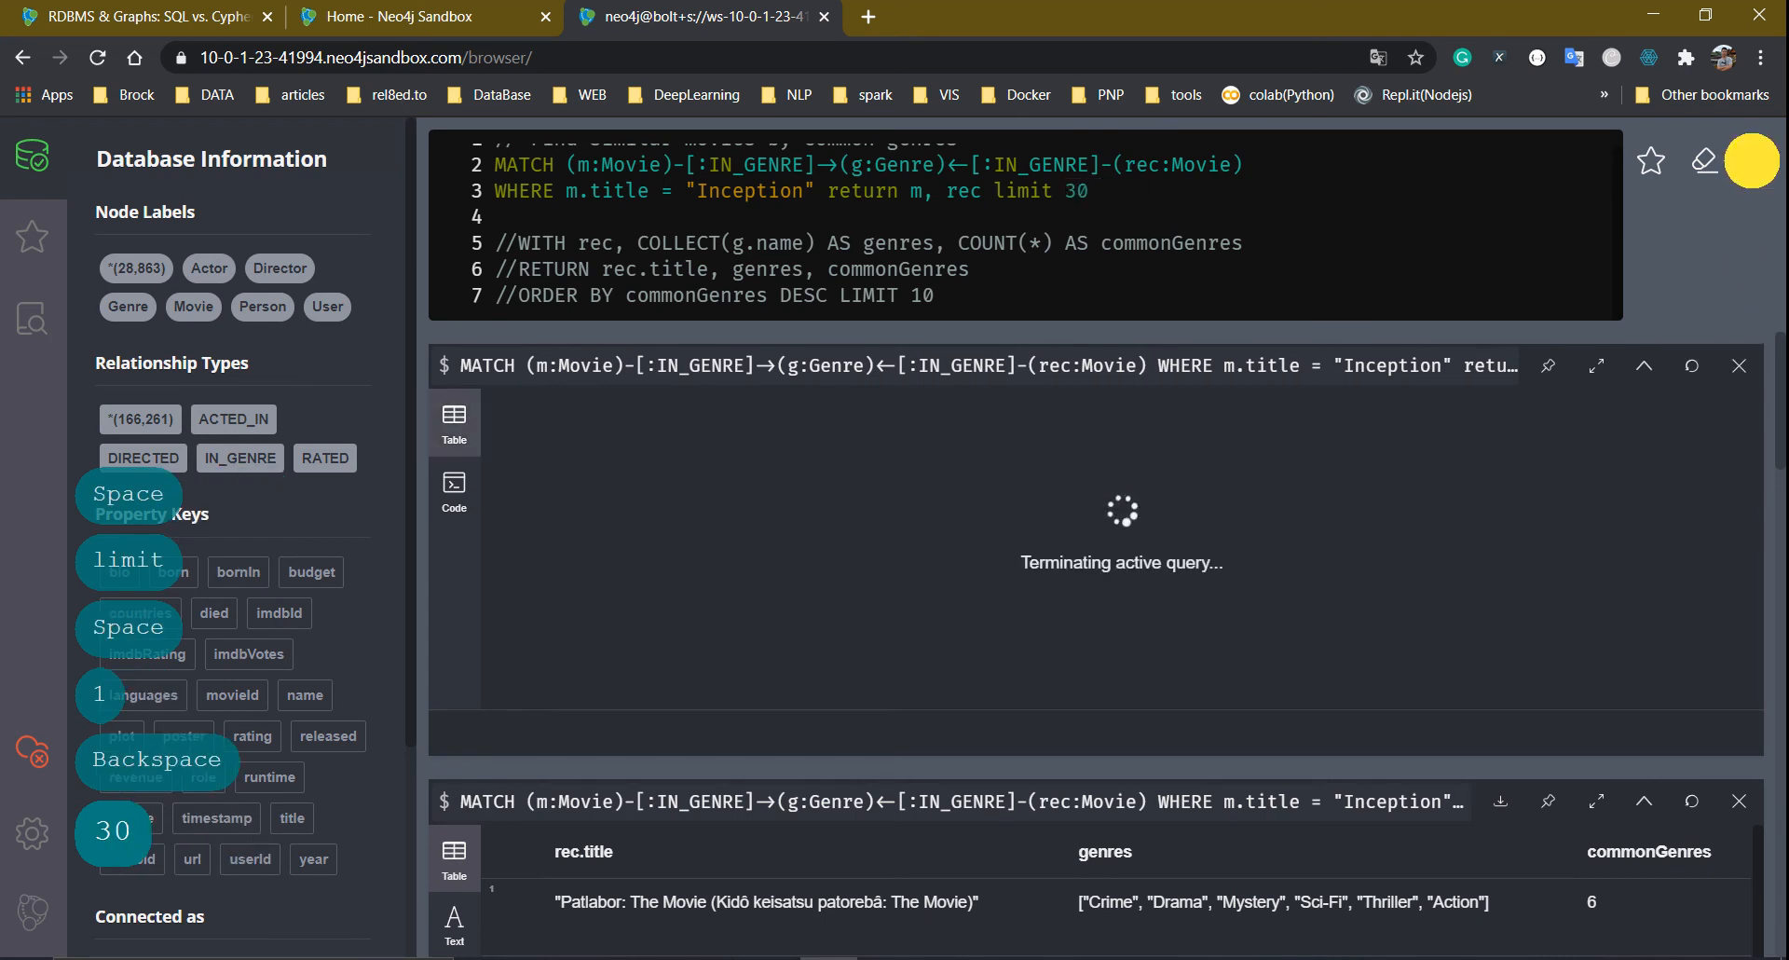
left_click(1752, 160)
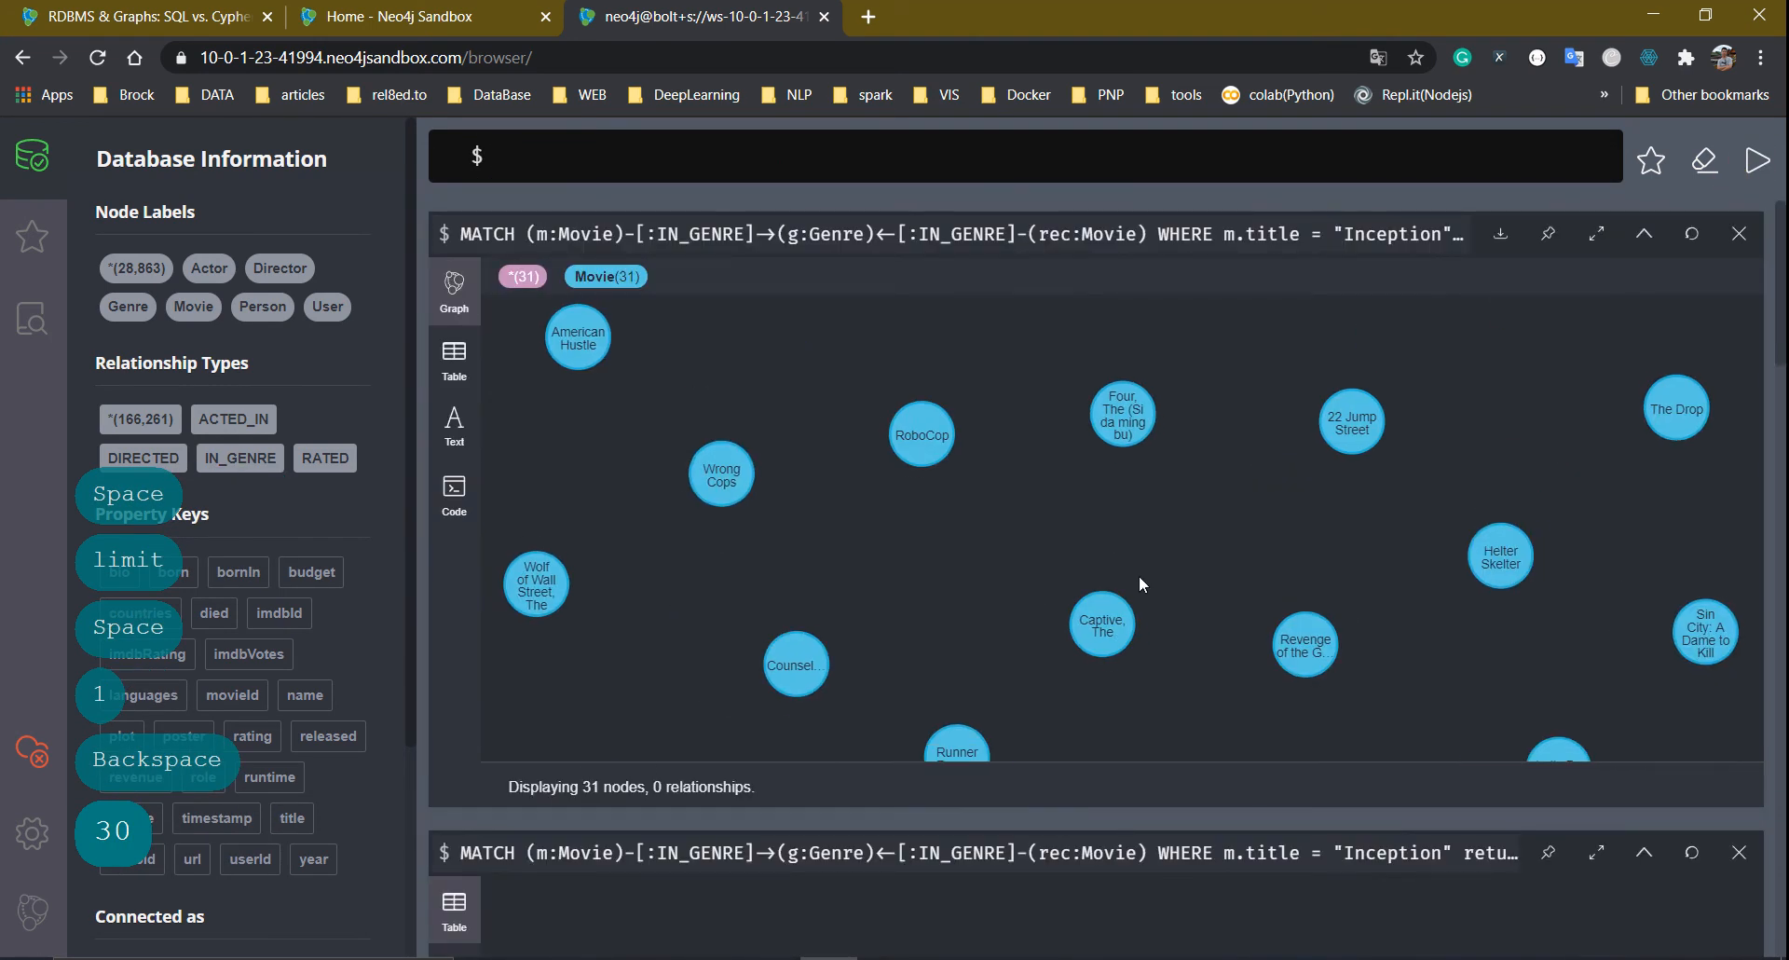
Add g to the RETURN clause so the genre is returned, and rerun
left_click(1087, 234)
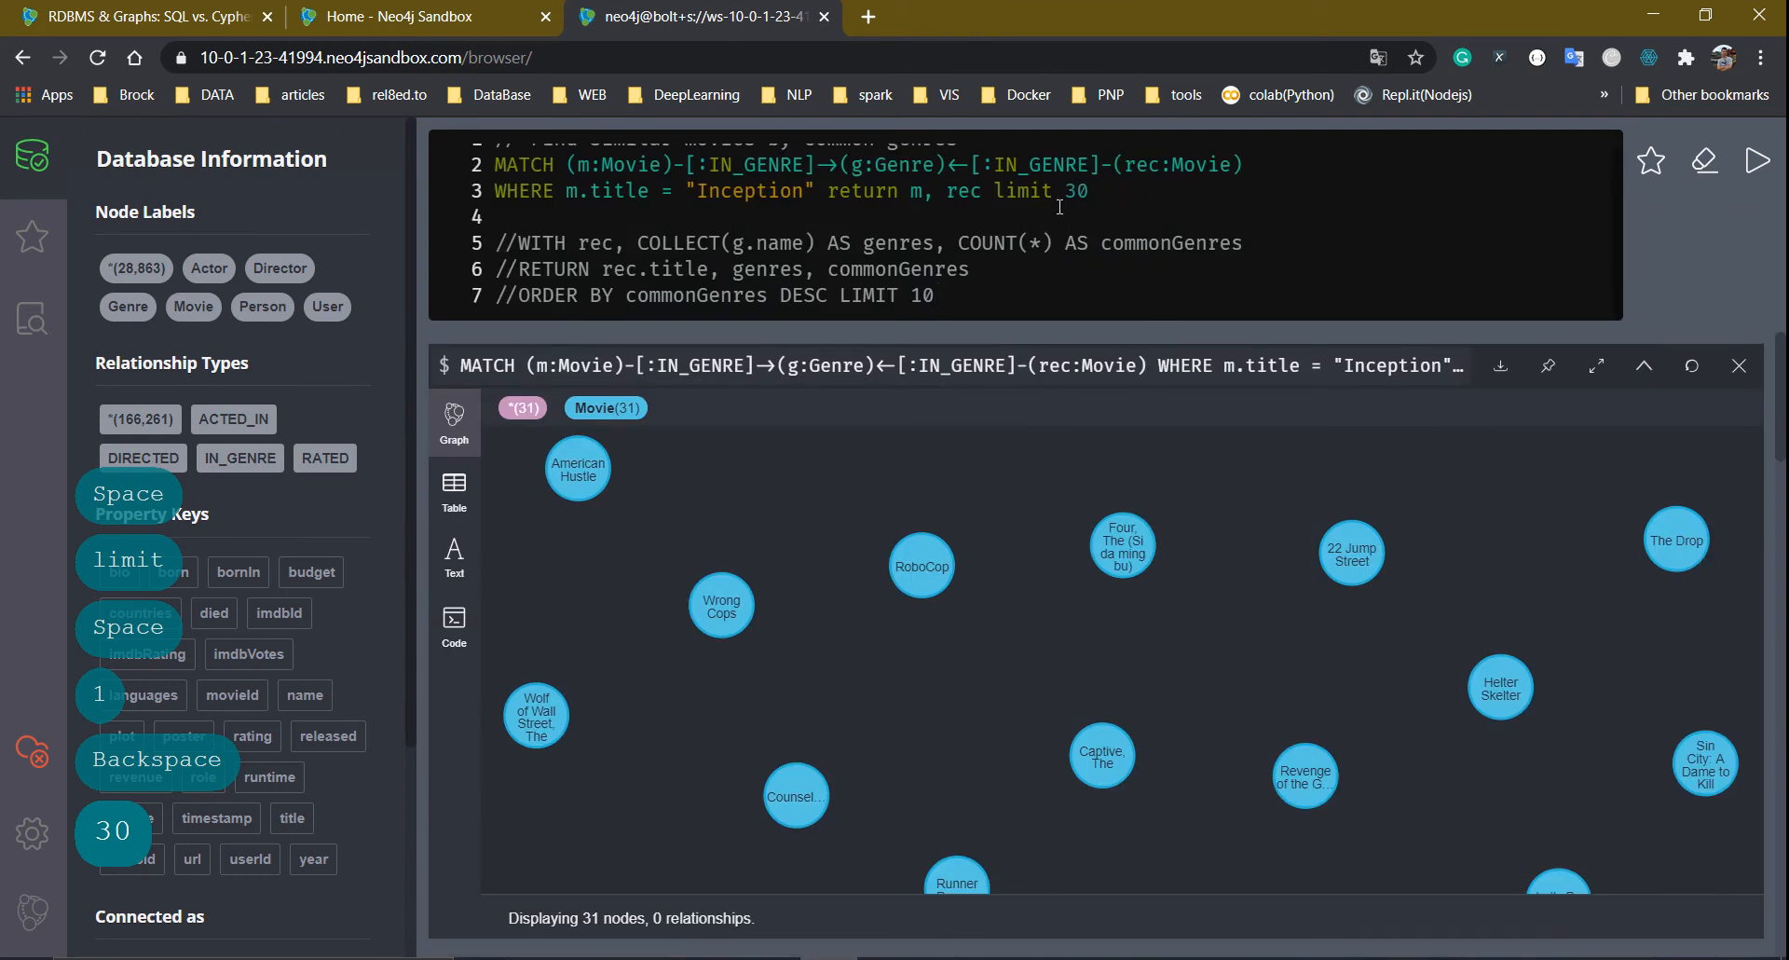
type("g")
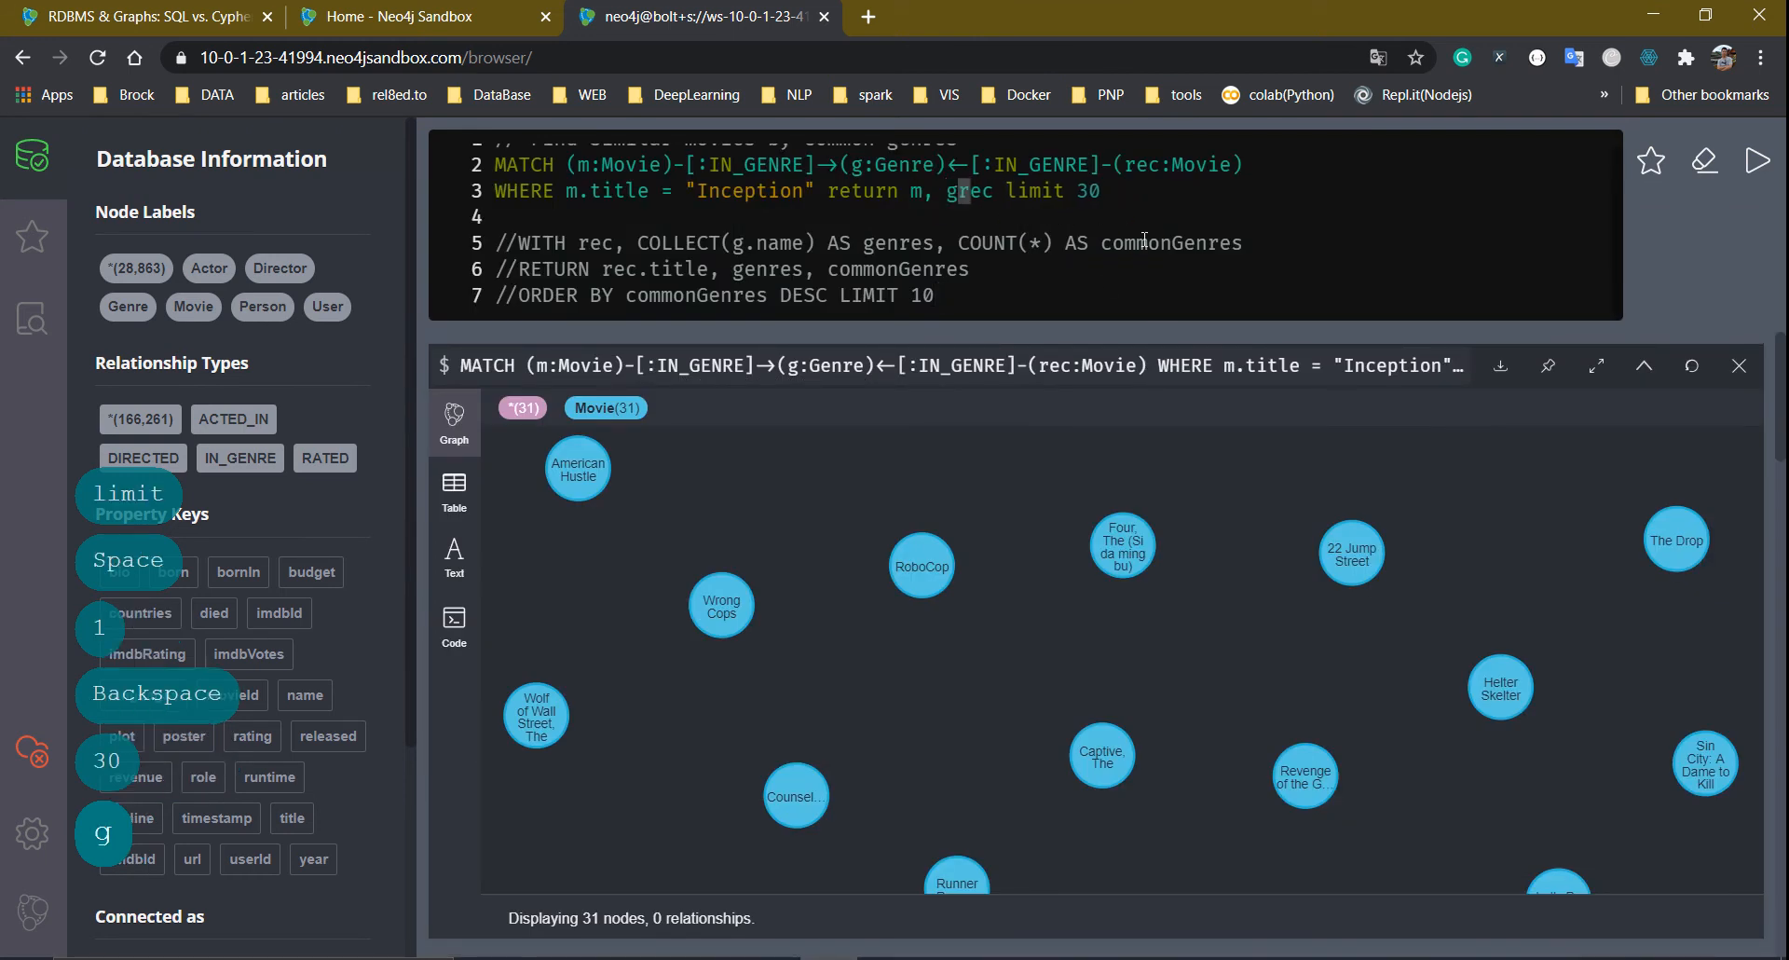
type(",")
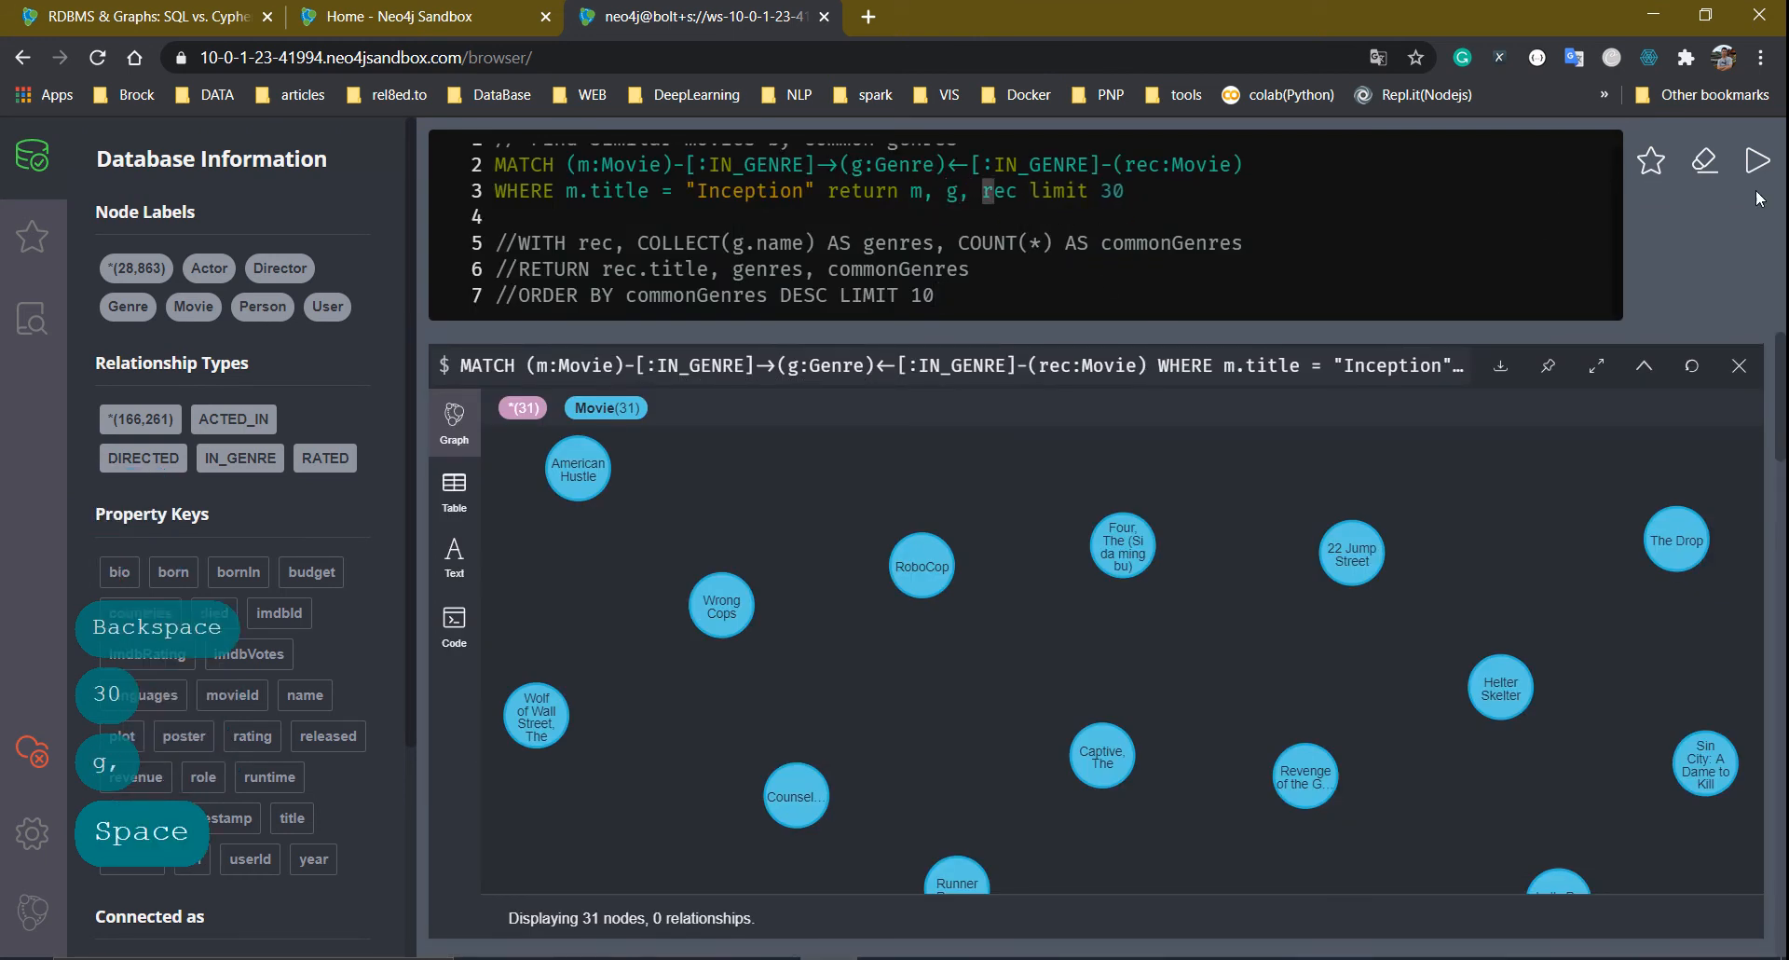
left_click(1760, 162)
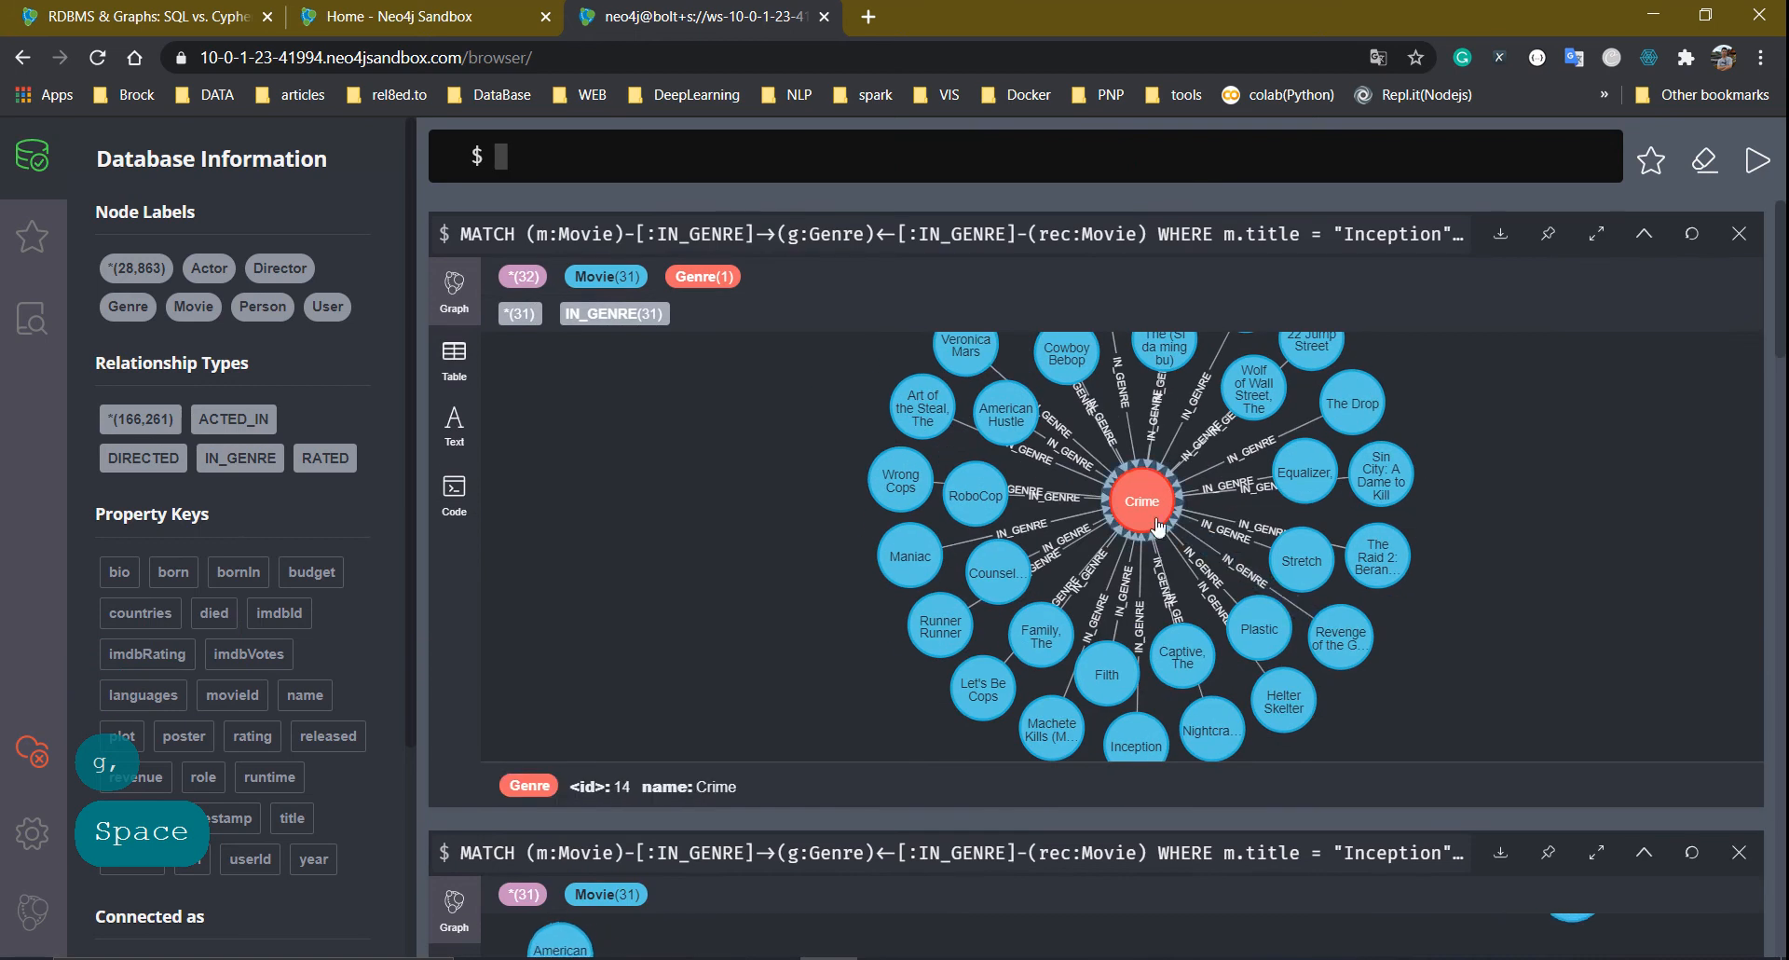
Drag the Crime hub around so Inception sits apart on the left, then select Inception
left_click_drag(1009, 529, 1062, 512)
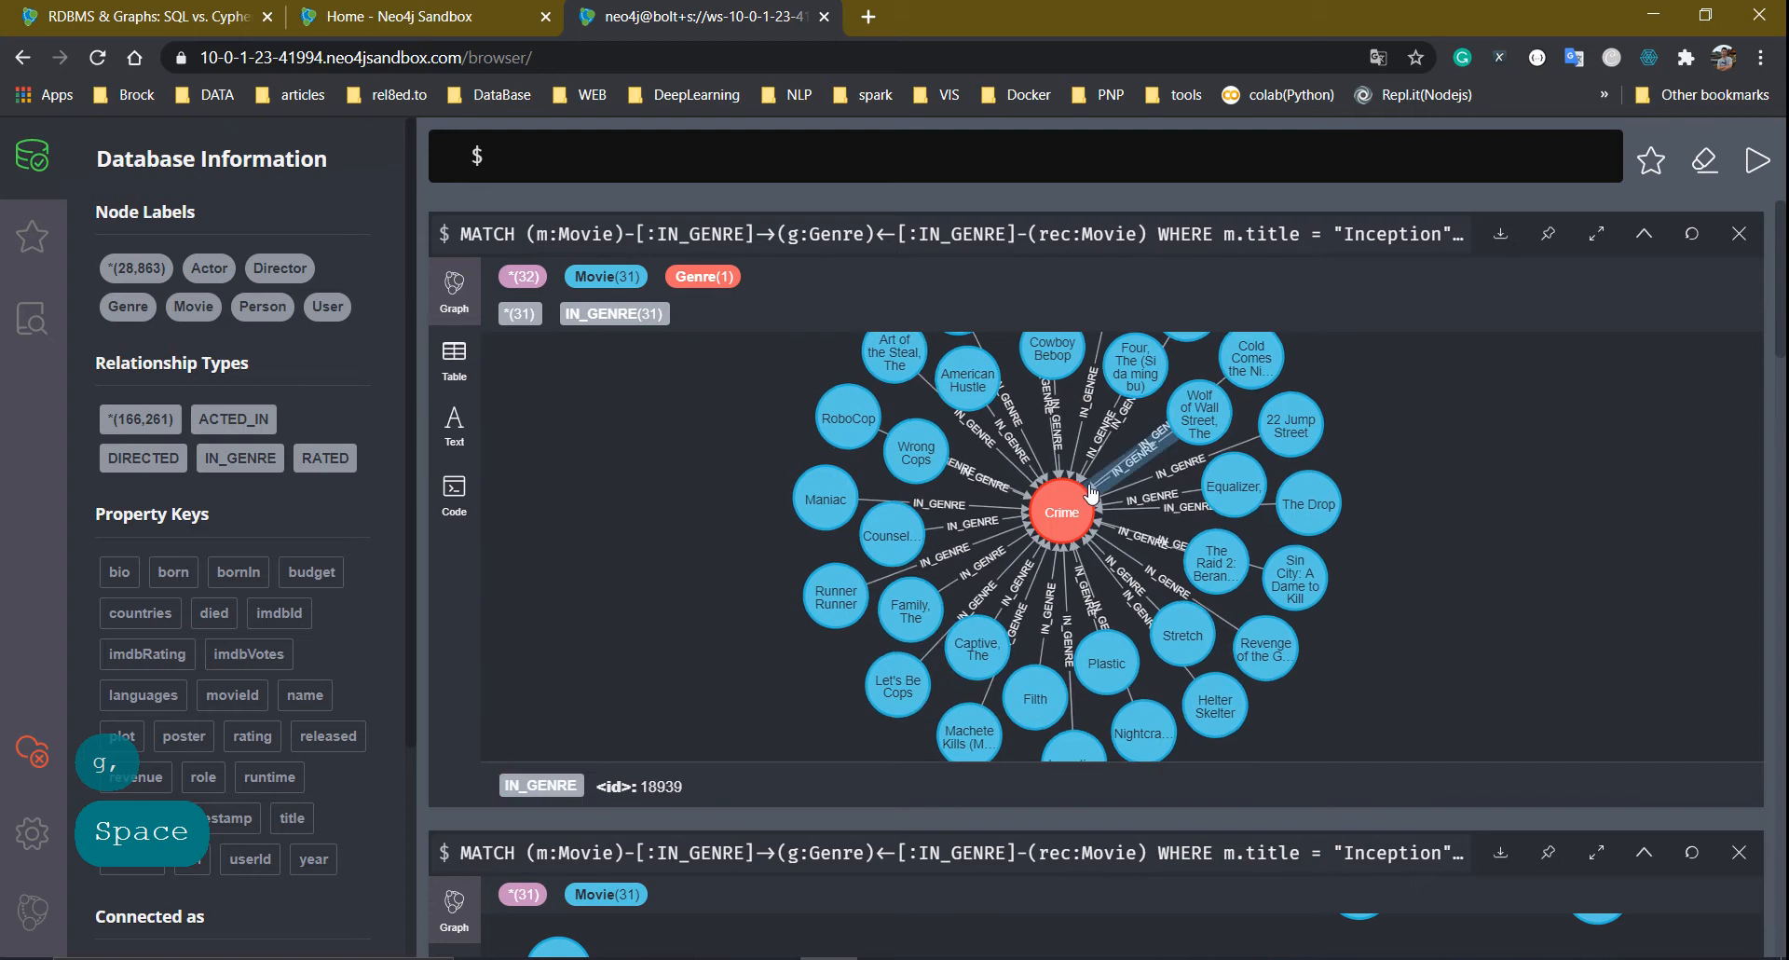
left_click_drag(1036, 513, 947, 451)
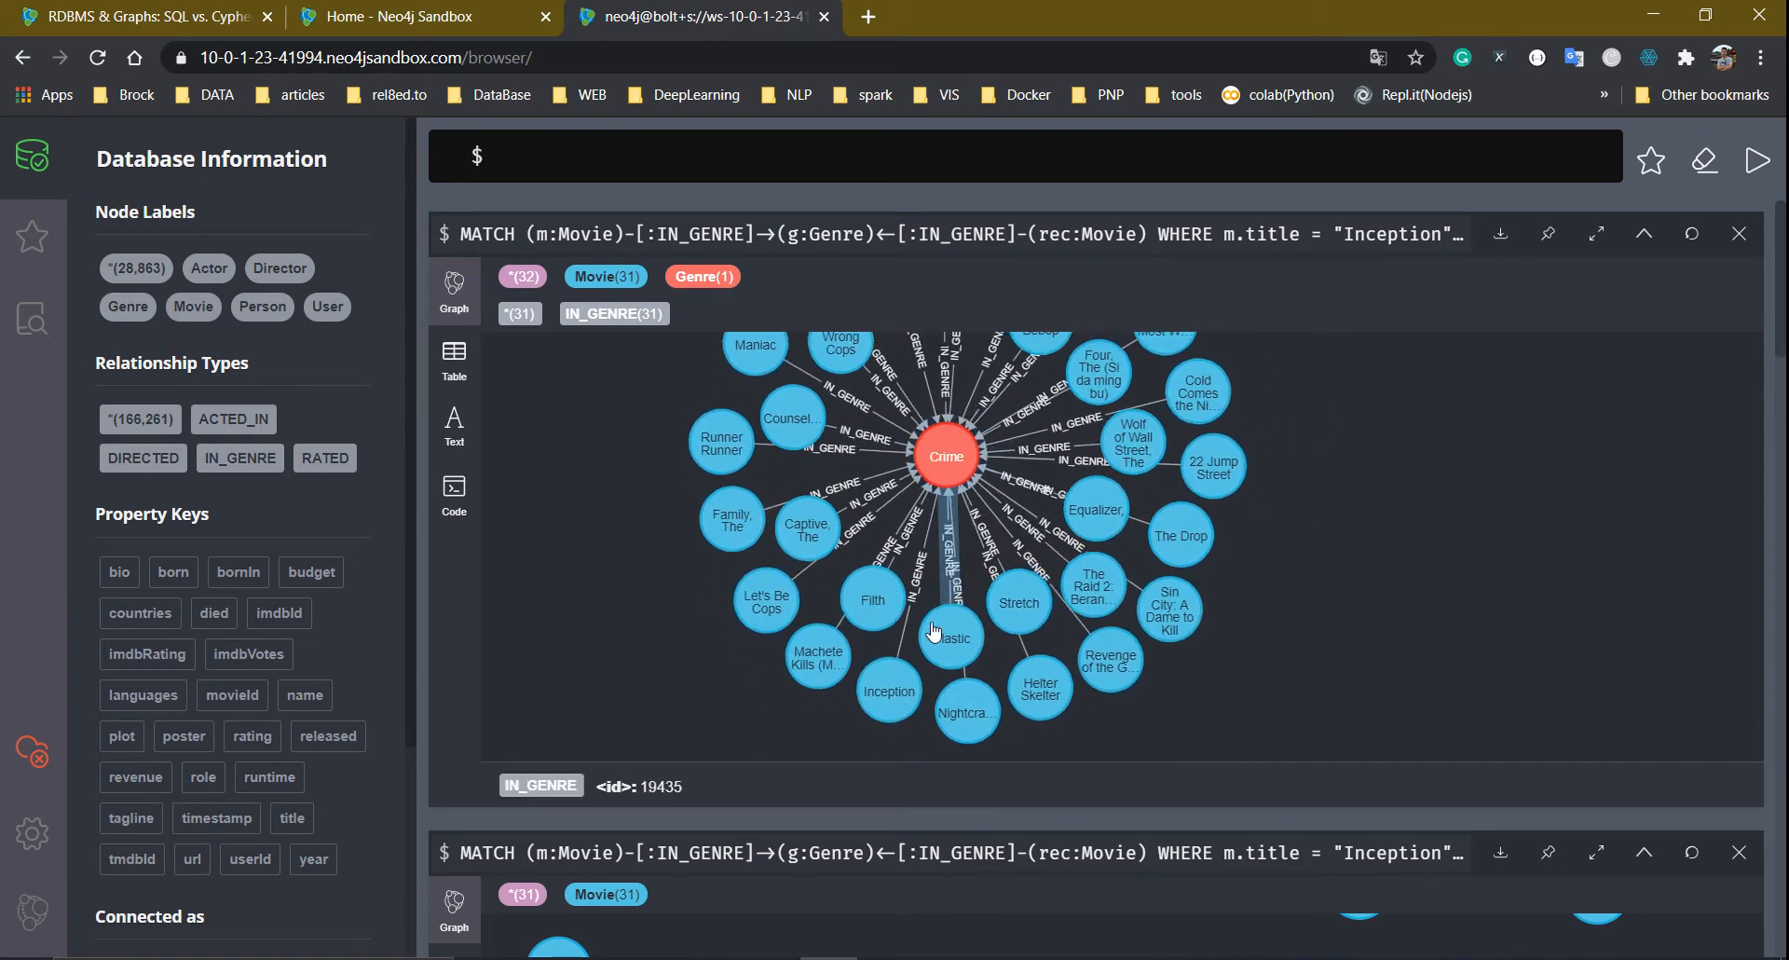
left_click_drag(880, 687, 544, 446)
left_click_drag(969, 459, 1221, 524)
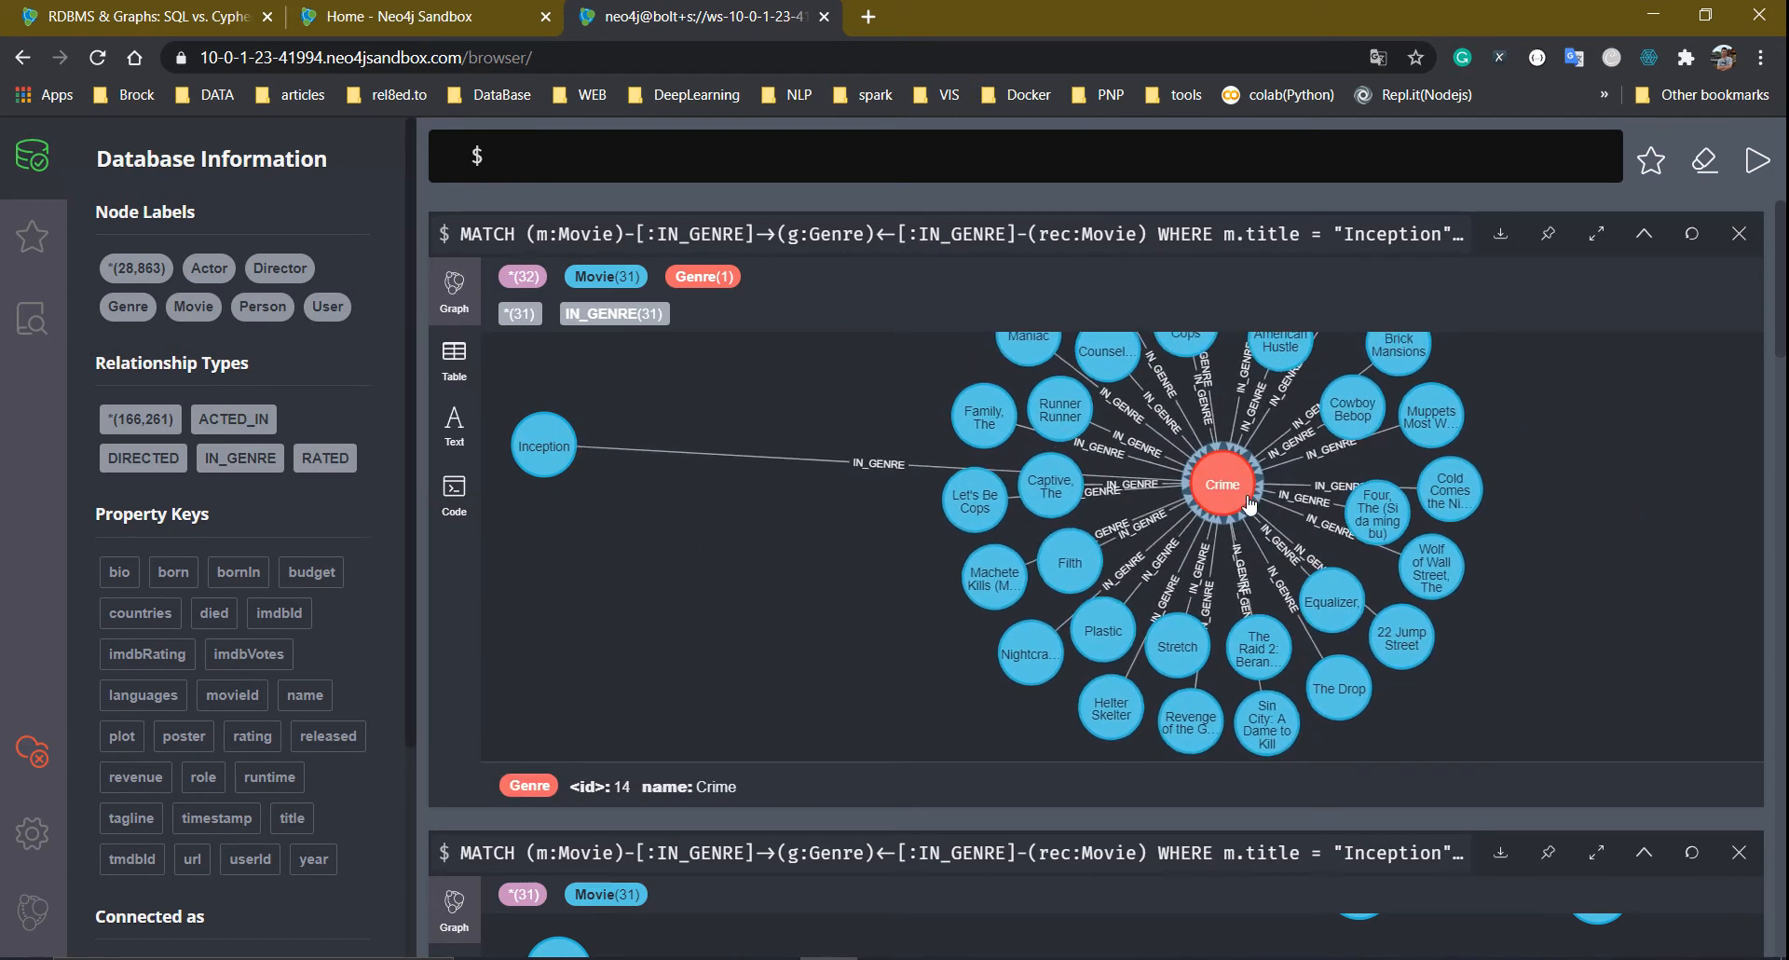
left_click(555, 457)
Expand Inception to reveal its raters and genres, moving Captive, Action and Crime nodes aside
left_click(758, 579)
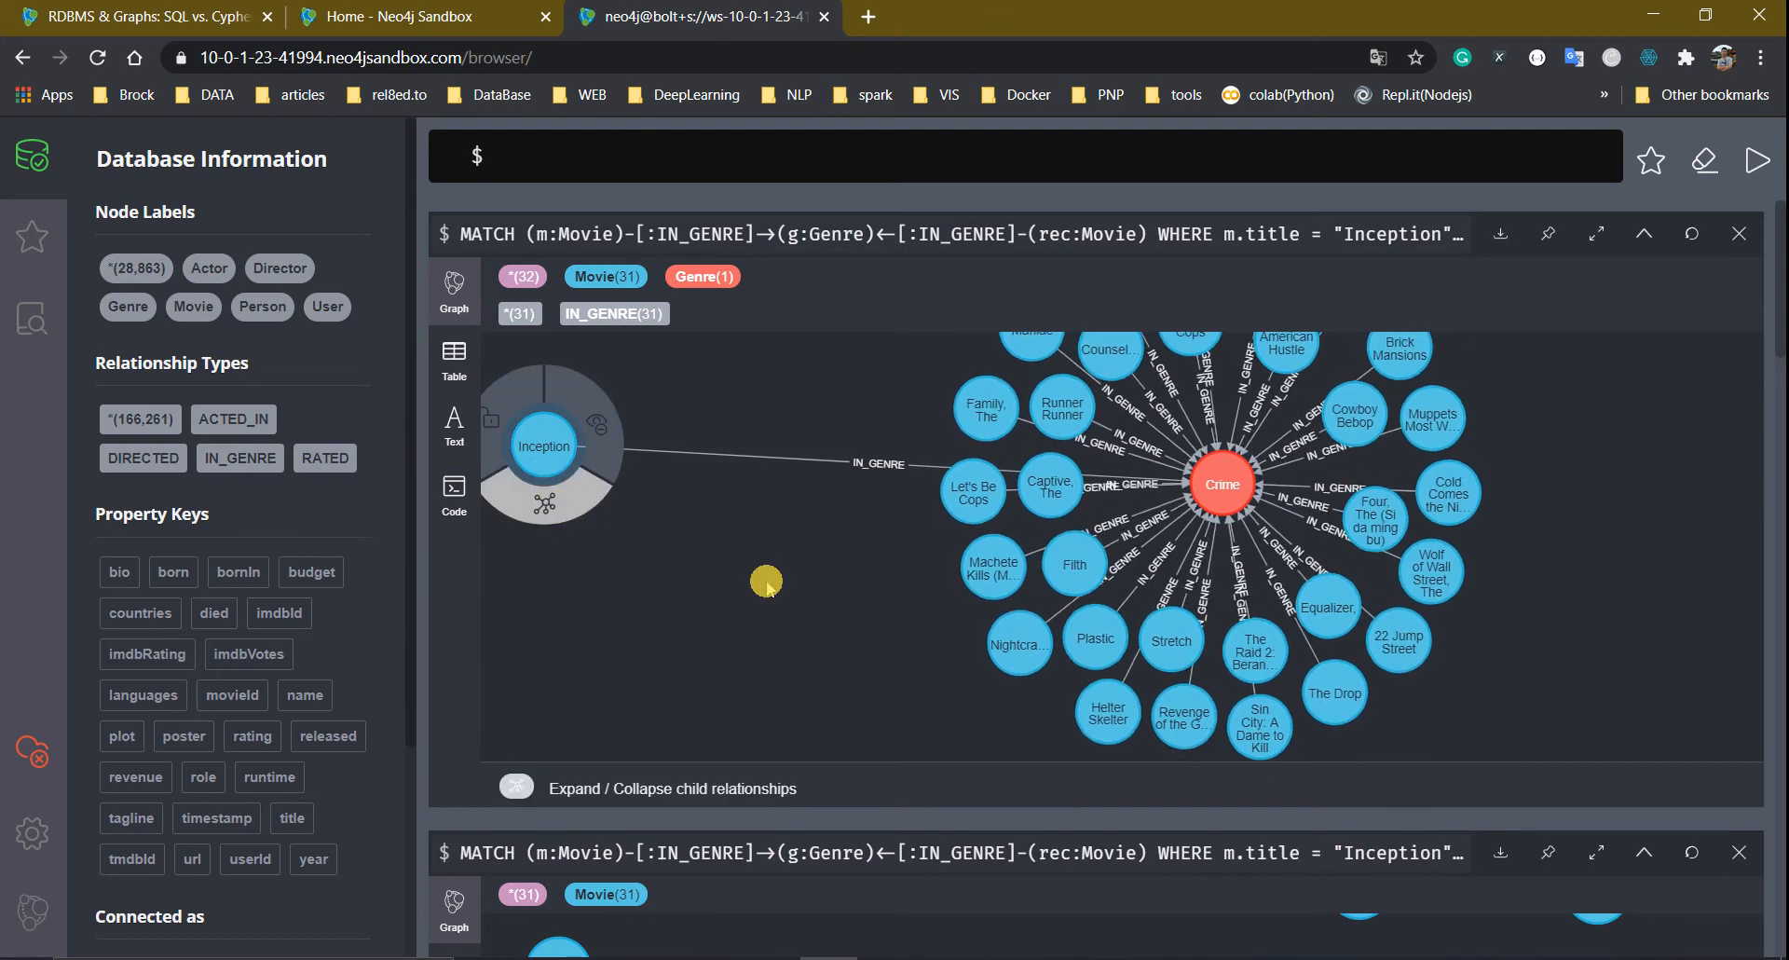
double_click(548, 447)
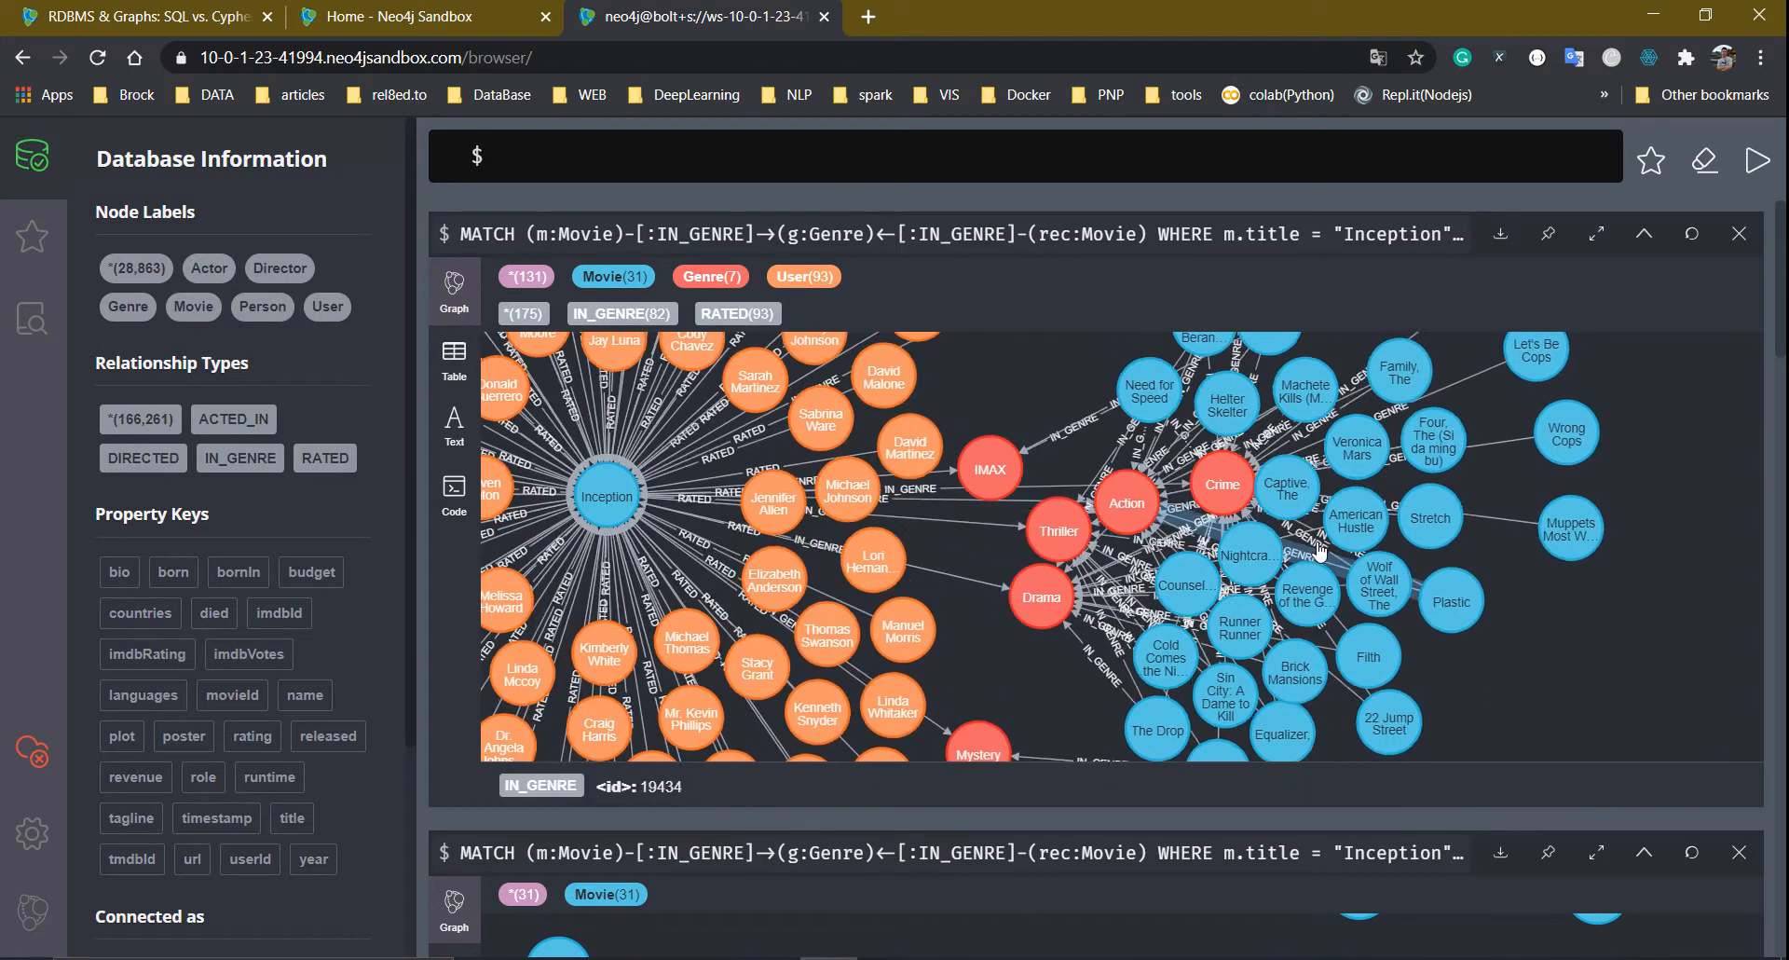
left_click_drag(1272, 496, 1497, 526)
left_click_drag(1113, 449, 1029, 370)
left_click_drag(1227, 491, 1196, 613)
left_click_drag(1013, 361, 1149, 396)
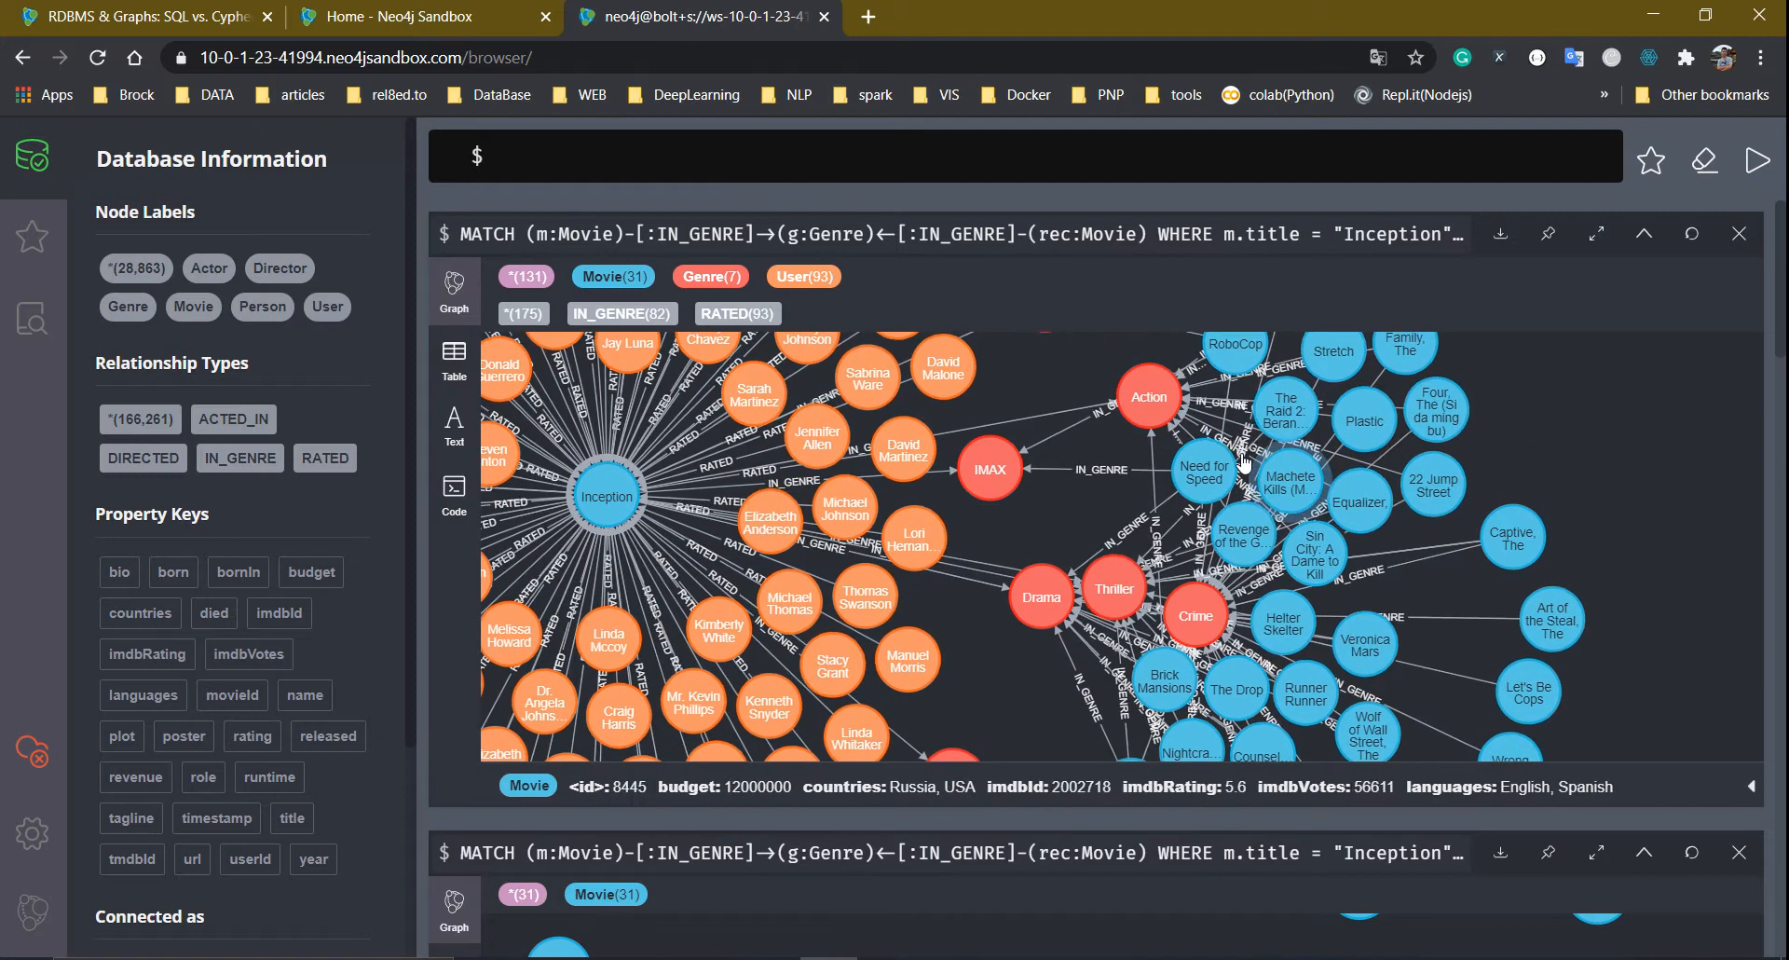
Spread out IMAX, Drama, Crime, Raid 2, 22 Jump Street and other movies, then reload the full query
left_click_drag(990, 468, 1072, 488)
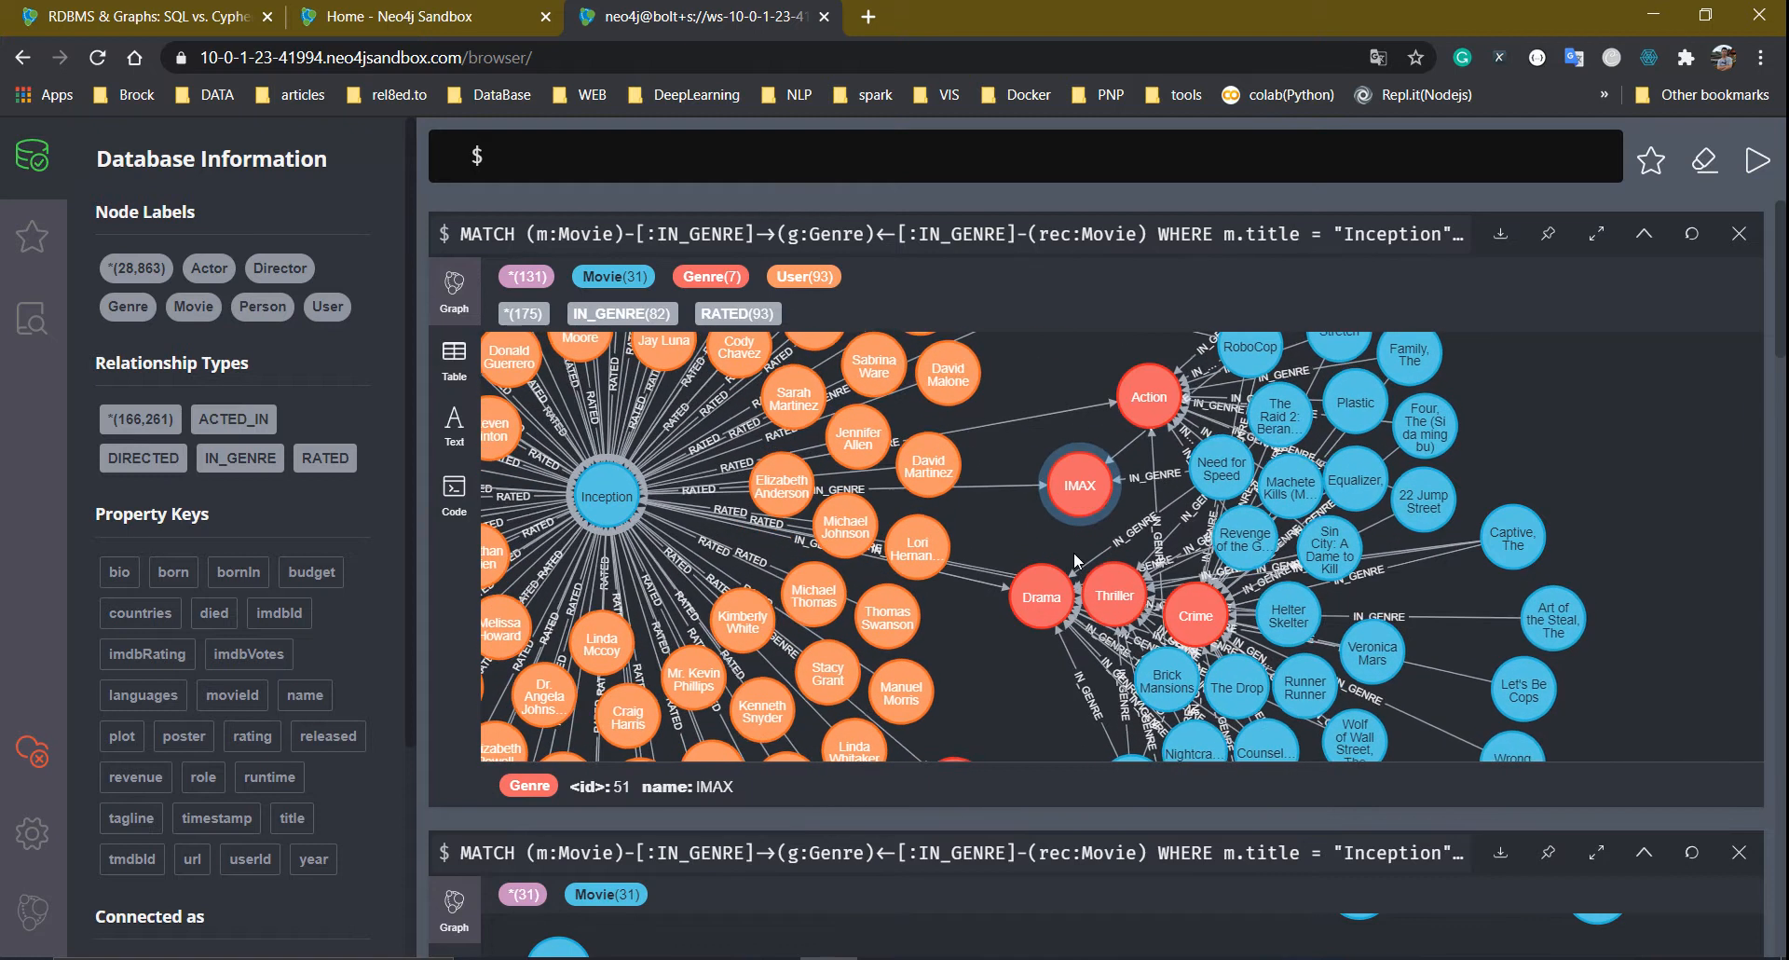
left_click_drag(1055, 636, 1016, 669)
left_click_drag(1193, 610, 1130, 528)
left_click_drag(1253, 407, 1609, 447)
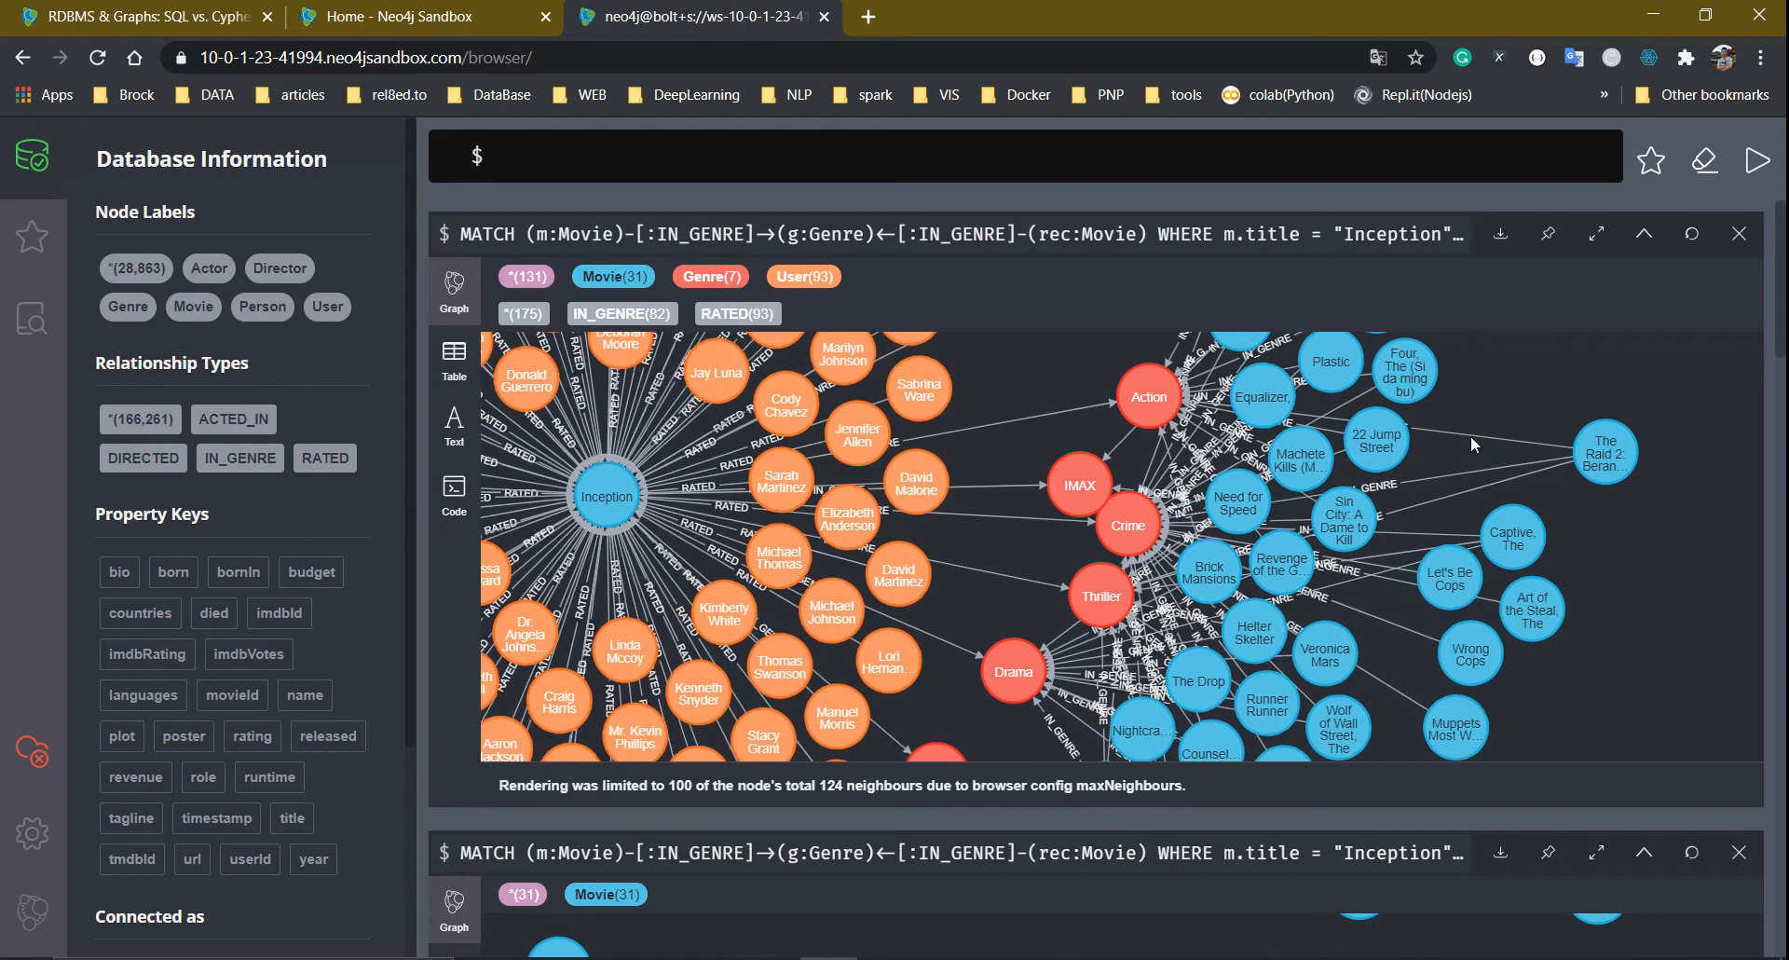
left_click_drag(1391, 445, 1611, 364)
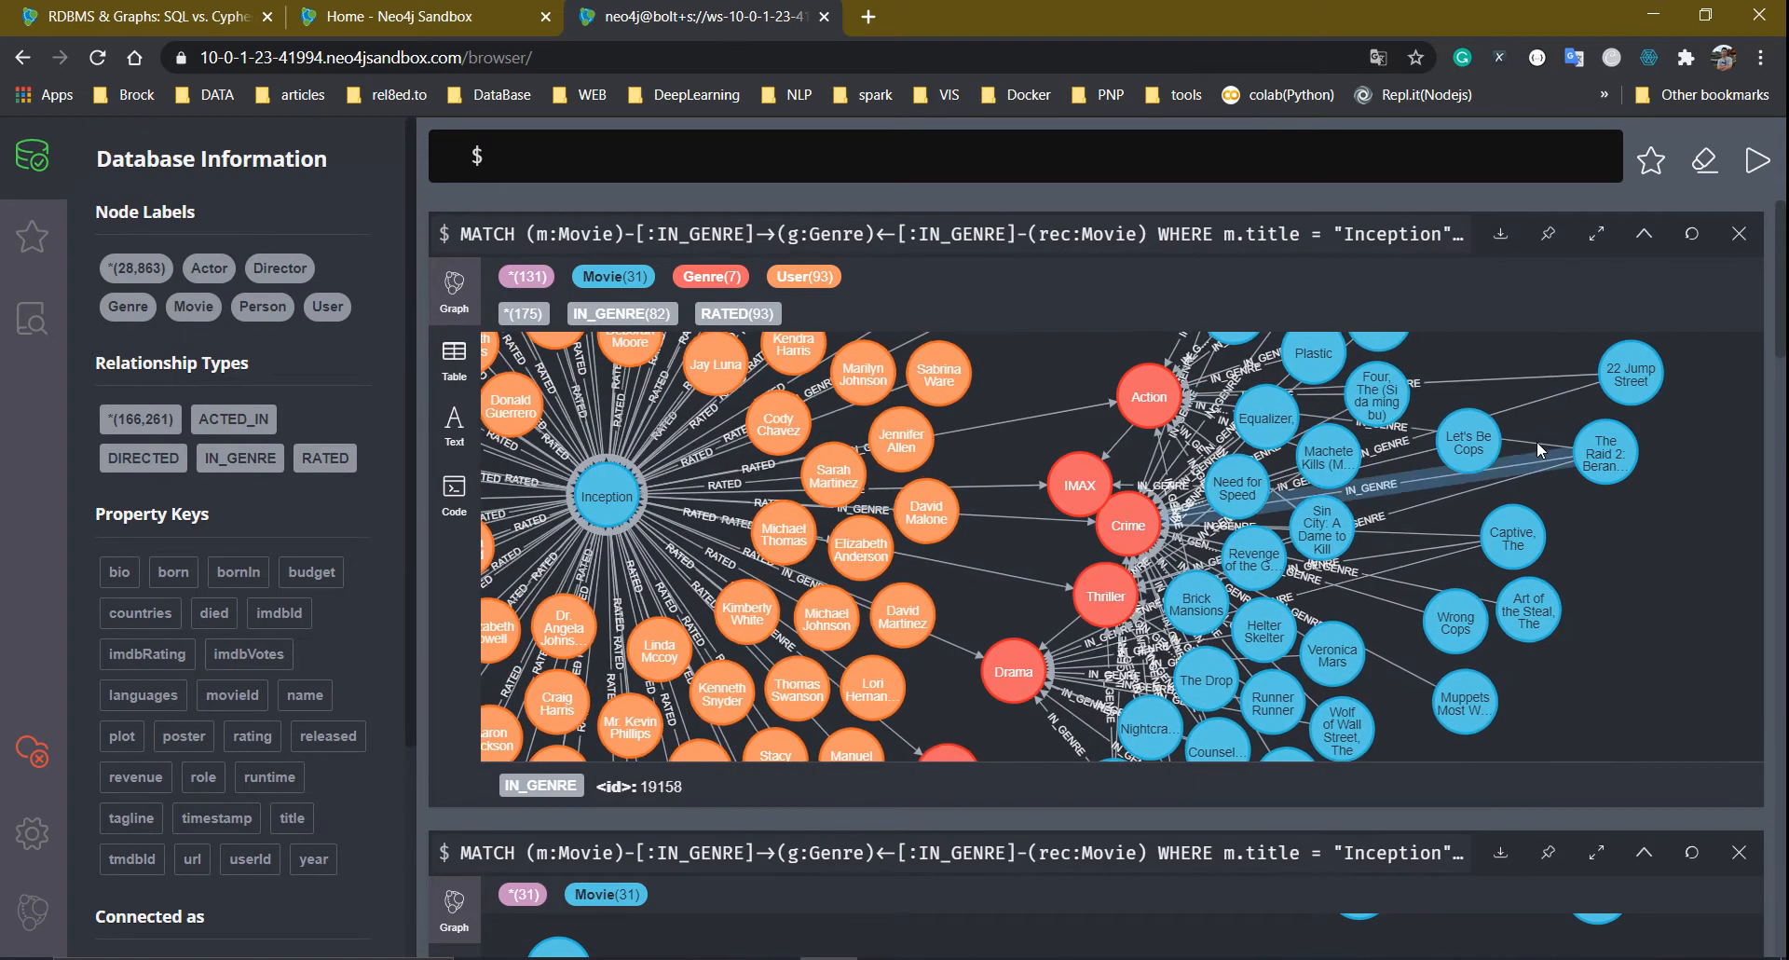
left_click_drag(1494, 538, 1611, 523)
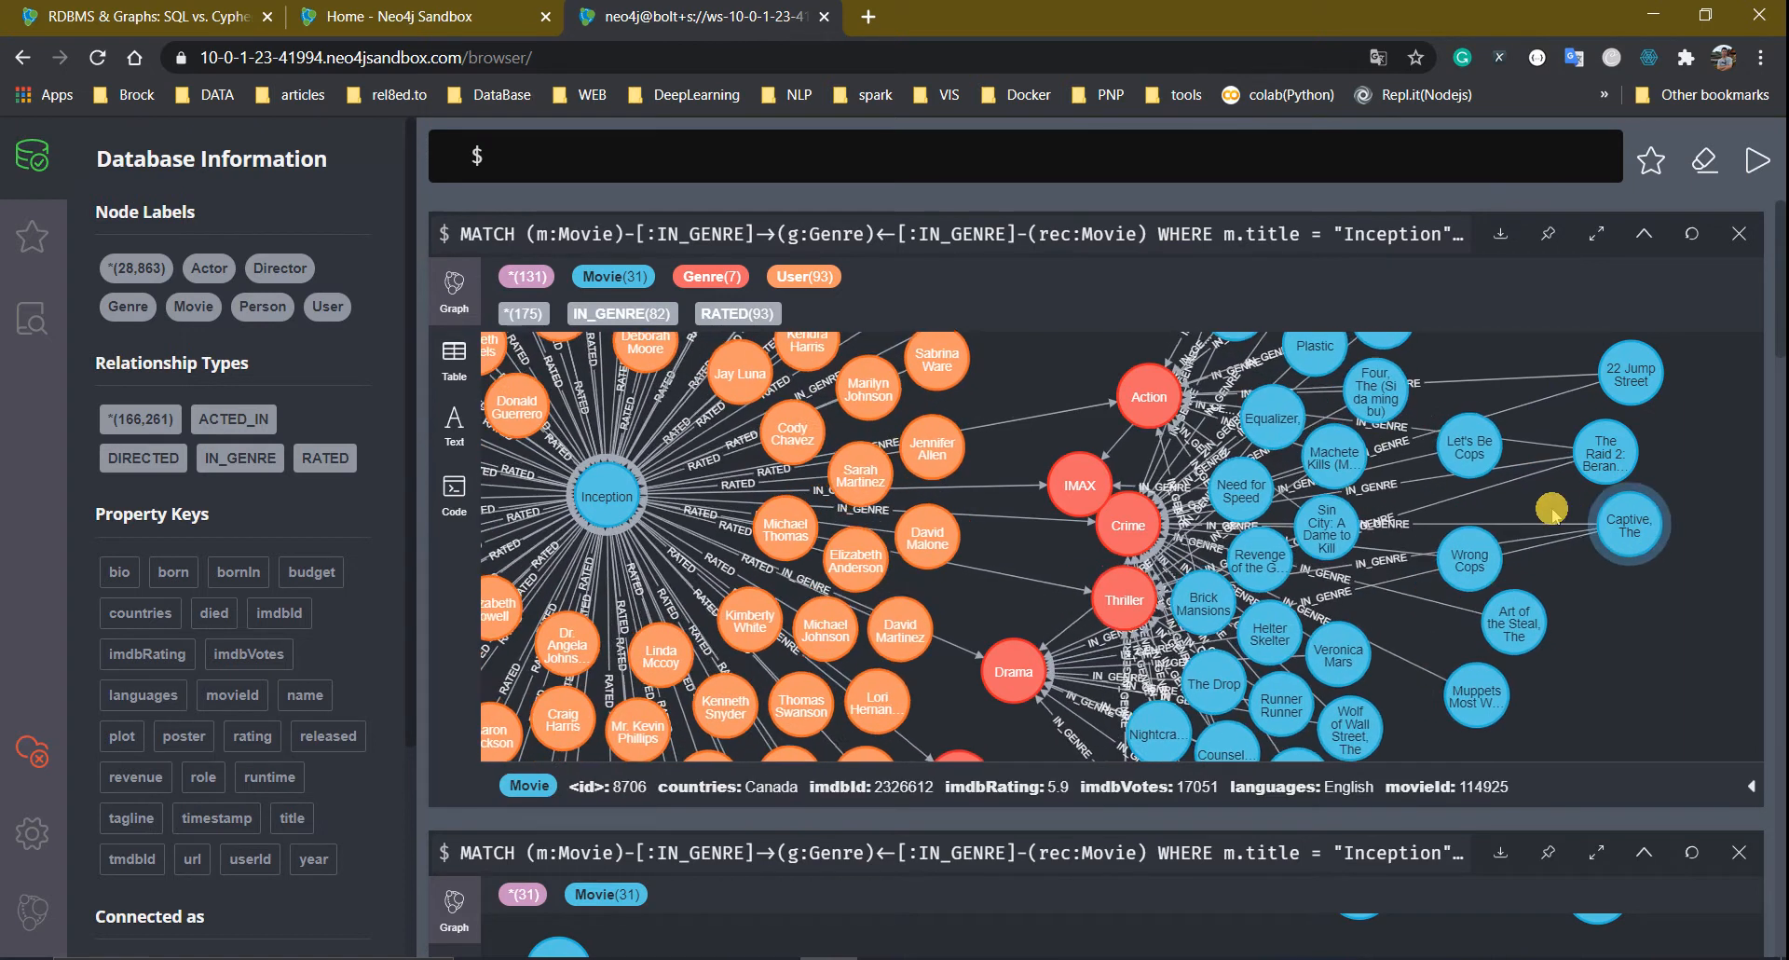
left_click_drag(1452, 615, 1633, 652)
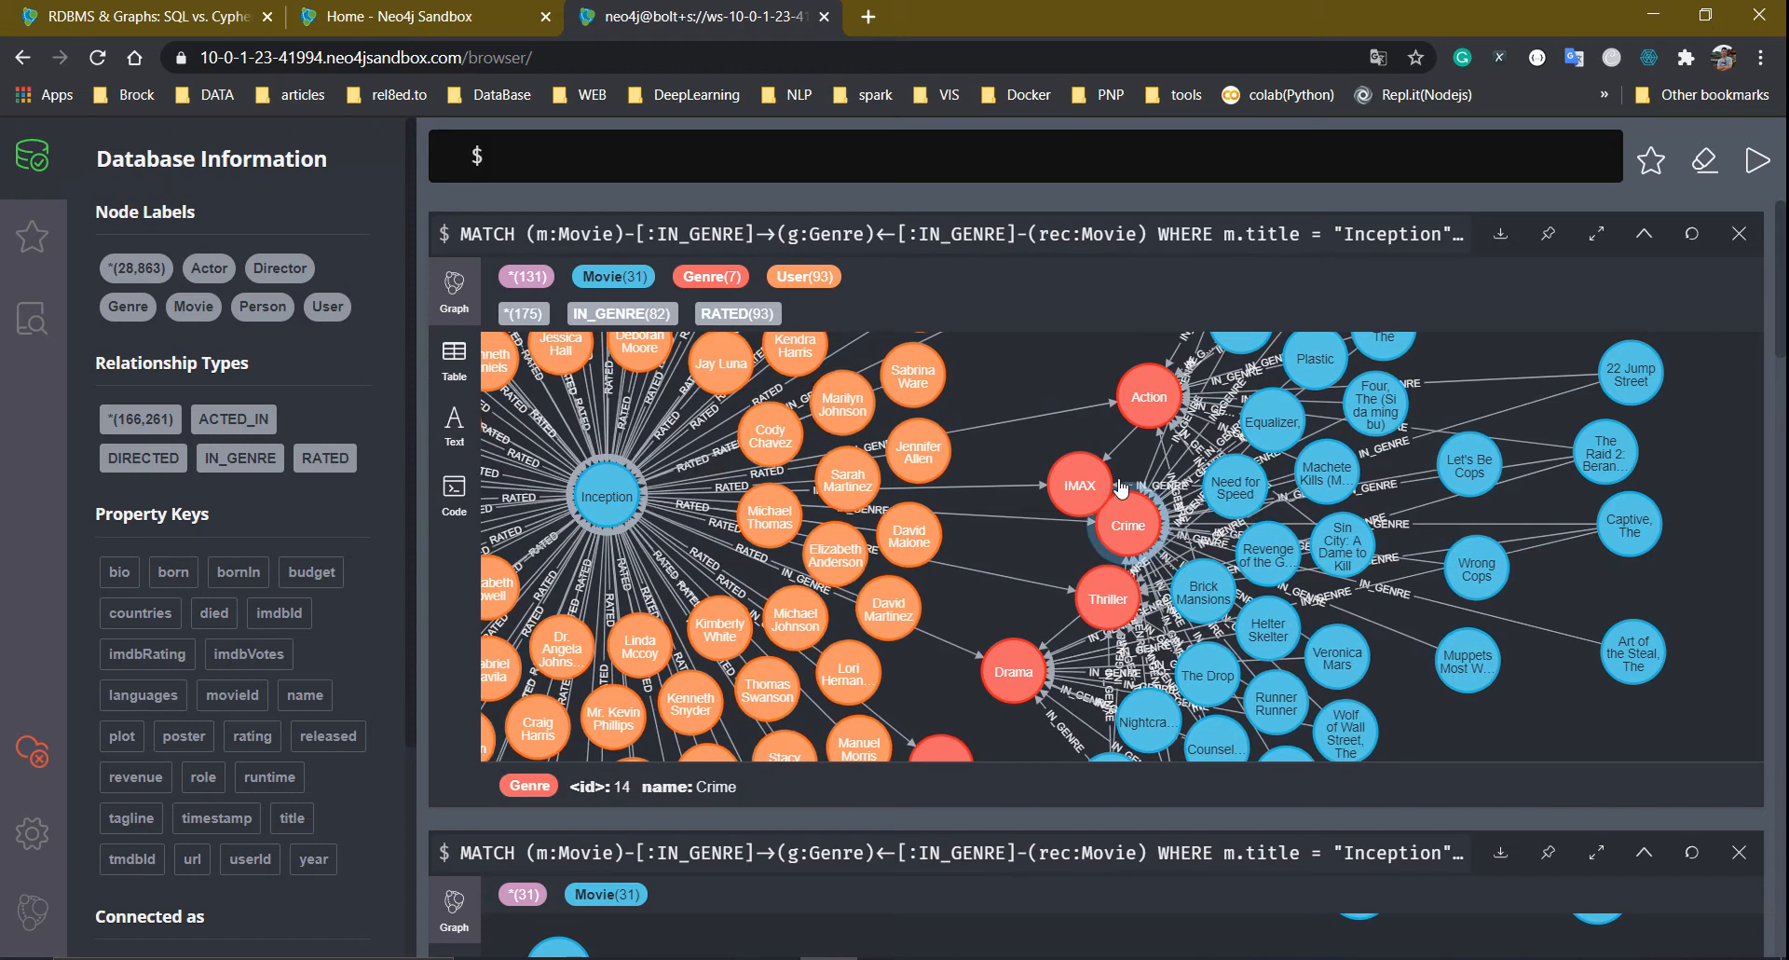
left_click(1182, 239)
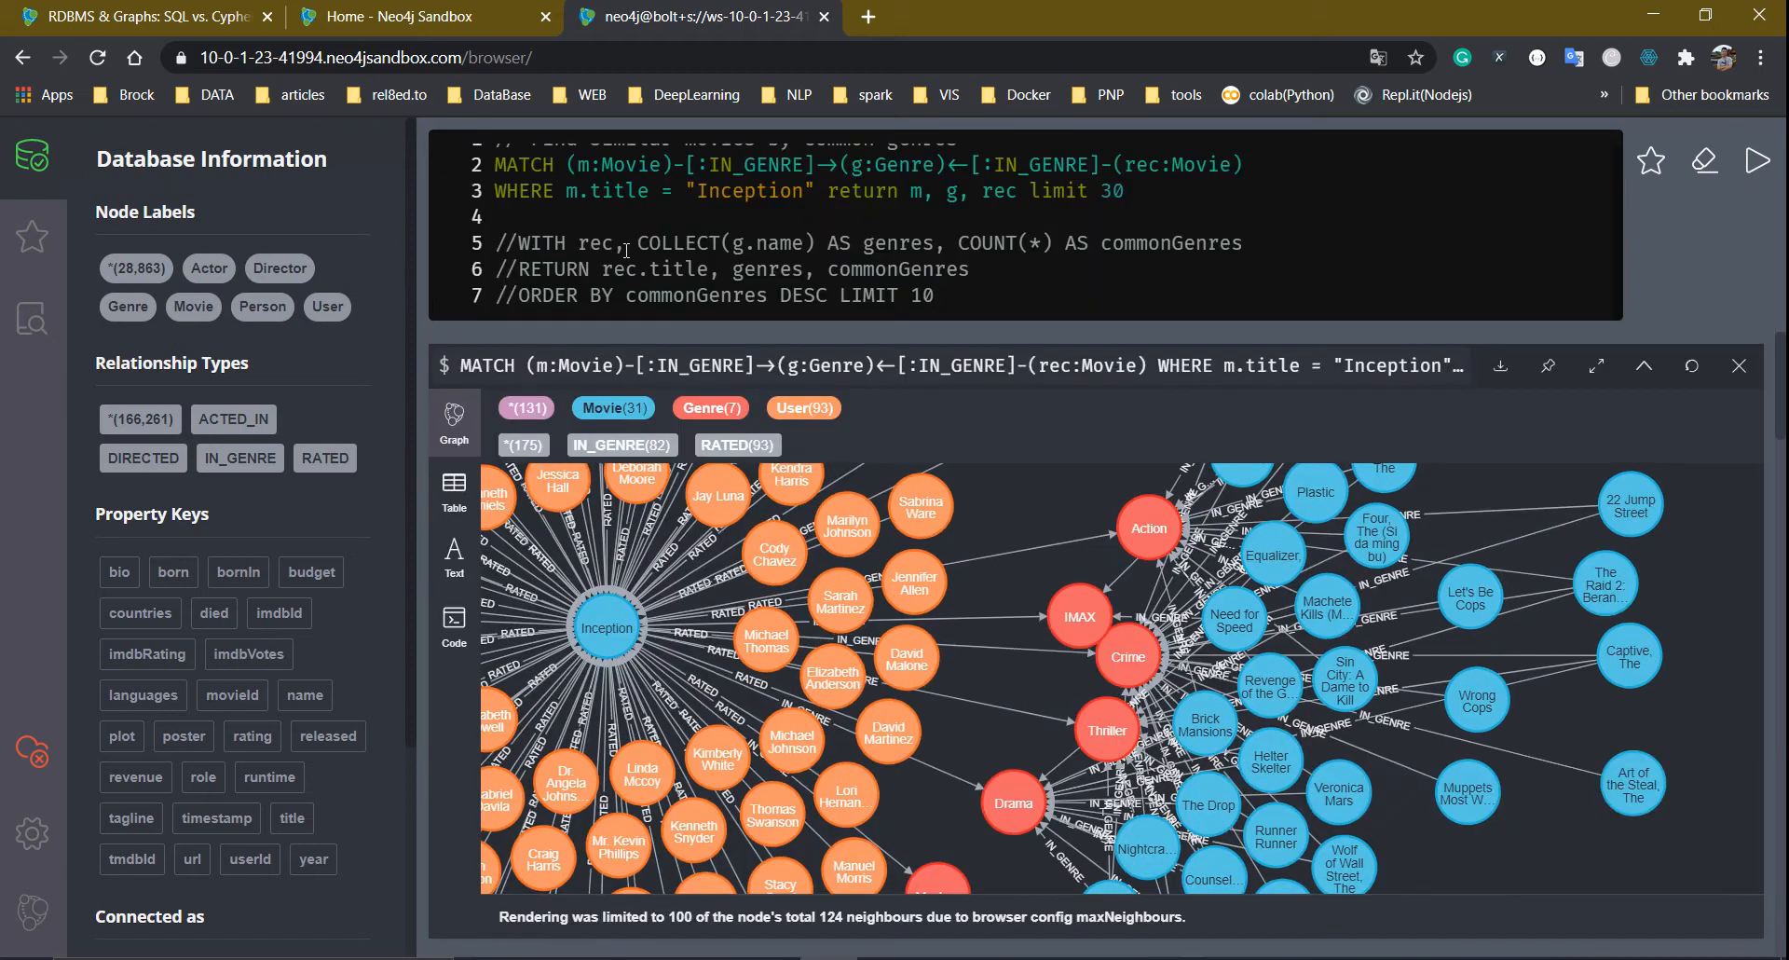
Uncomment the WITH line and delete the return clause after "Inception" on line 3
left_click(519, 243)
key("BackSpace")
key("BackSpace")
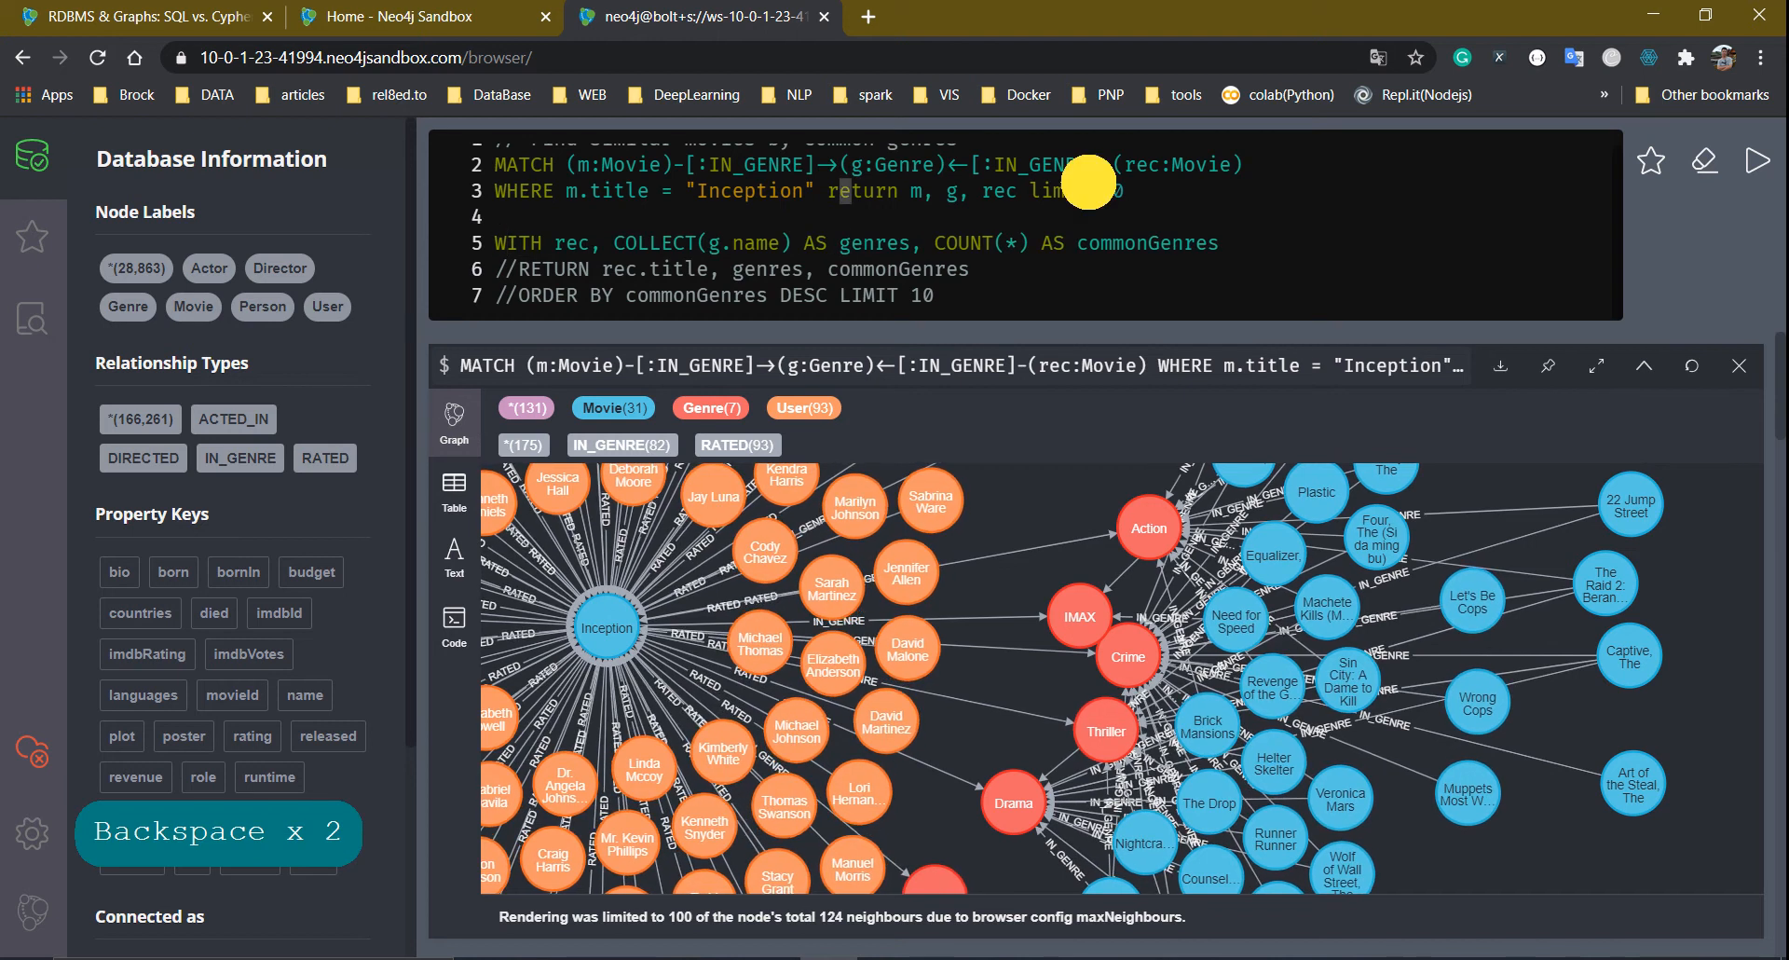
left_click_drag(1088, 181, 1190, 187)
key("BackSpace")
key("BackSpace")
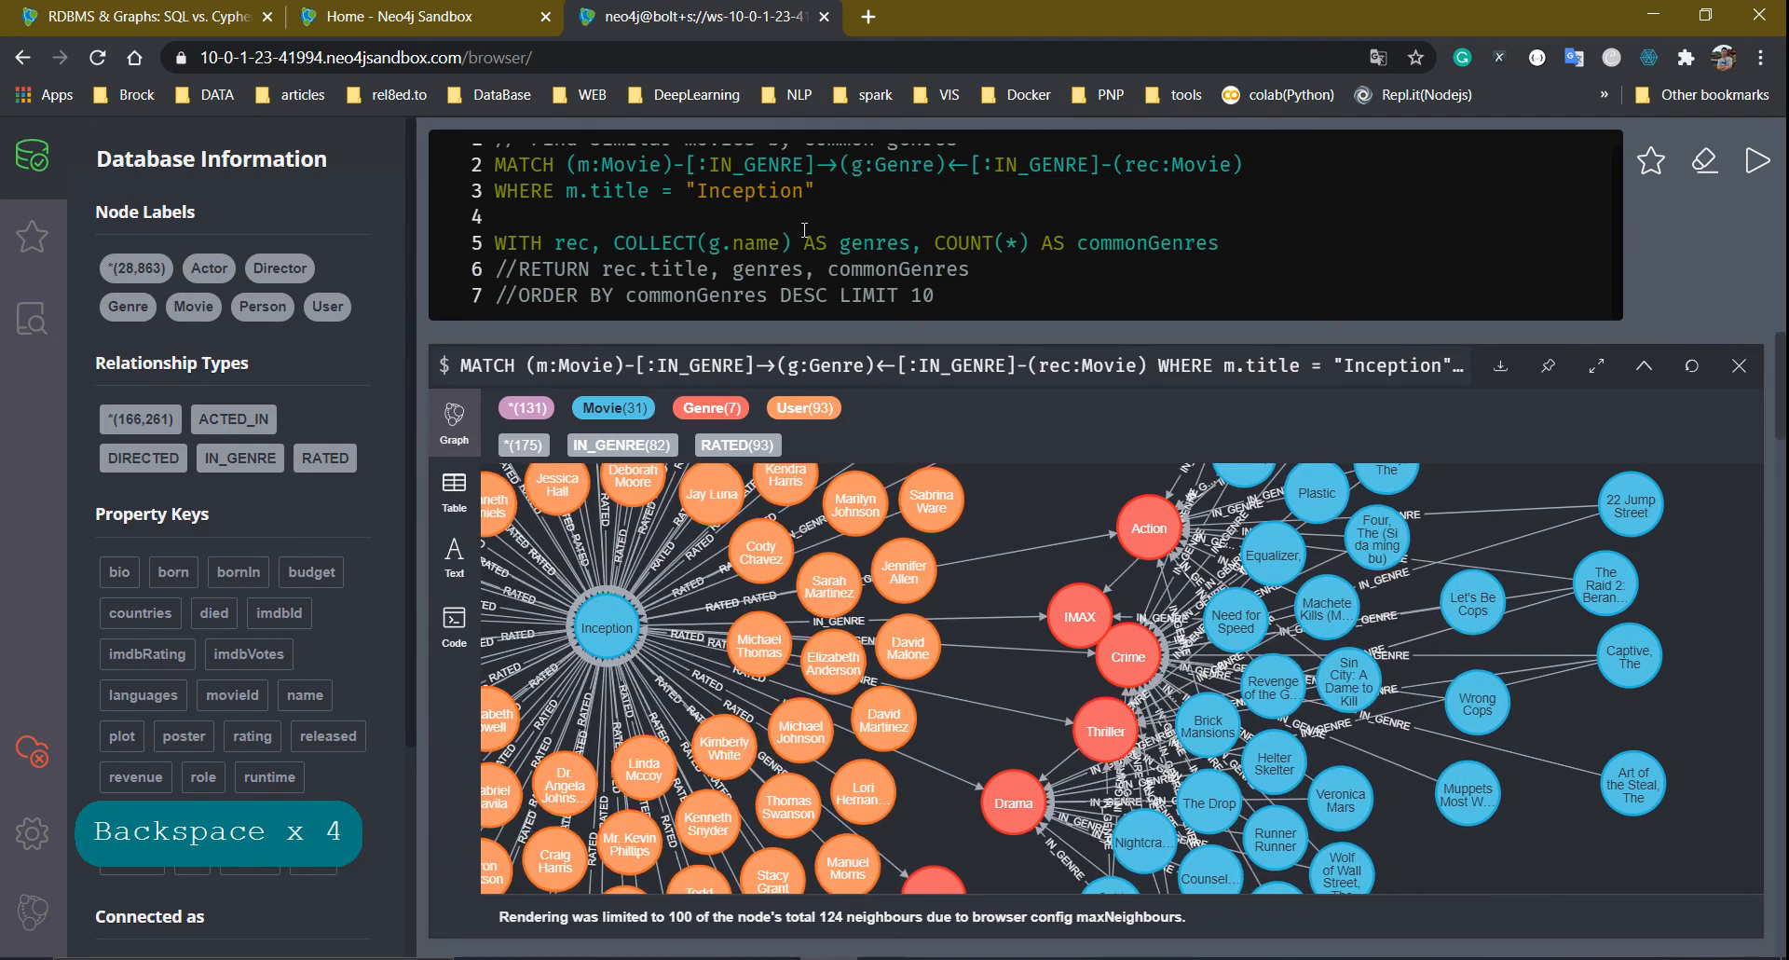
key("BackSpace")
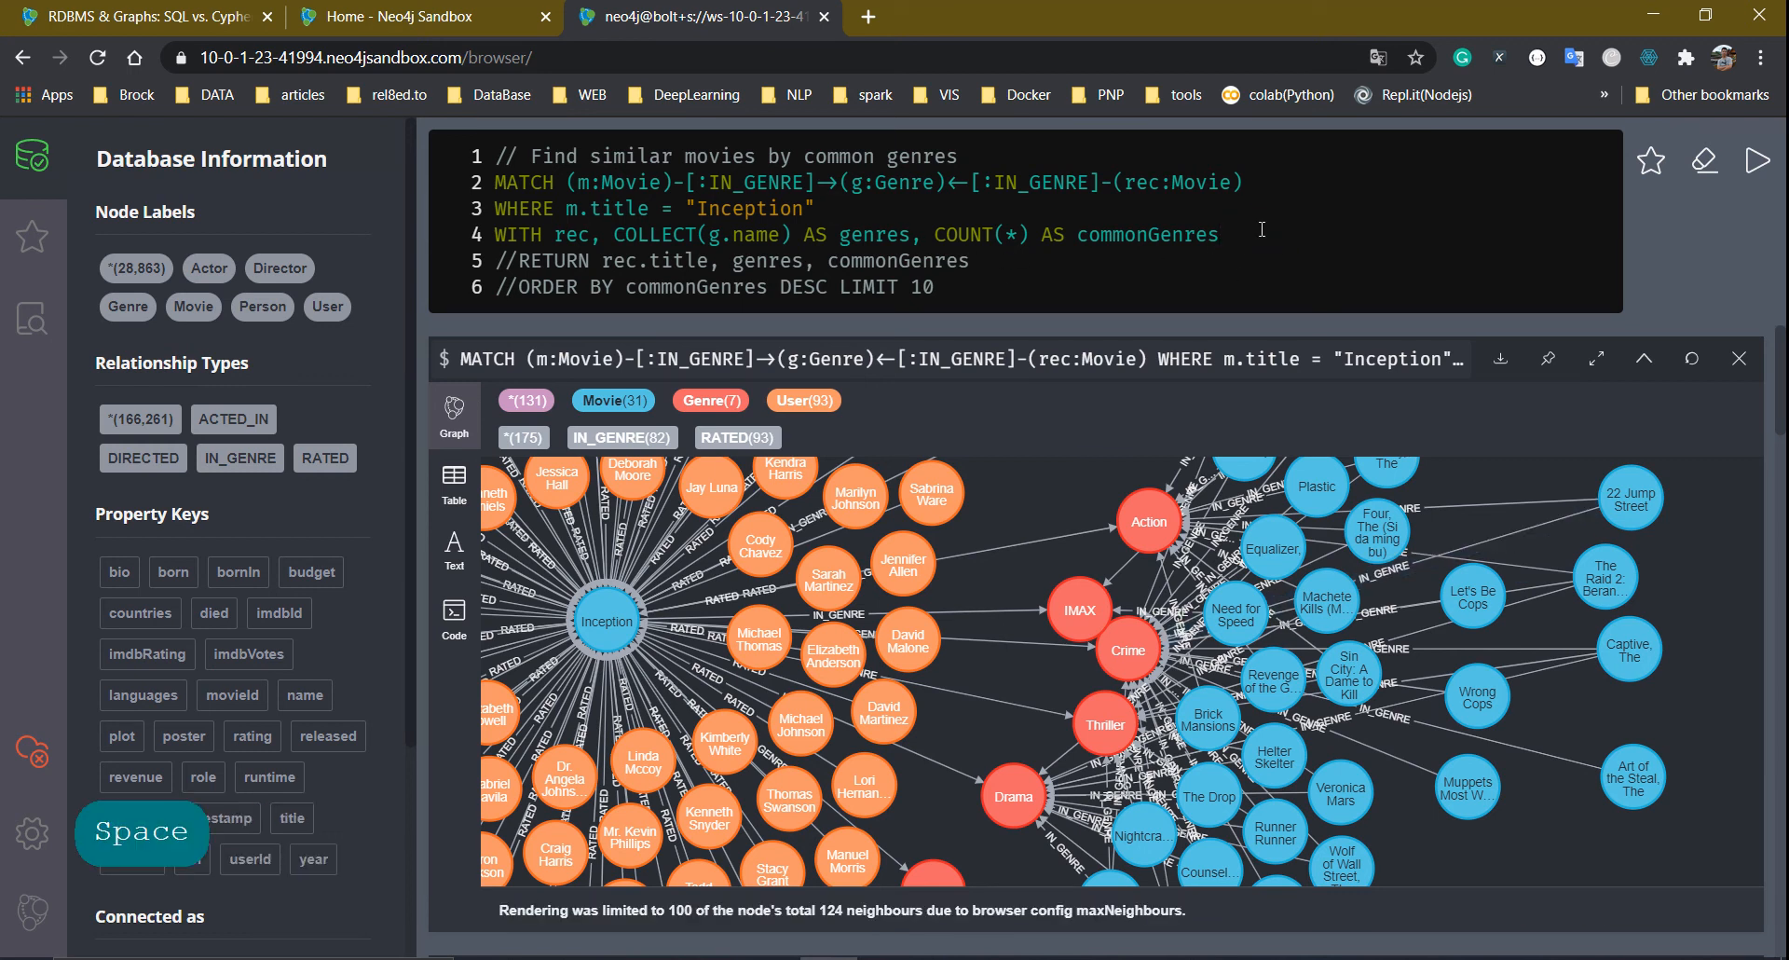
Add a line 'where commonGenres=6 return rec, m,g' and run it, producing an undefined m error
key("BackSpace")
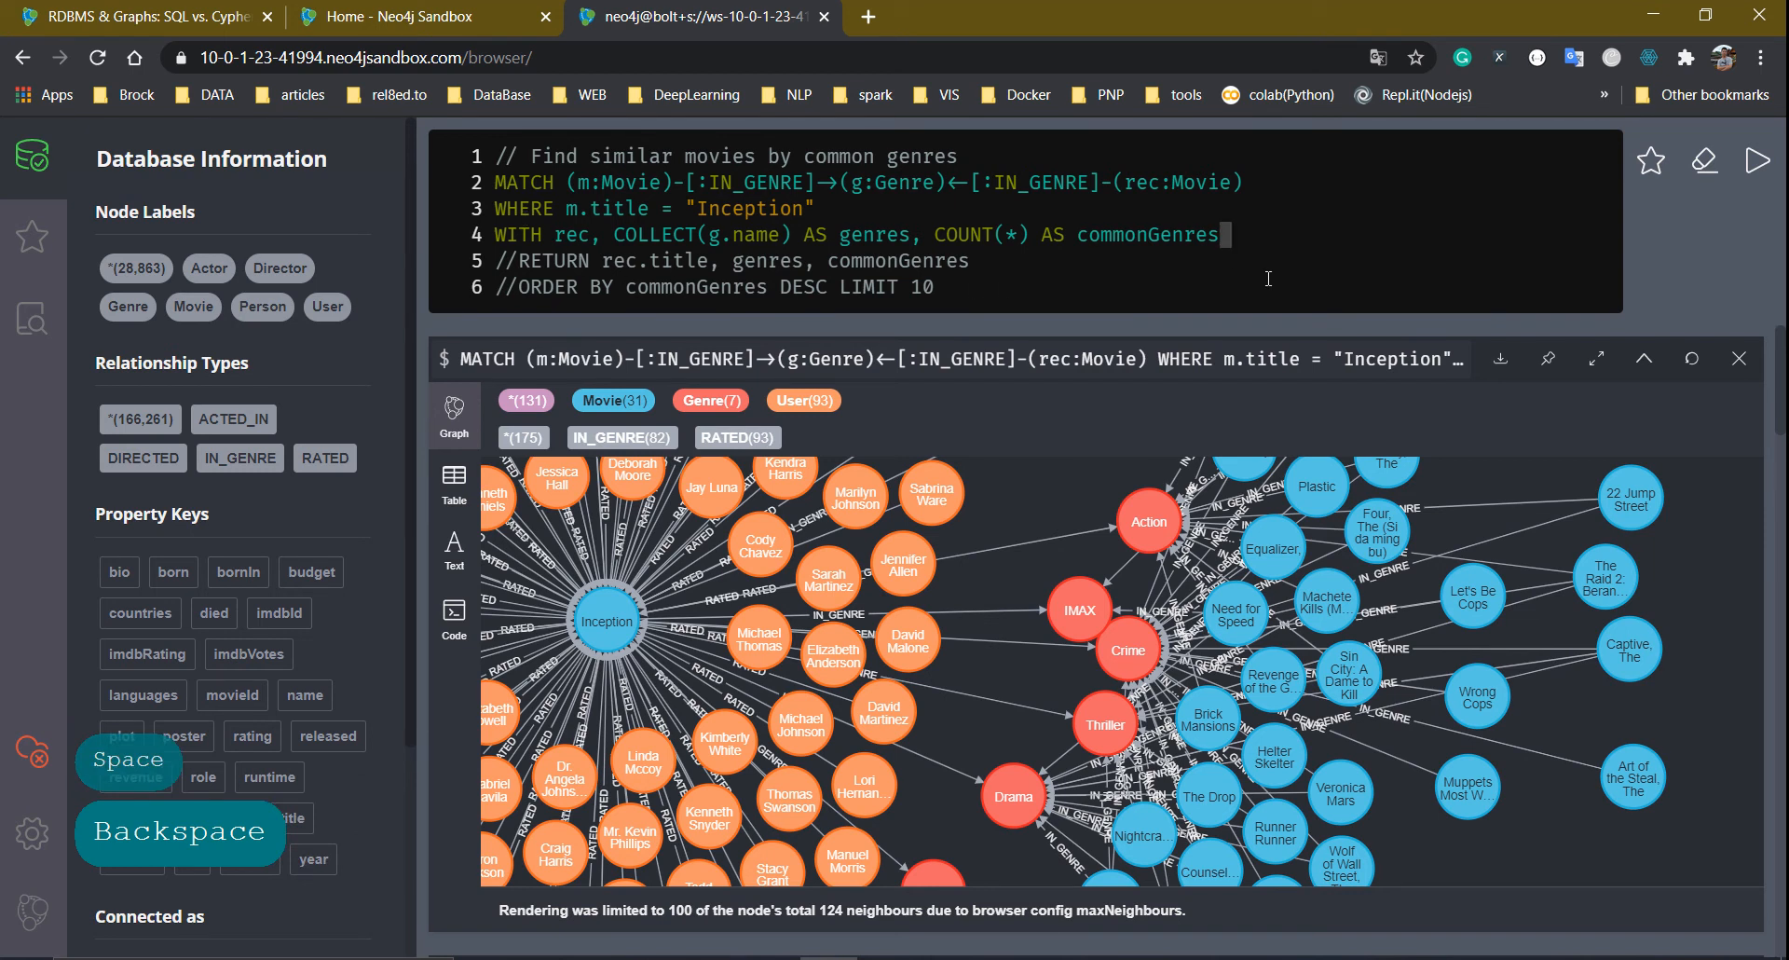
key("shift+Return")
type("where ")
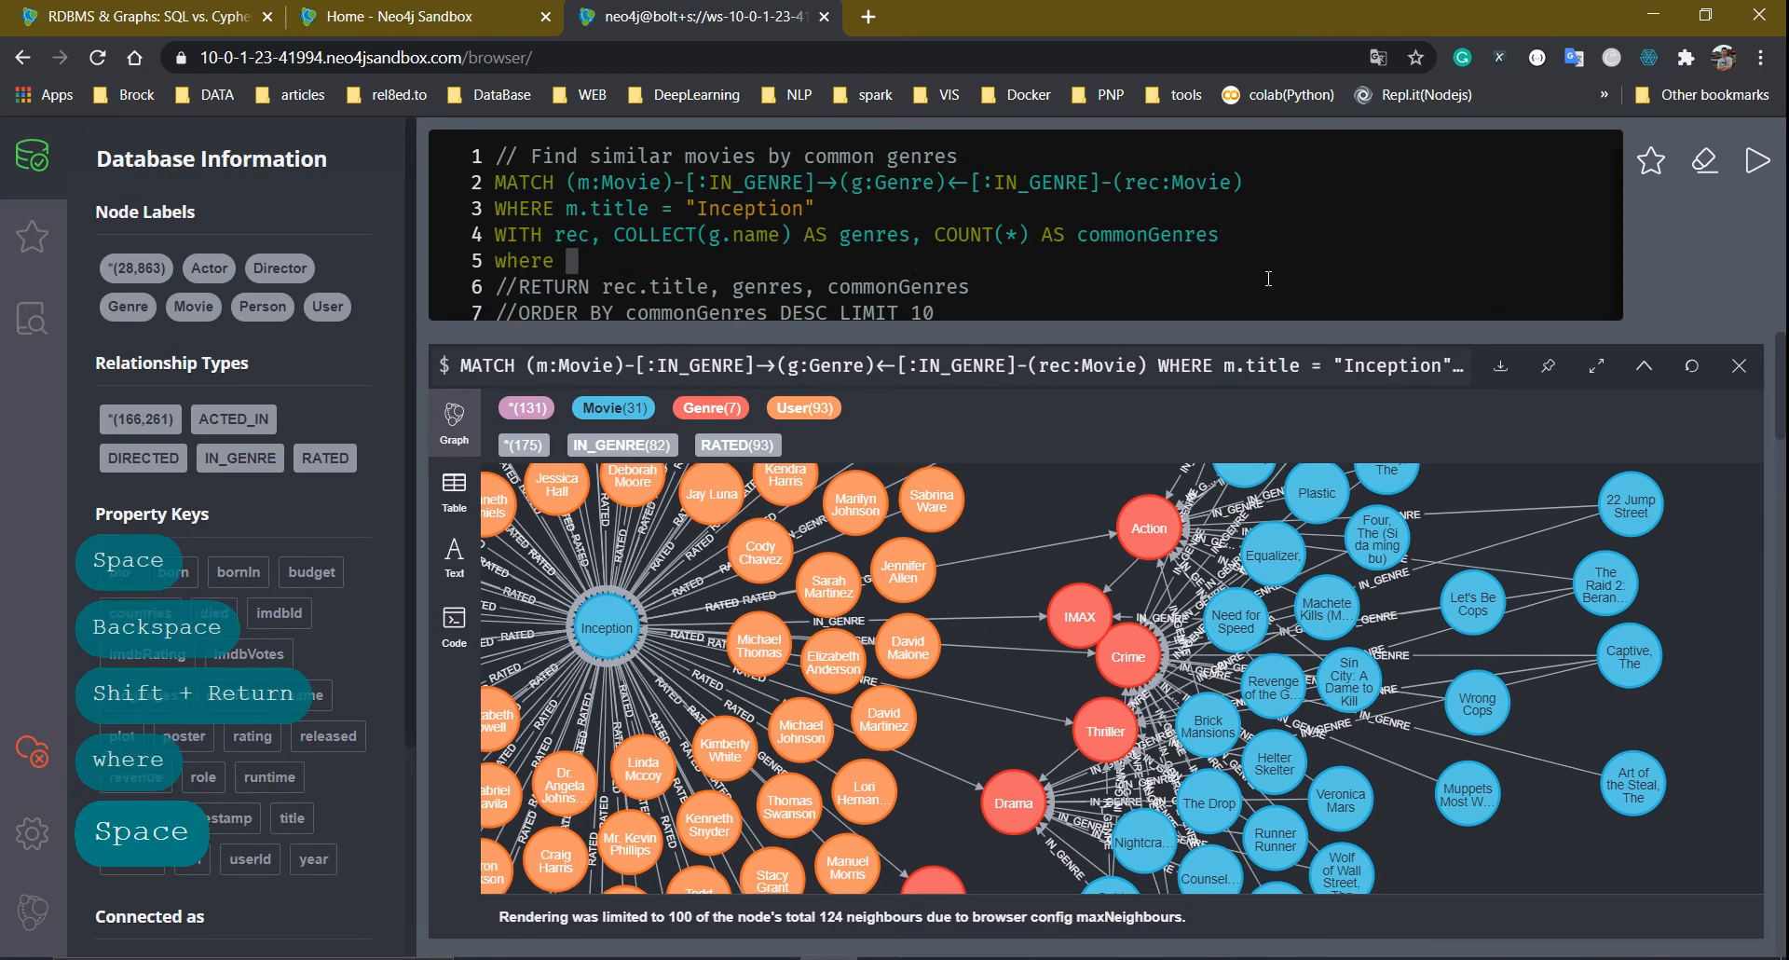
type("com")
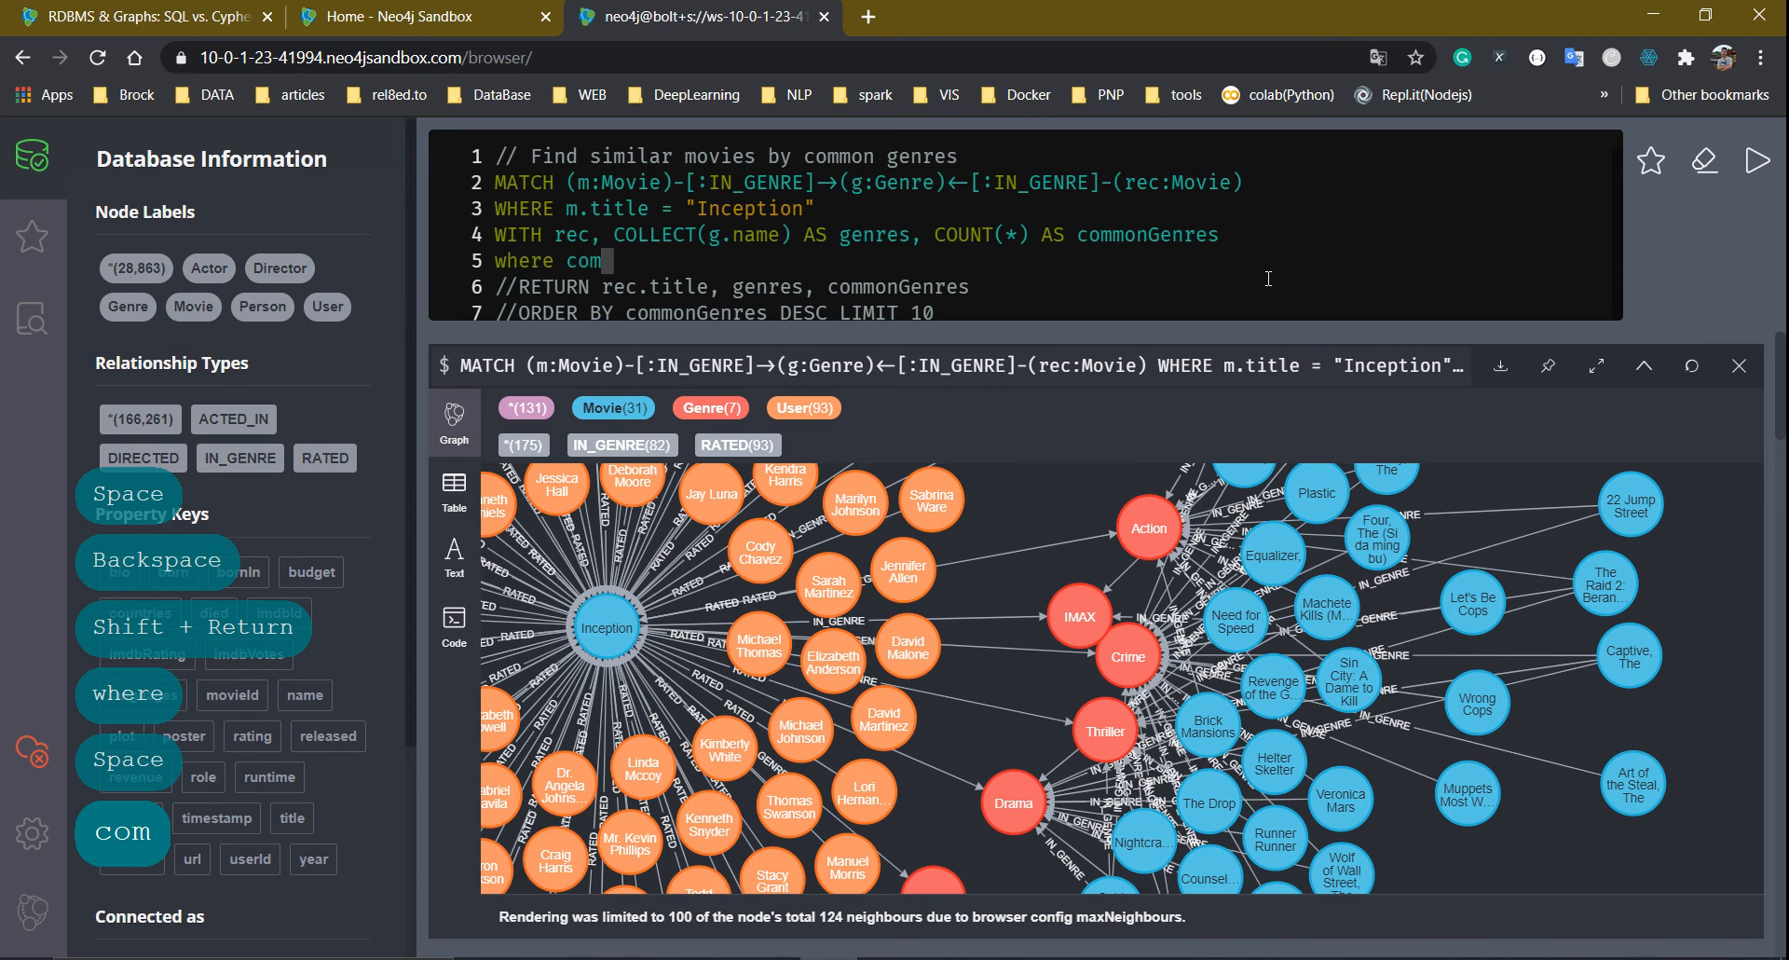
type("monG")
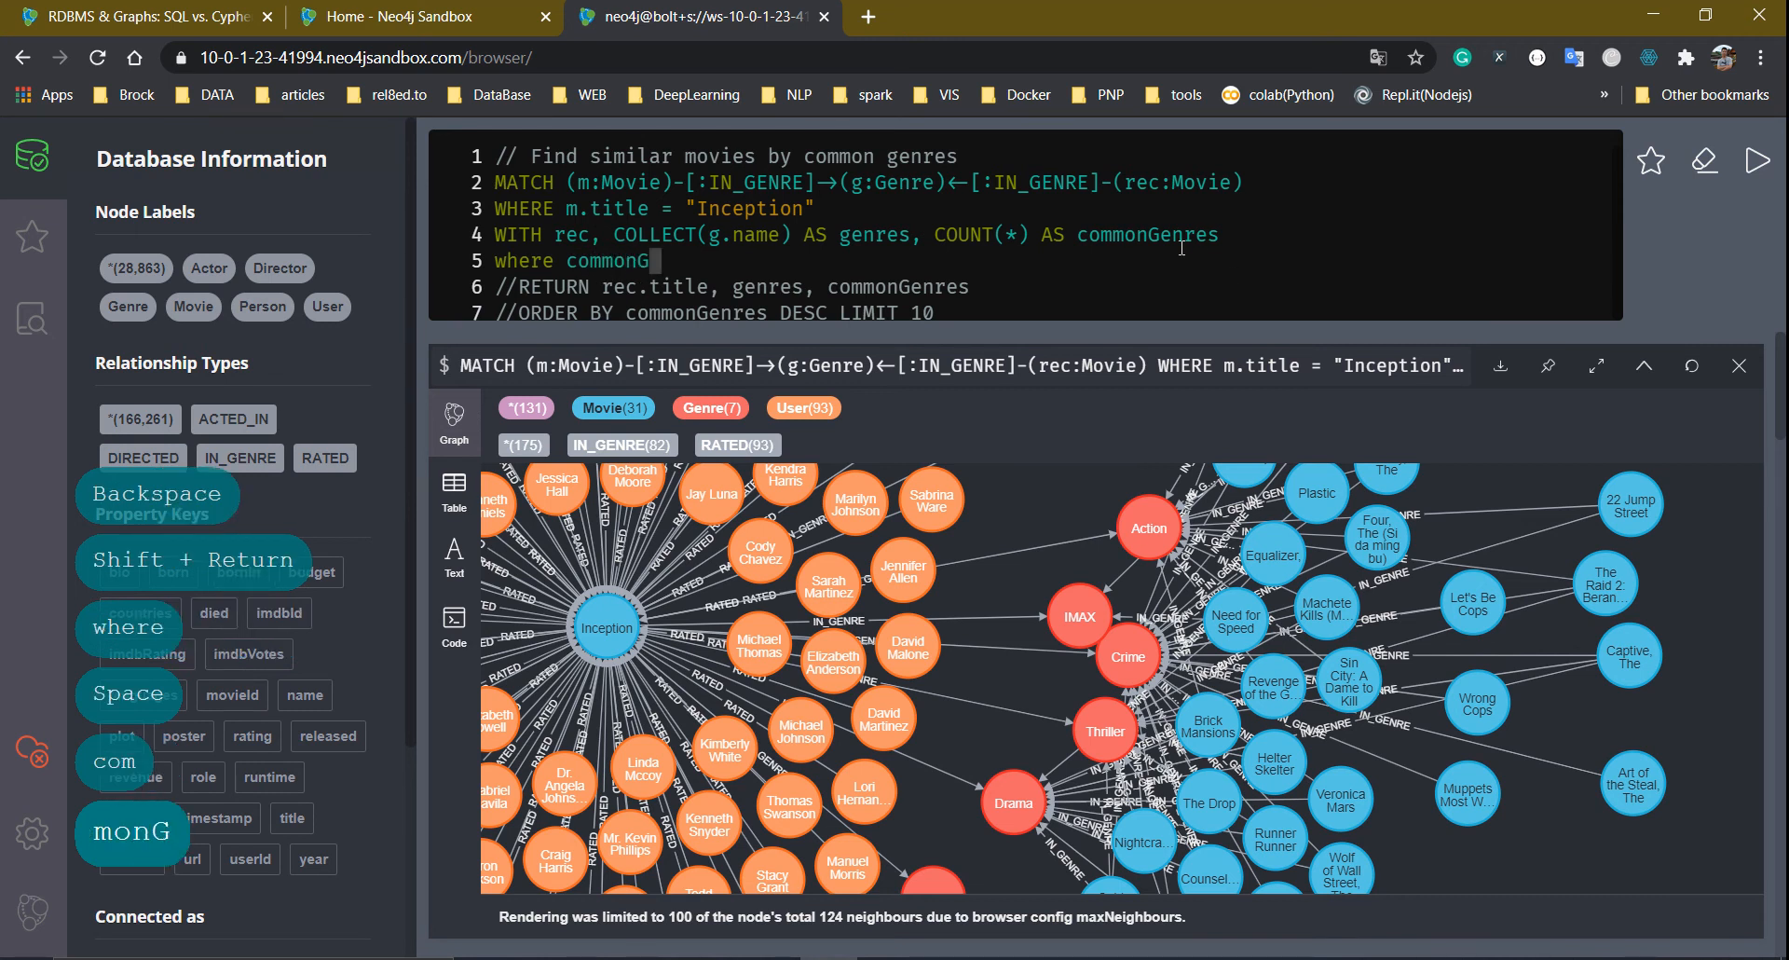
type("en")
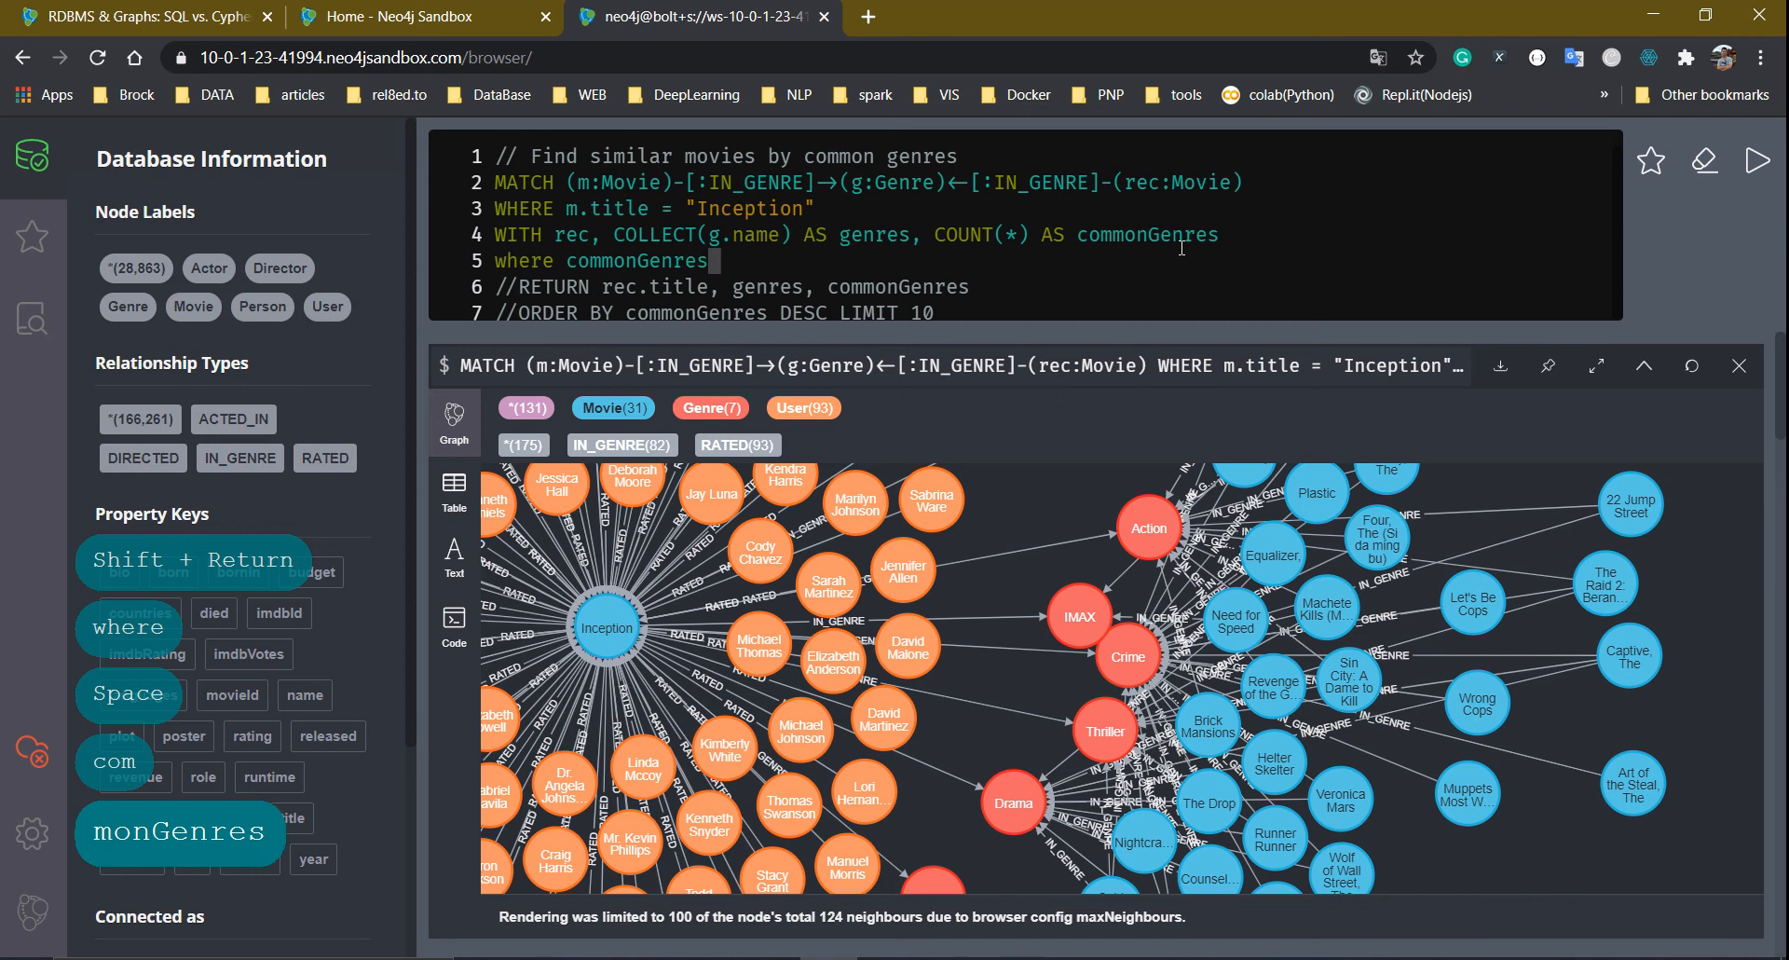
type("res=6")
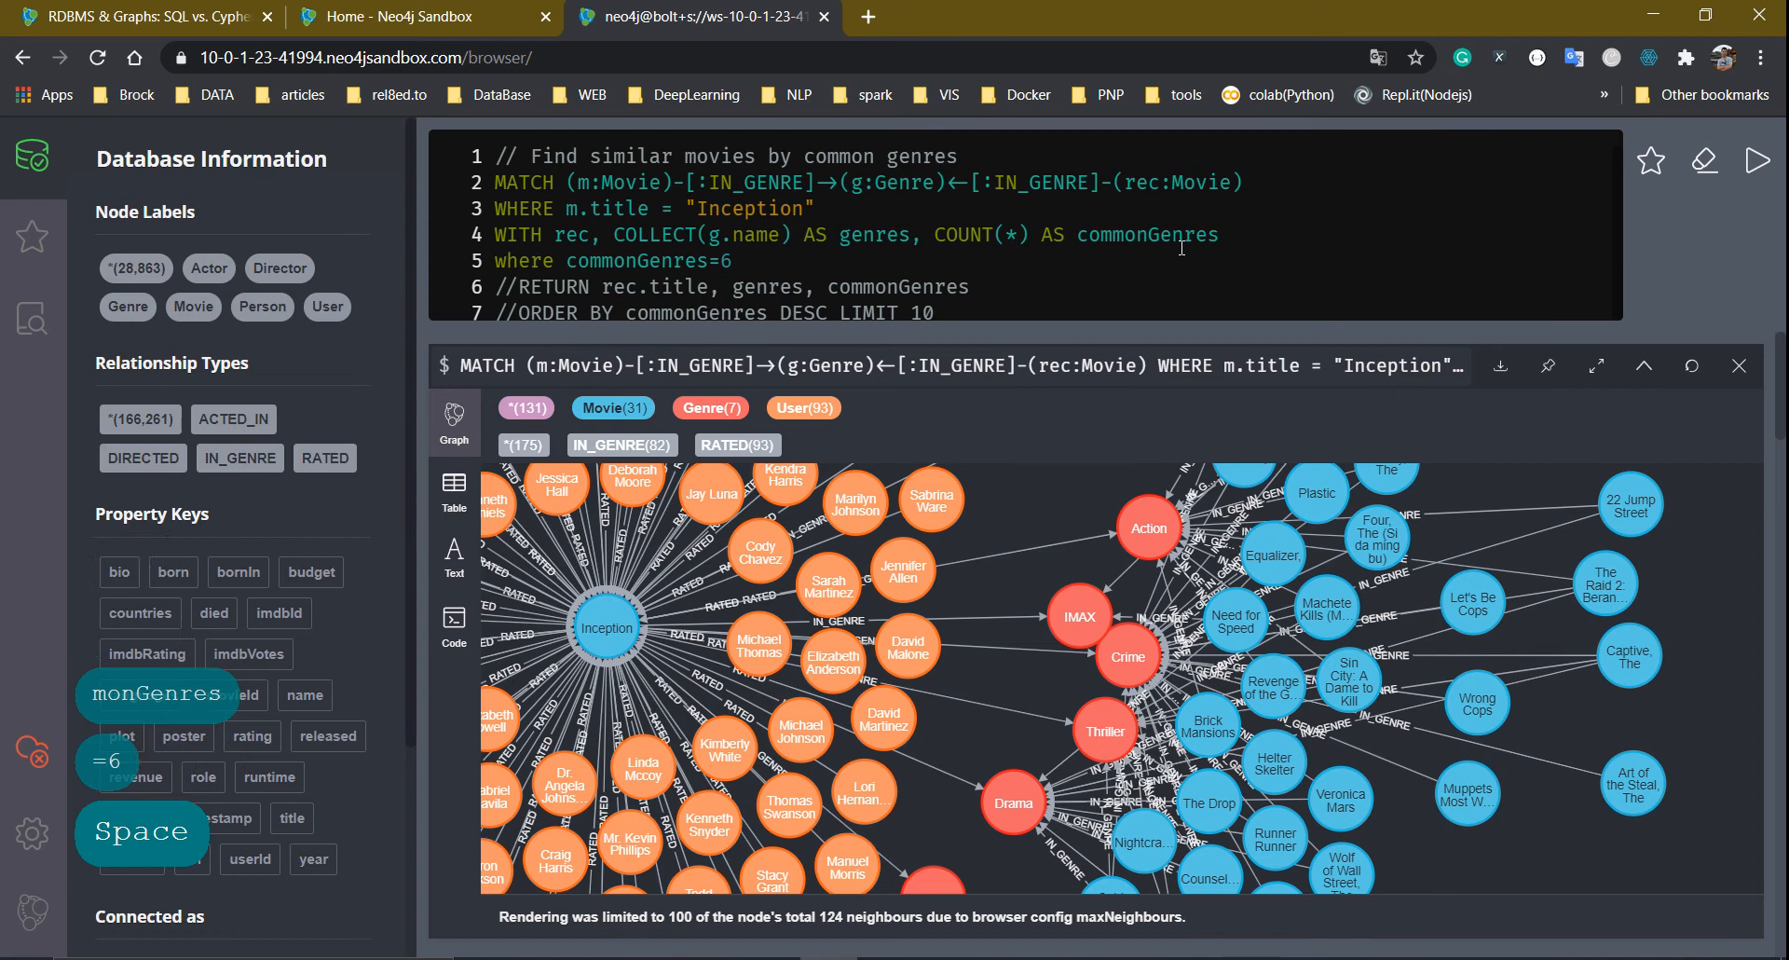
type(" return re")
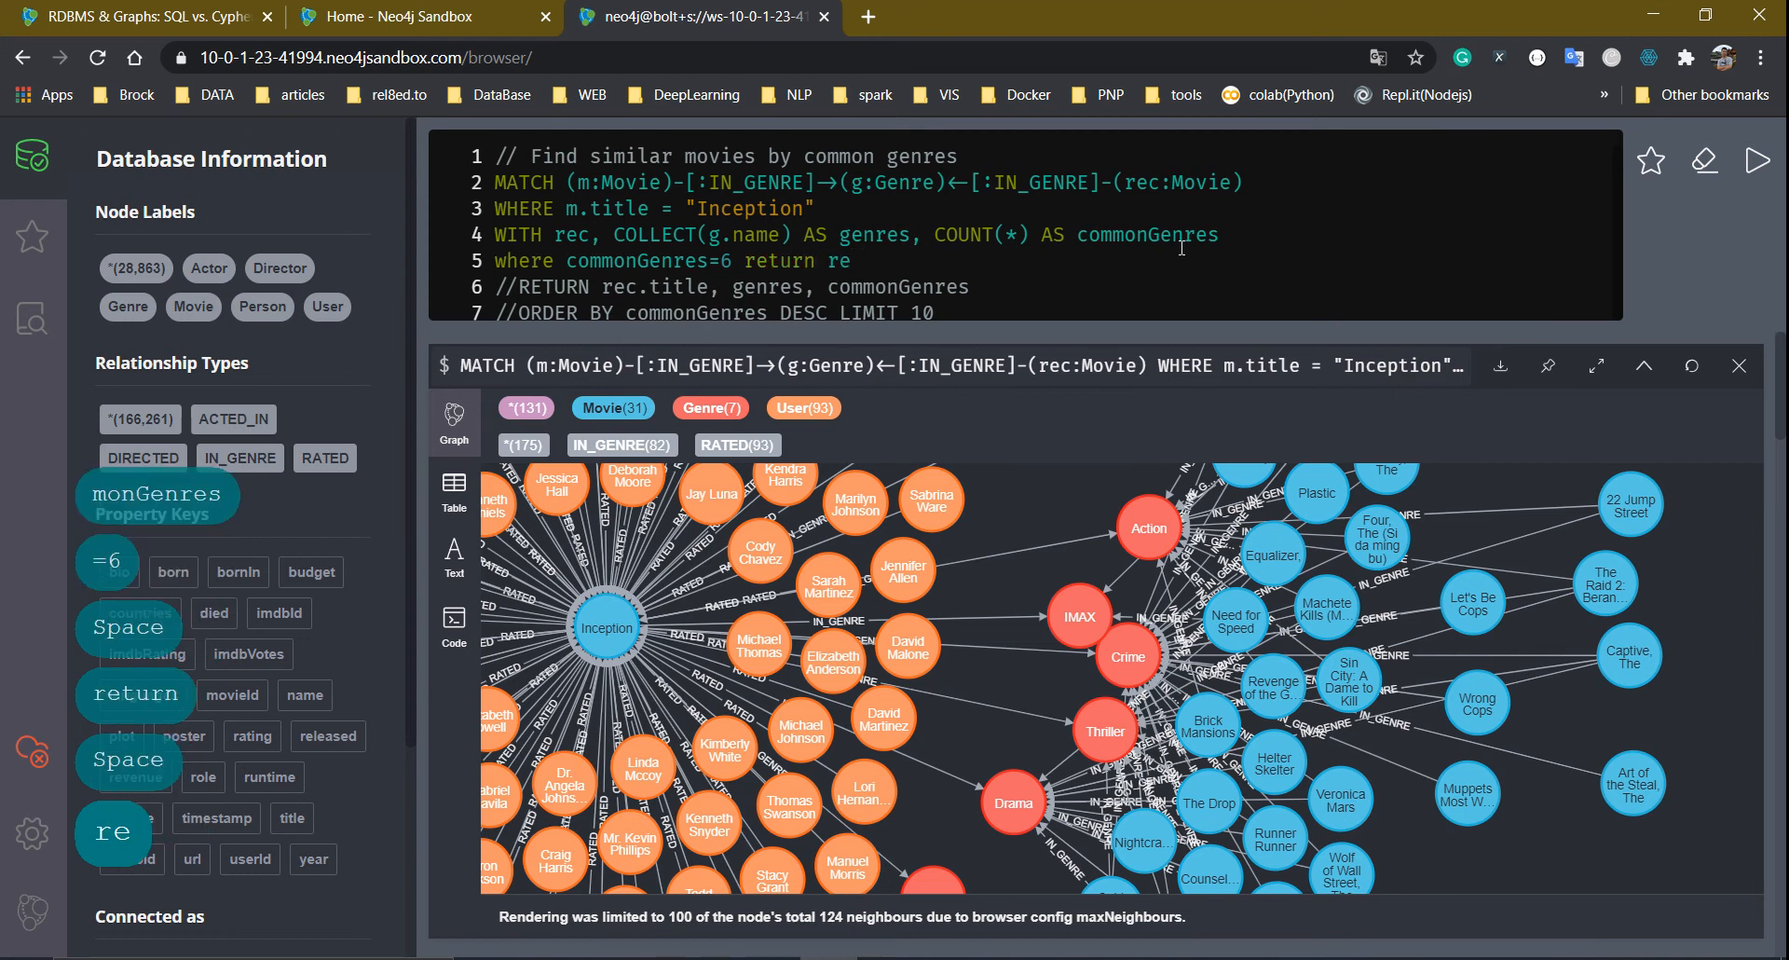
type("c, m,g")
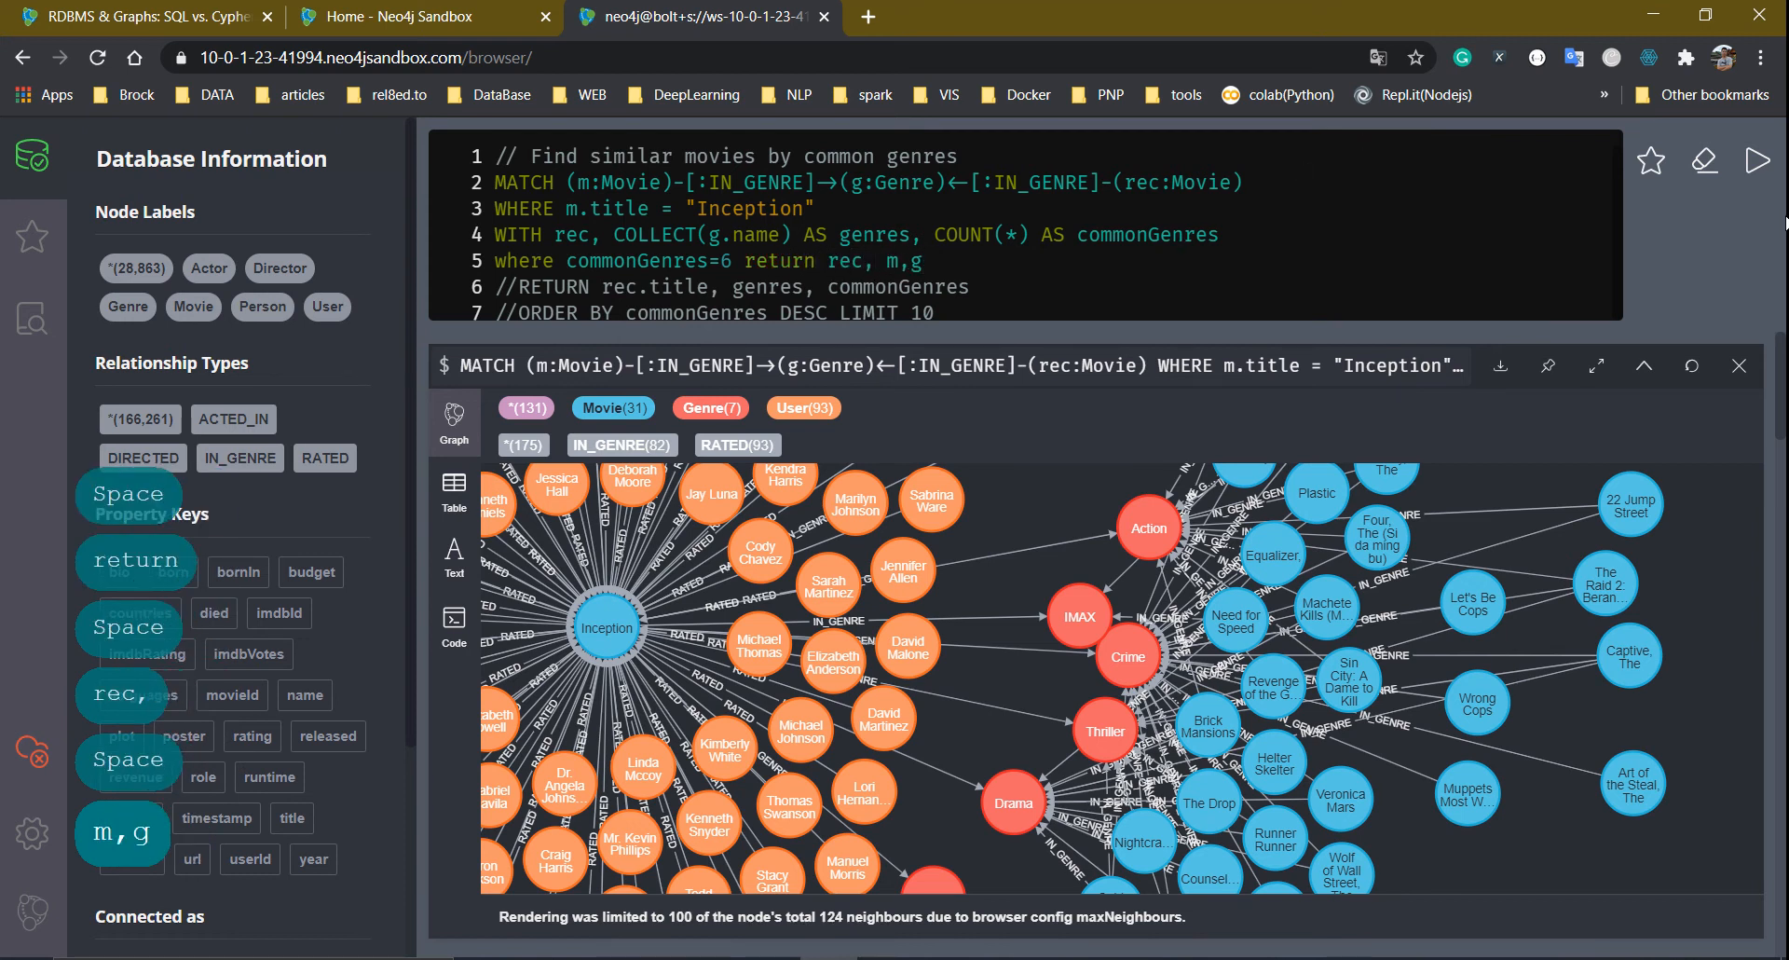
left_click(1758, 163)
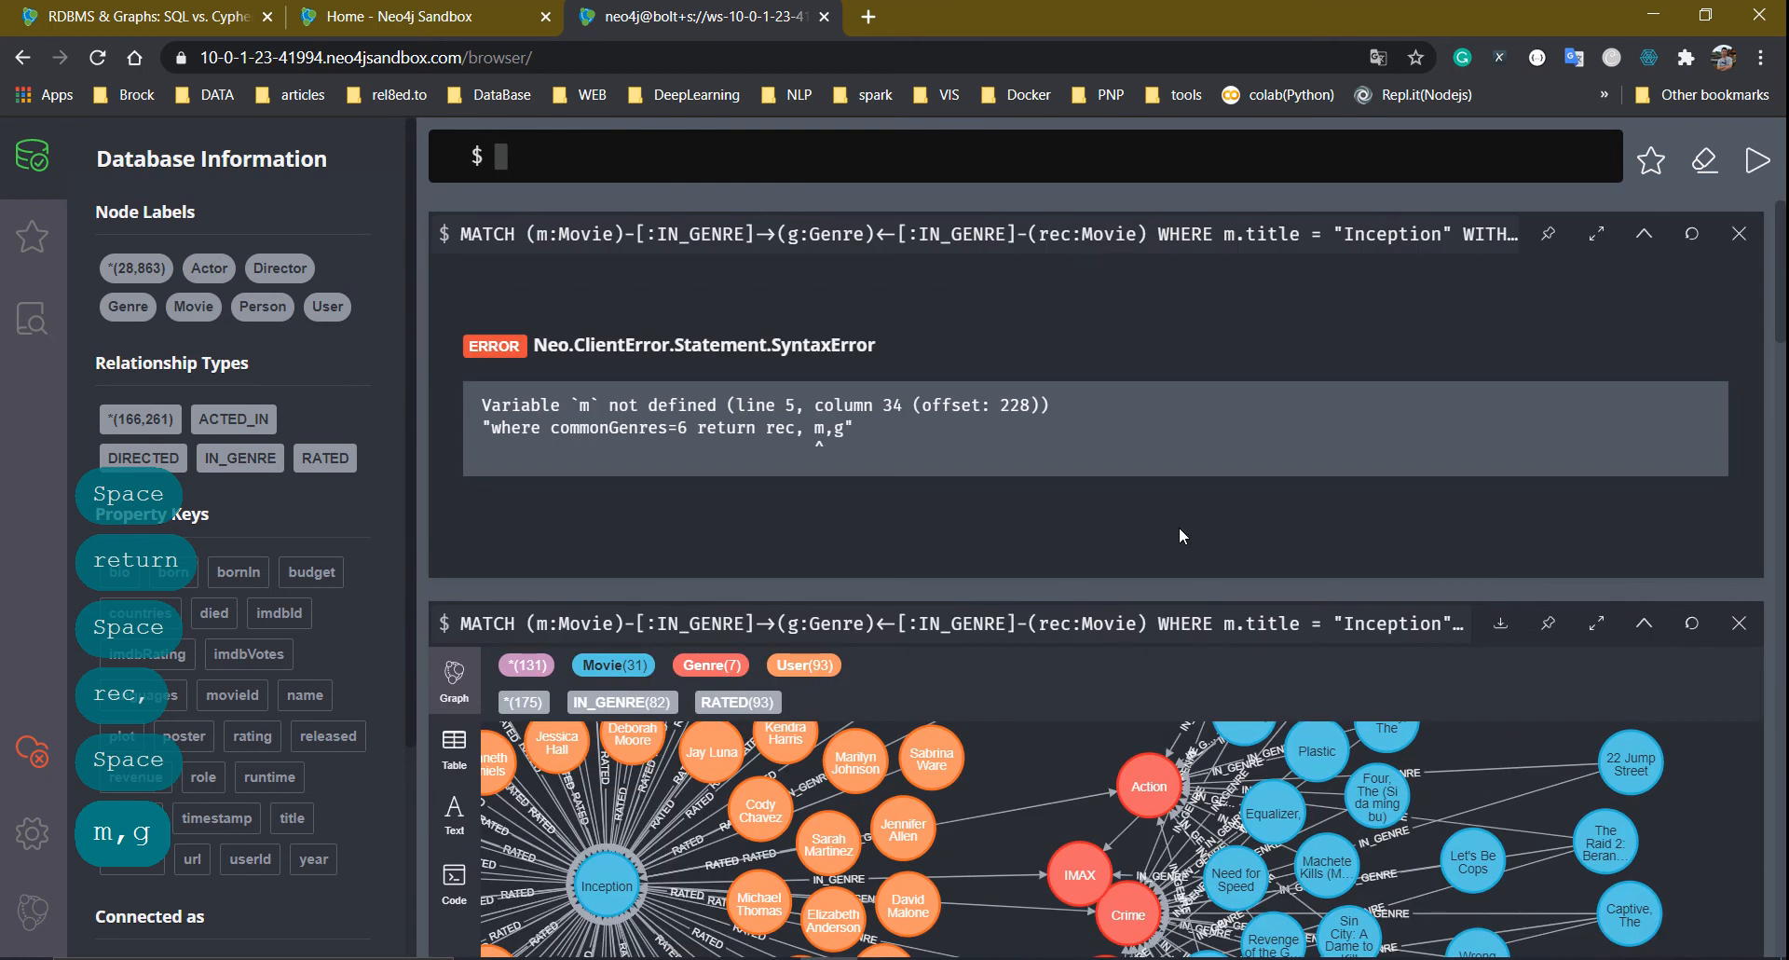
Recall the failed query, remove the stray variables after commonGenres, and rerun it
left_click(1086, 240)
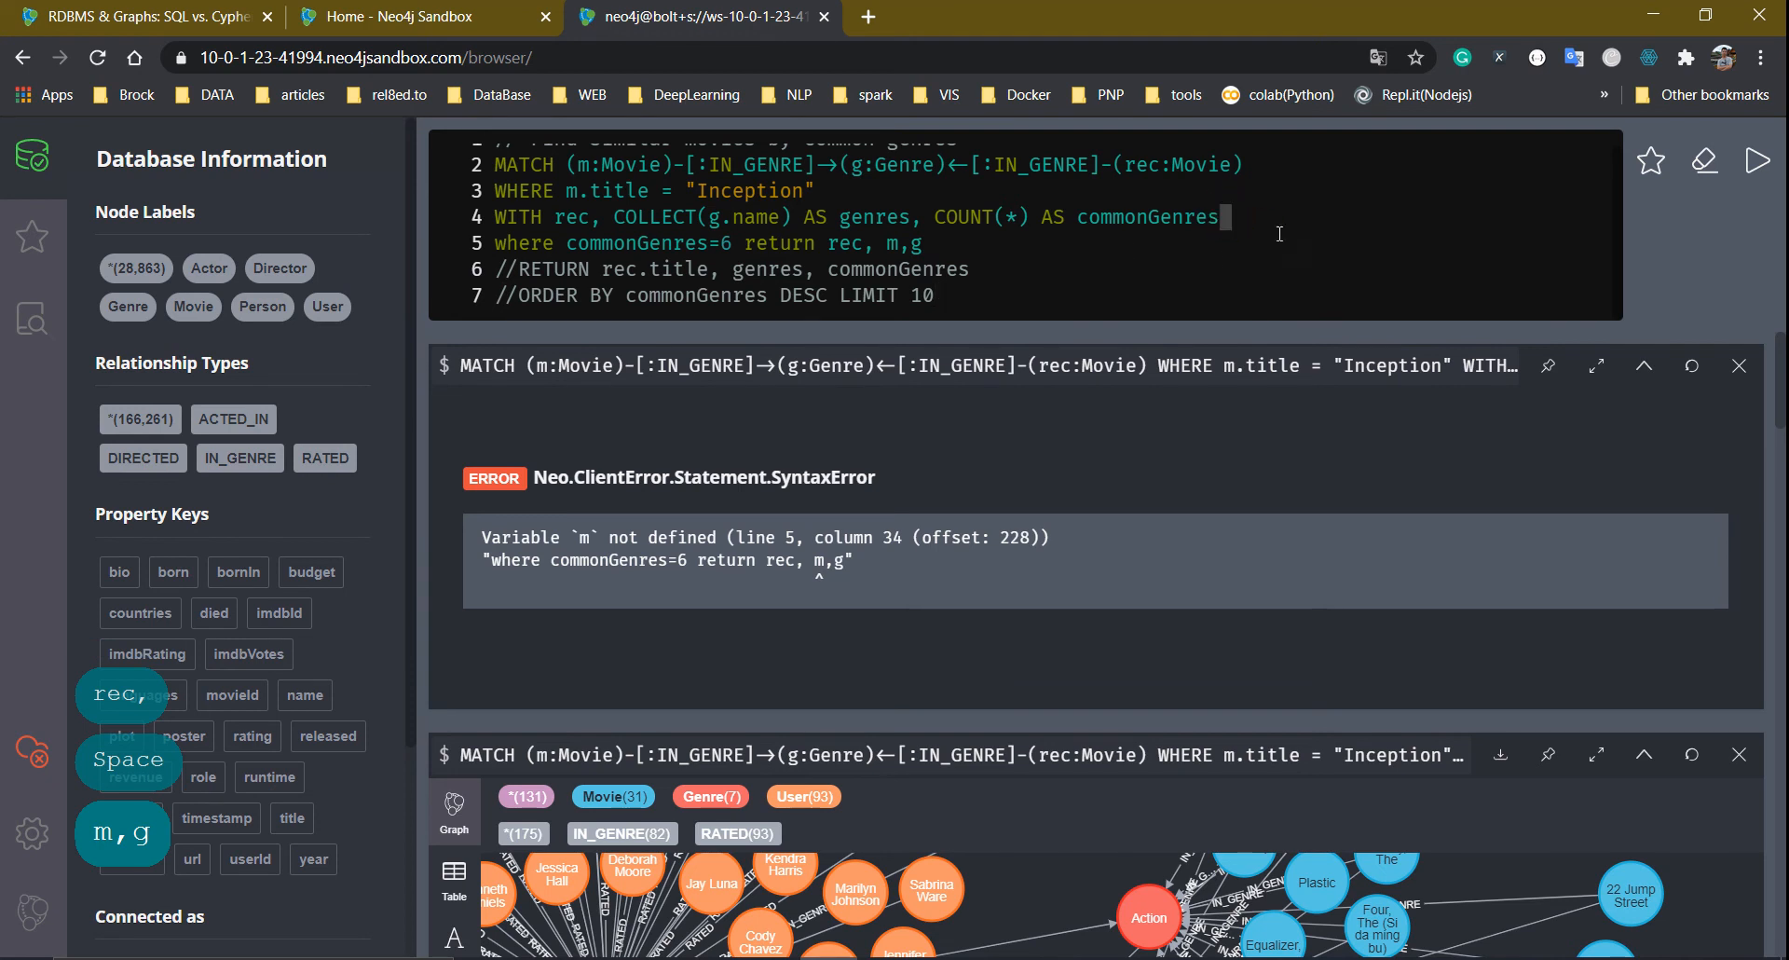
scroll(845, 239, "up", 1)
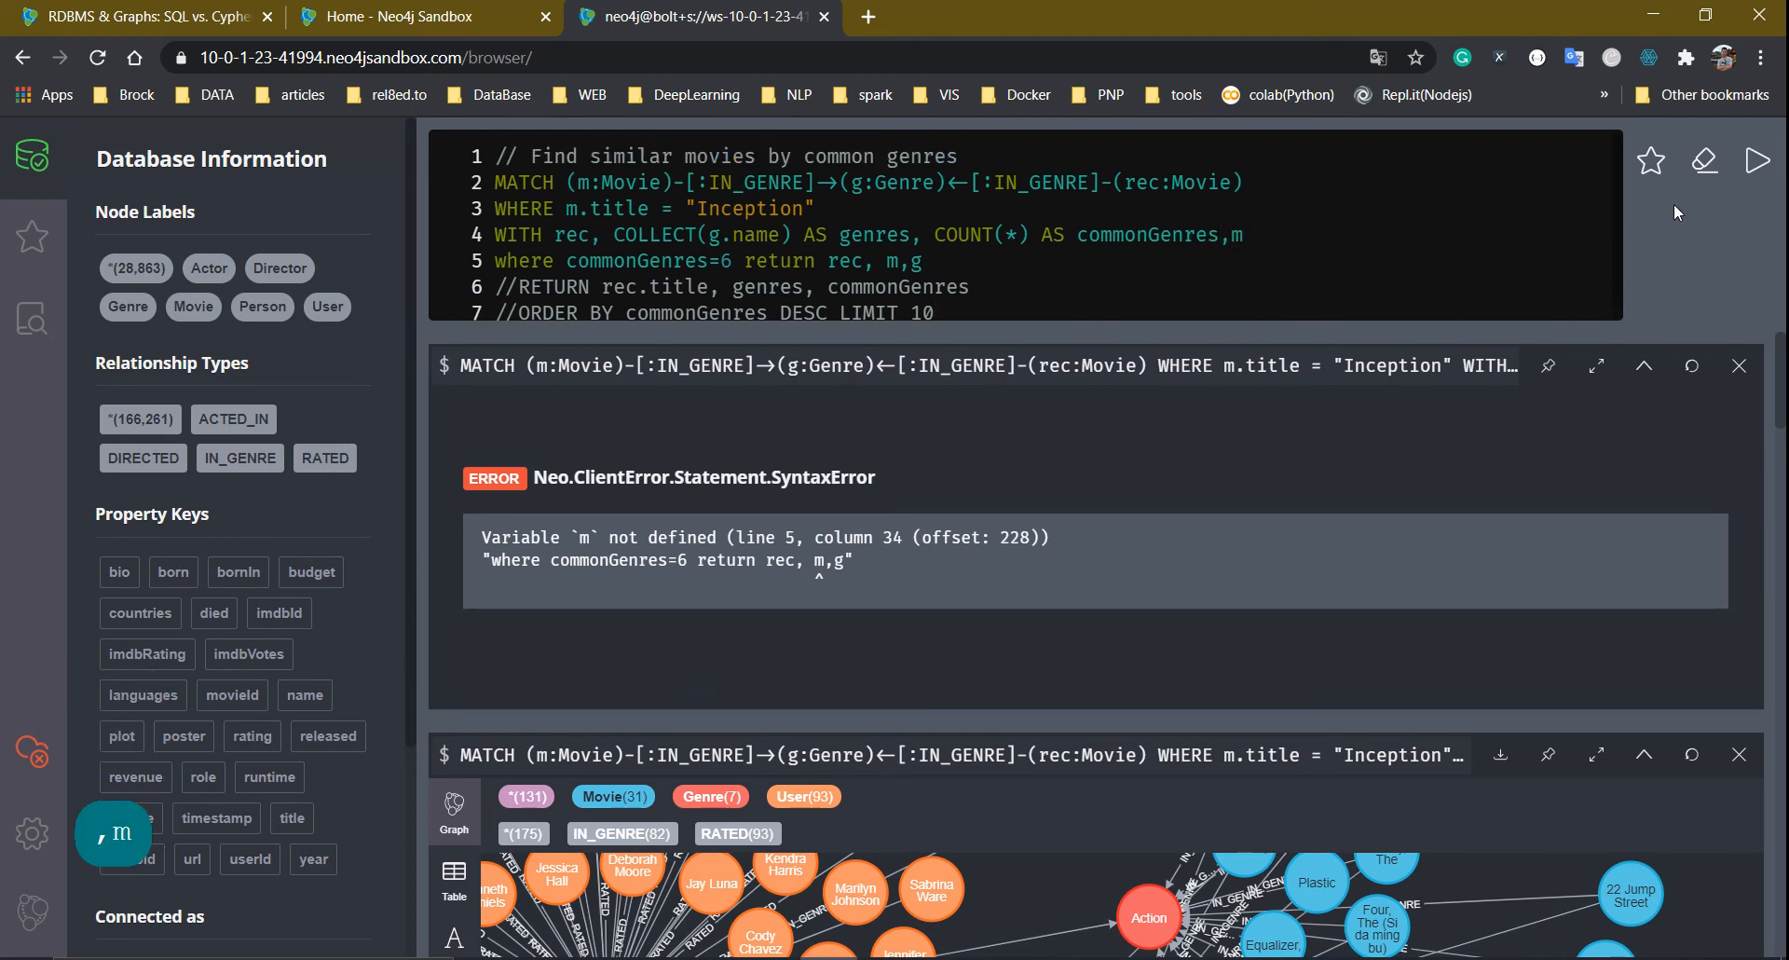
left_click(1758, 161)
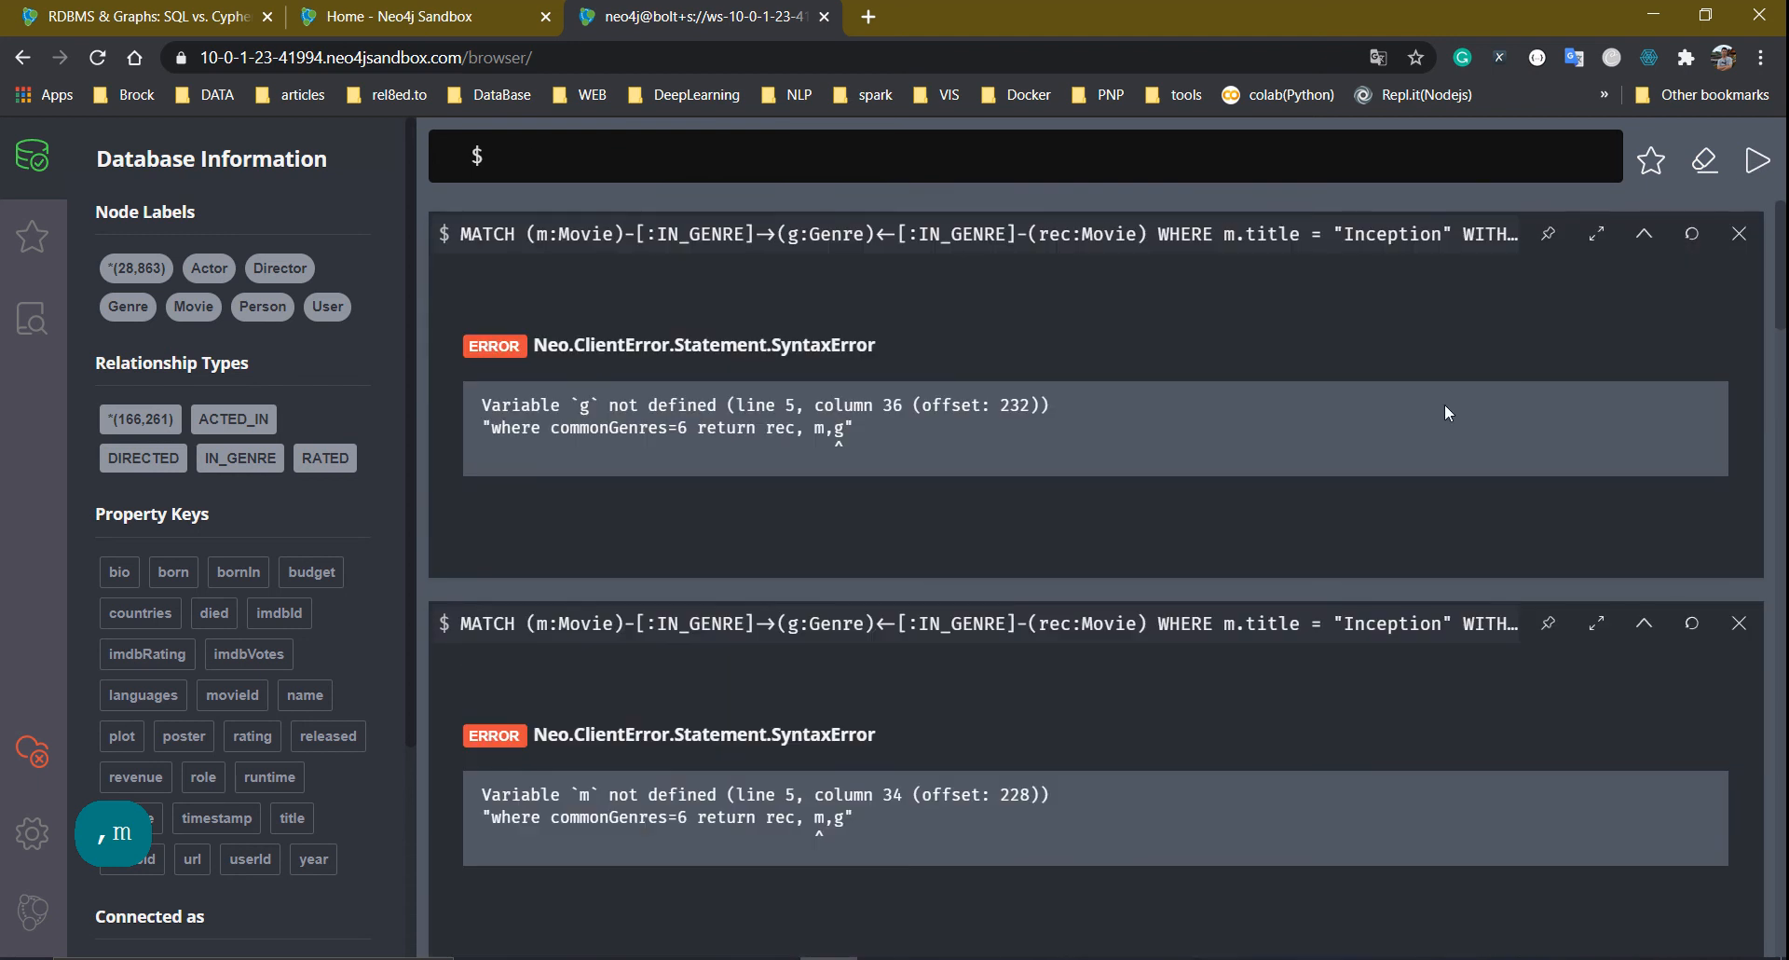
left_click(1012, 235)
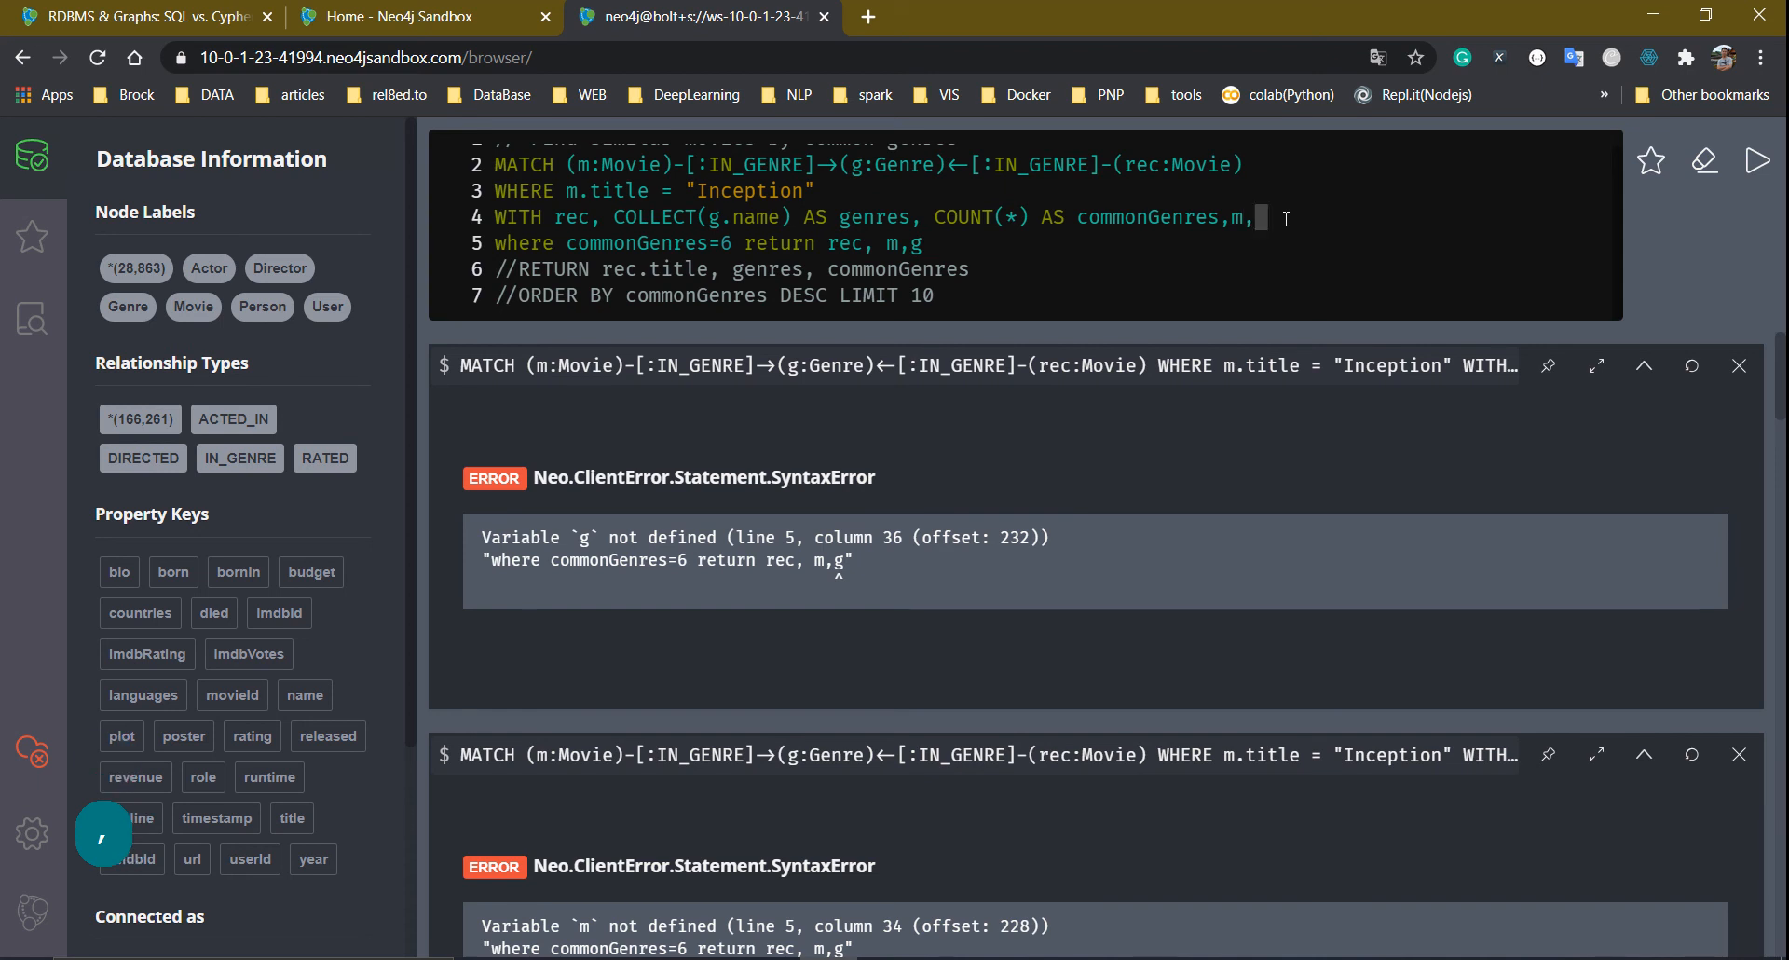
key("BackSpace")
key("BackSpace")
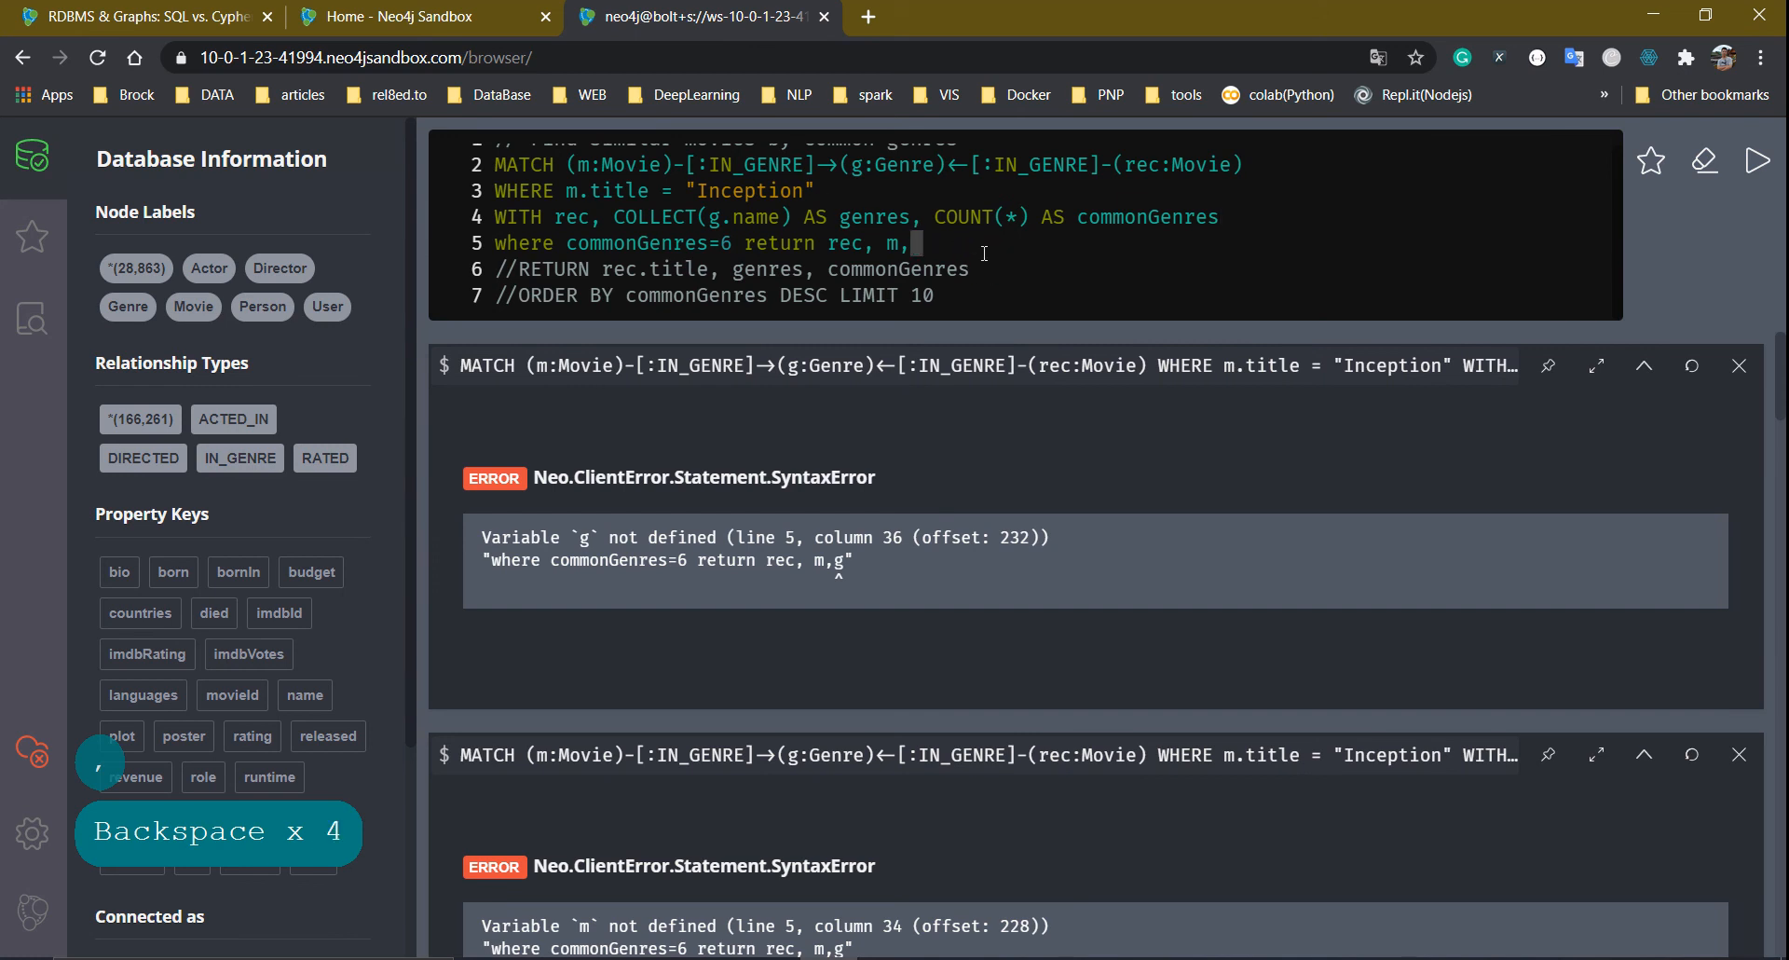
left_click(1762, 158)
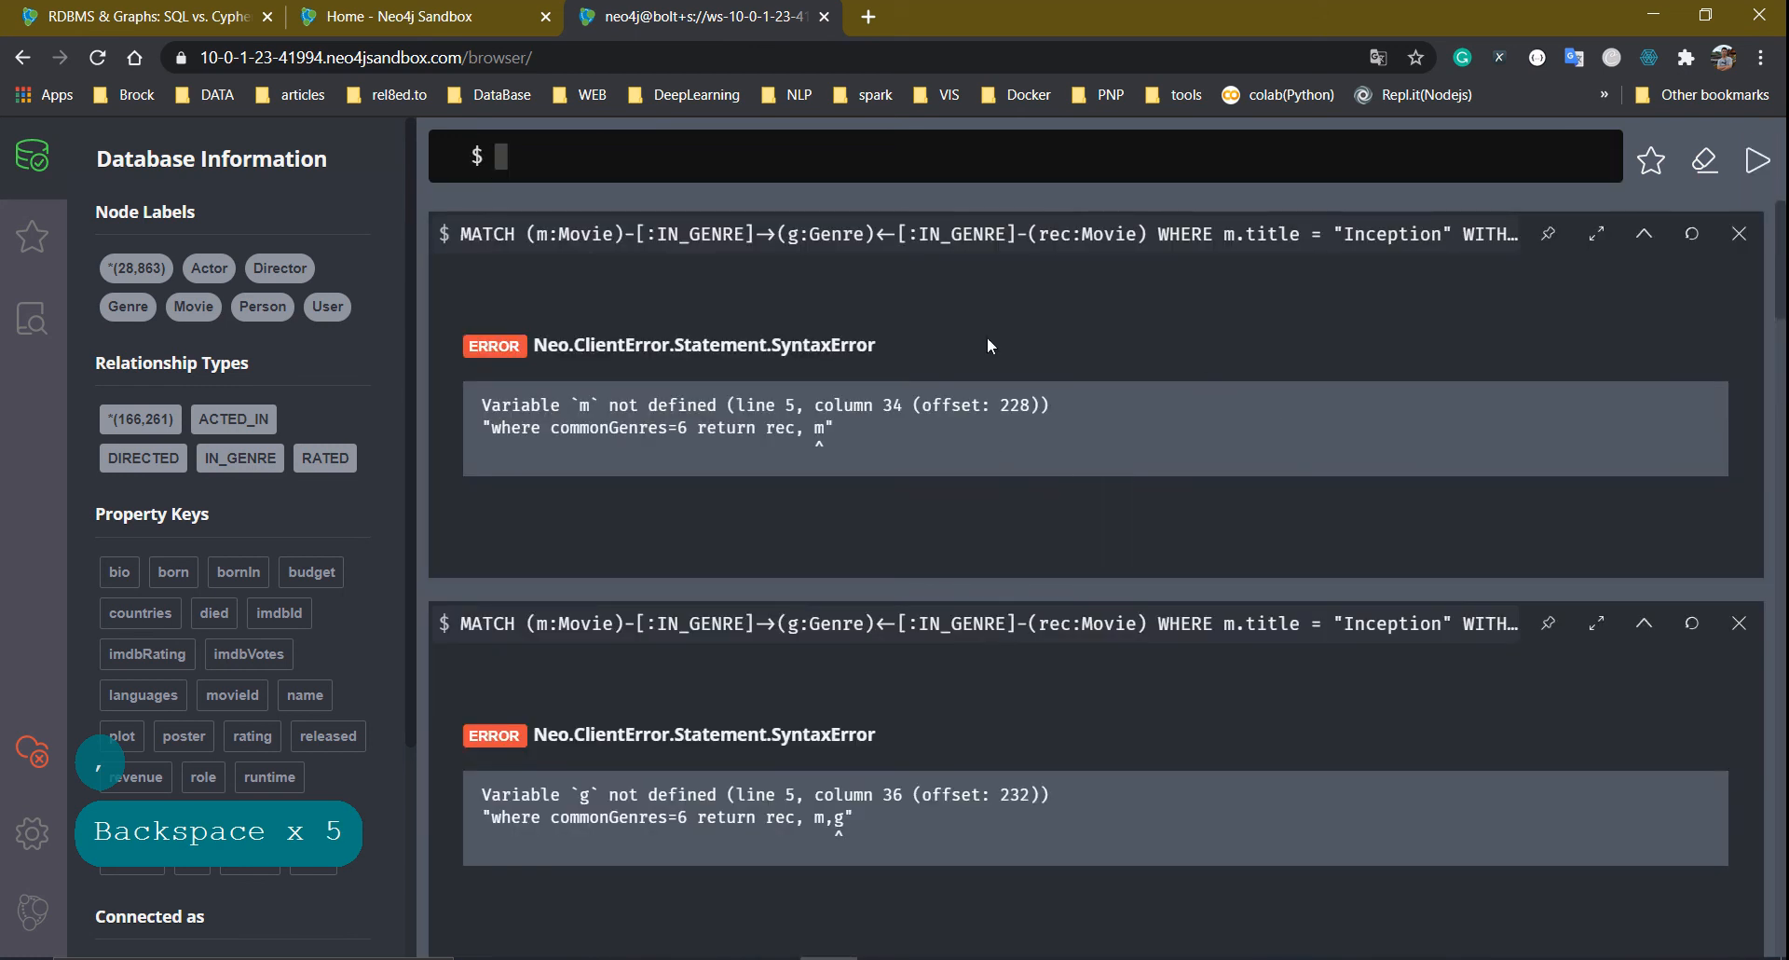
Carry m through the WITH clause with an added comma and run the corrected query
left_click(911, 229)
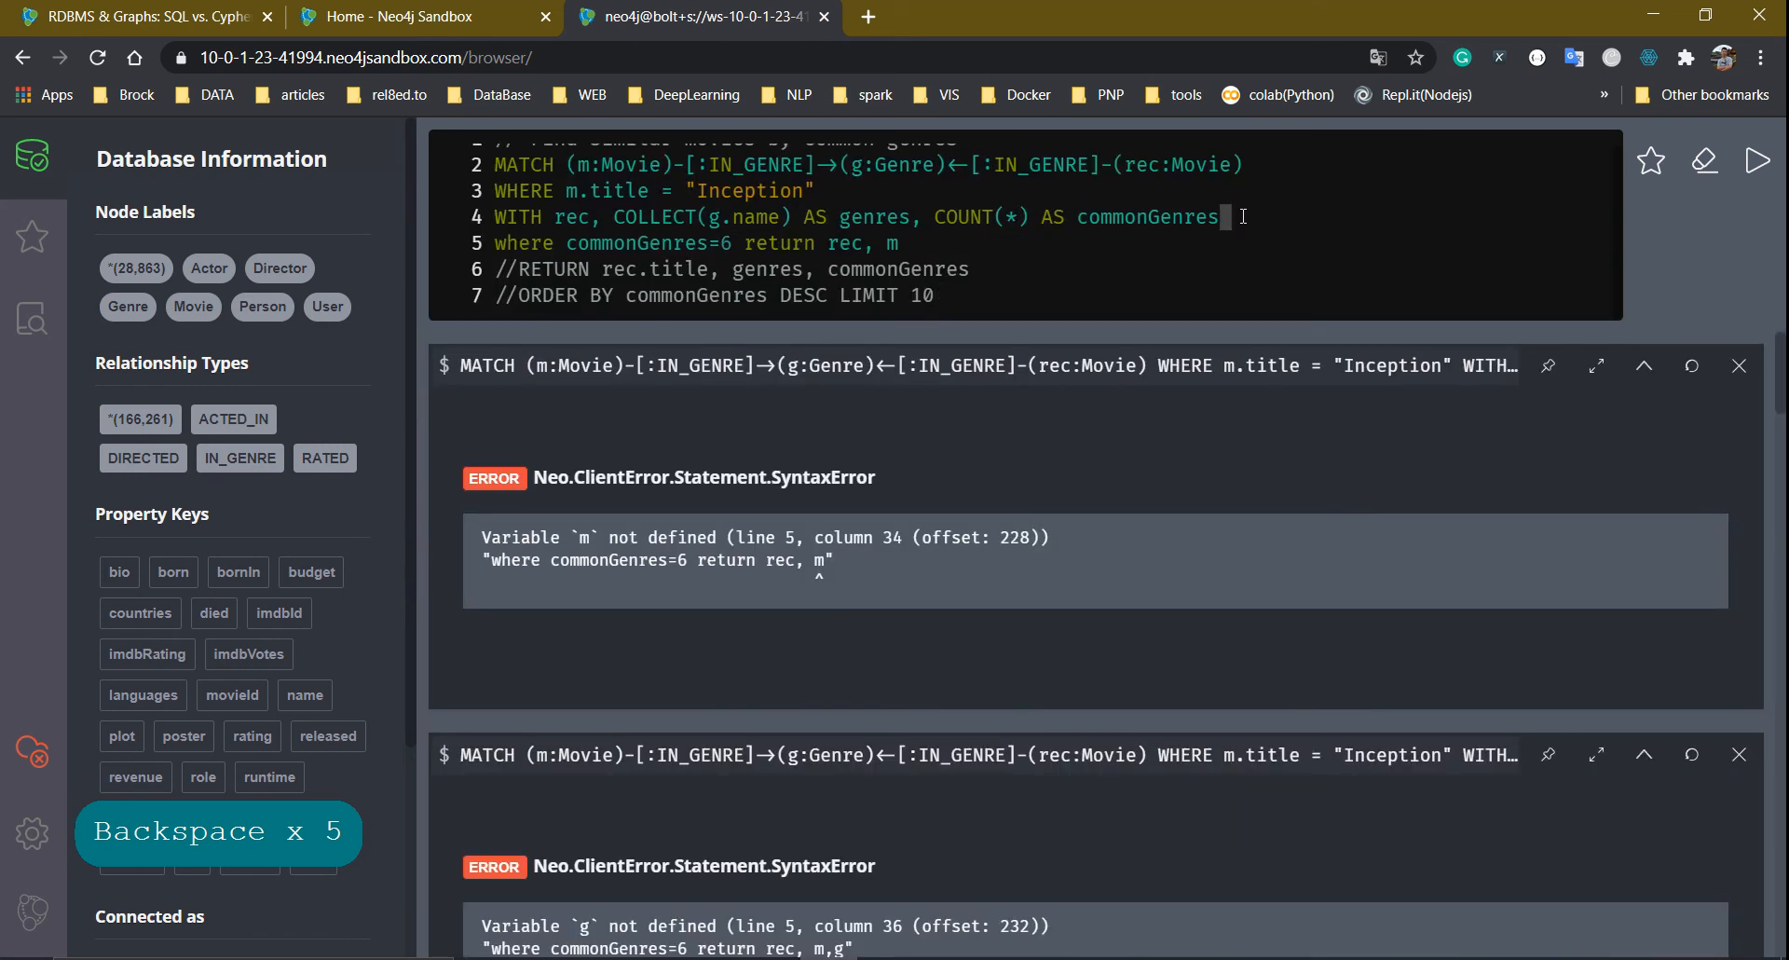
type(",m")
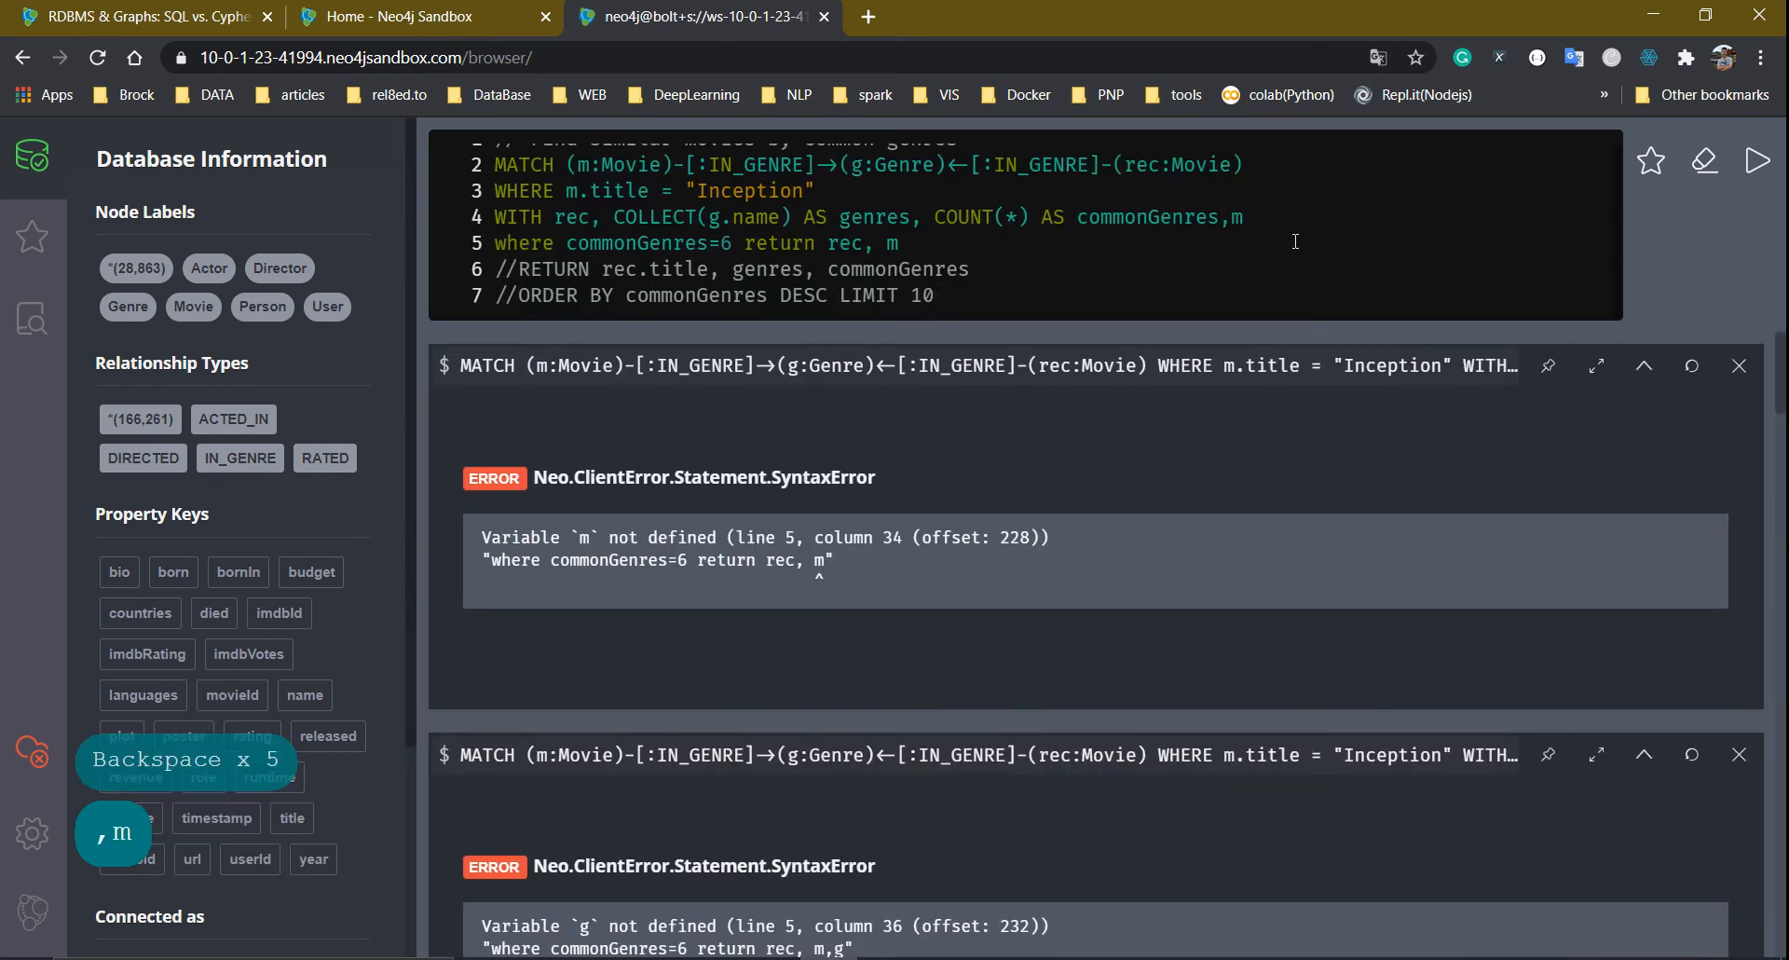
left_click(1758, 162)
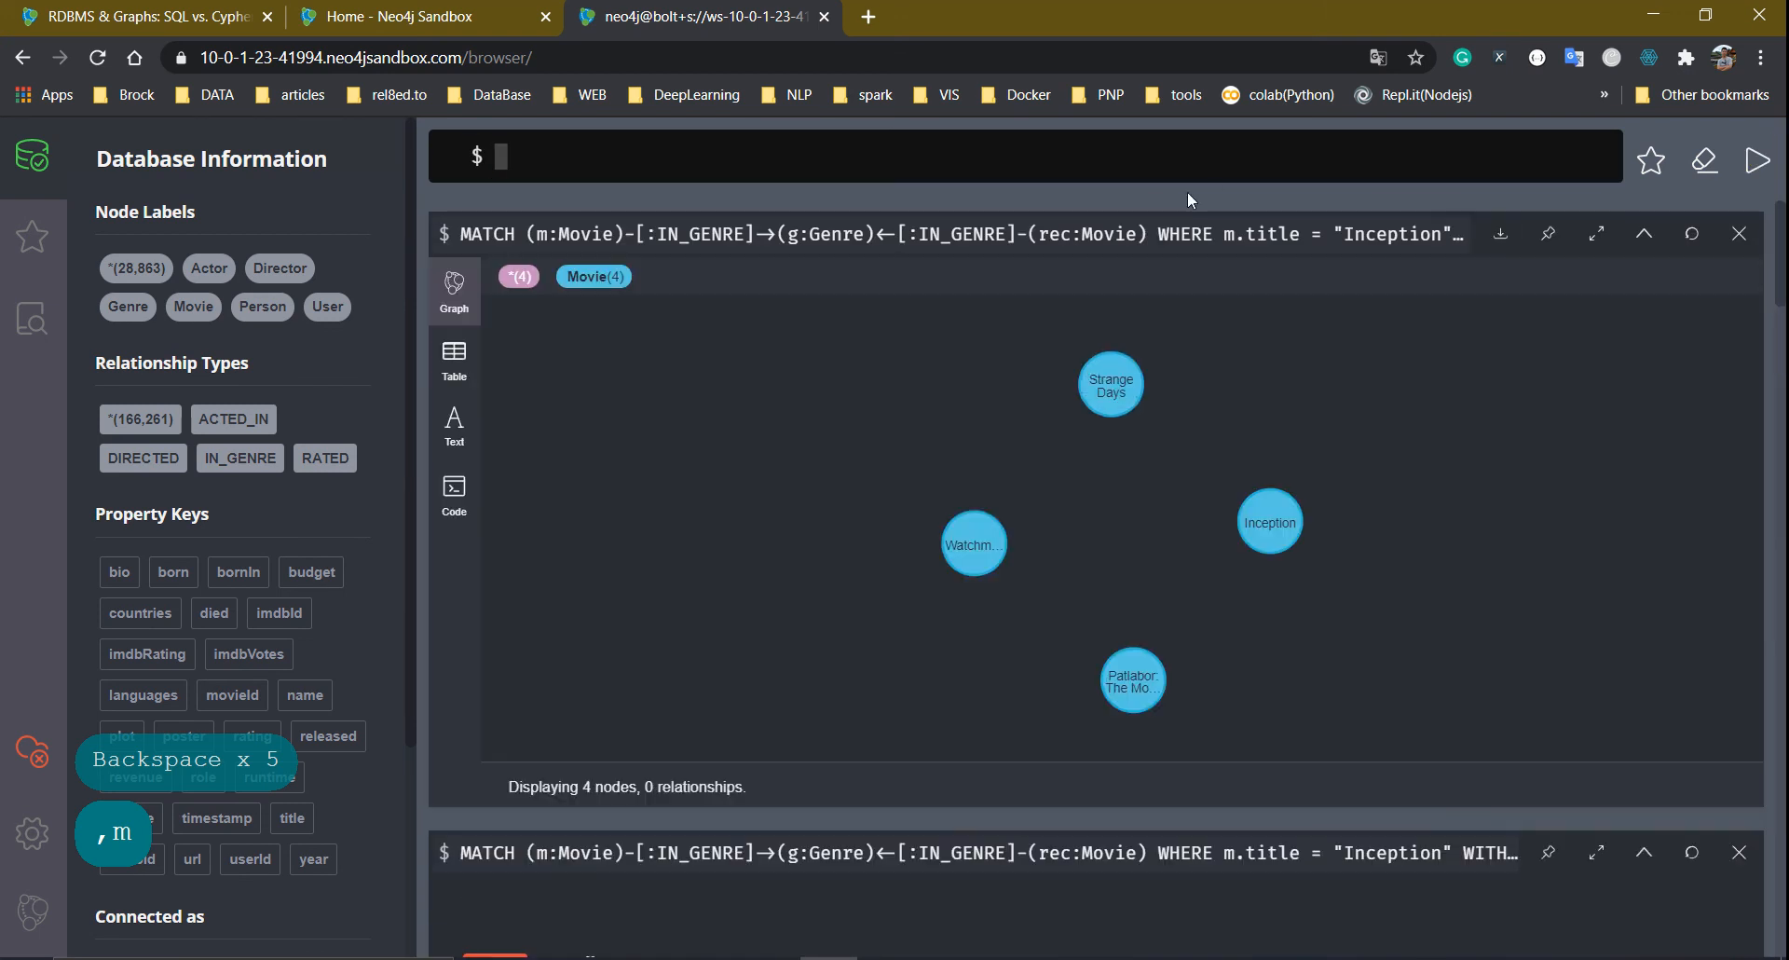
Spread Watchmen, Strange Days and Patlabor to the left and expand Inception on the right
left_click_drag(970, 540, 787, 459)
left_click_drag(1111, 429, 934, 413)
left_click_drag(1111, 595, 919, 482)
left_click_drag(789, 455, 683, 446)
left_click_drag(918, 485, 787, 533)
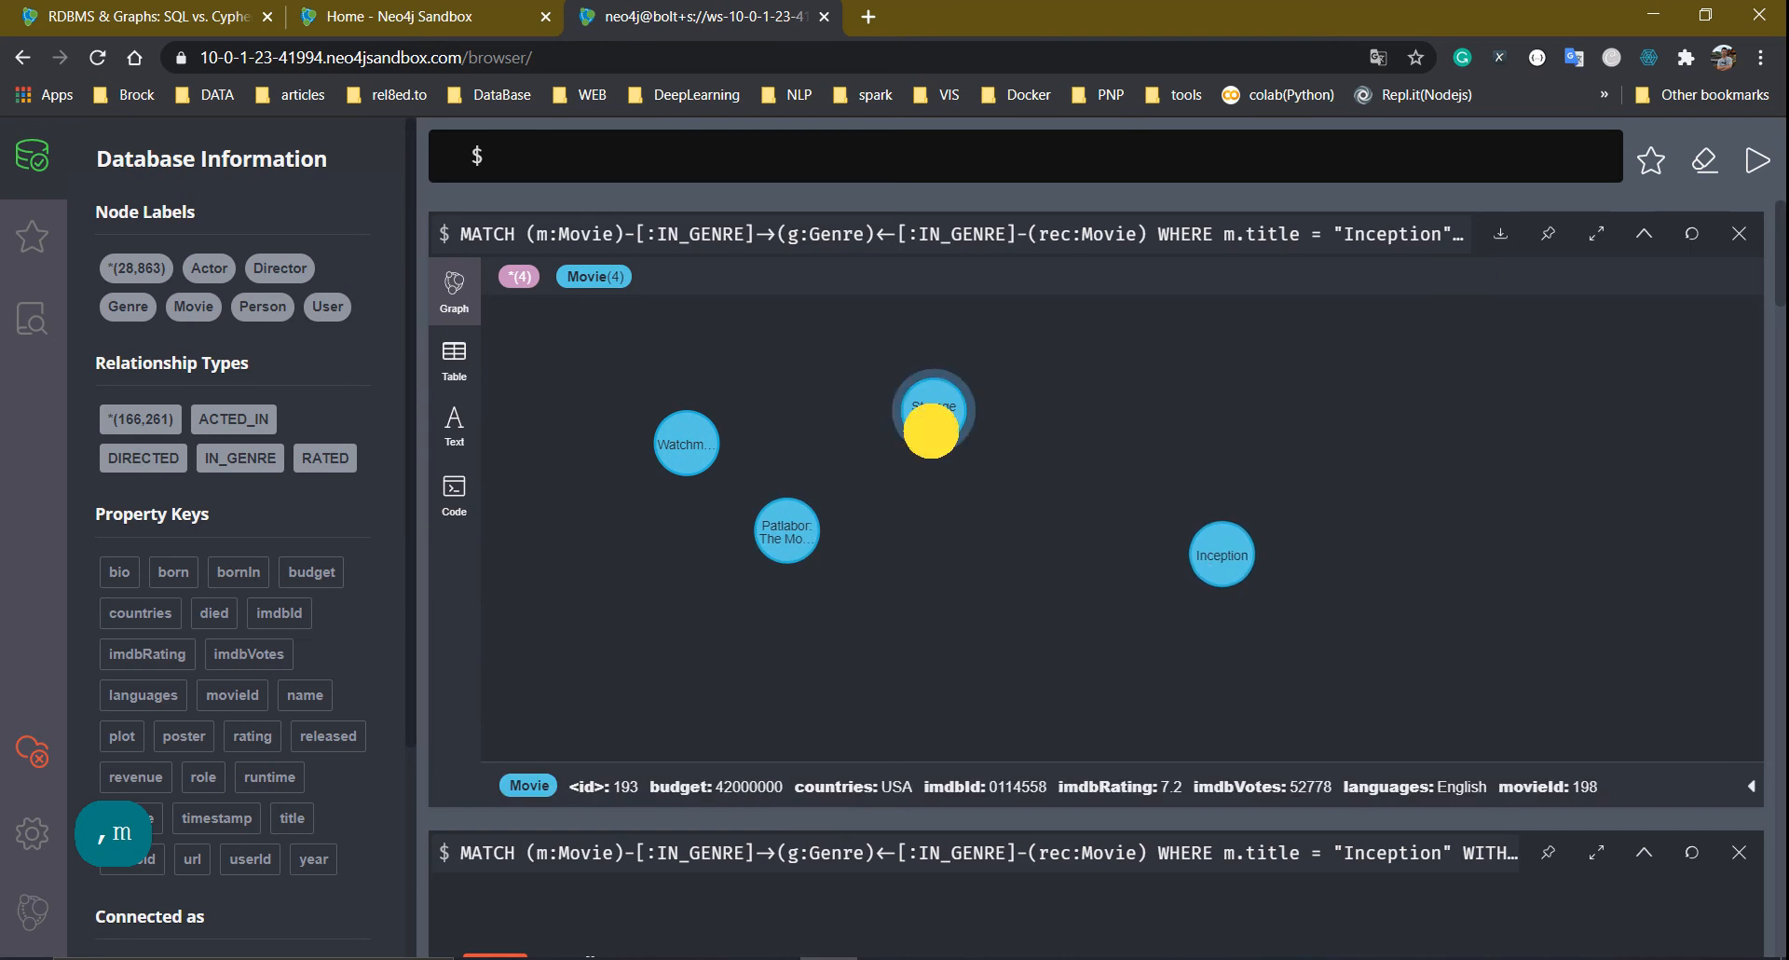
left_click_drag(931, 427, 714, 387)
left_click_drag(1219, 545, 1348, 470)
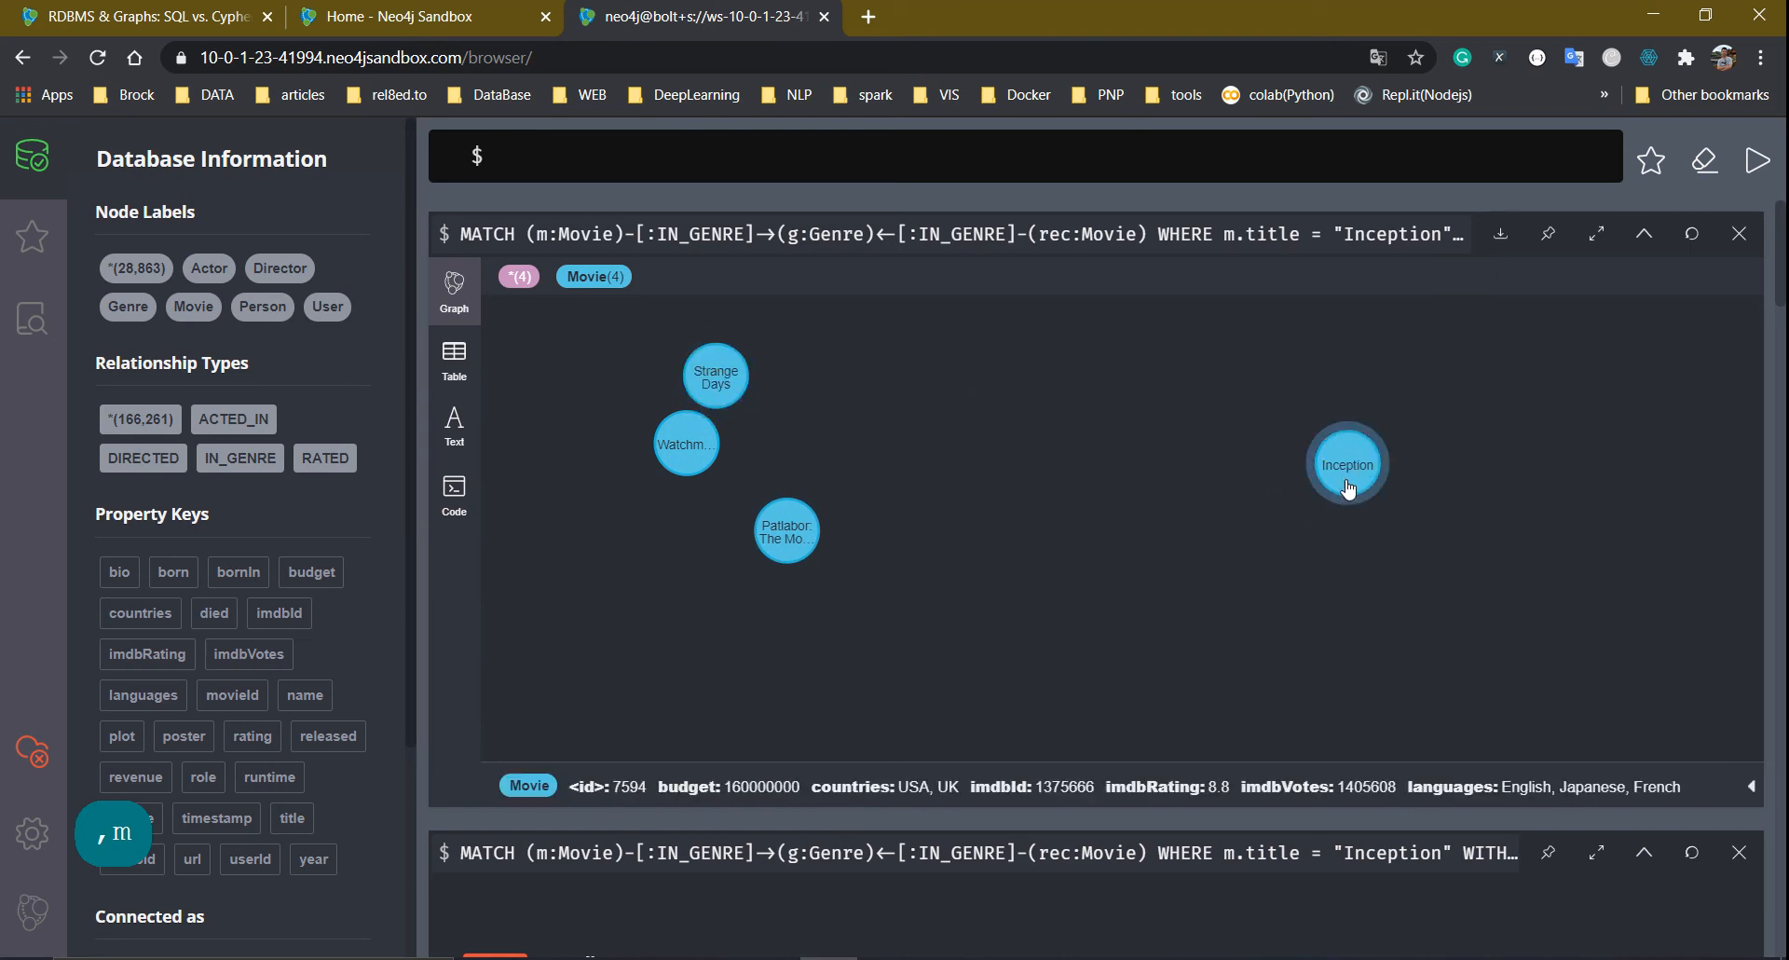
left_click(1332, 518)
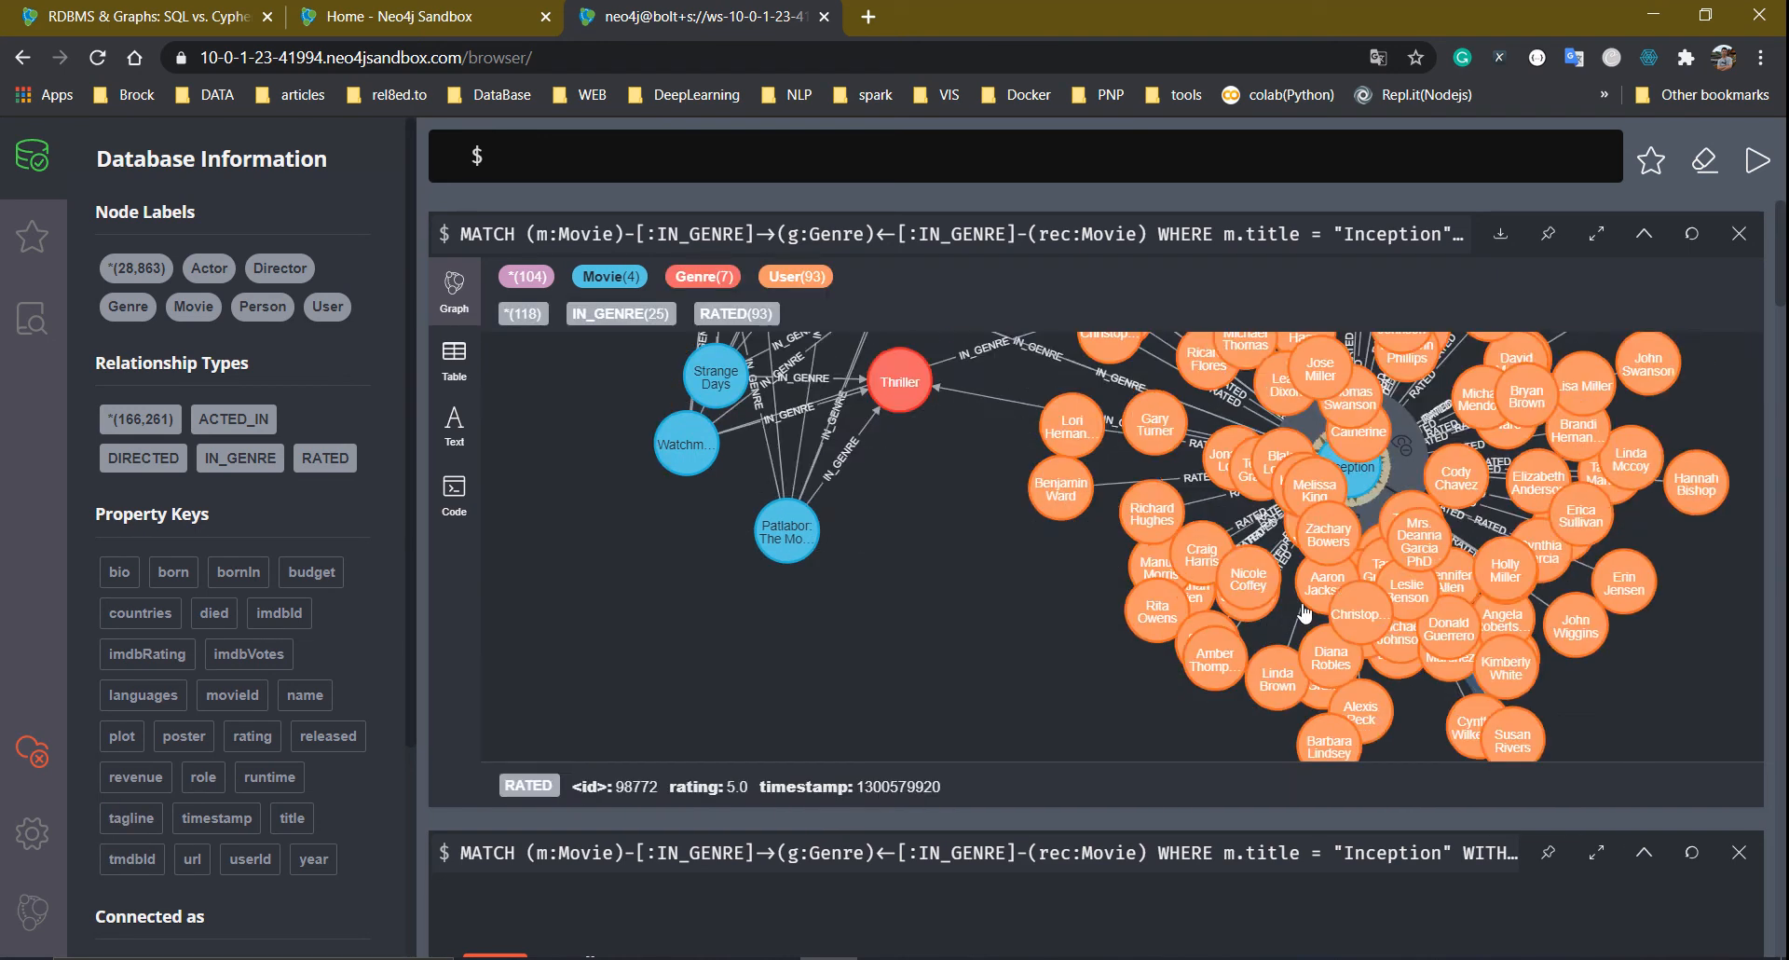
Rearrange Patlabor, Watchmen, Strange Days and Inception around the expanded genre nodes
left_click_drag(790, 533, 615, 693)
mouse_move(678, 458)
left_mouse_down()
mouse_move(608, 476)
mouse_move(483, 551)
left_mouse_up()
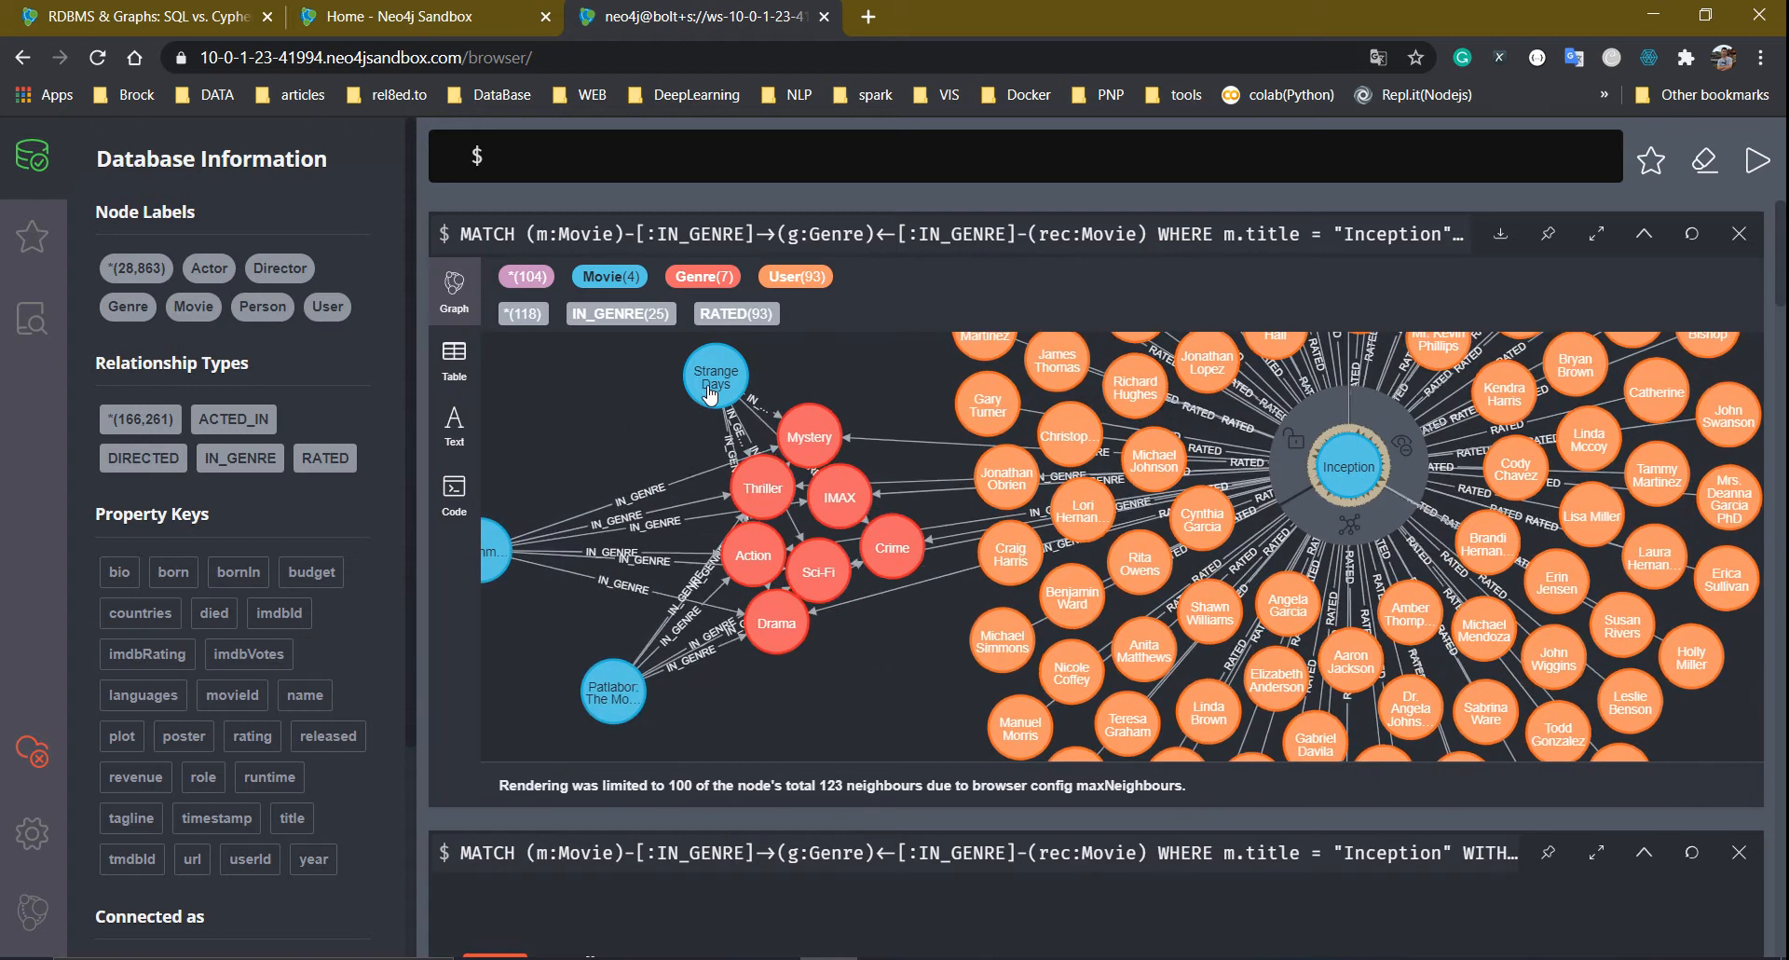
left_click_drag(711, 385, 528, 387)
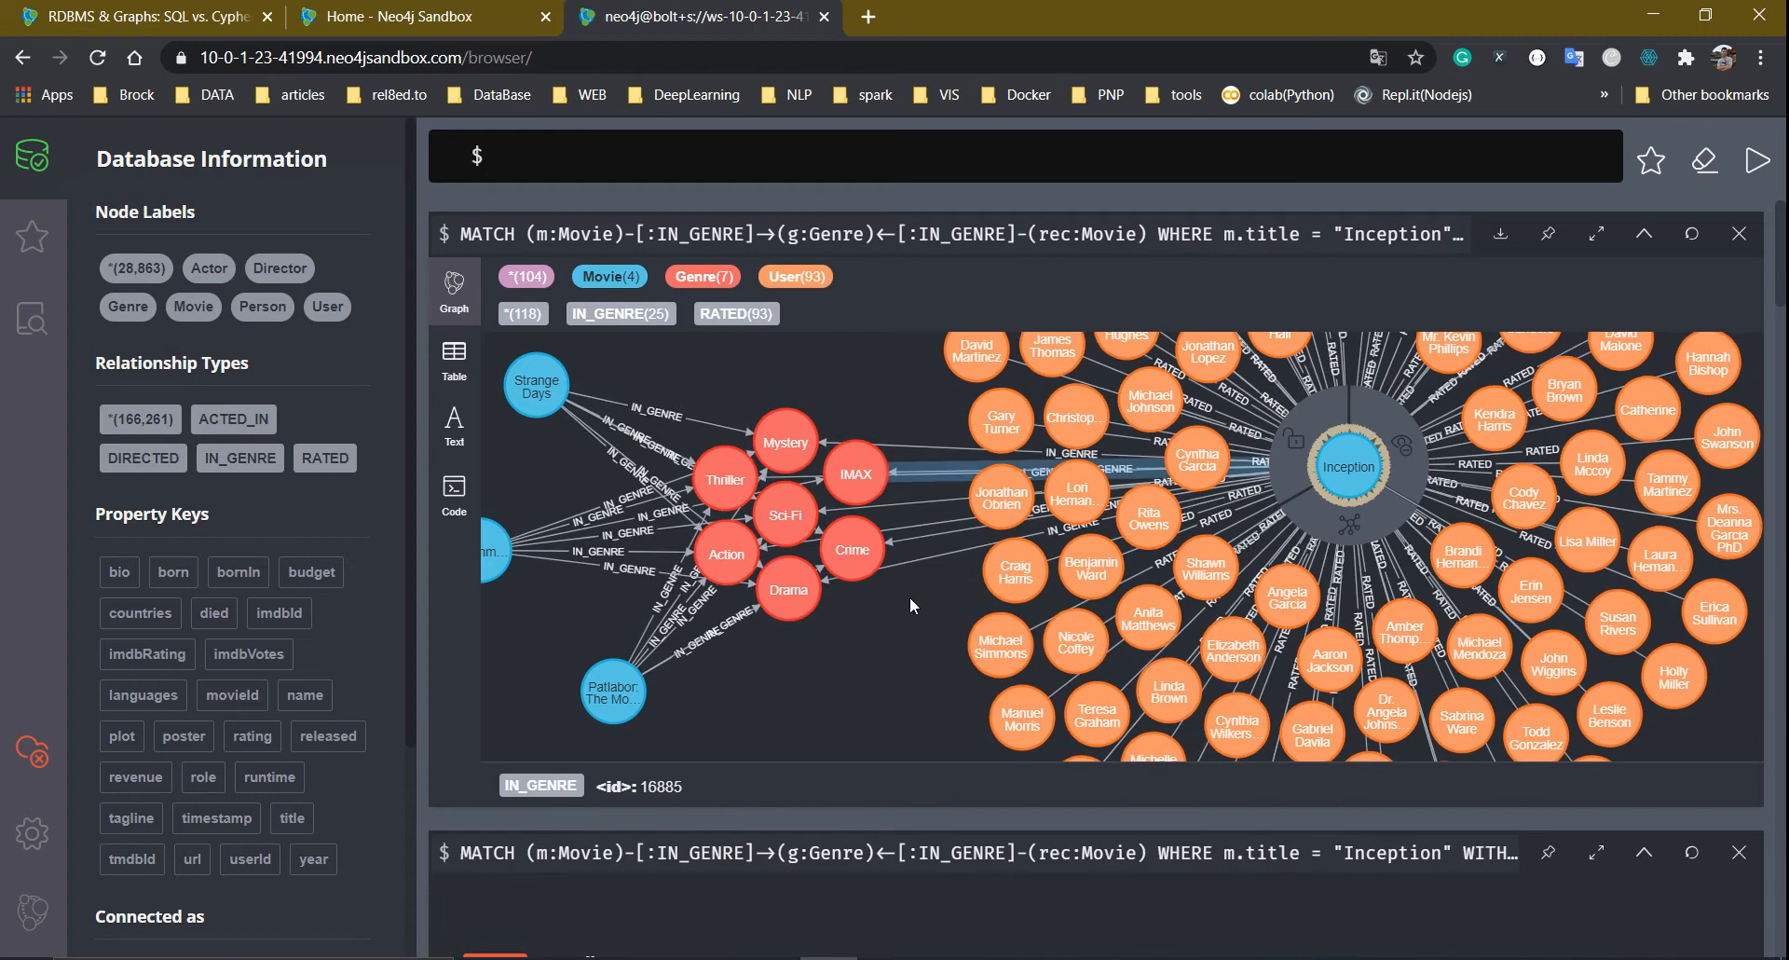
left_click_drag(1320, 481, 1388, 496)
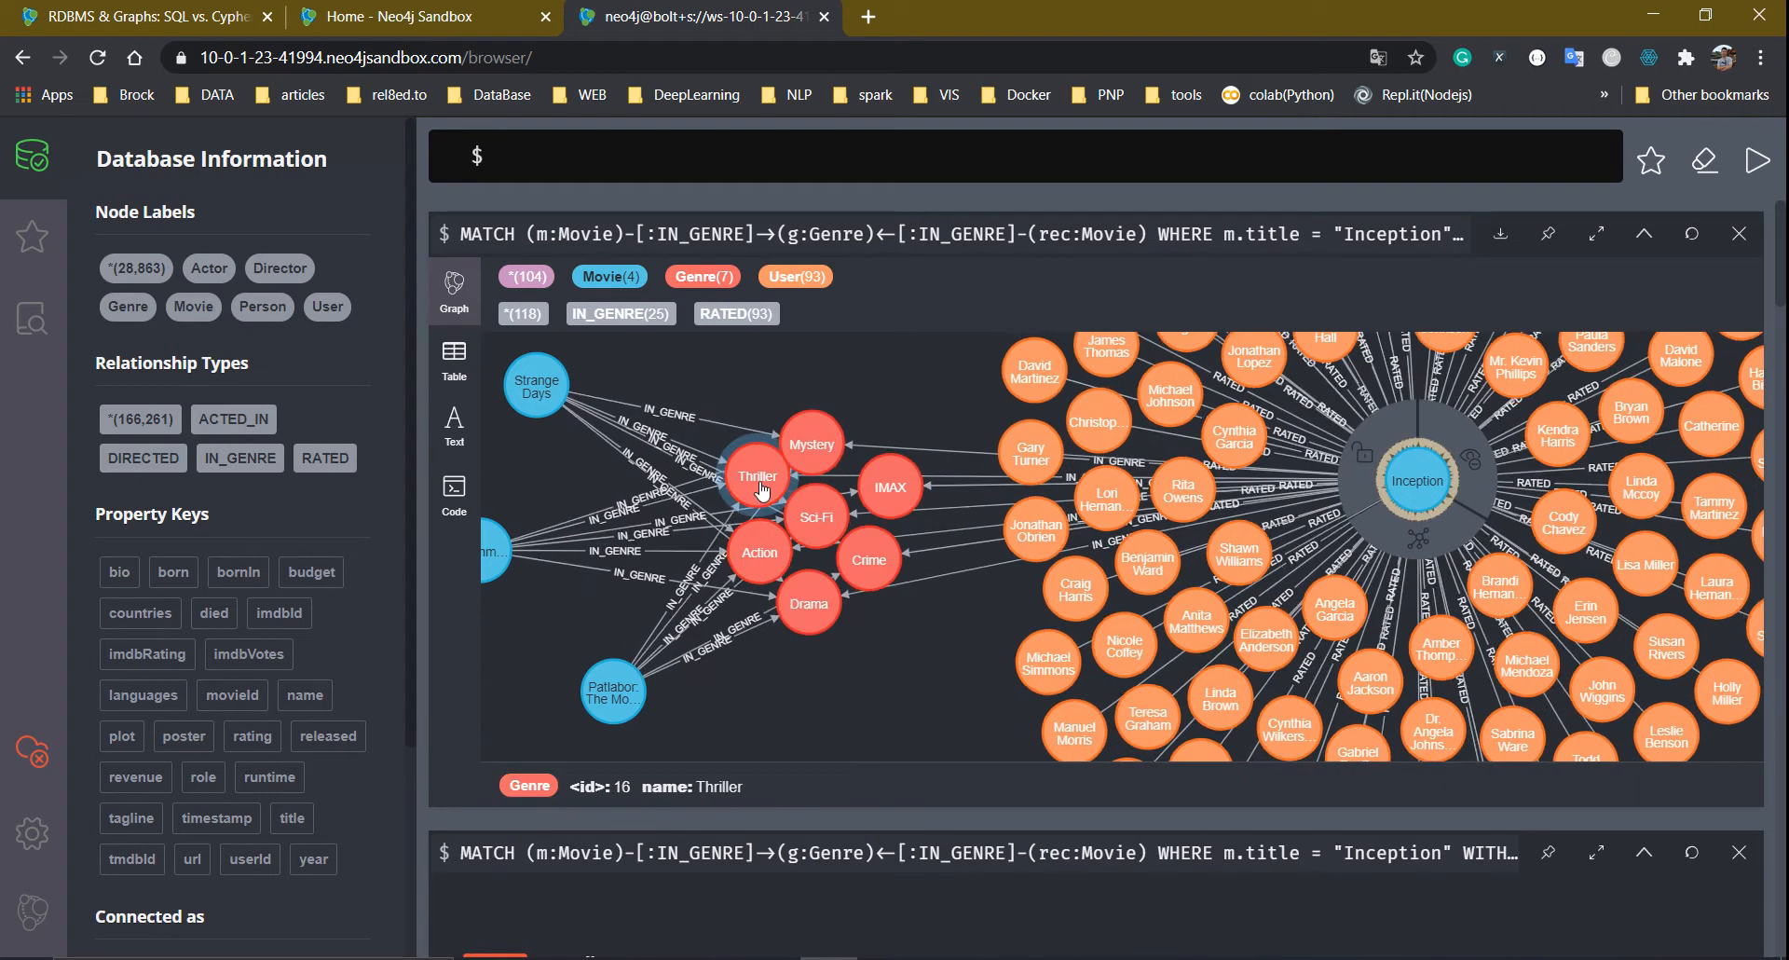
left_click_drag(551, 388, 664, 386)
left_click_drag(490, 552, 615, 506)
left_click_drag(627, 697, 639, 647)
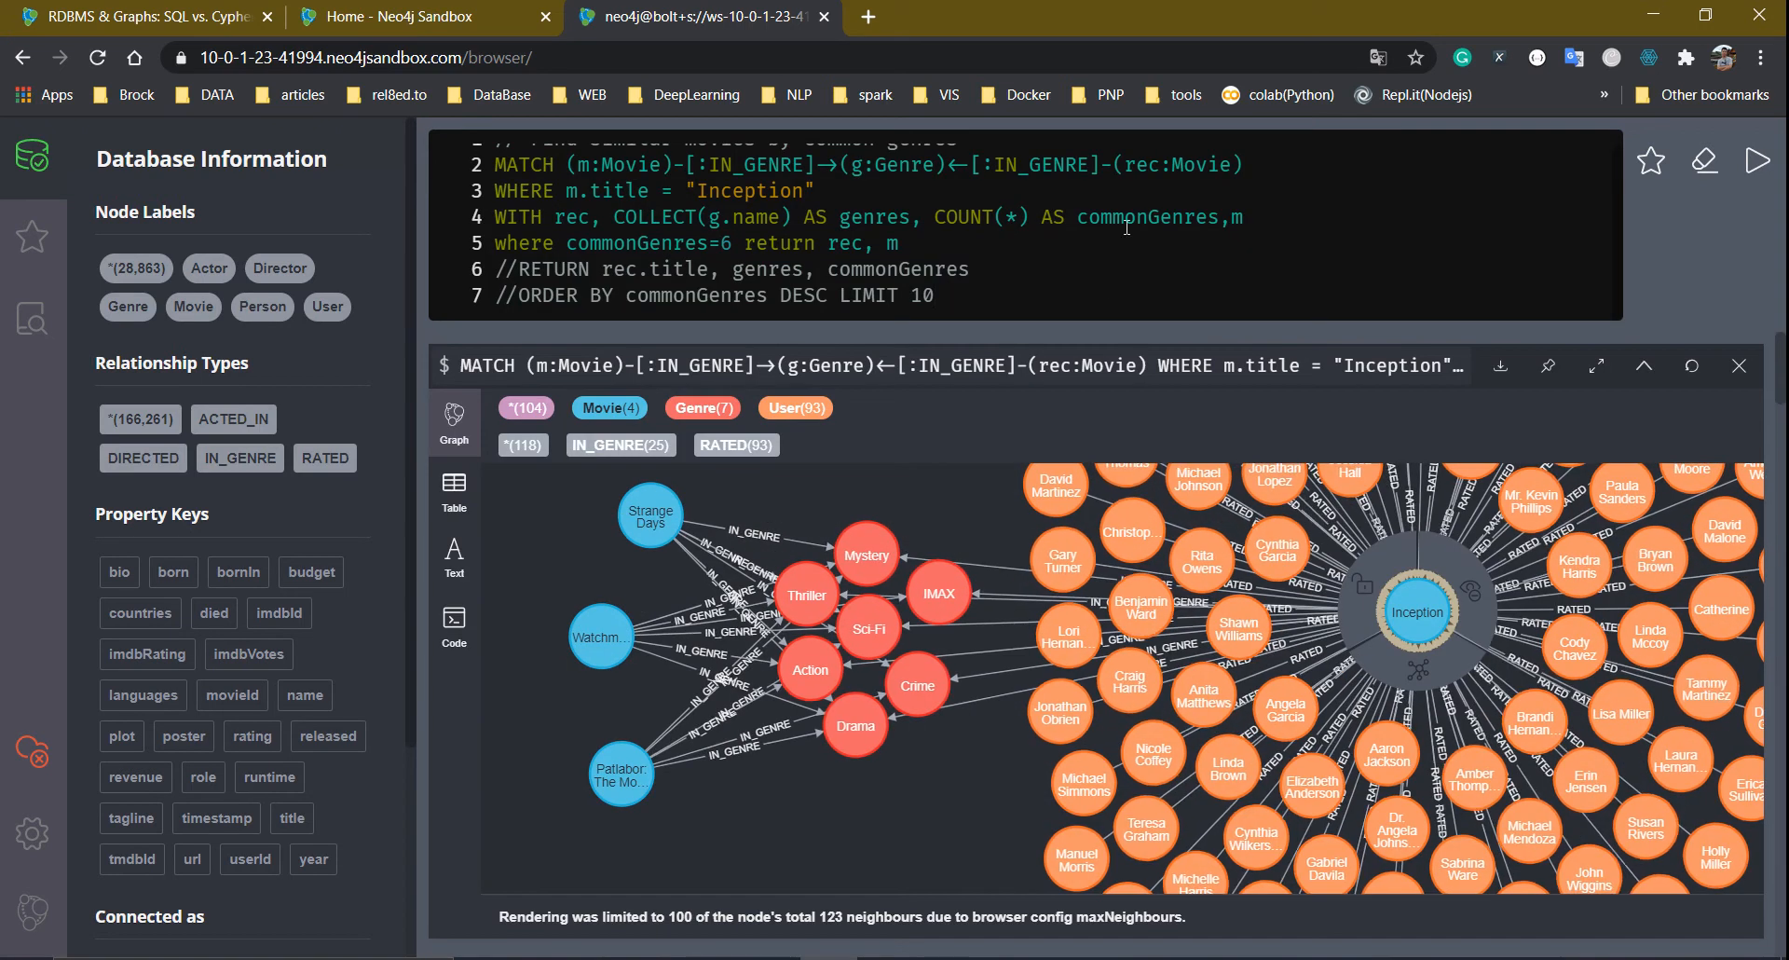
Change the condition to commonGenres>5 and replace return with a WITH … MATCH clause
left_click(728, 243)
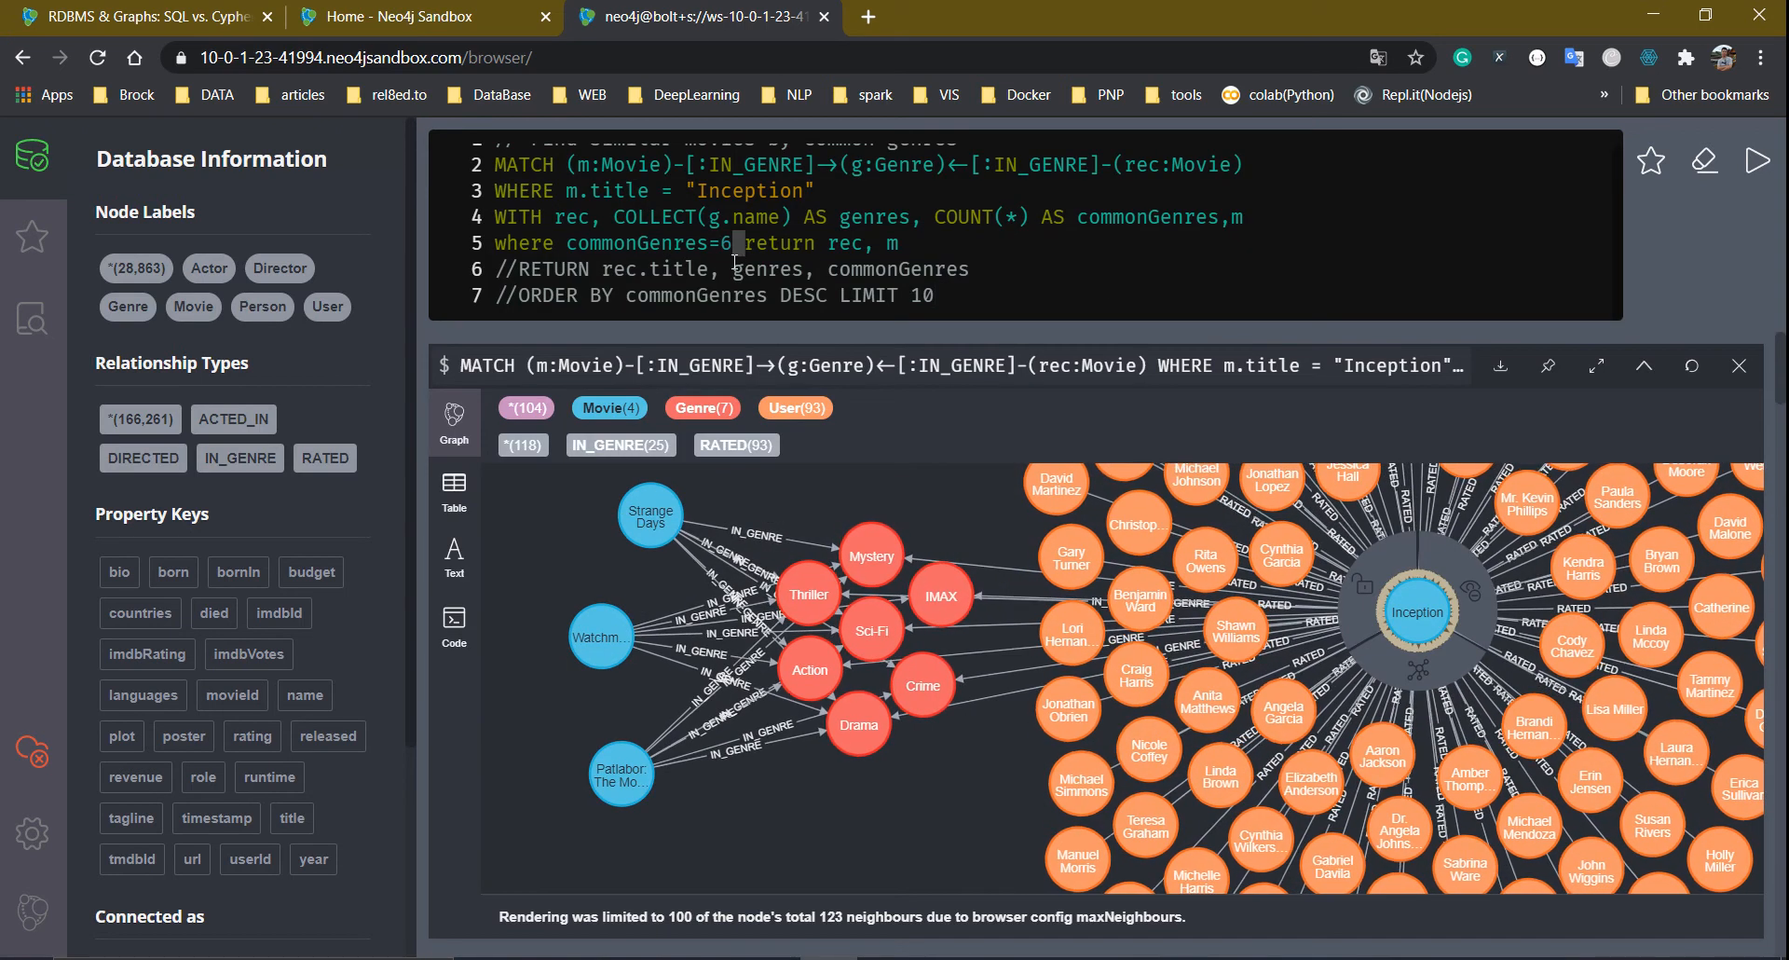
key("BackSpace")
key("BackSpace")
type(">5")
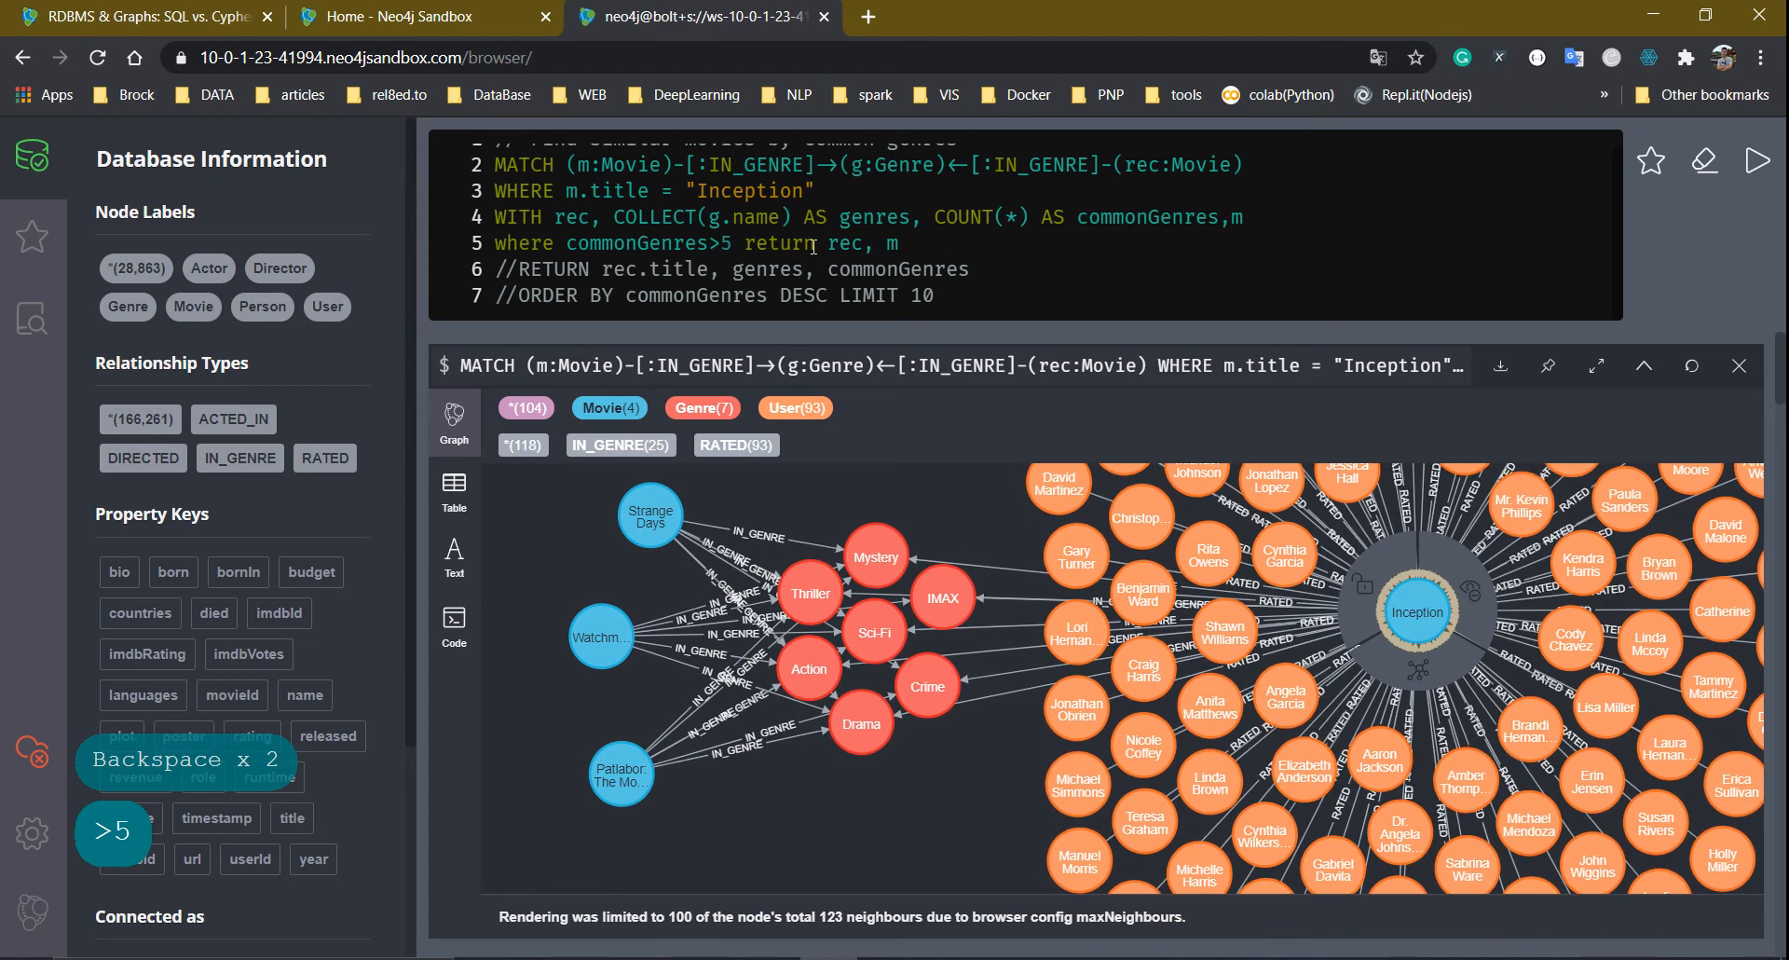
left_click_drag(804, 243, 756, 243)
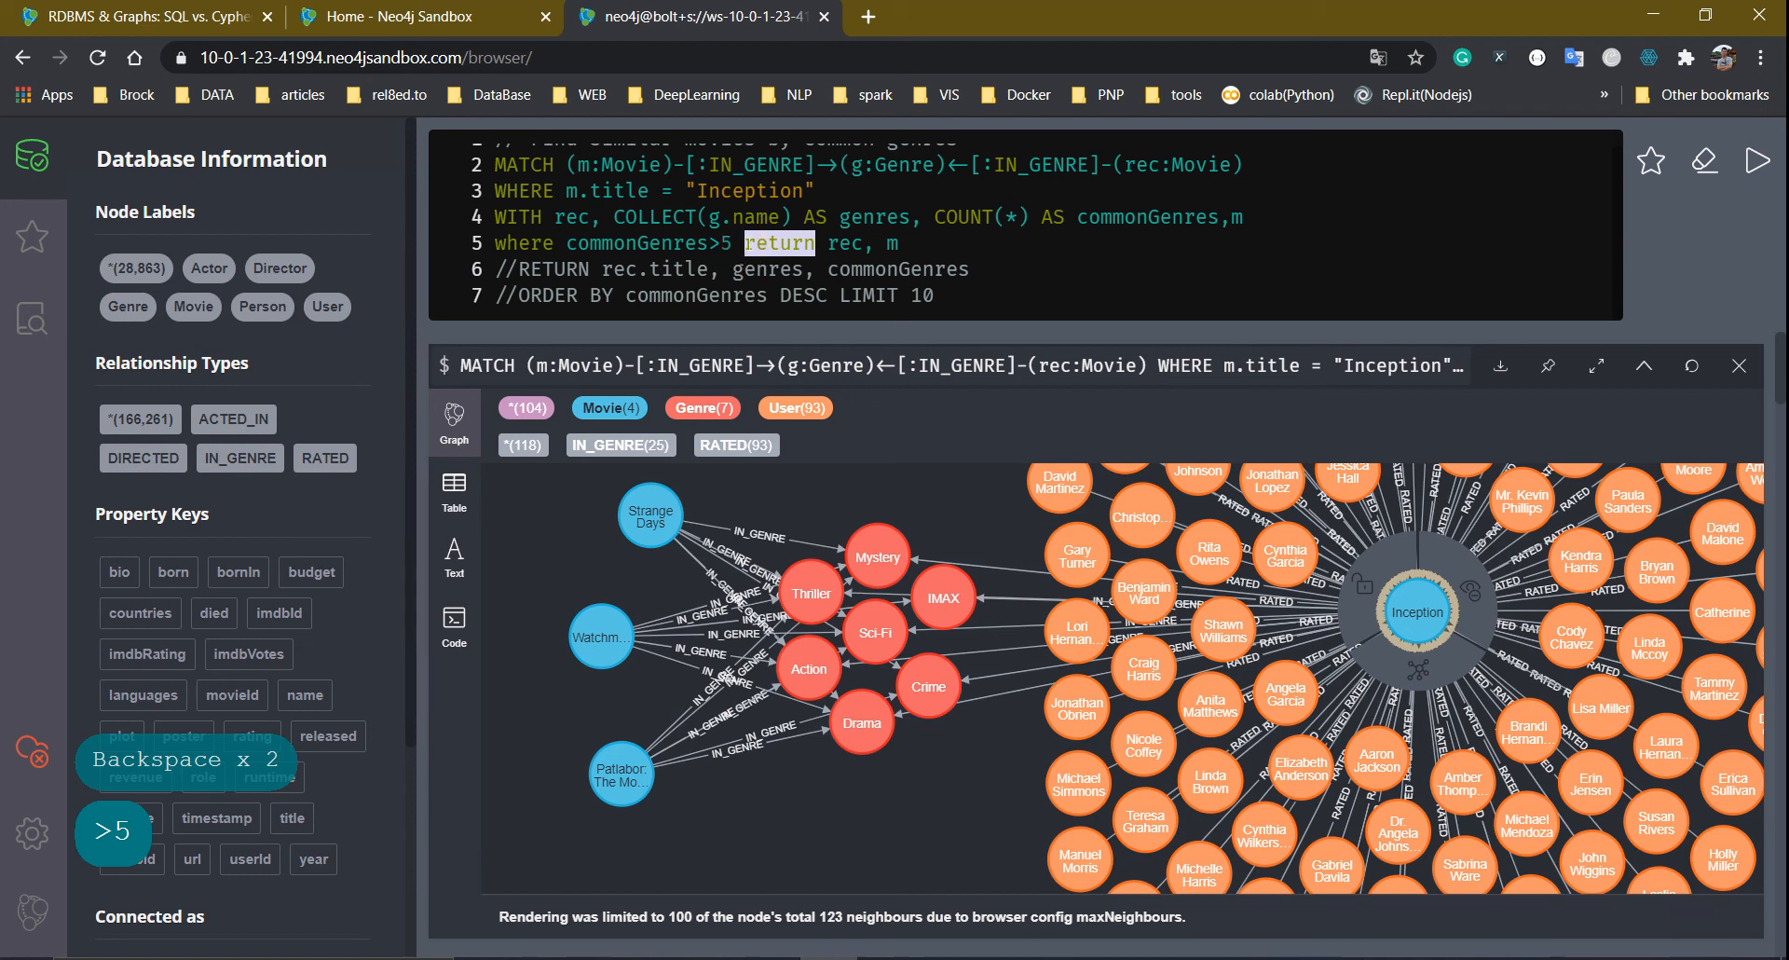
type("with")
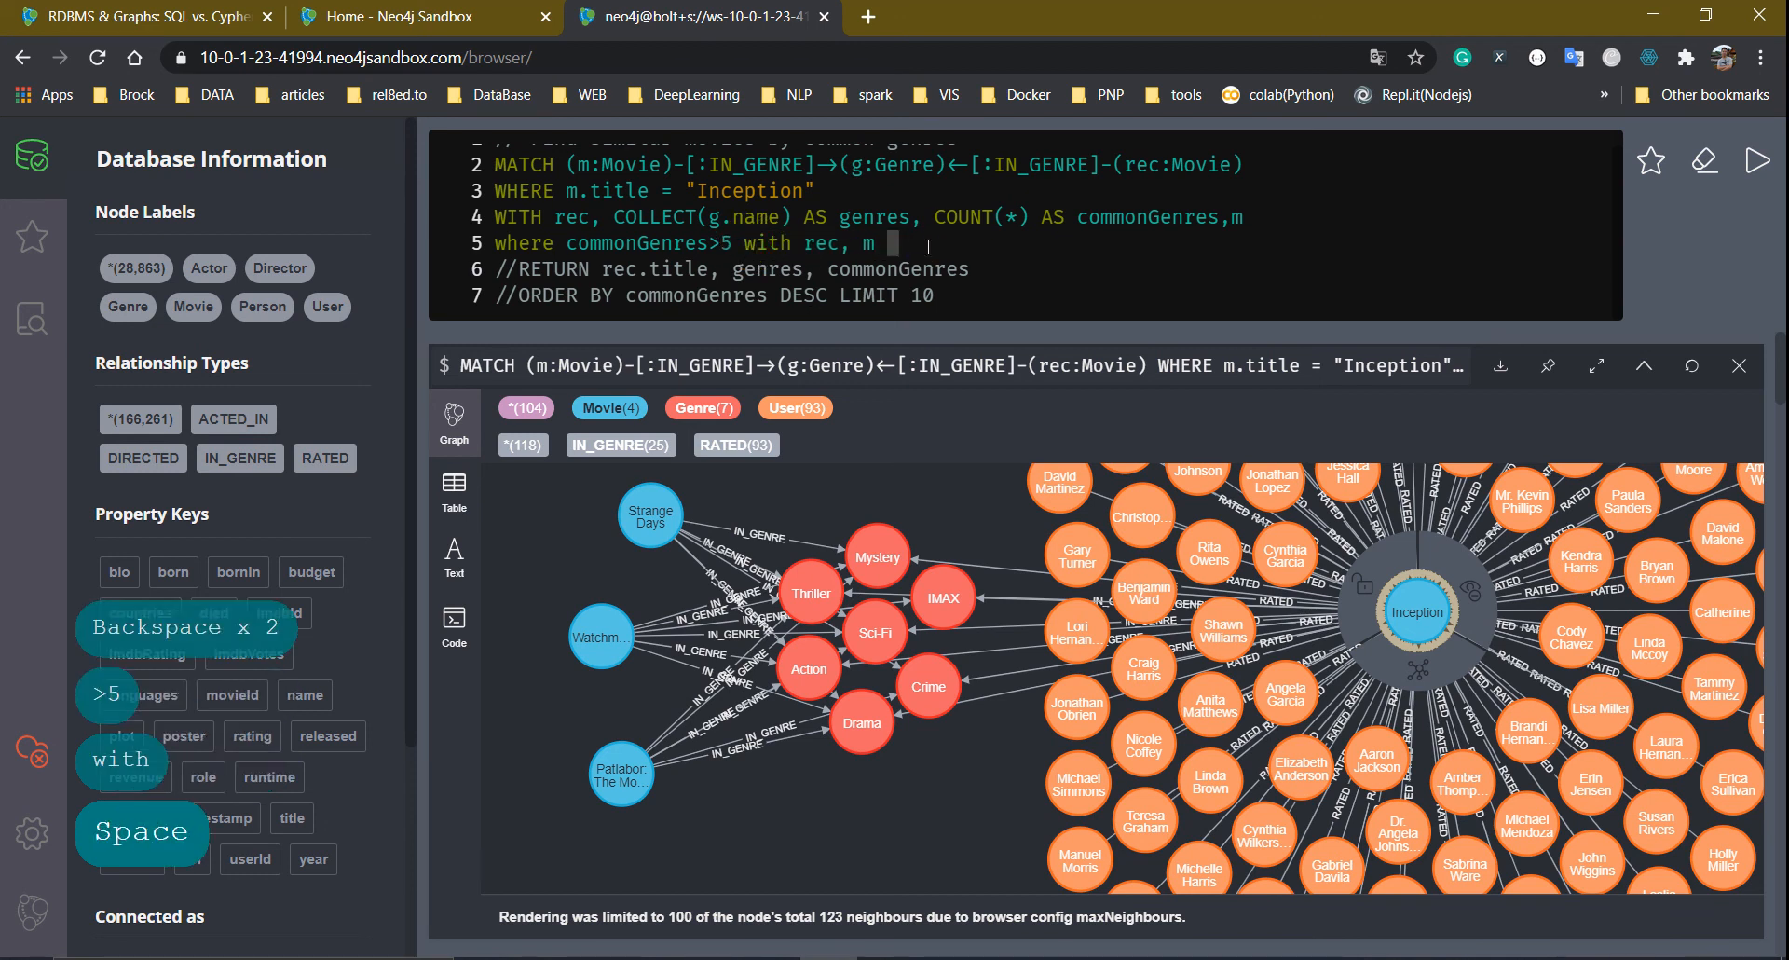
type(" match")
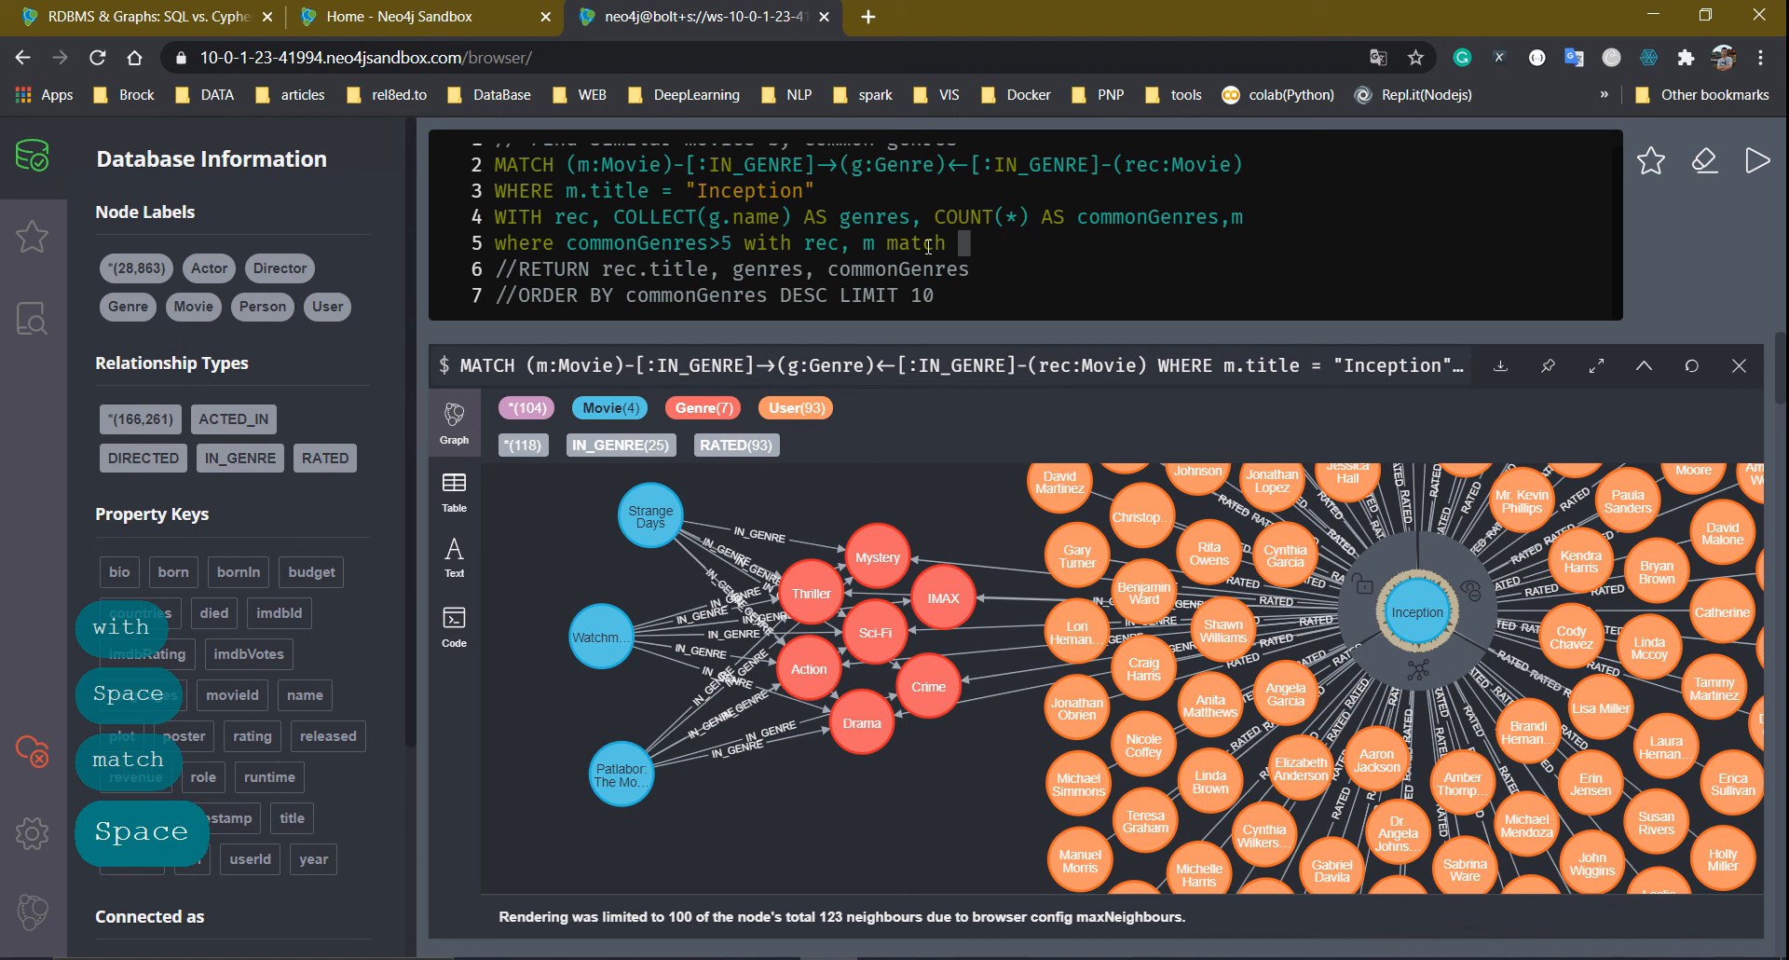
Add match (m)-[:IN_GENRE]->(g:Genre) return rec,m,g and run the reworked query
scroll(1163, 278, "up", 1)
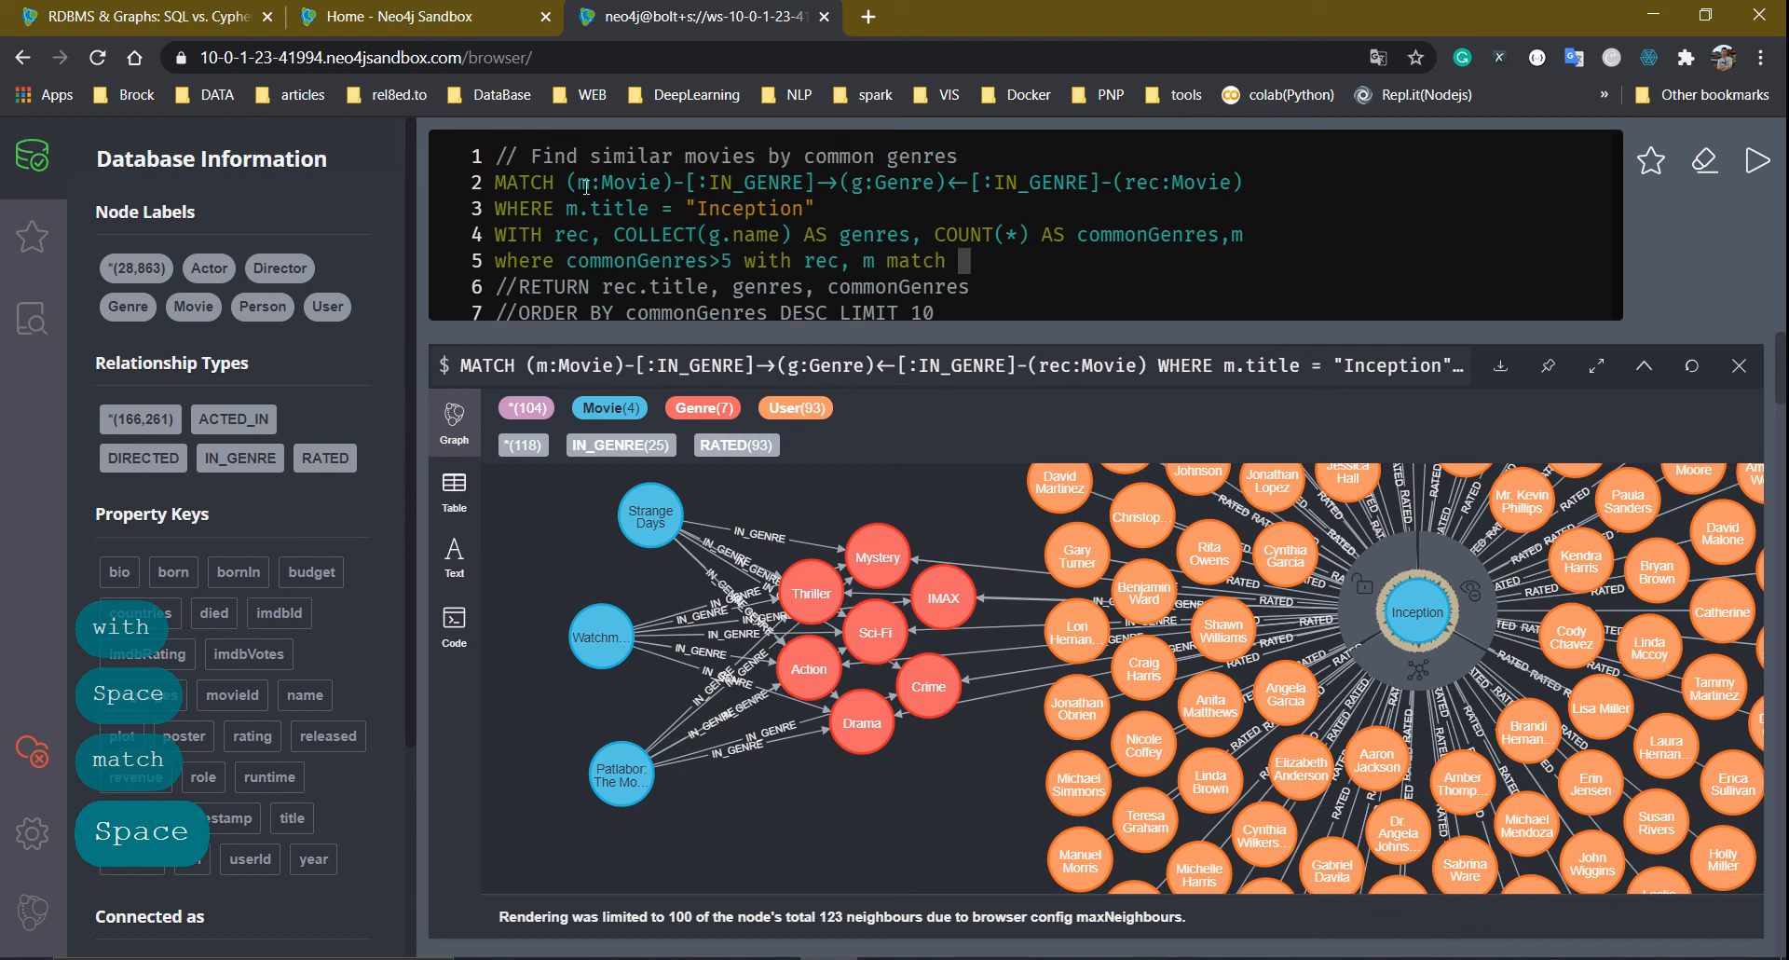
left_click_drag(570, 182, 943, 172)
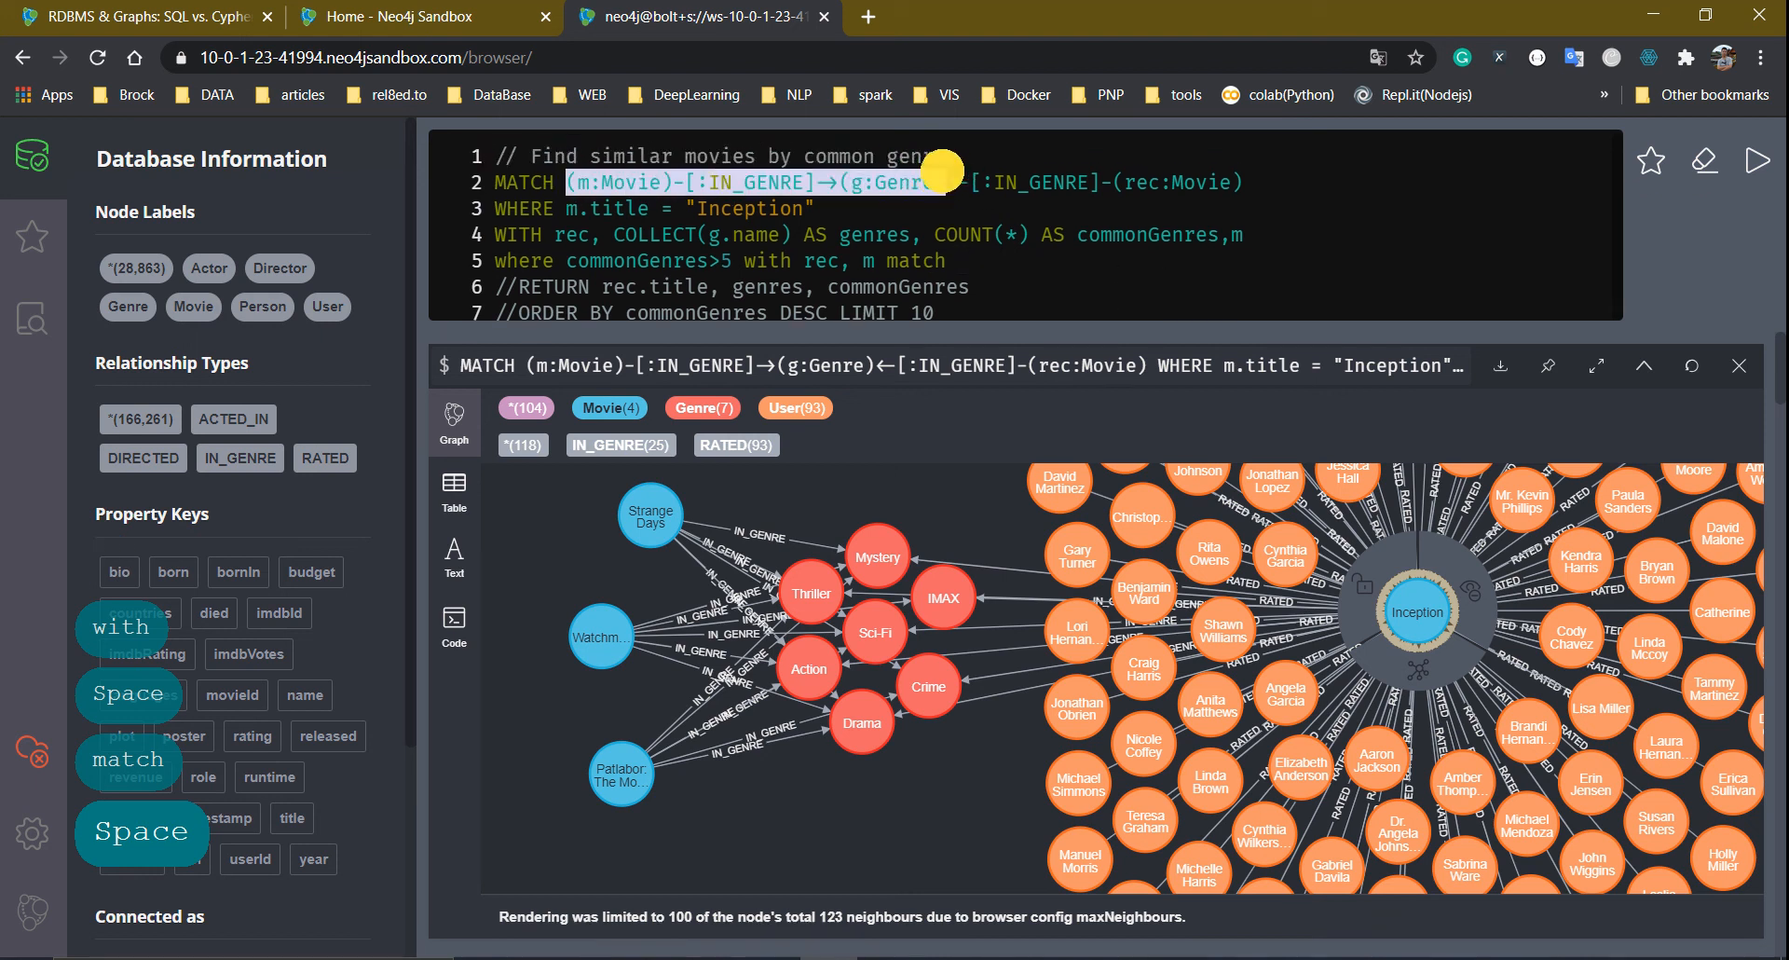
key("ctrl+c")
left_click(1013, 264)
key("ctrl+v")
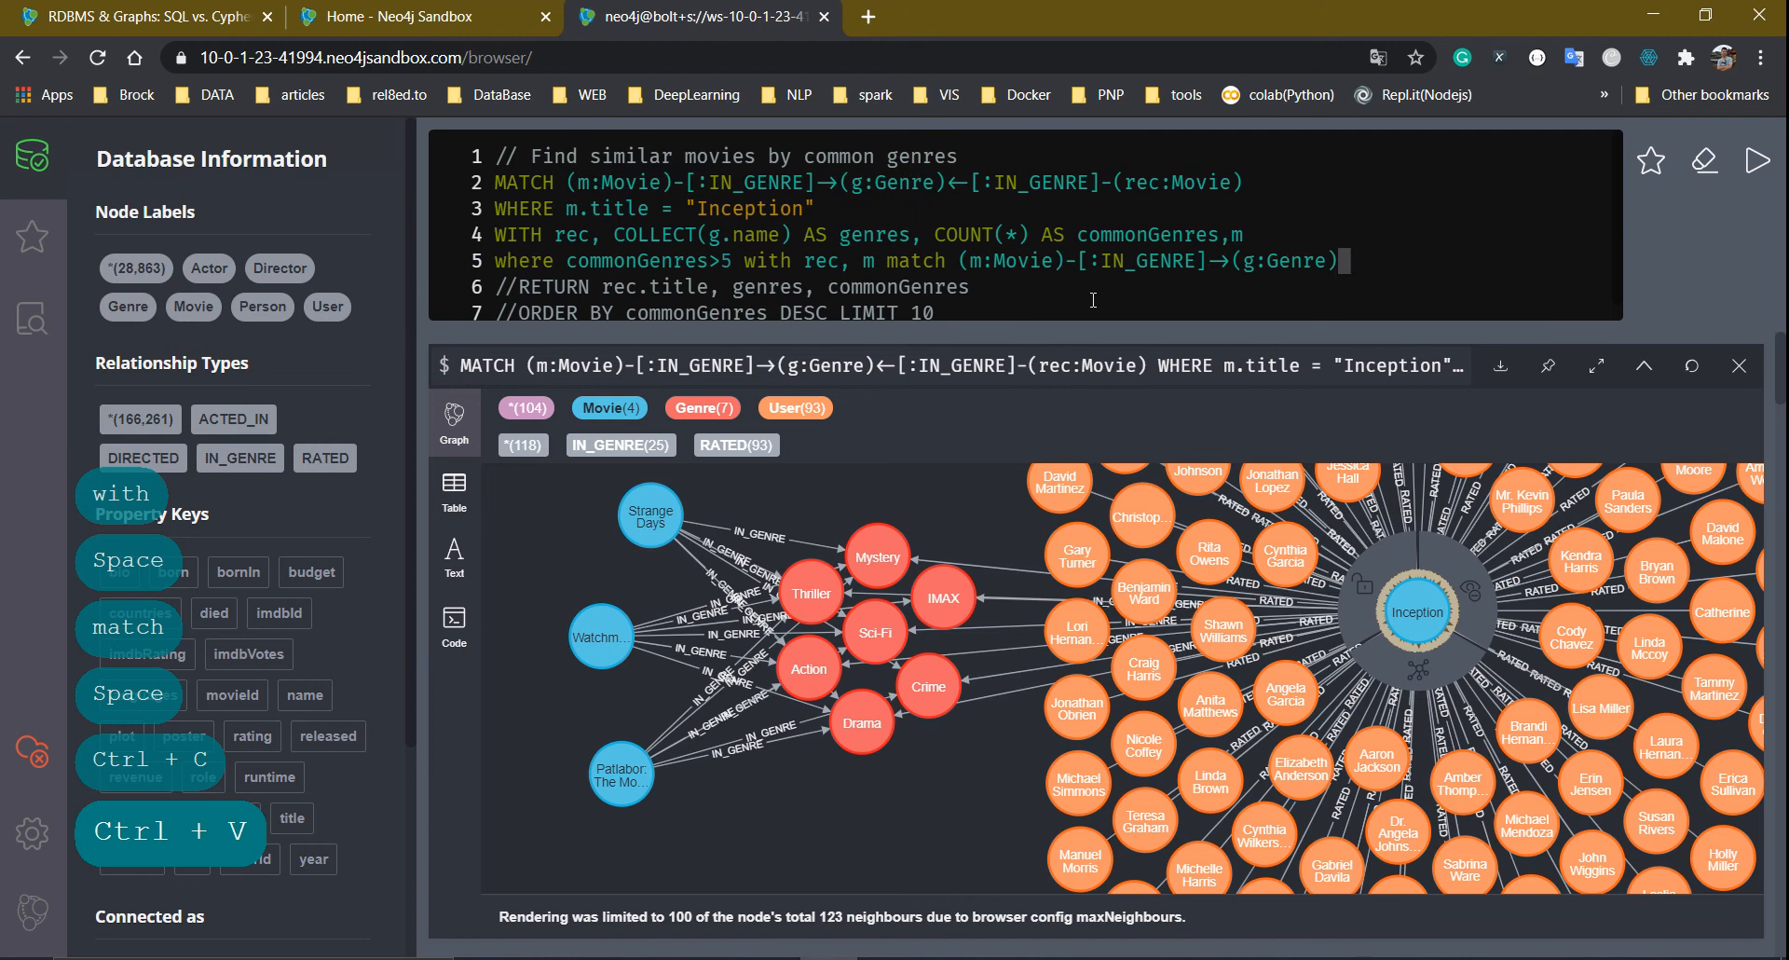
key("Left")
key("Left")
key("Left")
key("Left")
key("Left")
key("Left")
key("Left")
key("Left")
key("Left")
key("Left")
key("Left")
key("Left")
key("Left")
key("Left")
key("Left")
key("Left")
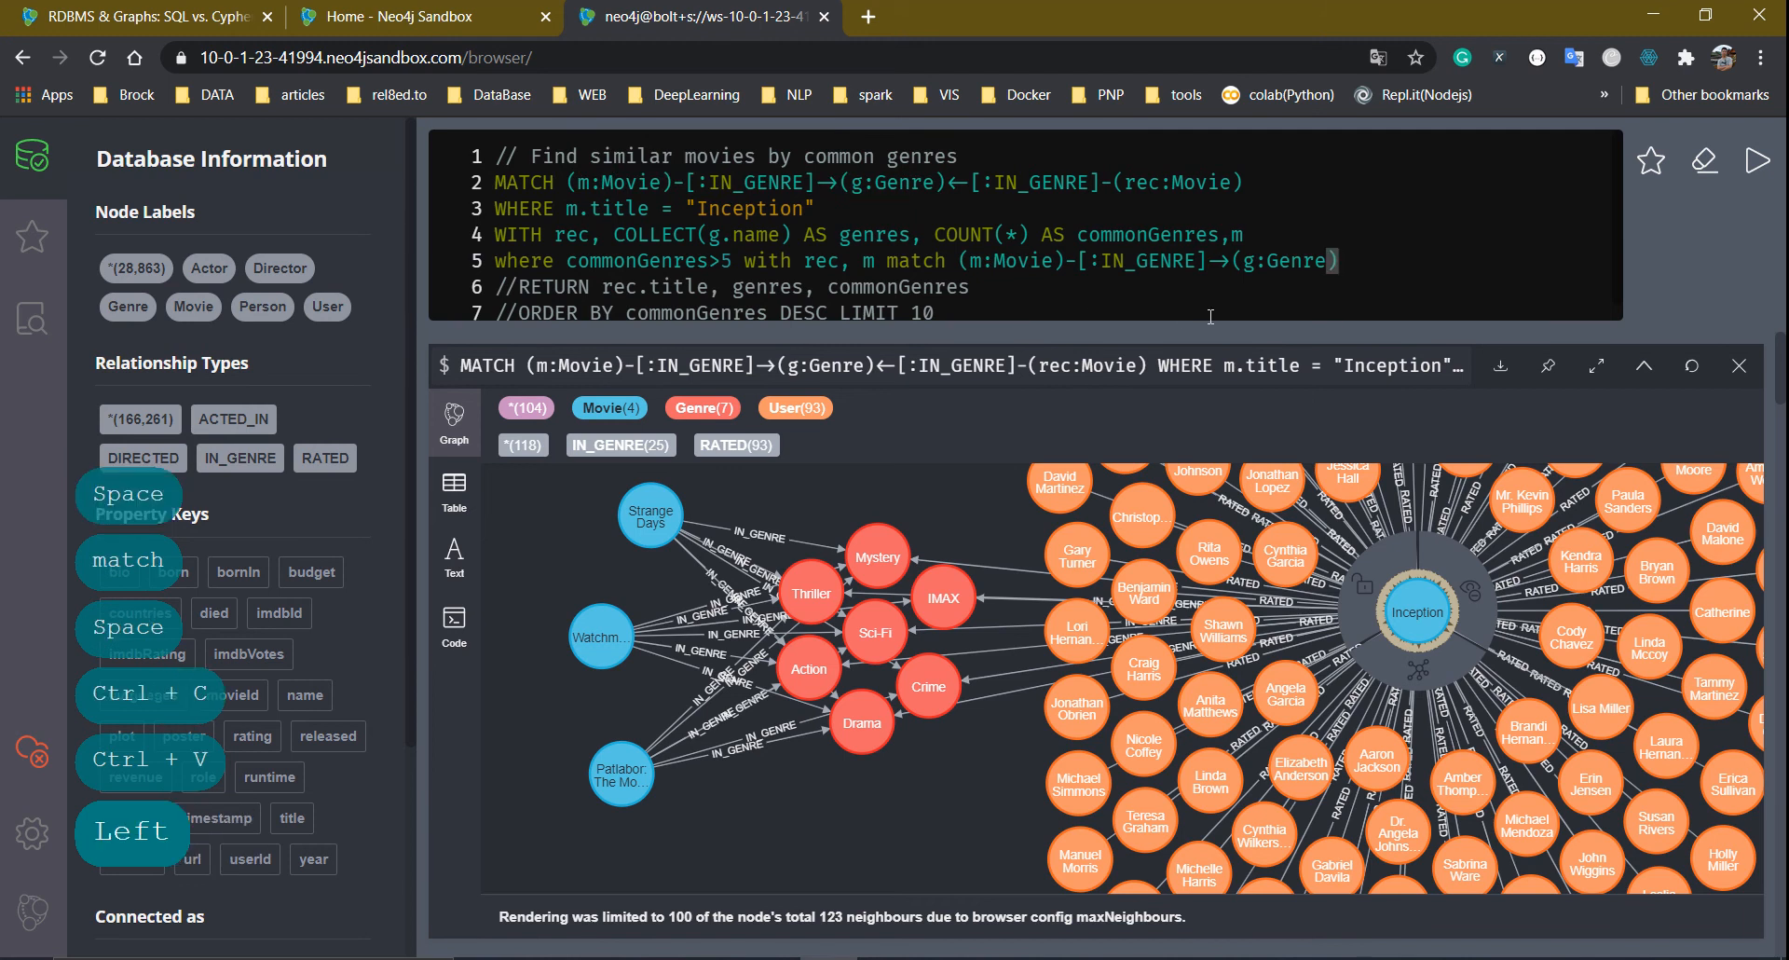
key("Right")
key("Right")
key("BackSpace")
key("BackSpace")
key("BackSpace")
key("BackSpace")
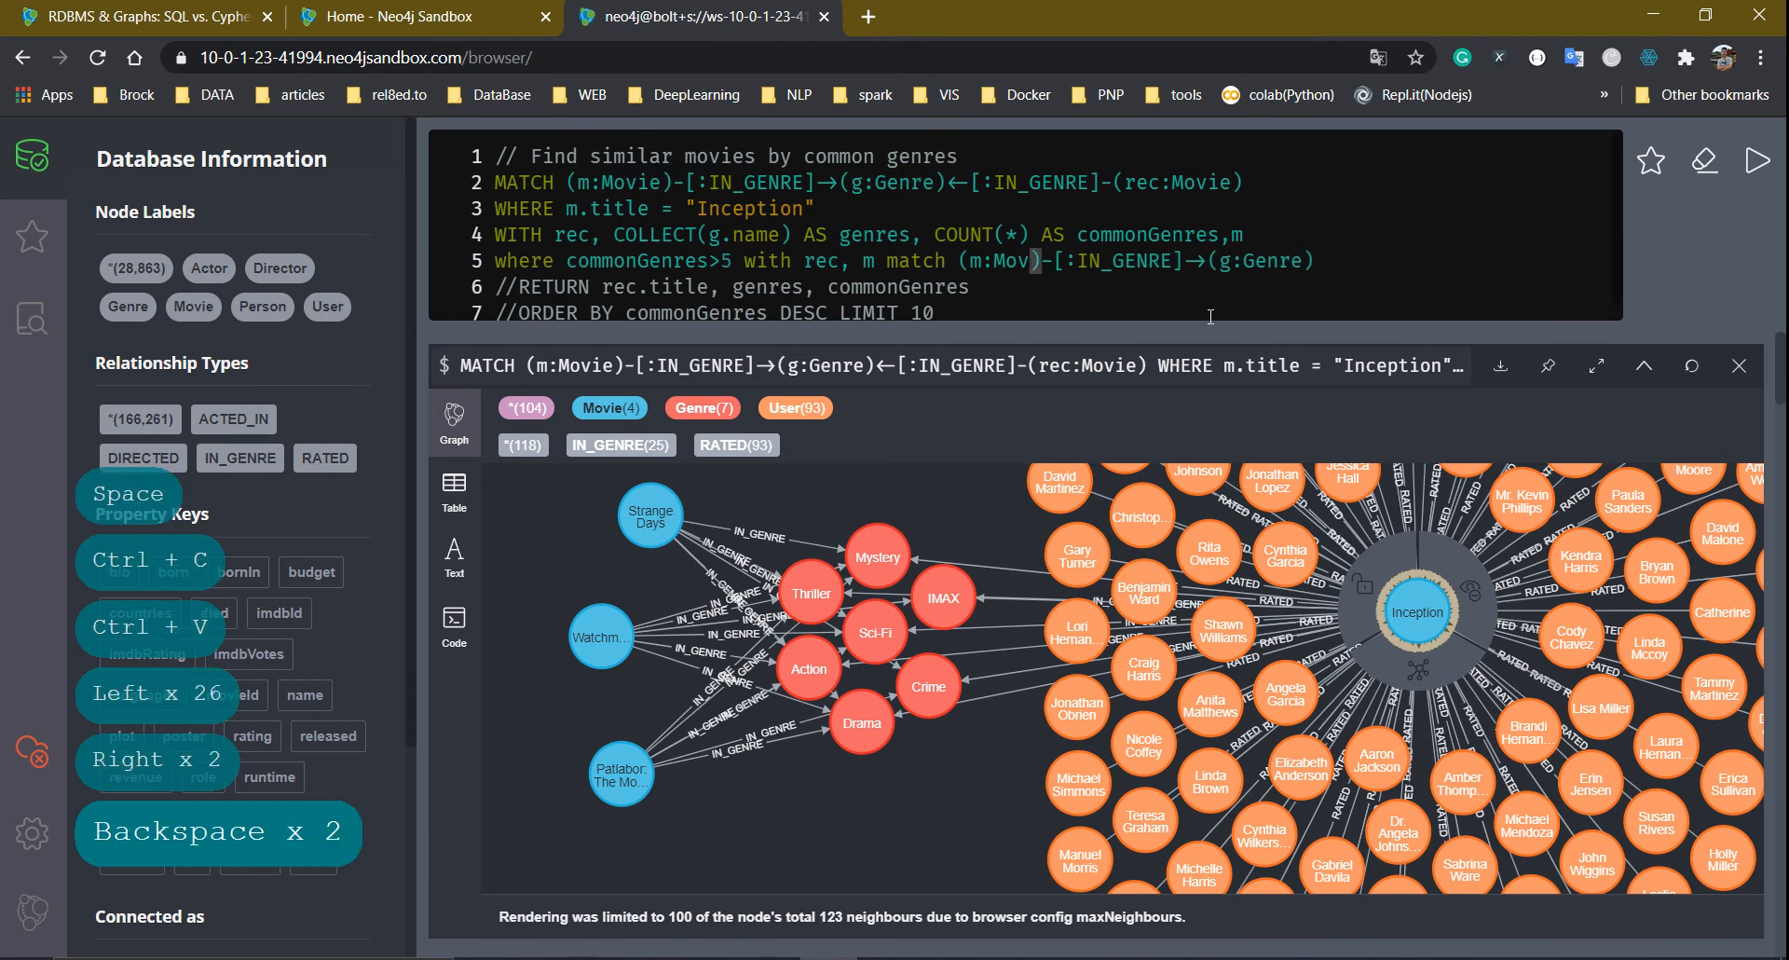
key("BackSpace")
key("BackSpace")
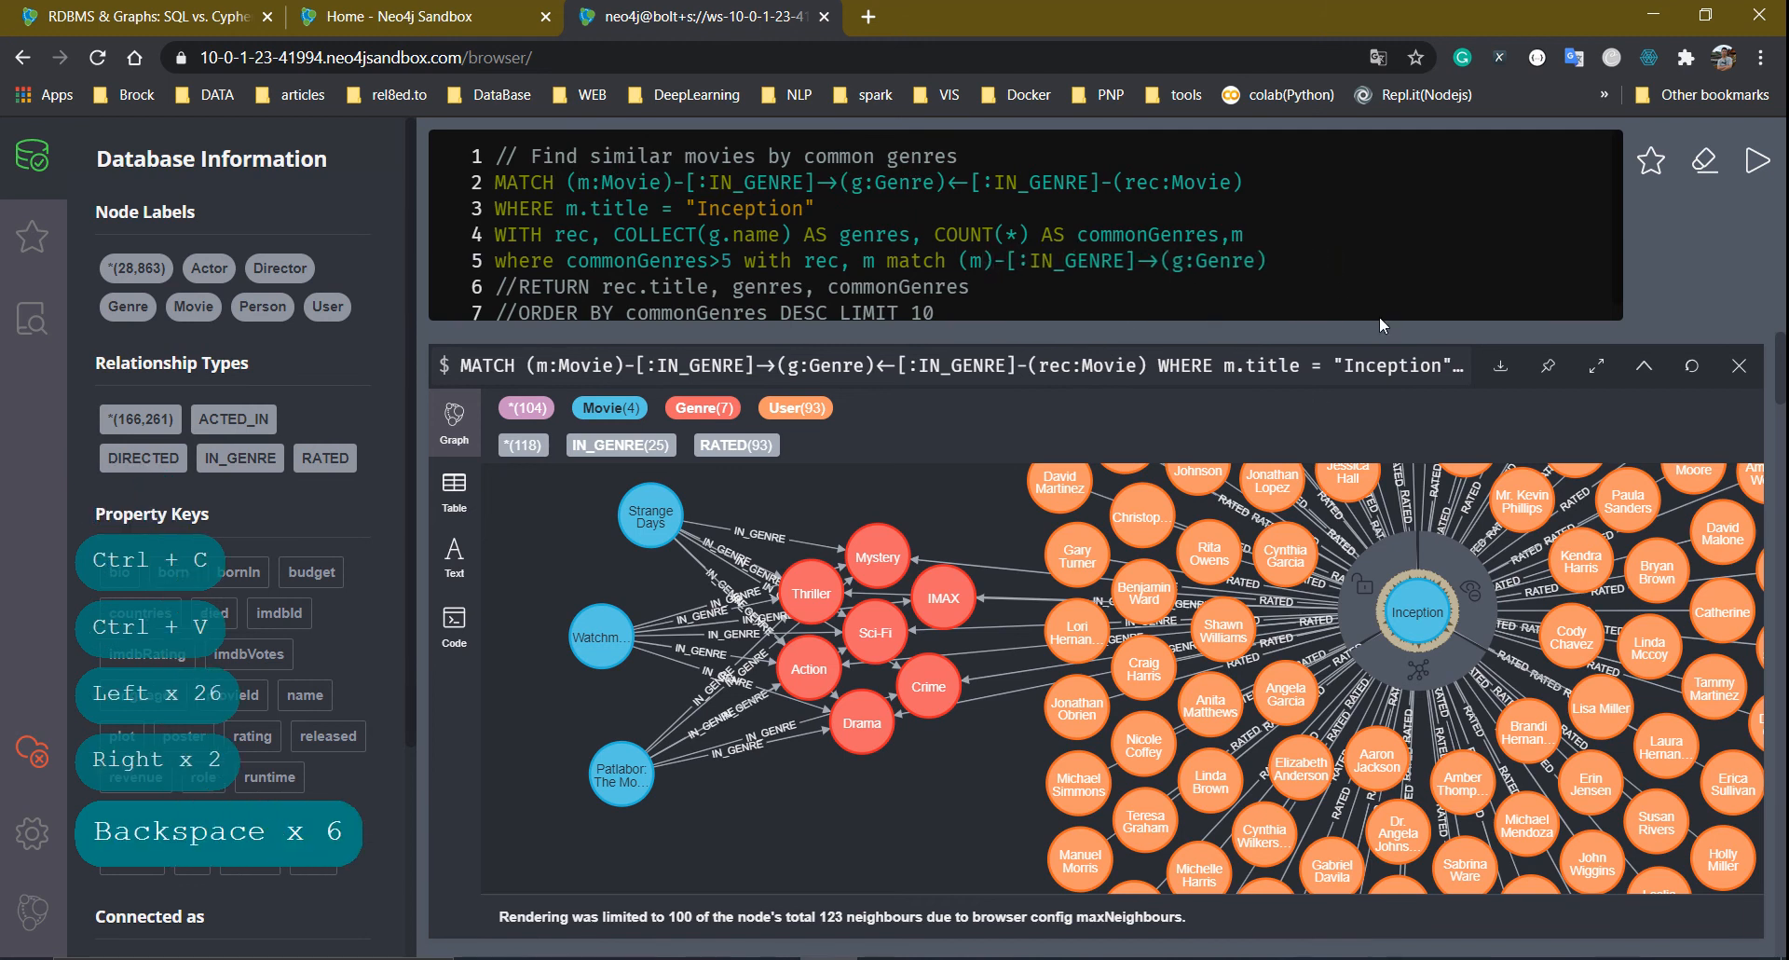
type("return rec,")
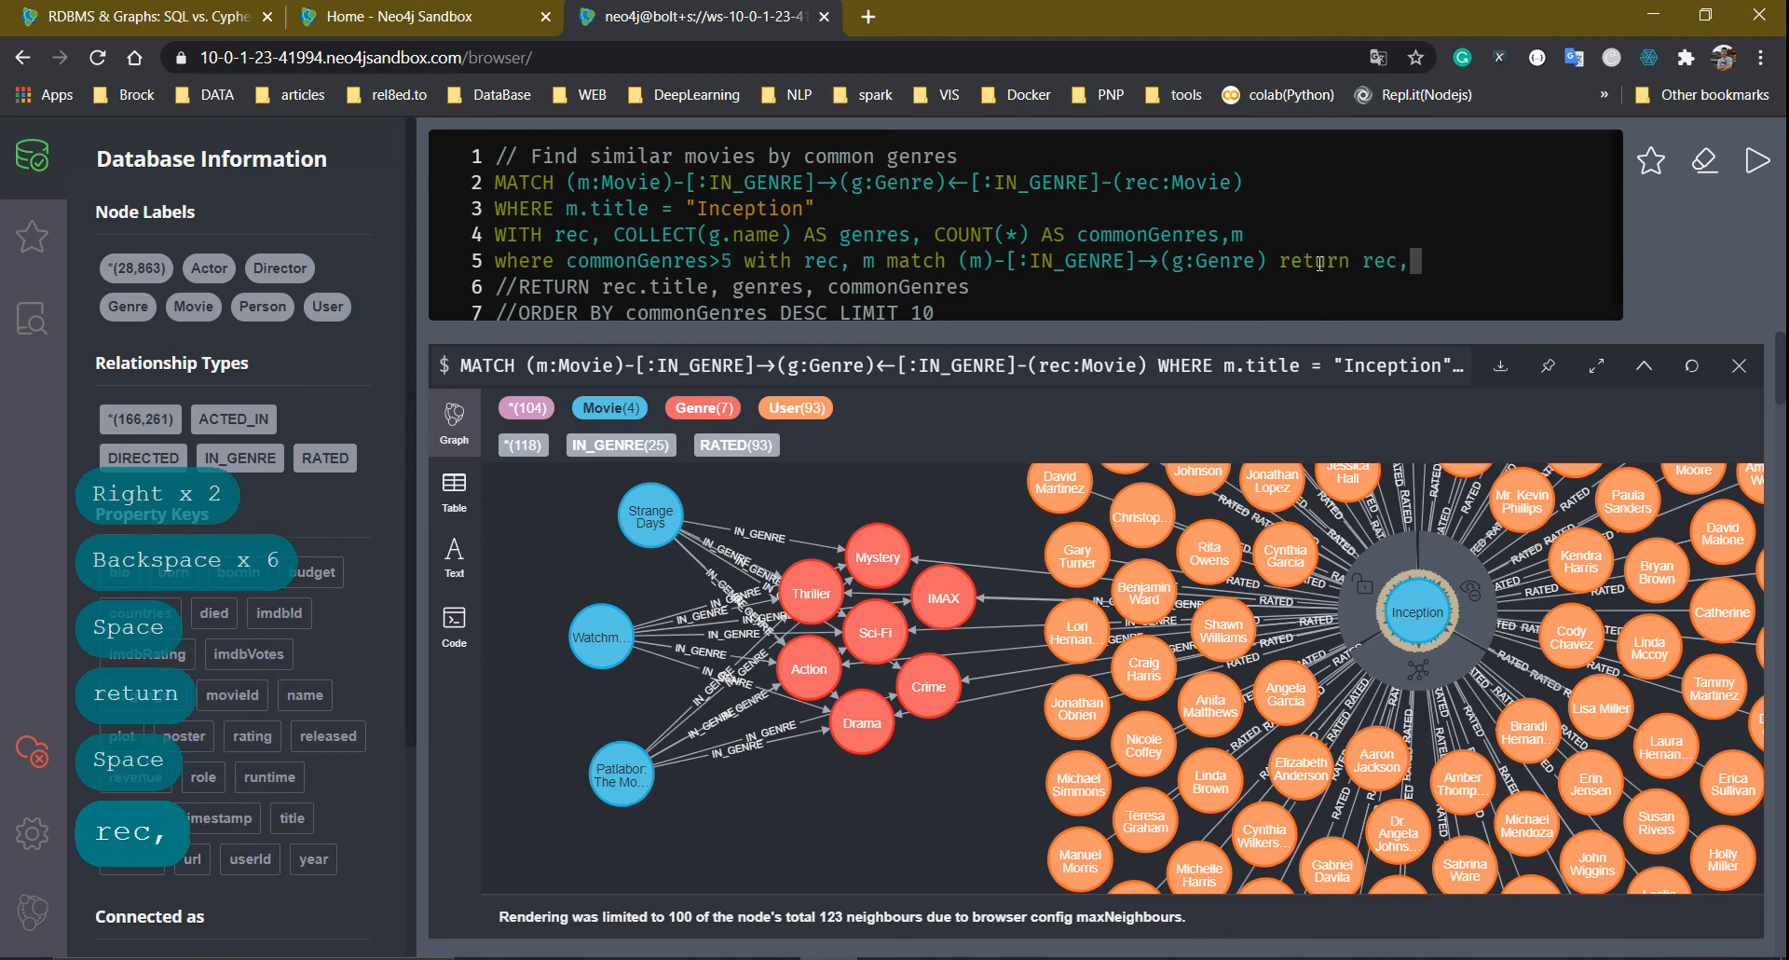
type("m,g")
key("Return")
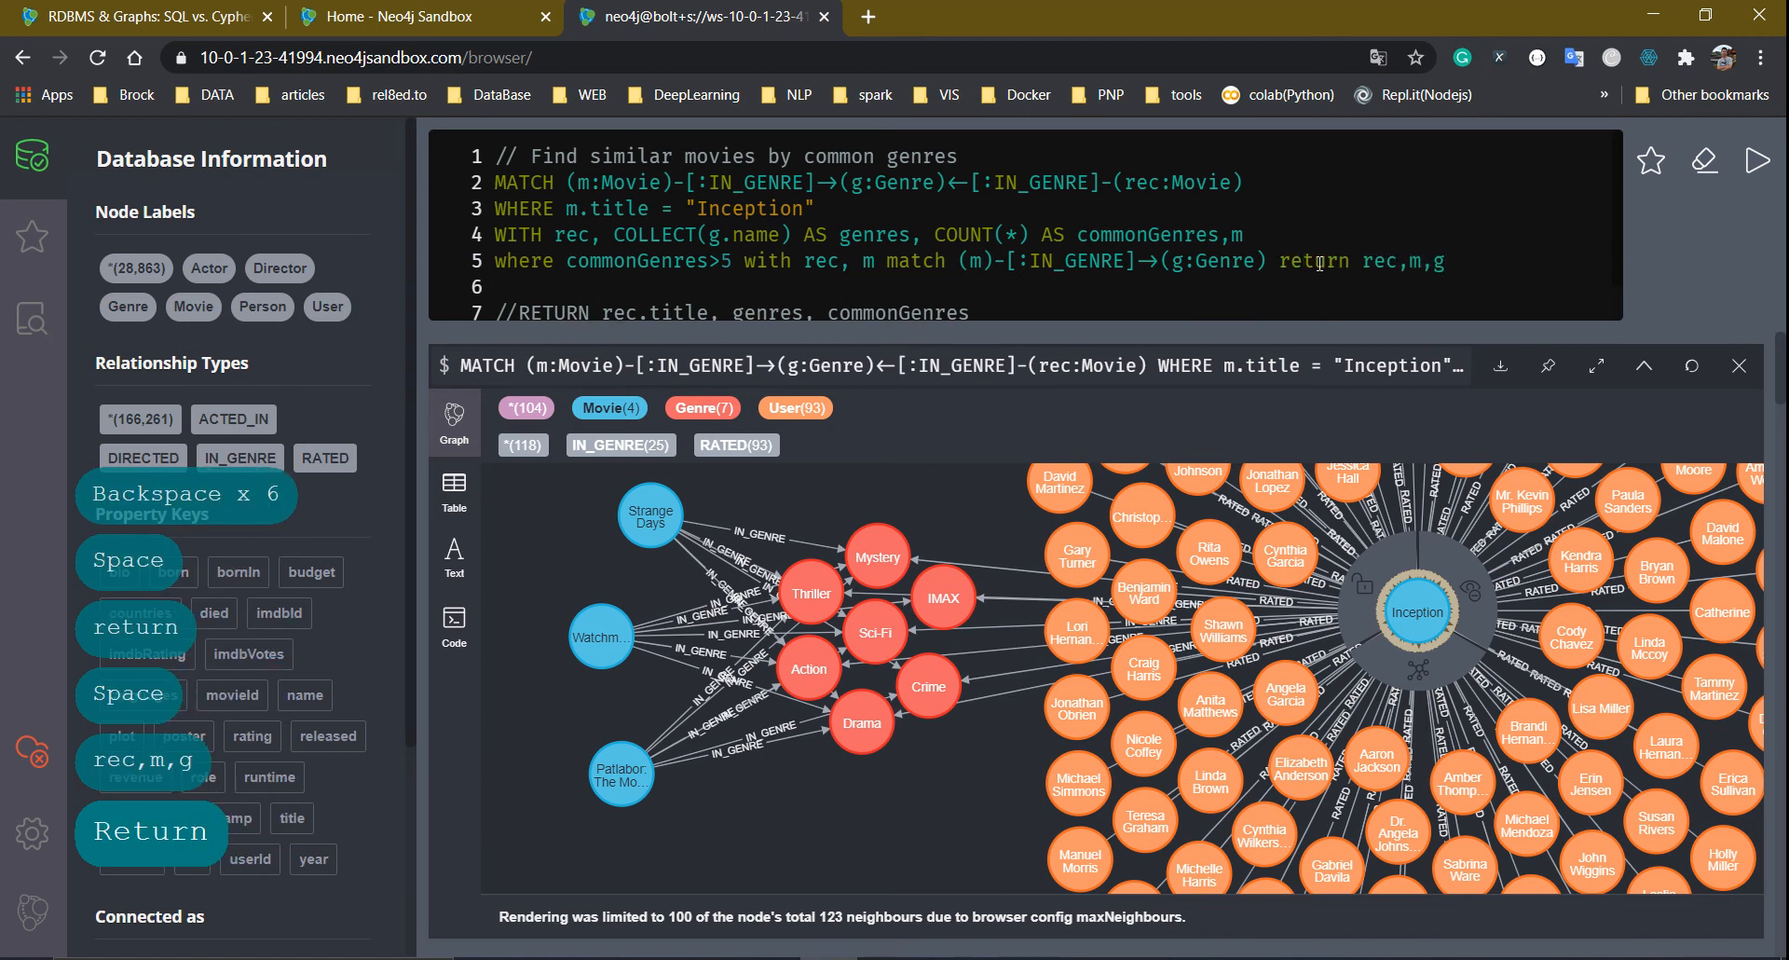
key("ctrl+Return")
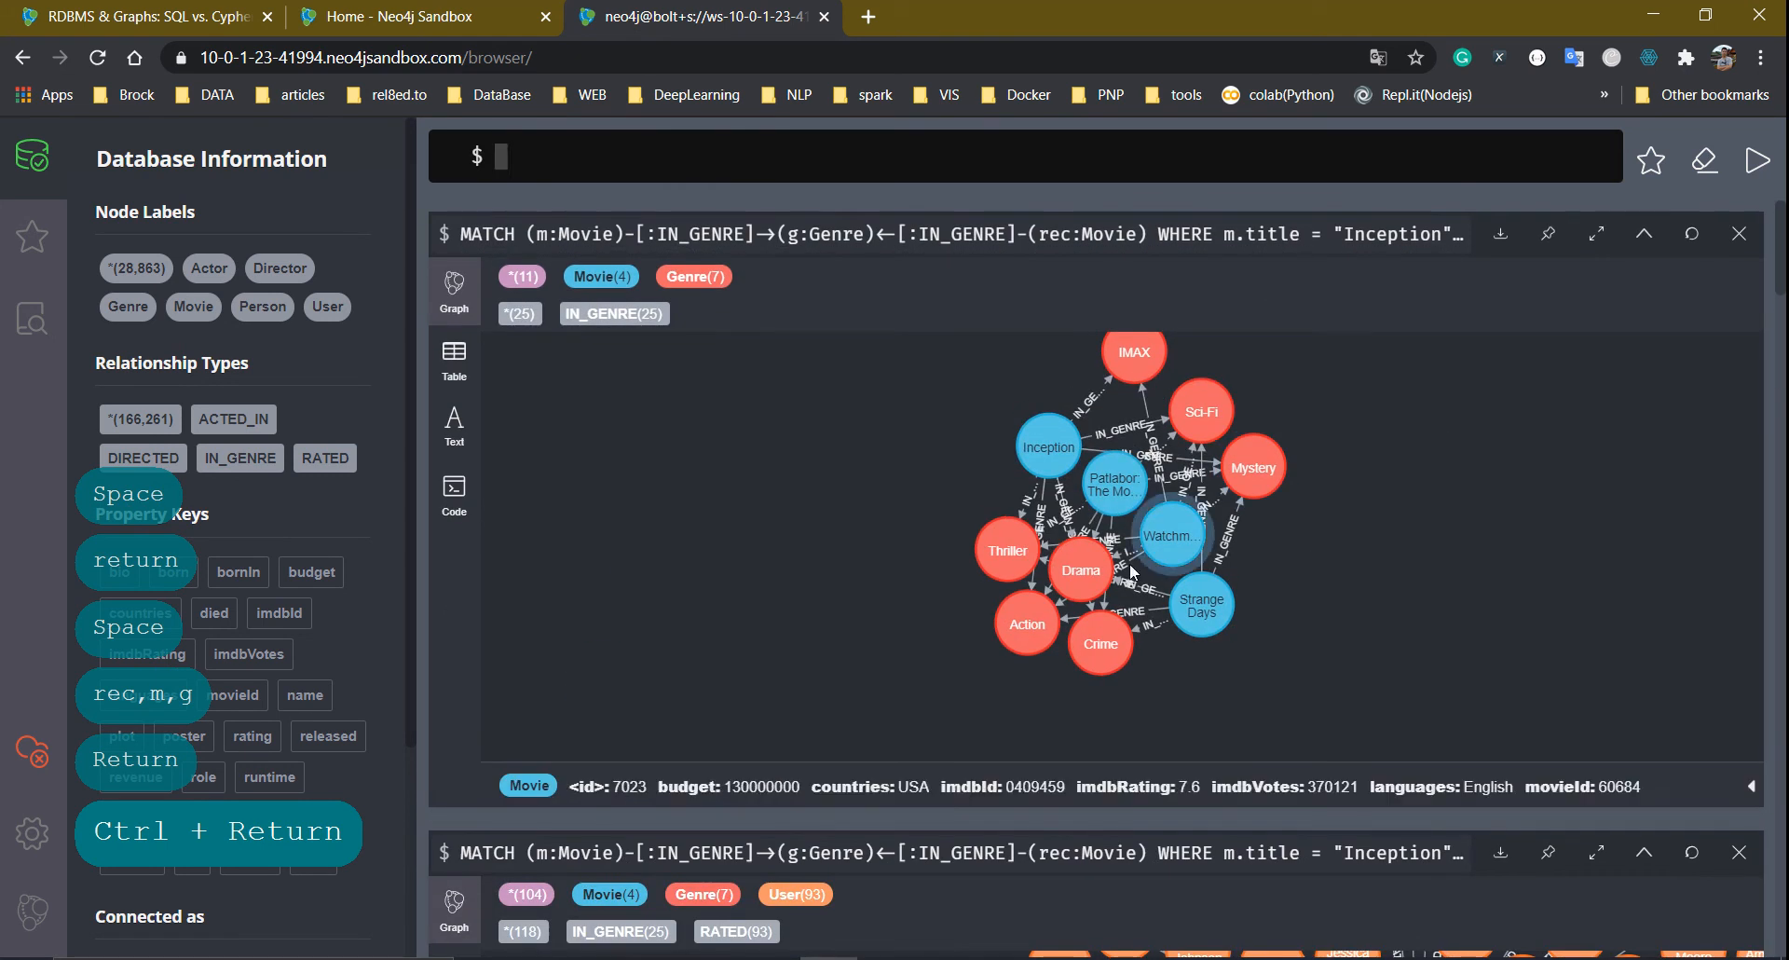
Drag Sci-Fi right, Inception left and Watchmen down to start untangling the genre graph
left_click(1202, 411)
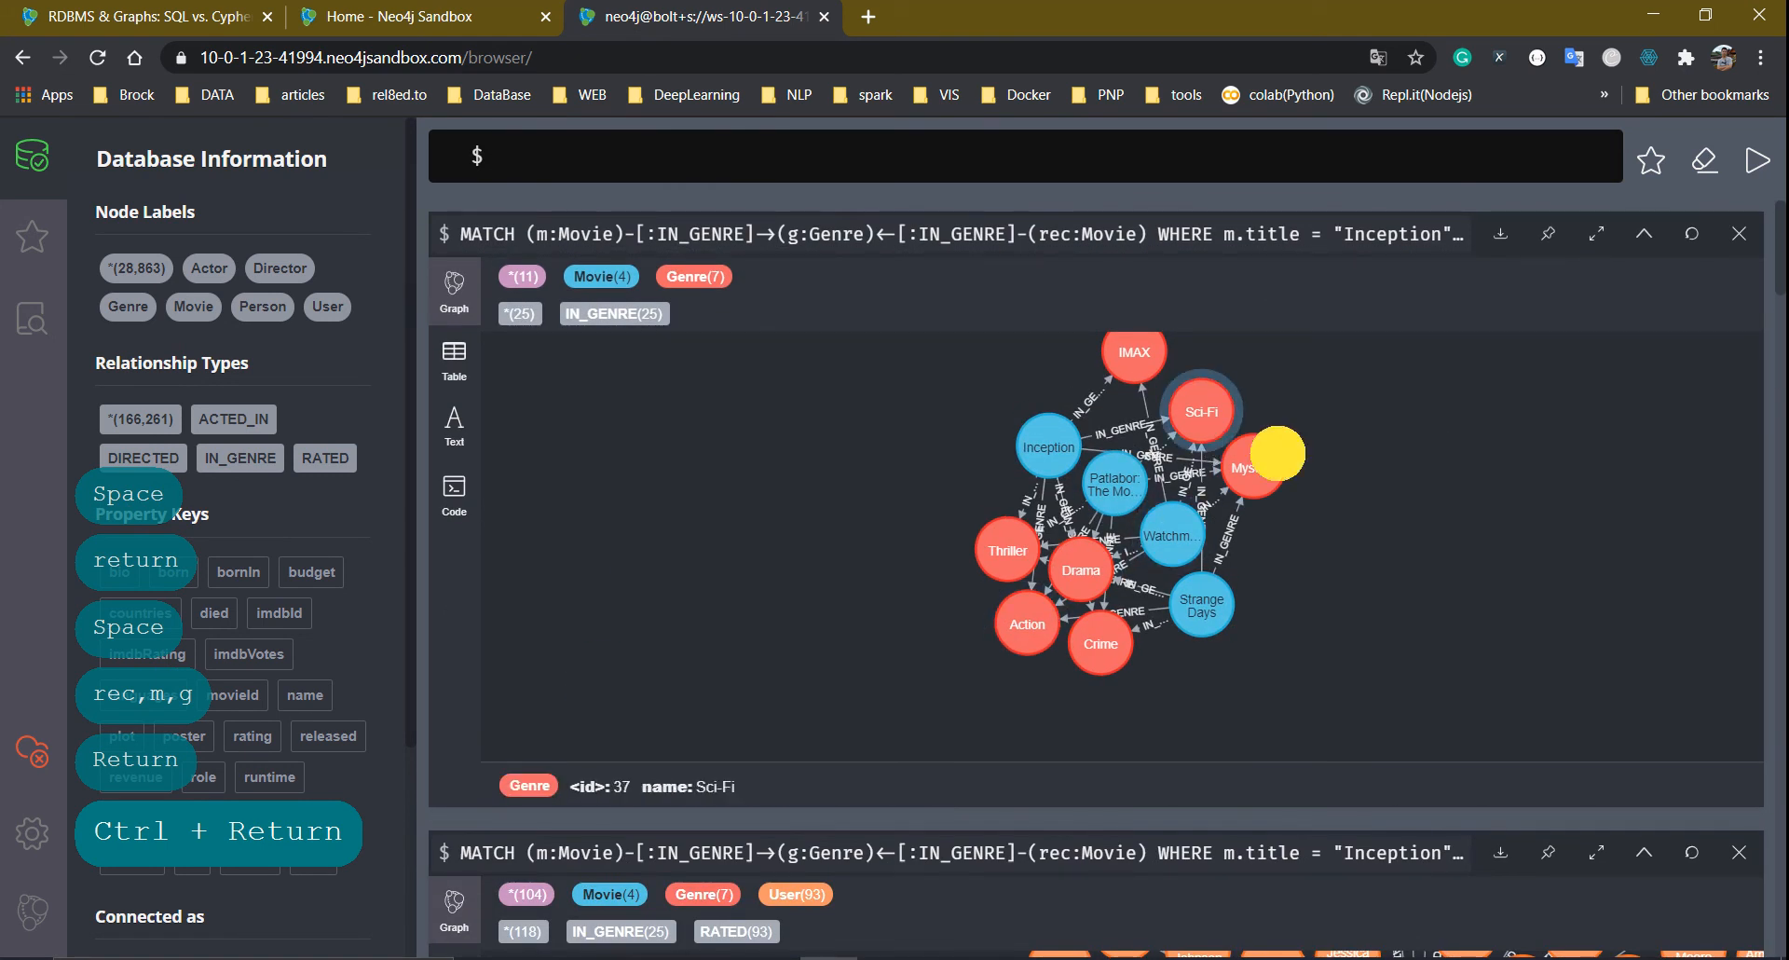
left_click_drag(1278, 454, 1470, 490)
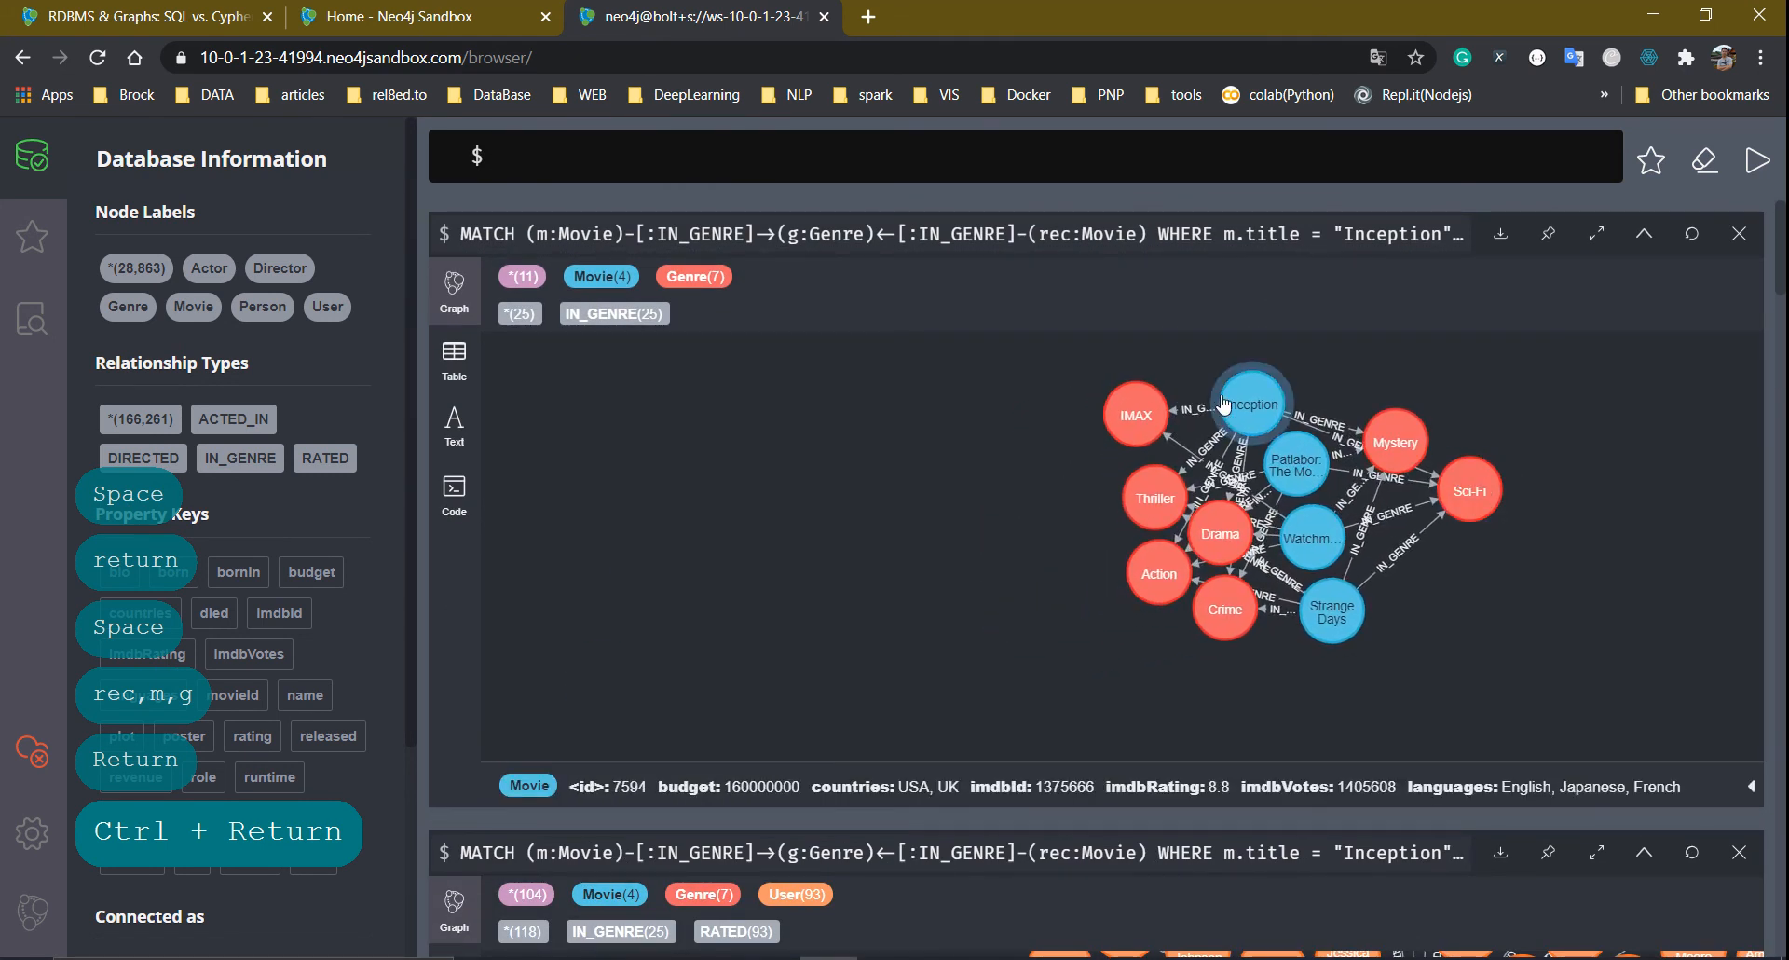
left_click_drag(1224, 404, 700, 466)
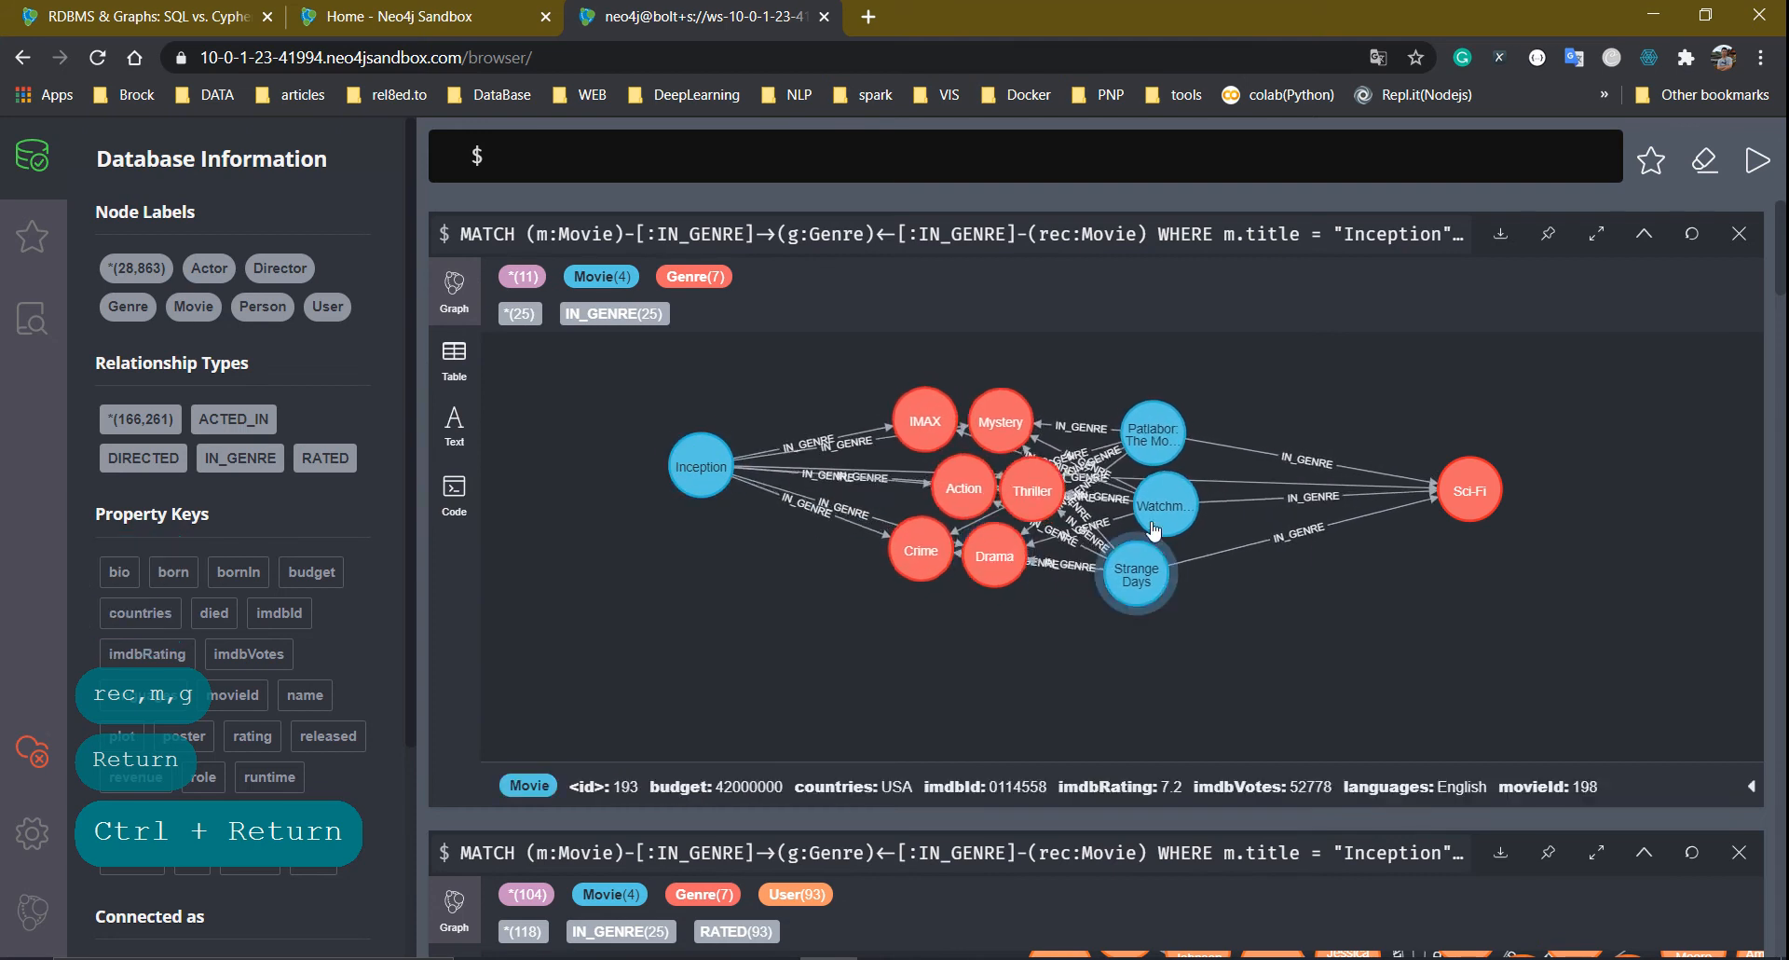
left_click_drag(1154, 531, 1430, 689)
left_click(854, 446)
left_click(1469, 490)
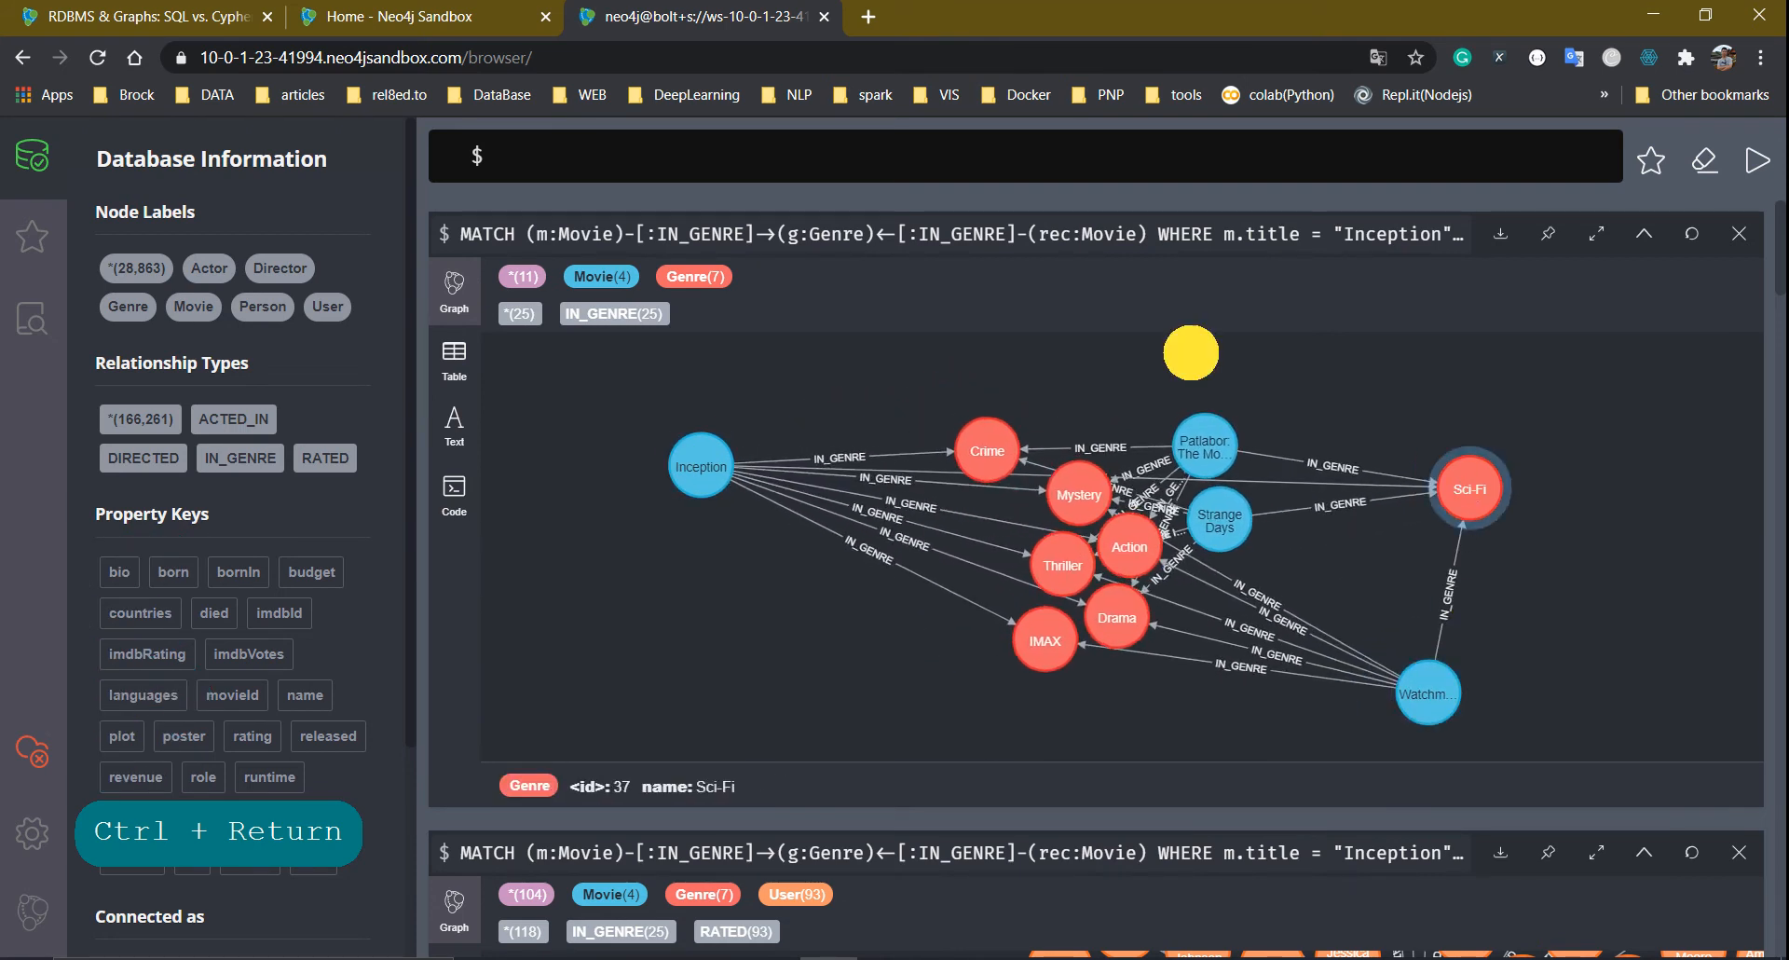
Spread out Strange Days, Patlabor, Thriller and Action, then reload the commonGenres>5 query
left_click_drag(1165, 449, 1569, 514)
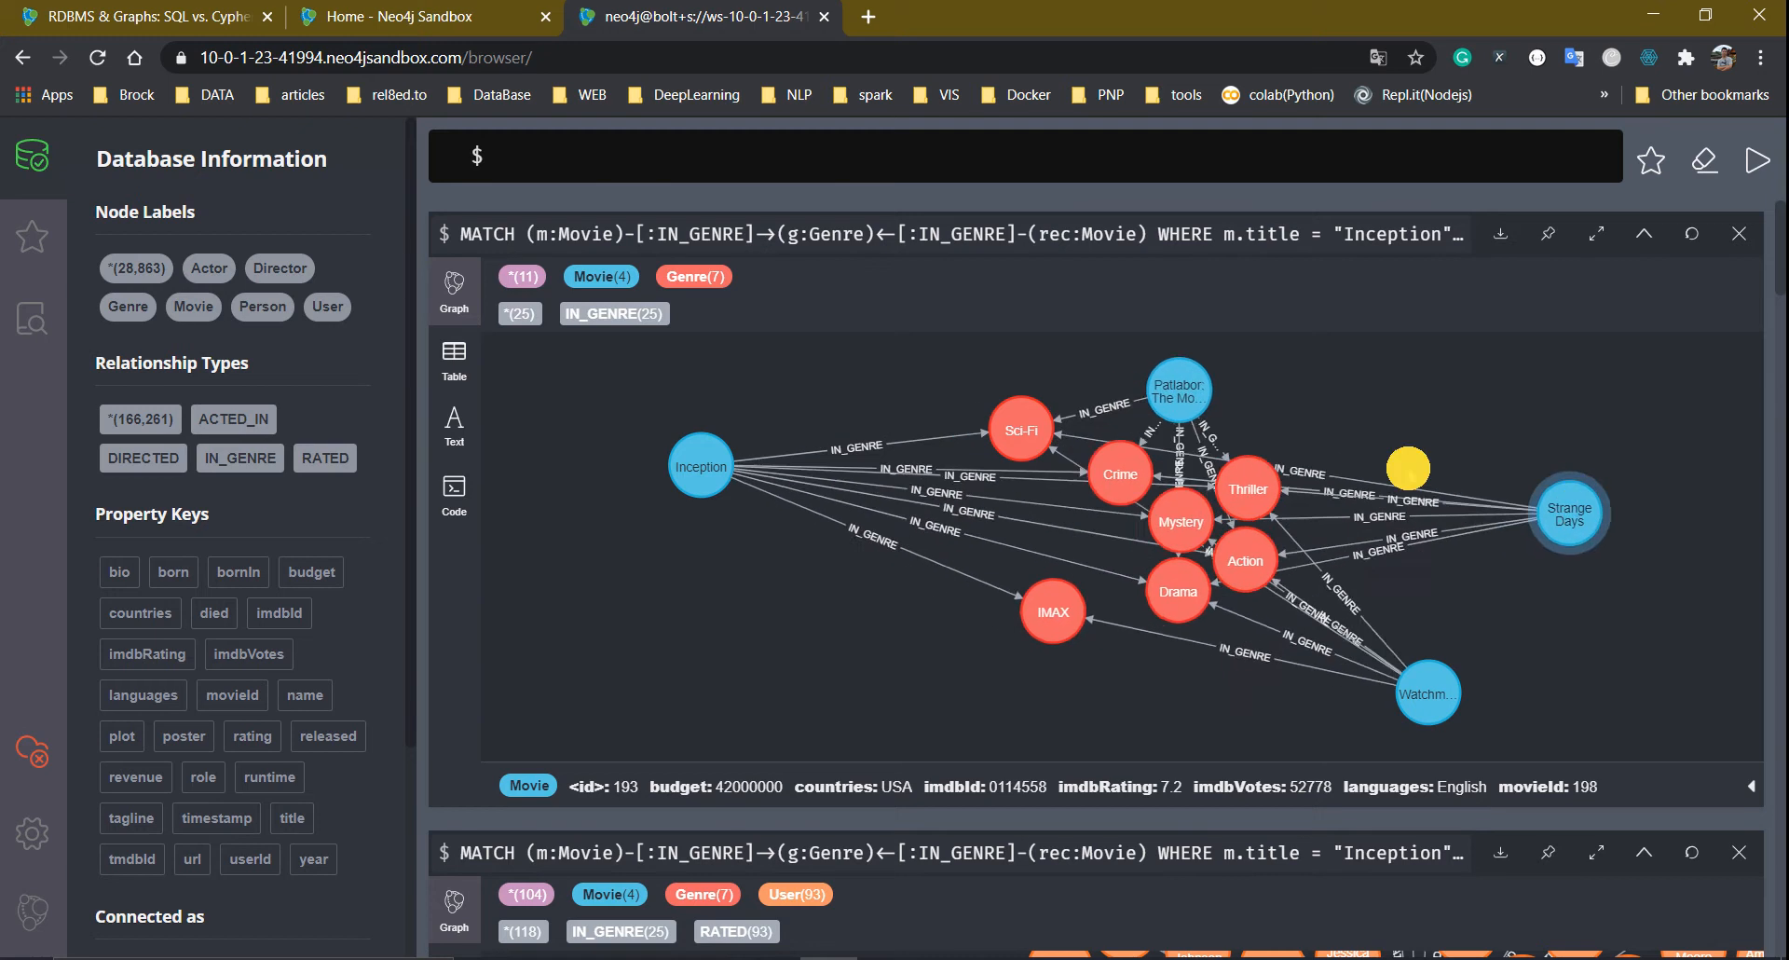
left_click_drag(1178, 390, 1542, 377)
left_click(1270, 473)
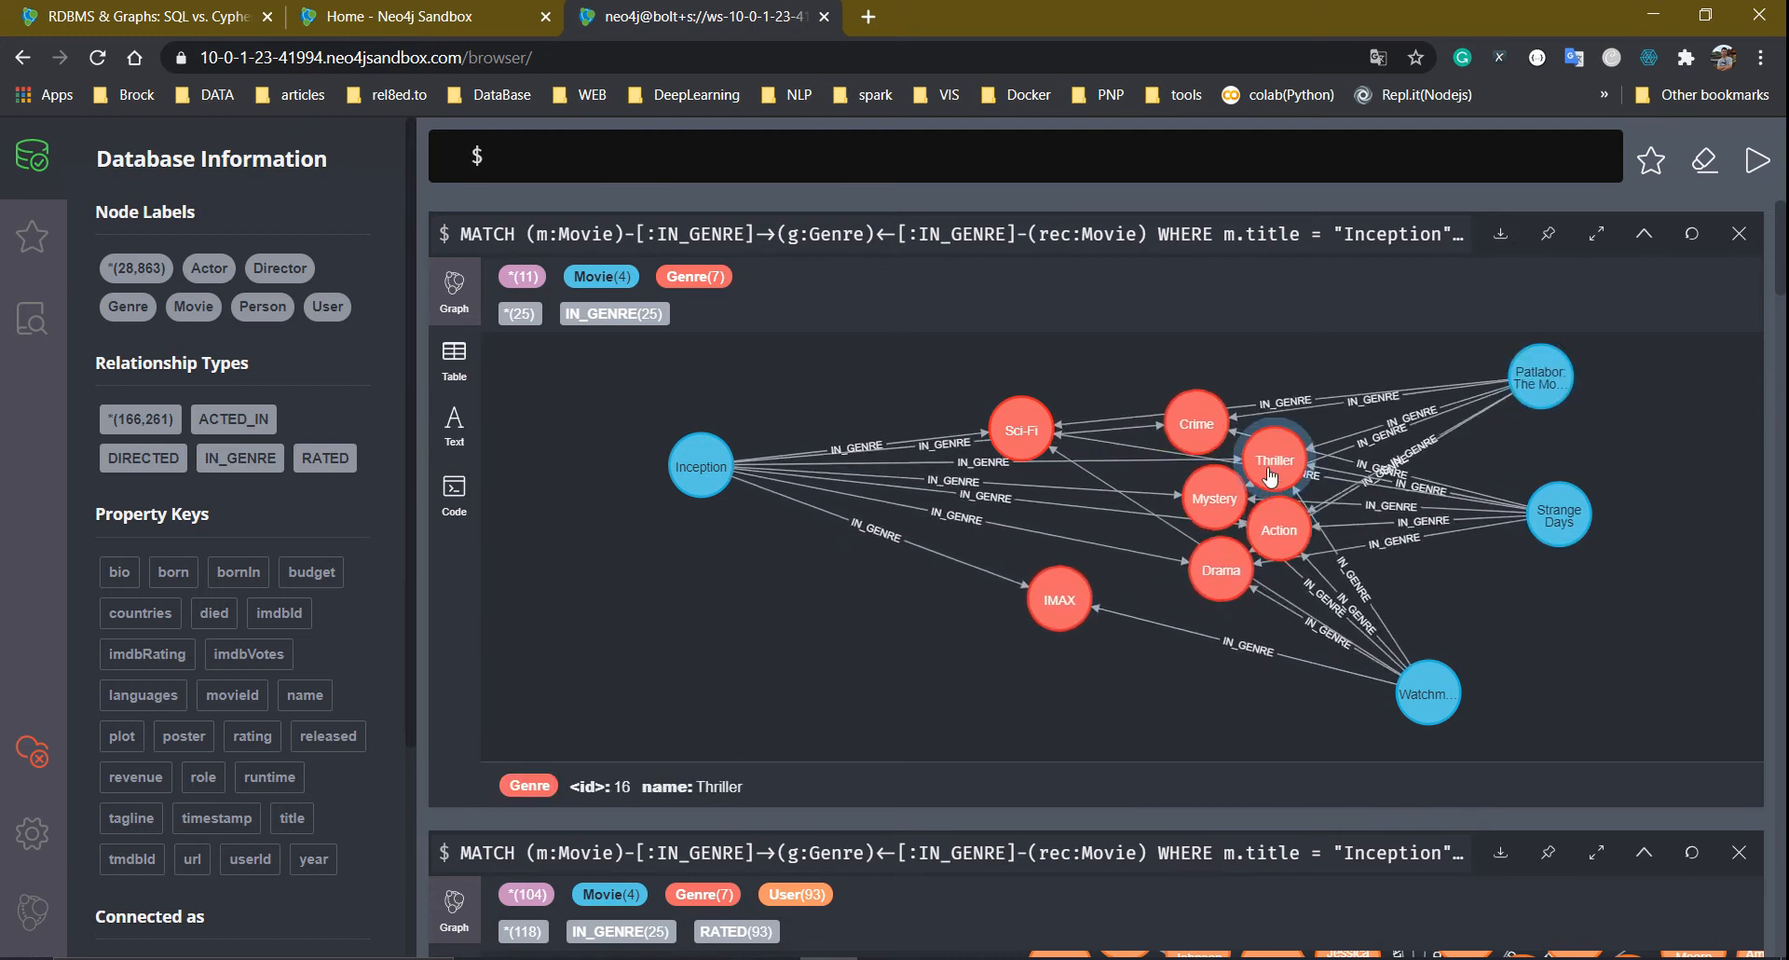
left_click_drag(1270, 474, 987, 463)
left_click(1230, 488)
left_click(1199, 559)
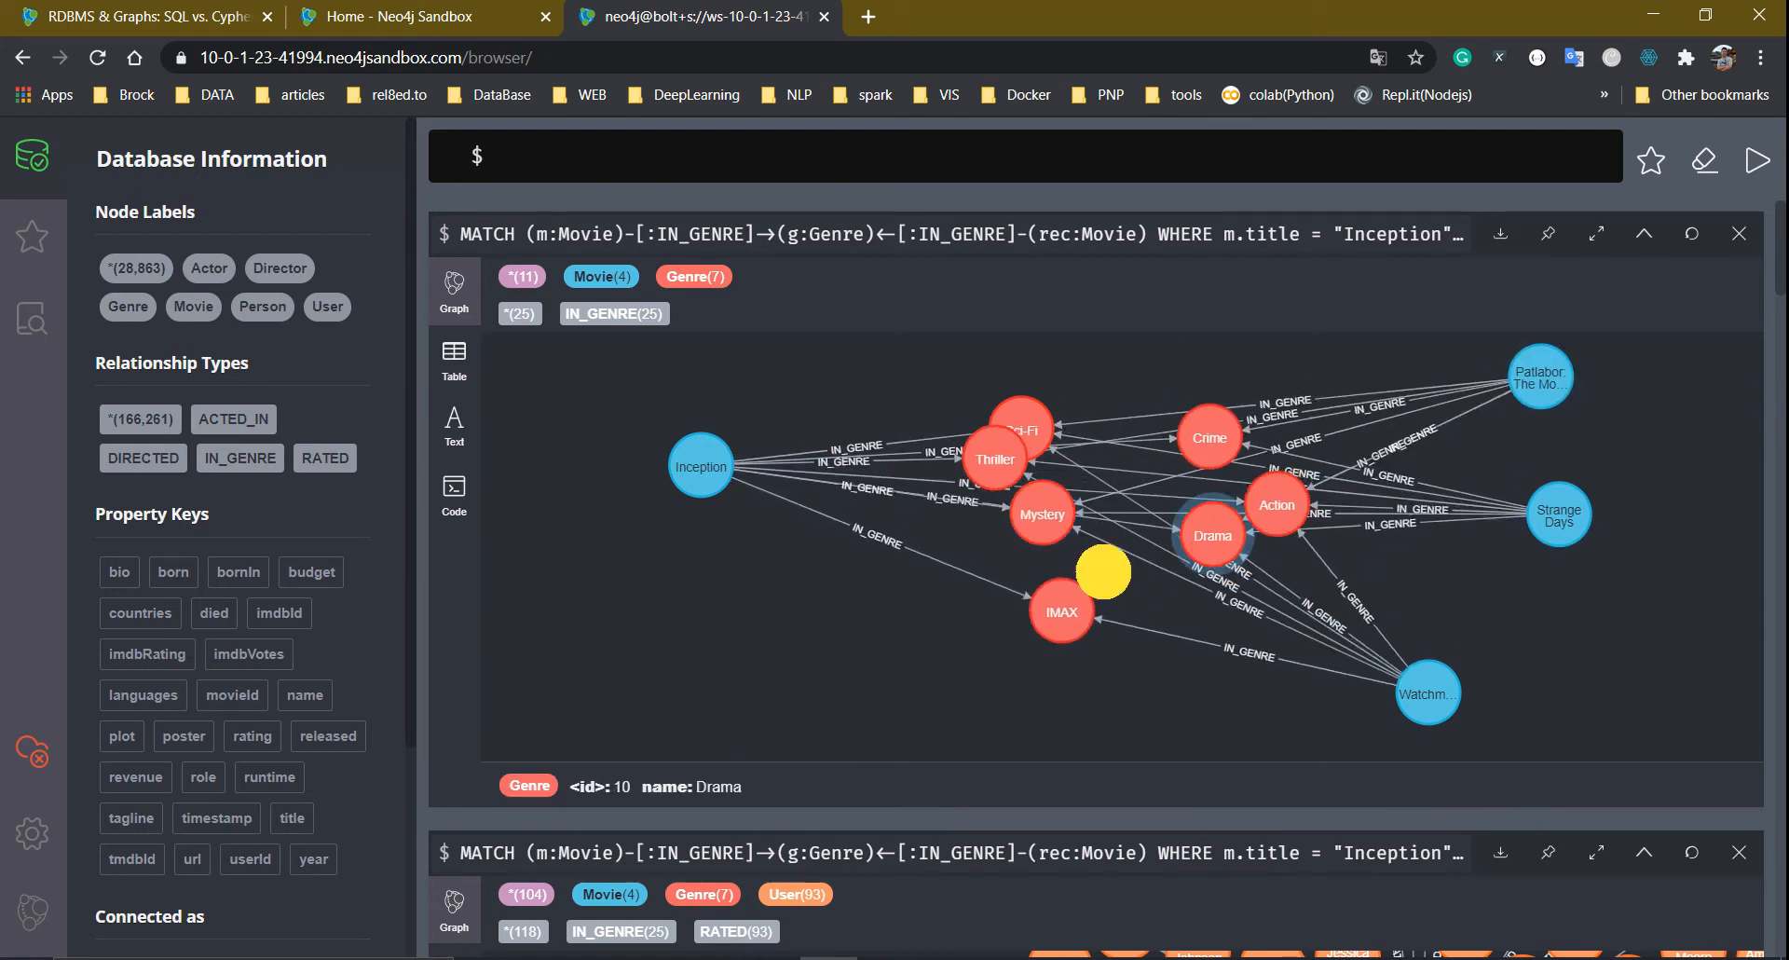
left_click_drag(1300, 522, 904, 615)
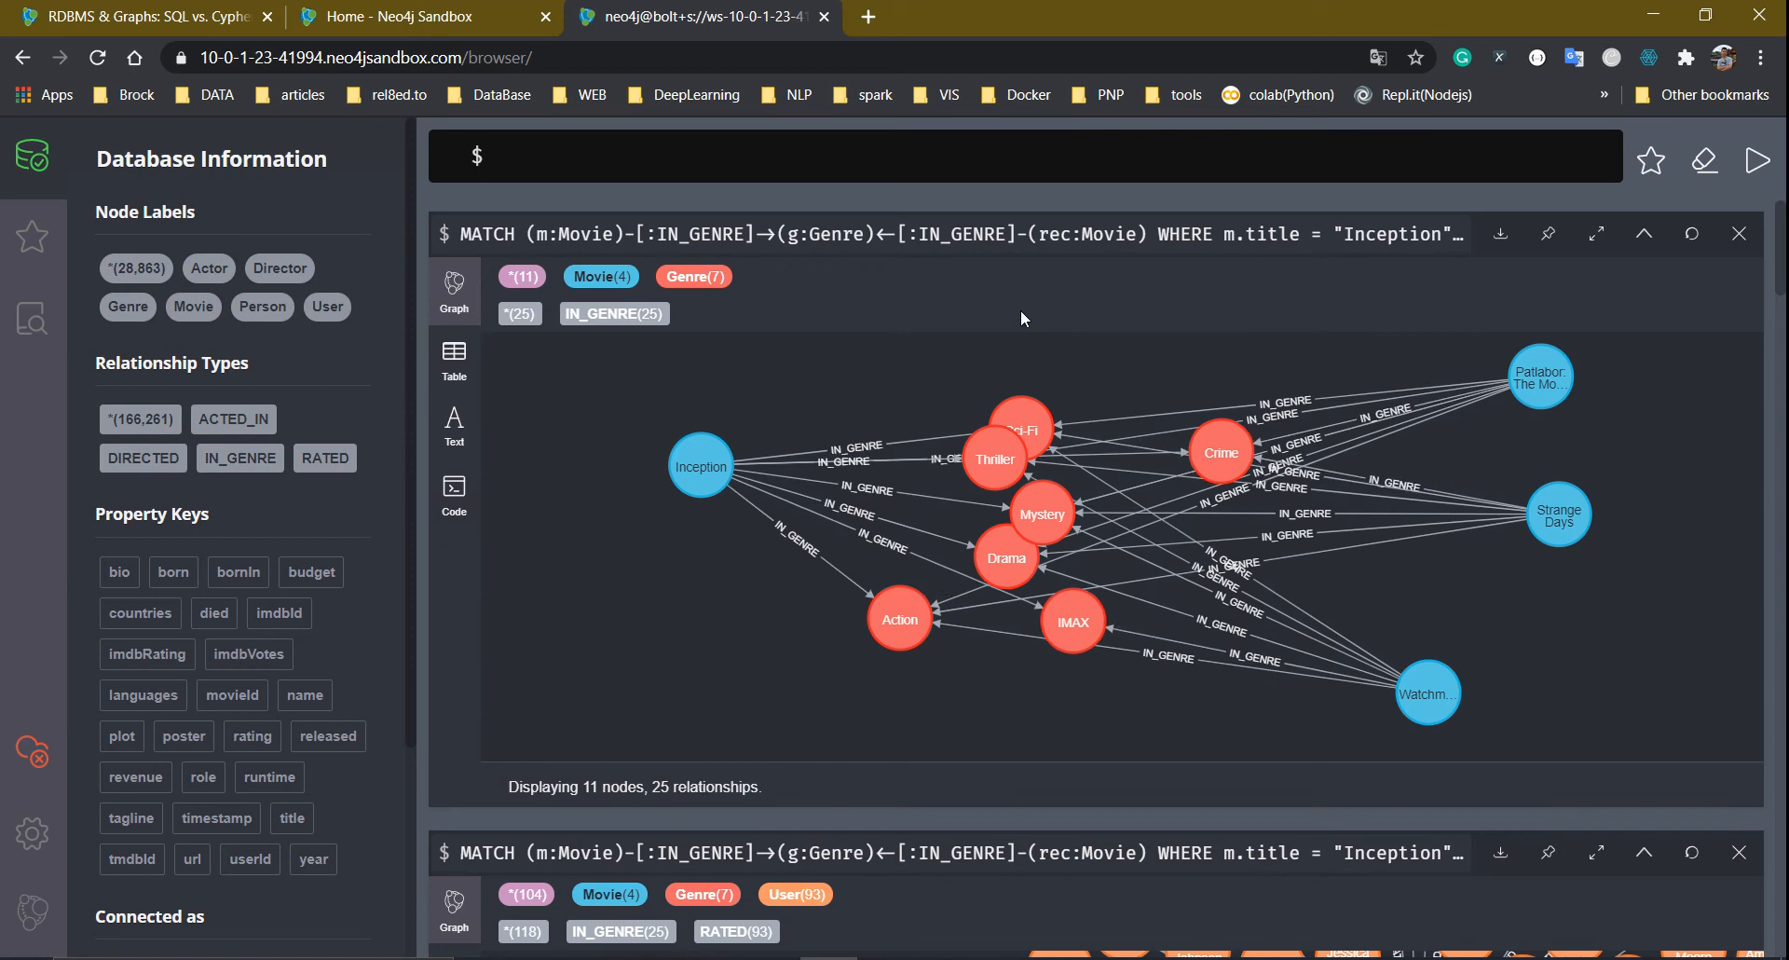
left_click(1038, 235)
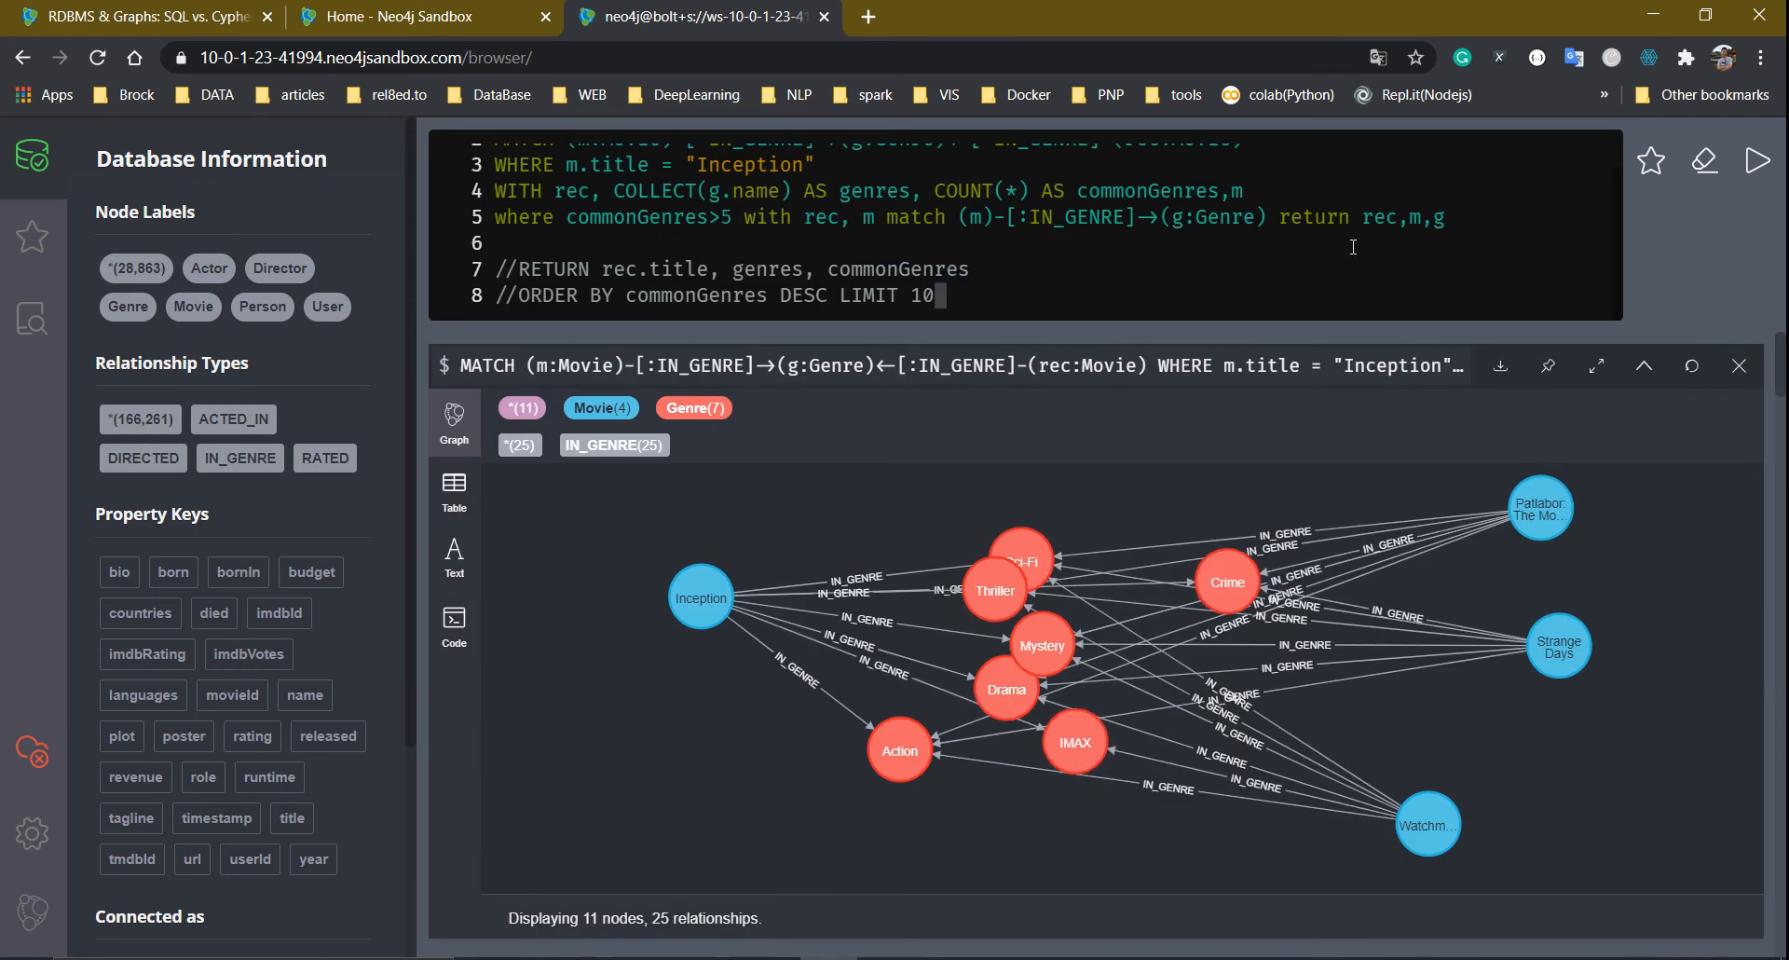
Change the threshold to commonGenres>4, put the next clause on its own line, and rerun
scroll(732, 278, "up", 1)
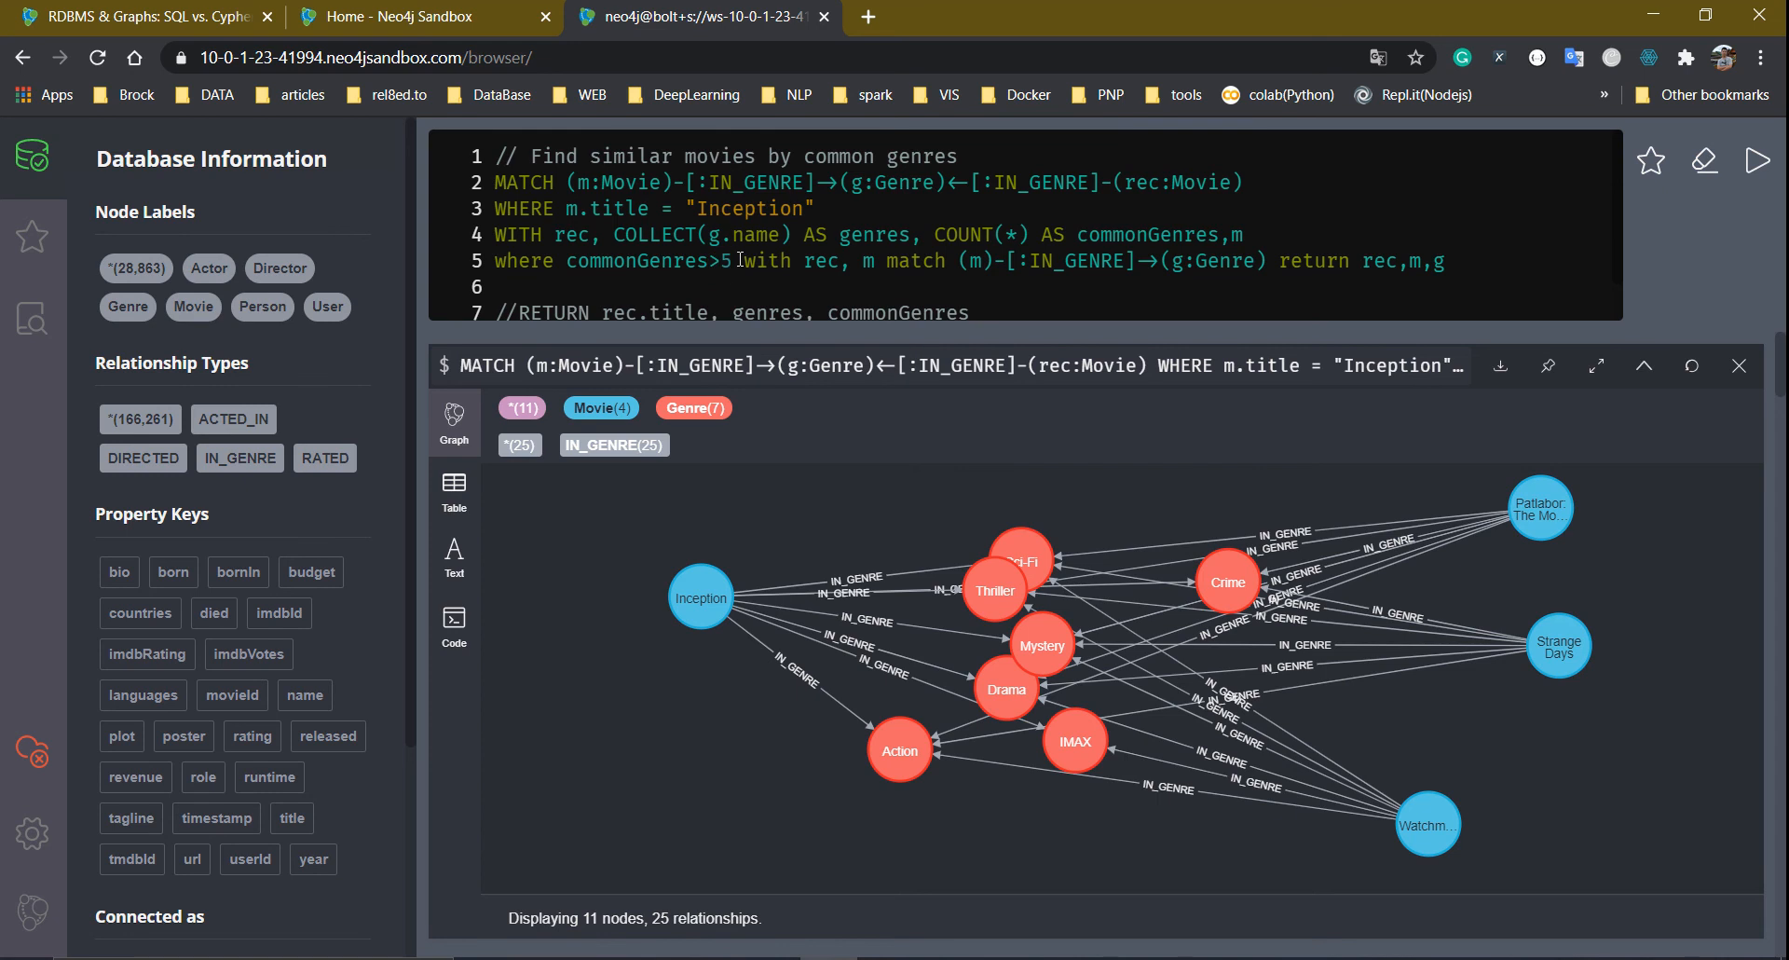
key("Right")
key("BackSpace")
type("4")
key("Return")
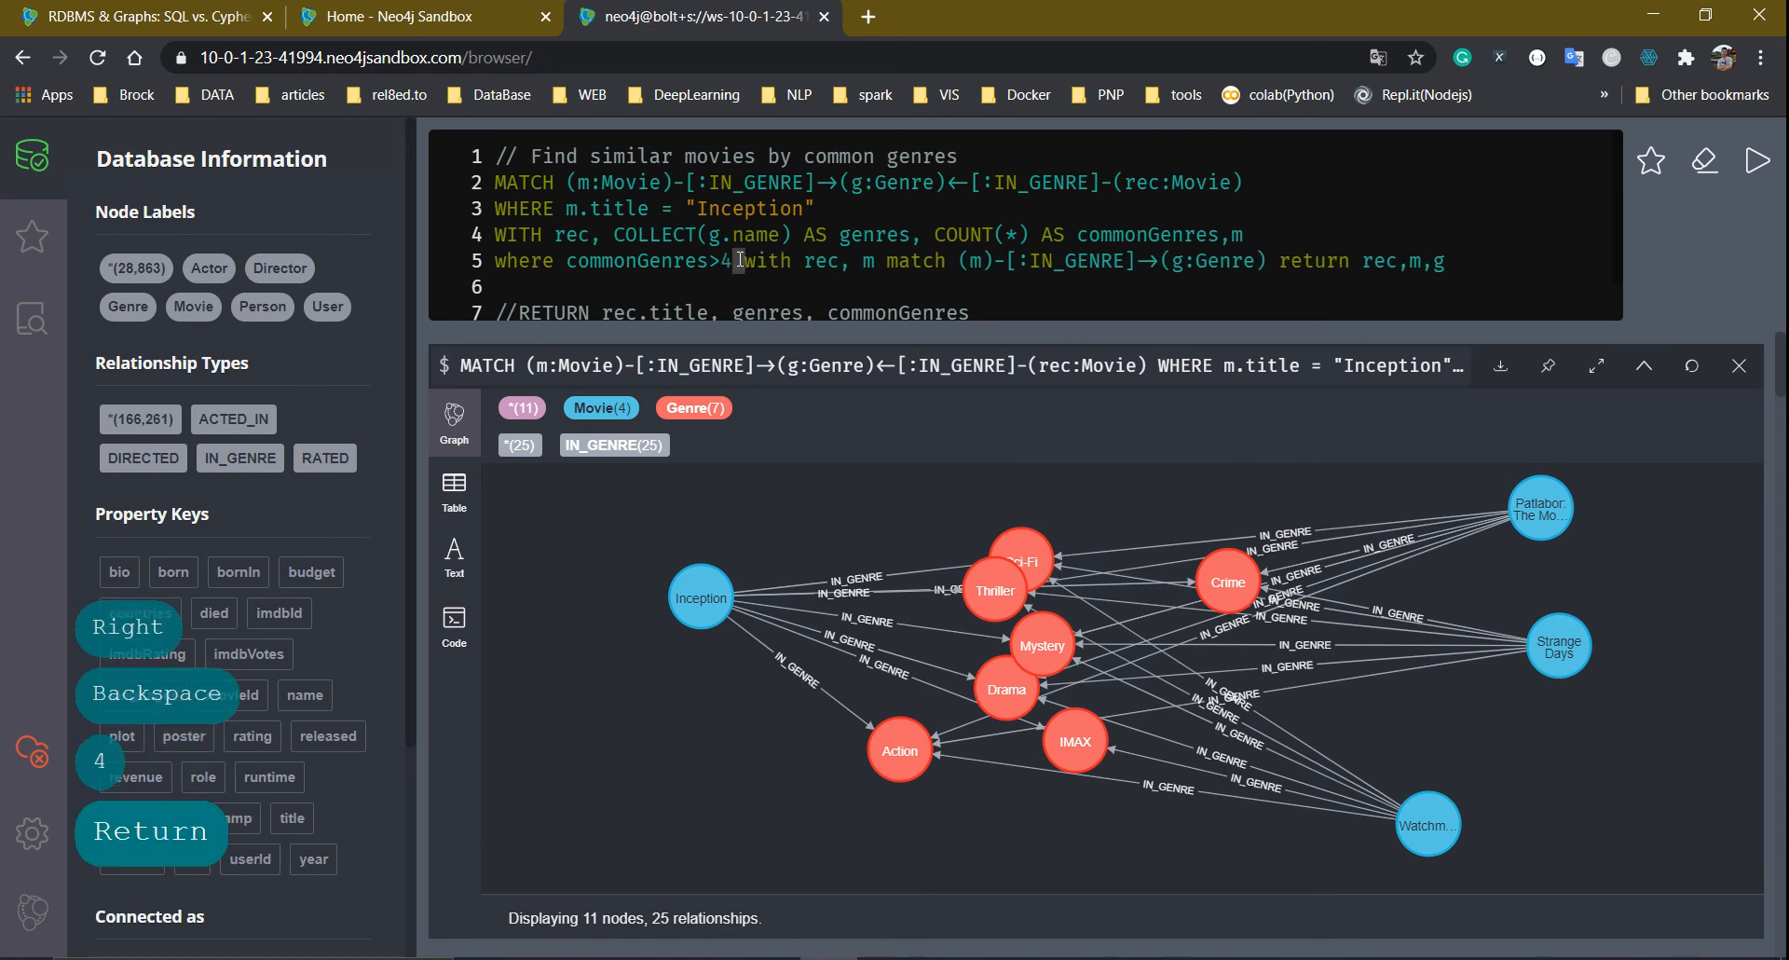
key("ctrl+Return")
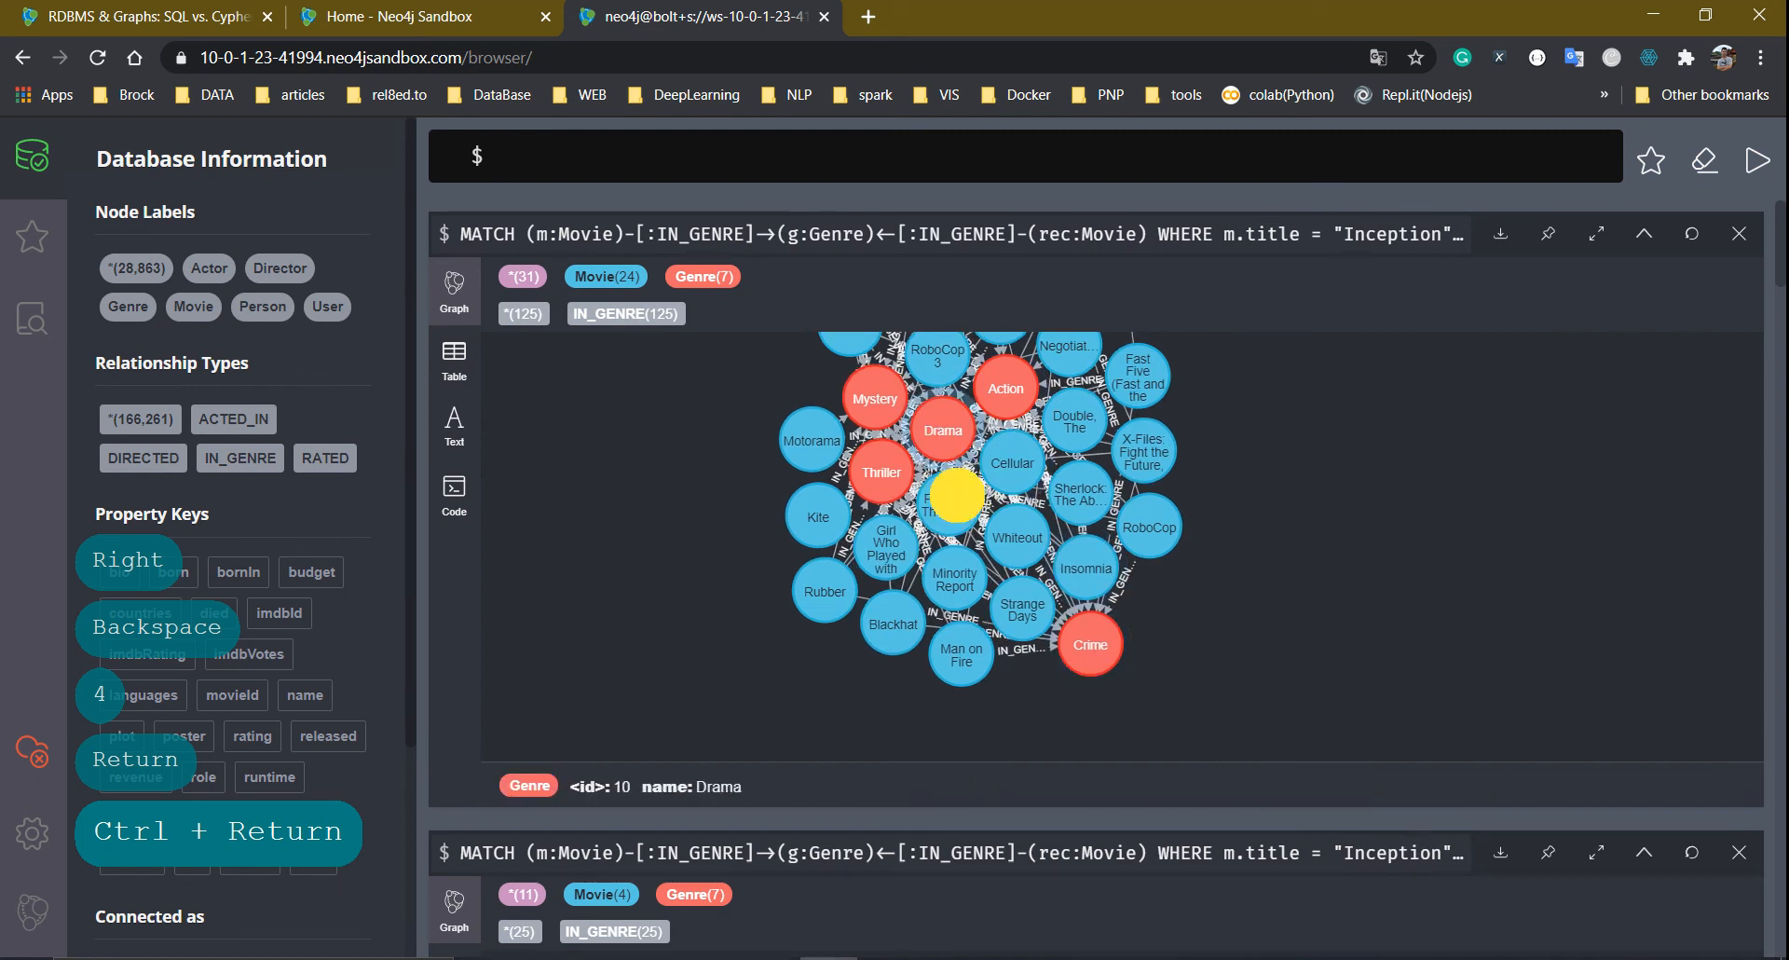
Move Inception and Sci-Fi left, and IMAX, Source Code, Strange Days and Knowing right
left_click(957, 495)
left_click(1361, 484)
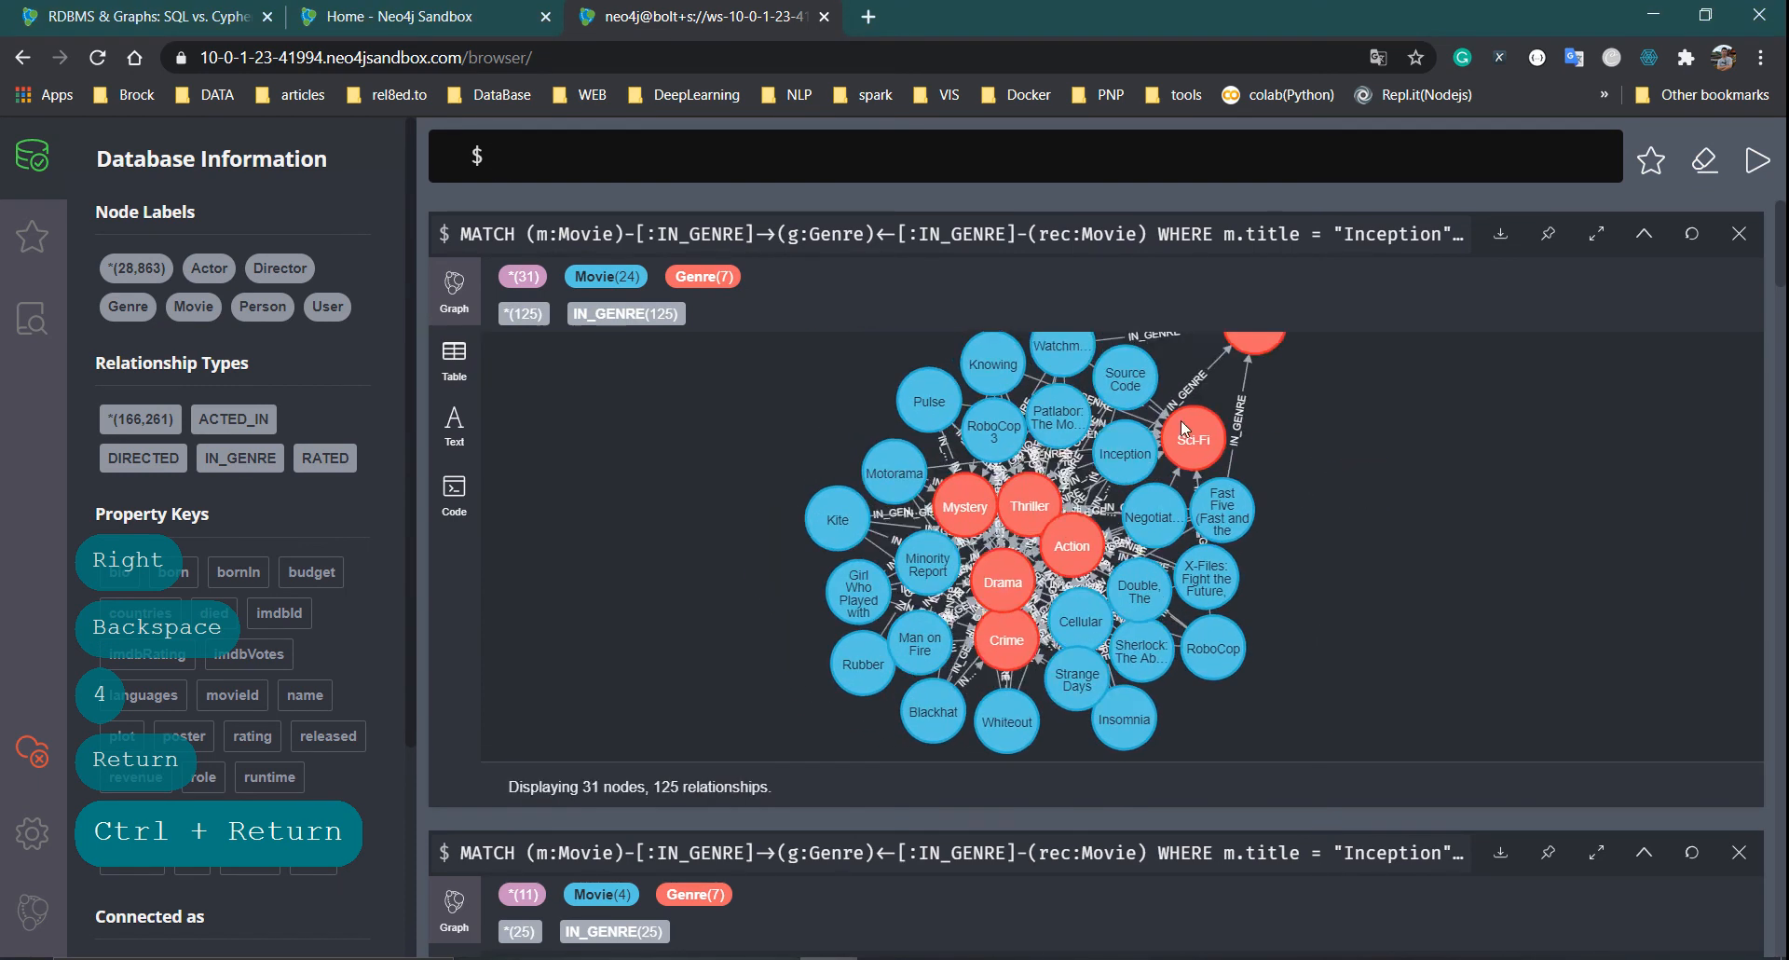
left_click_drag(1142, 461, 567, 474)
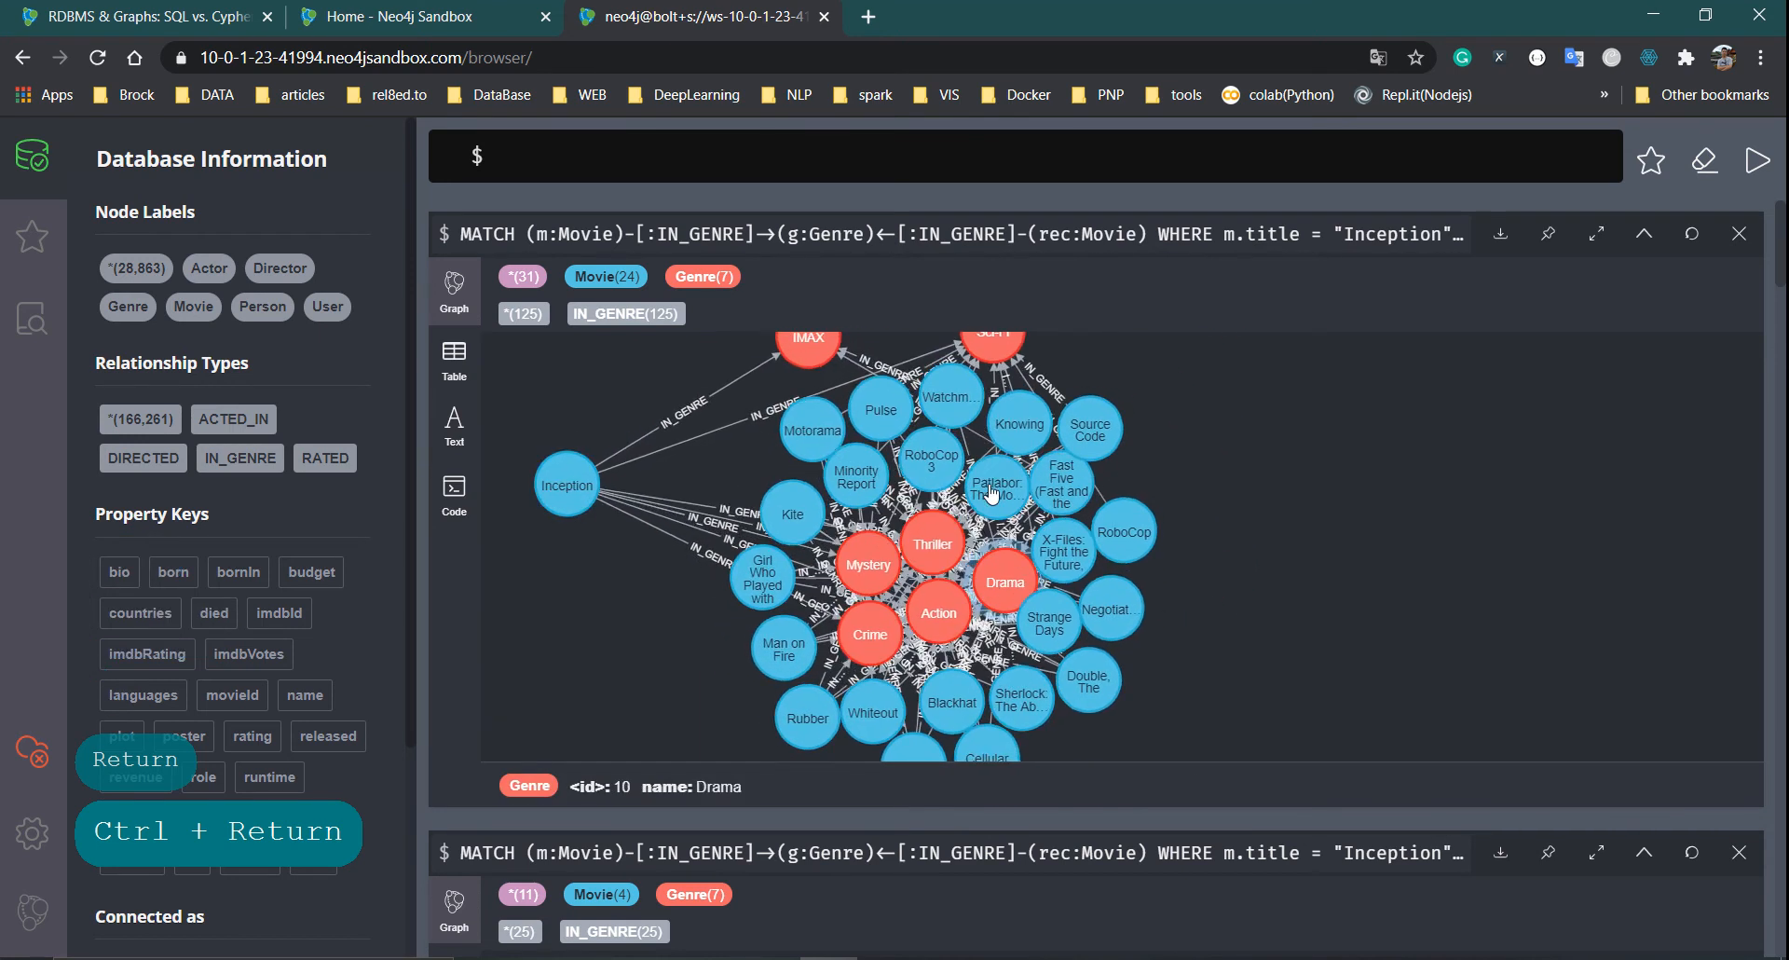
left_click_drag(800, 359, 627, 609)
left_click_drag(1015, 485, 1372, 539)
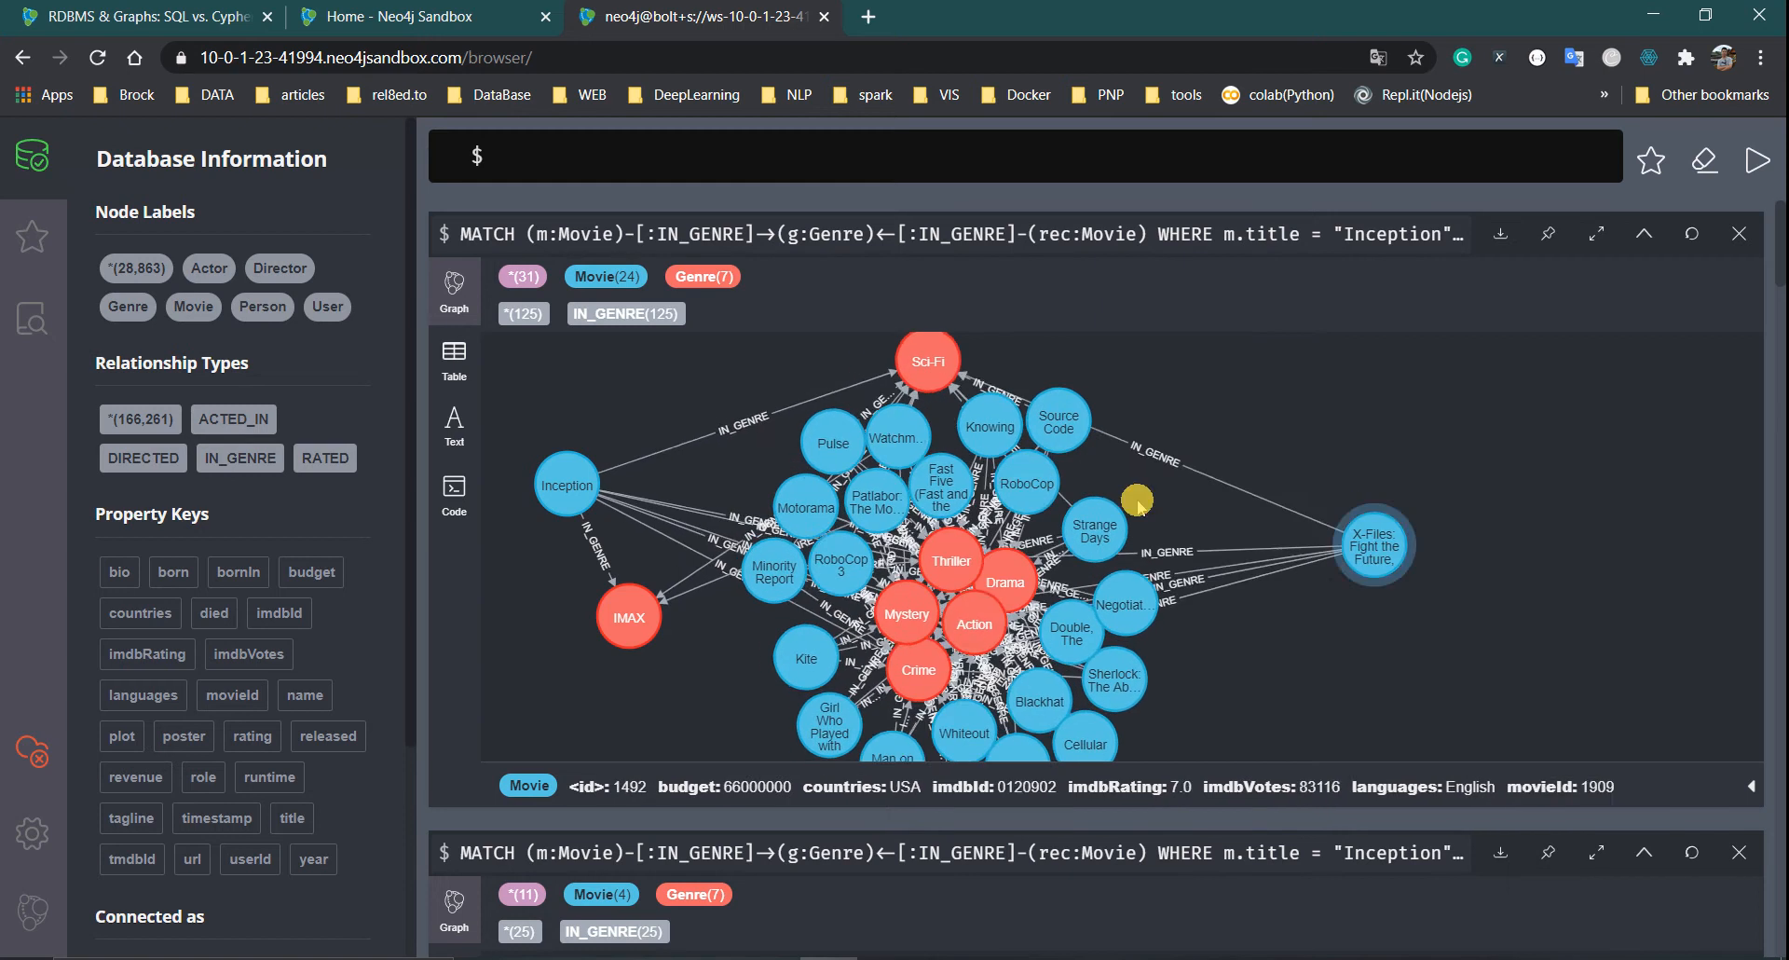
left_click_drag(1072, 436, 1534, 466)
left_click_drag(1177, 486, 1569, 490)
left_click_drag(1237, 457, 1518, 498)
left_click_drag(1258, 374, 756, 404)
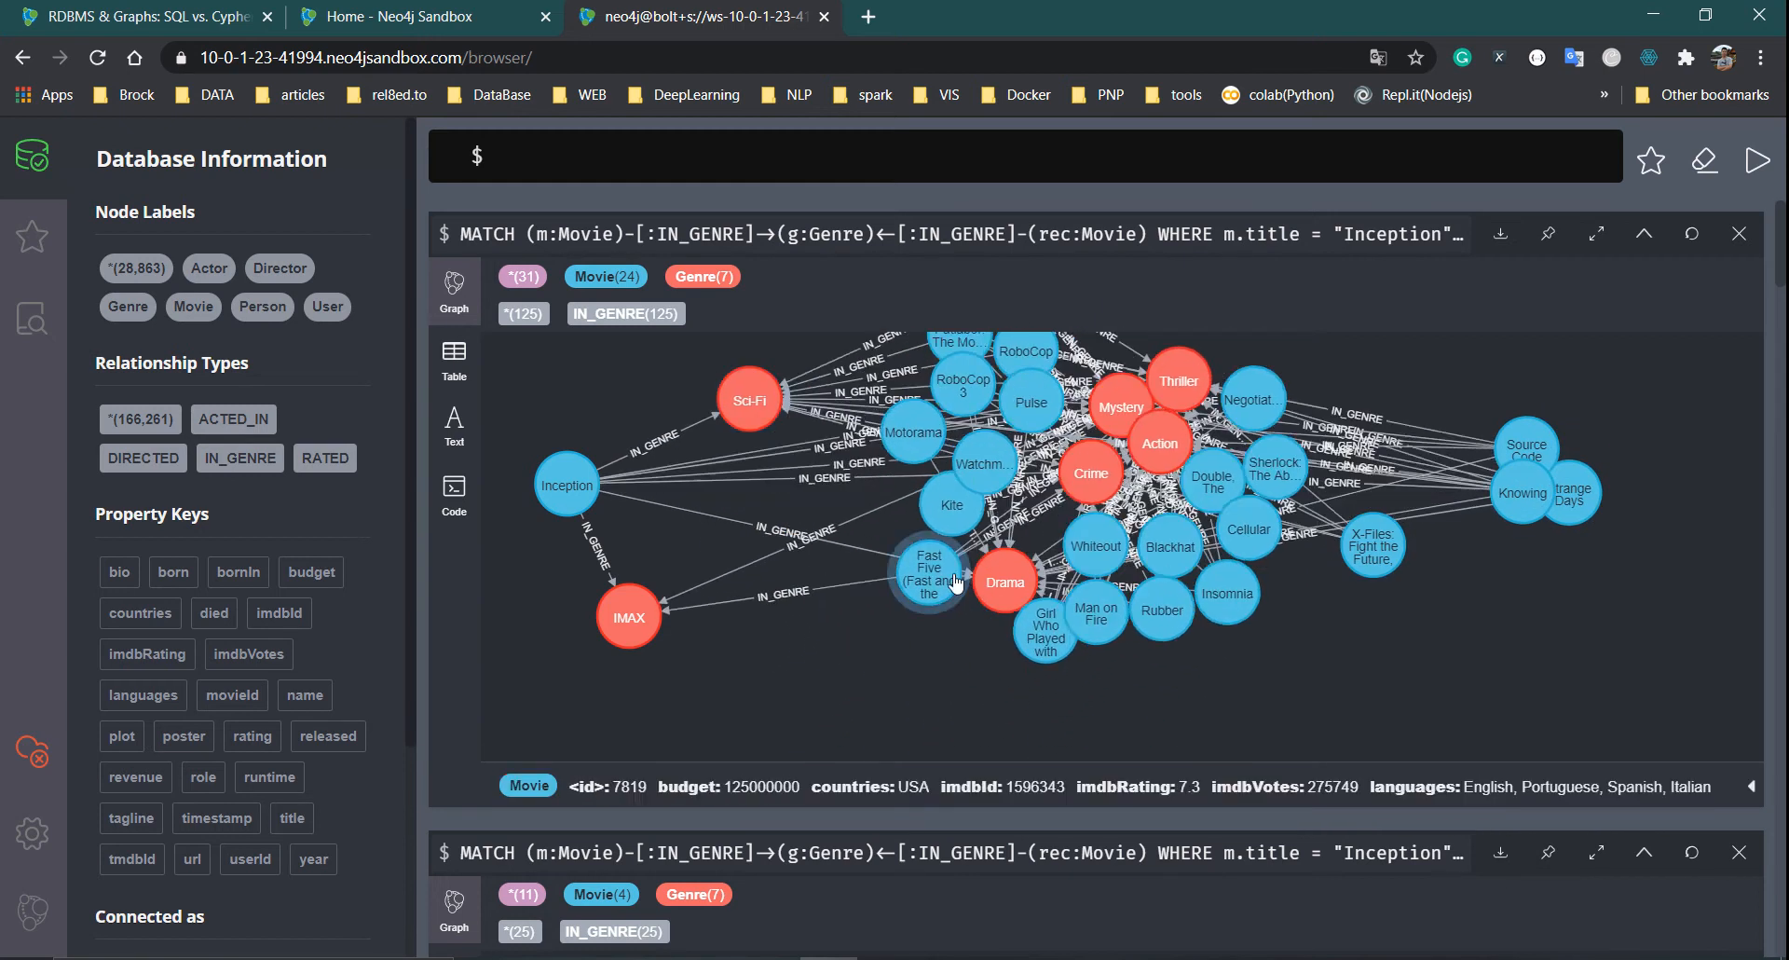
Gather the Drama, Crime, Mystery, Thriller and Action genre nodes into the left cluster
left_click_drag(997, 583, 736, 720)
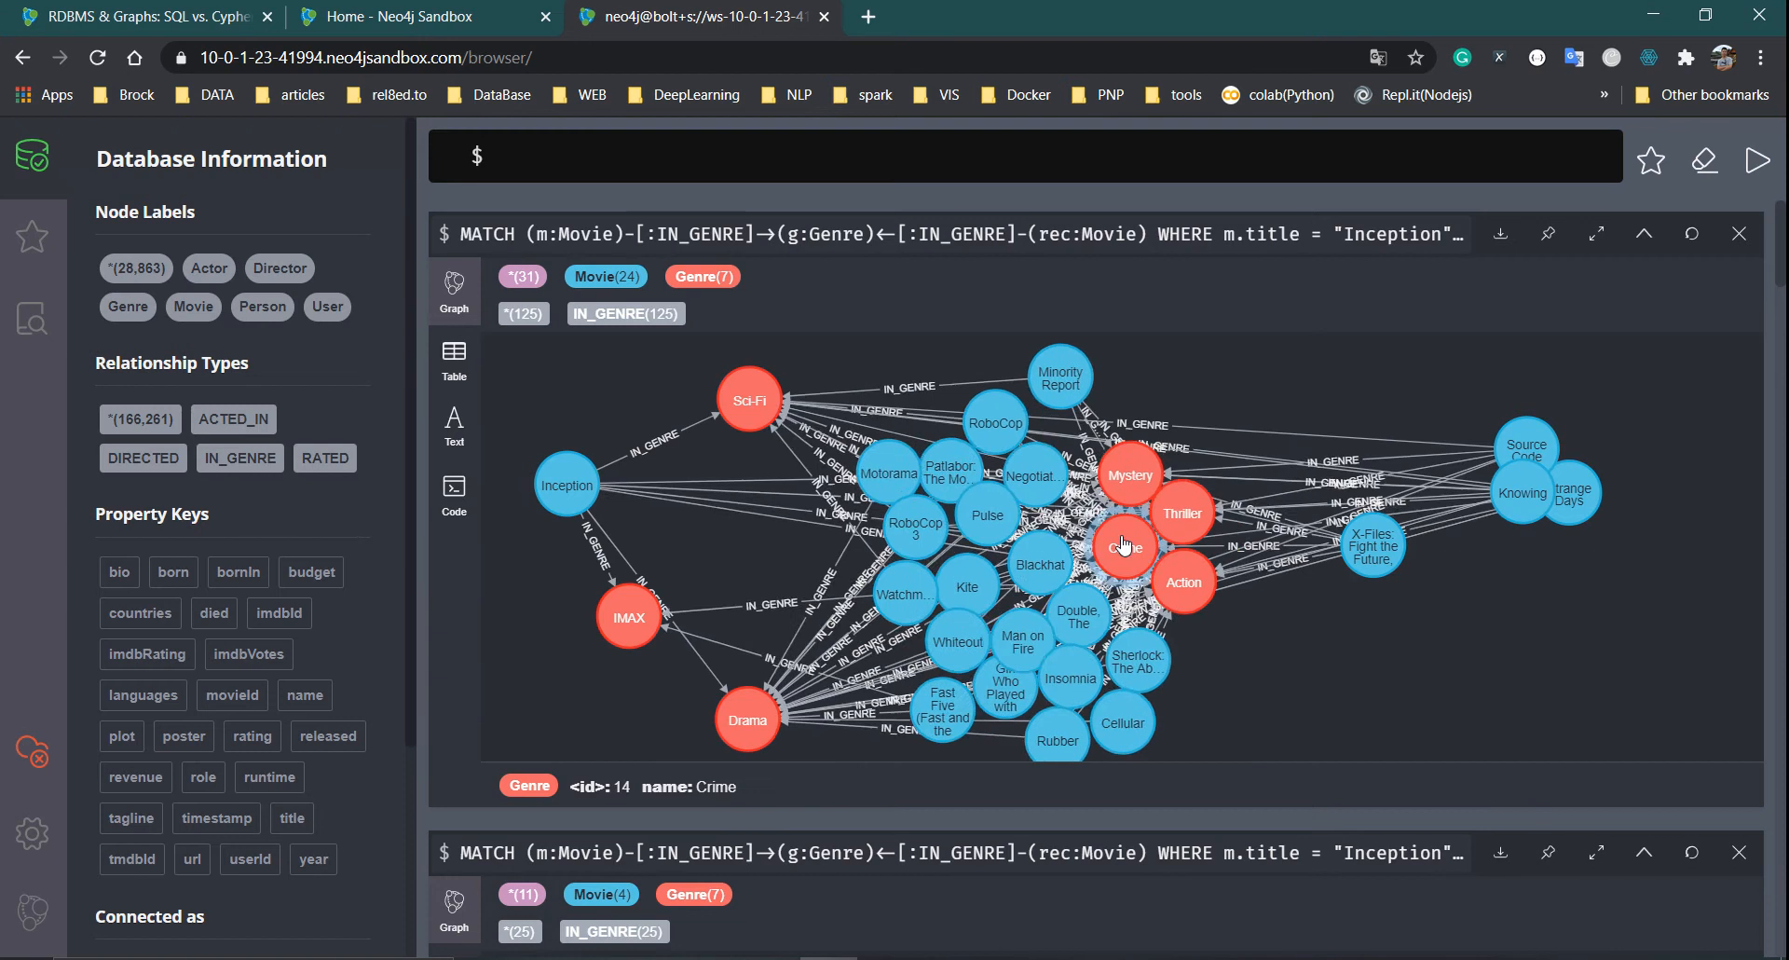
left_click_drag(1125, 547, 751, 533)
left_click_drag(1124, 470, 869, 361)
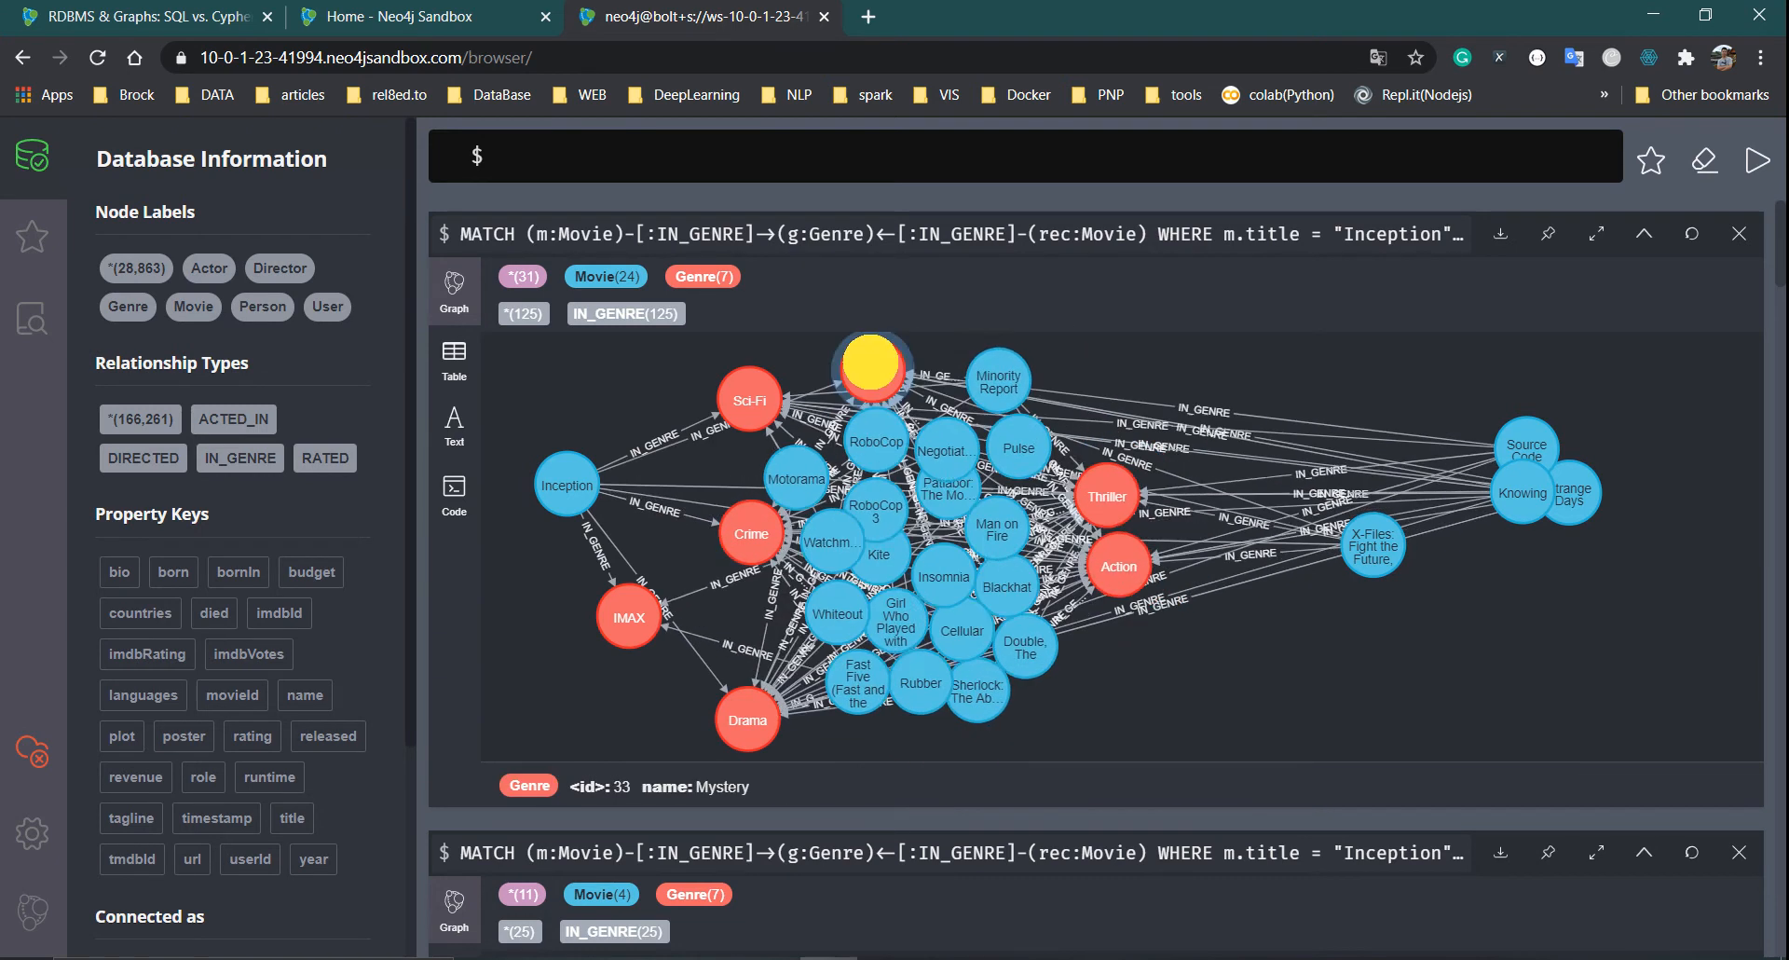
left_click_drag(1107, 496, 769, 462)
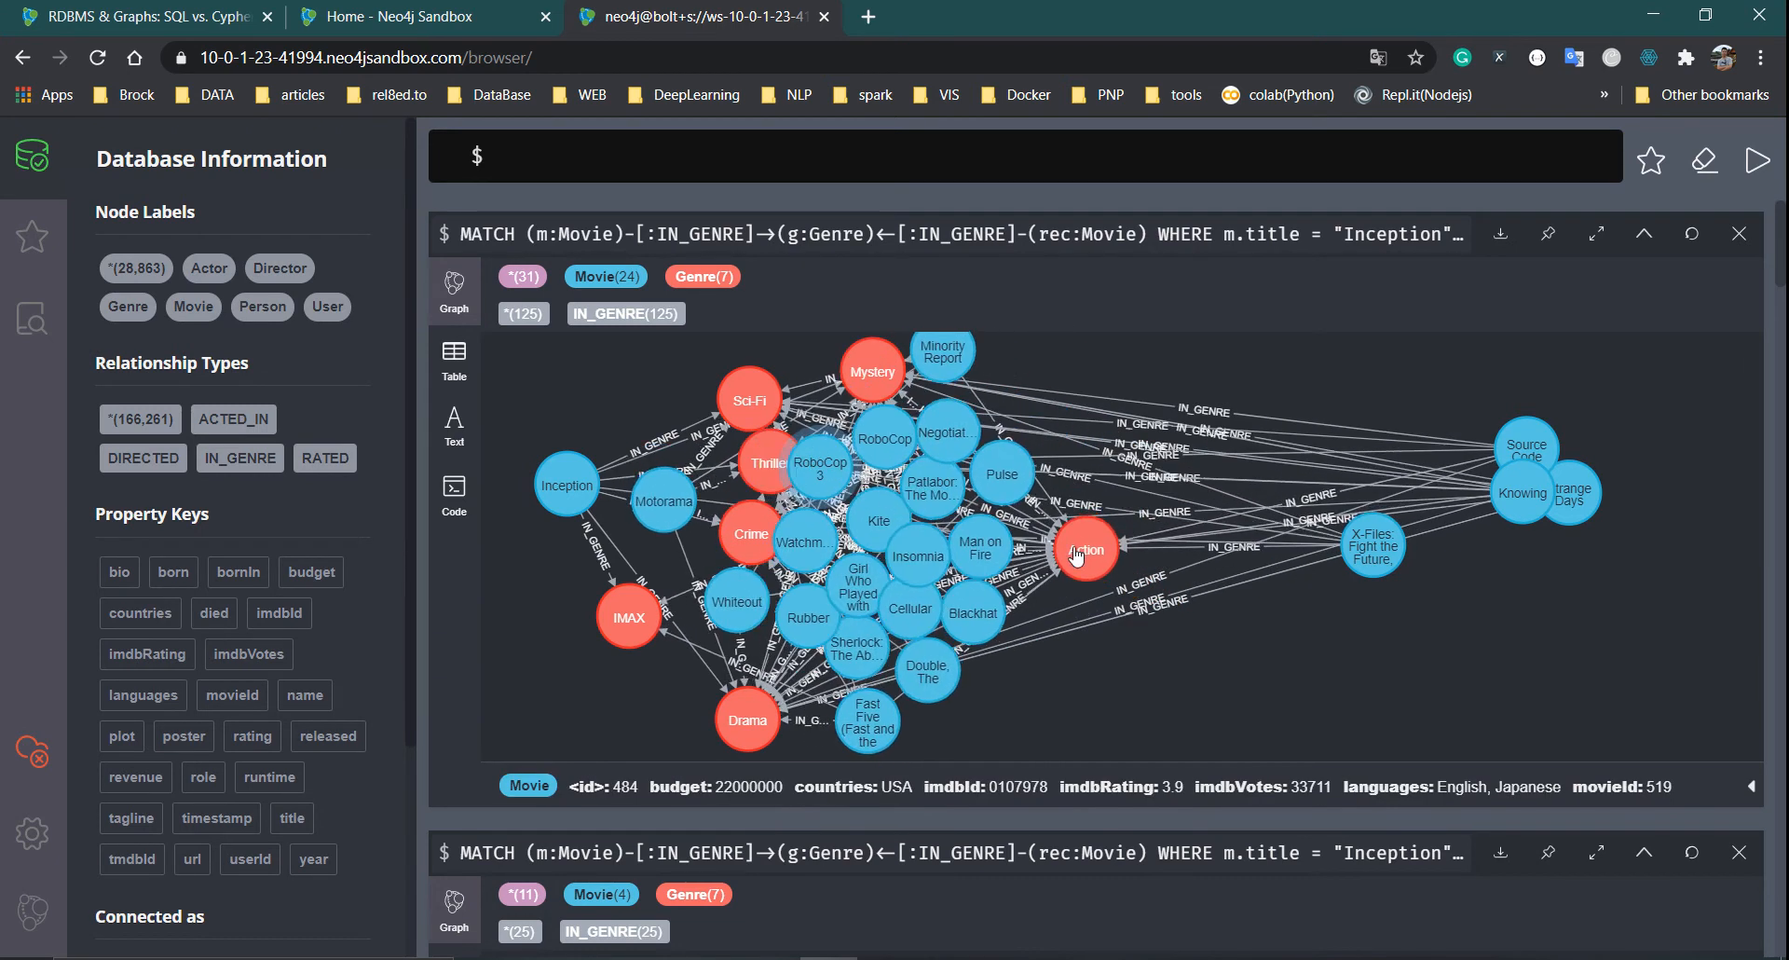
left_click_drag(1078, 554, 729, 412)
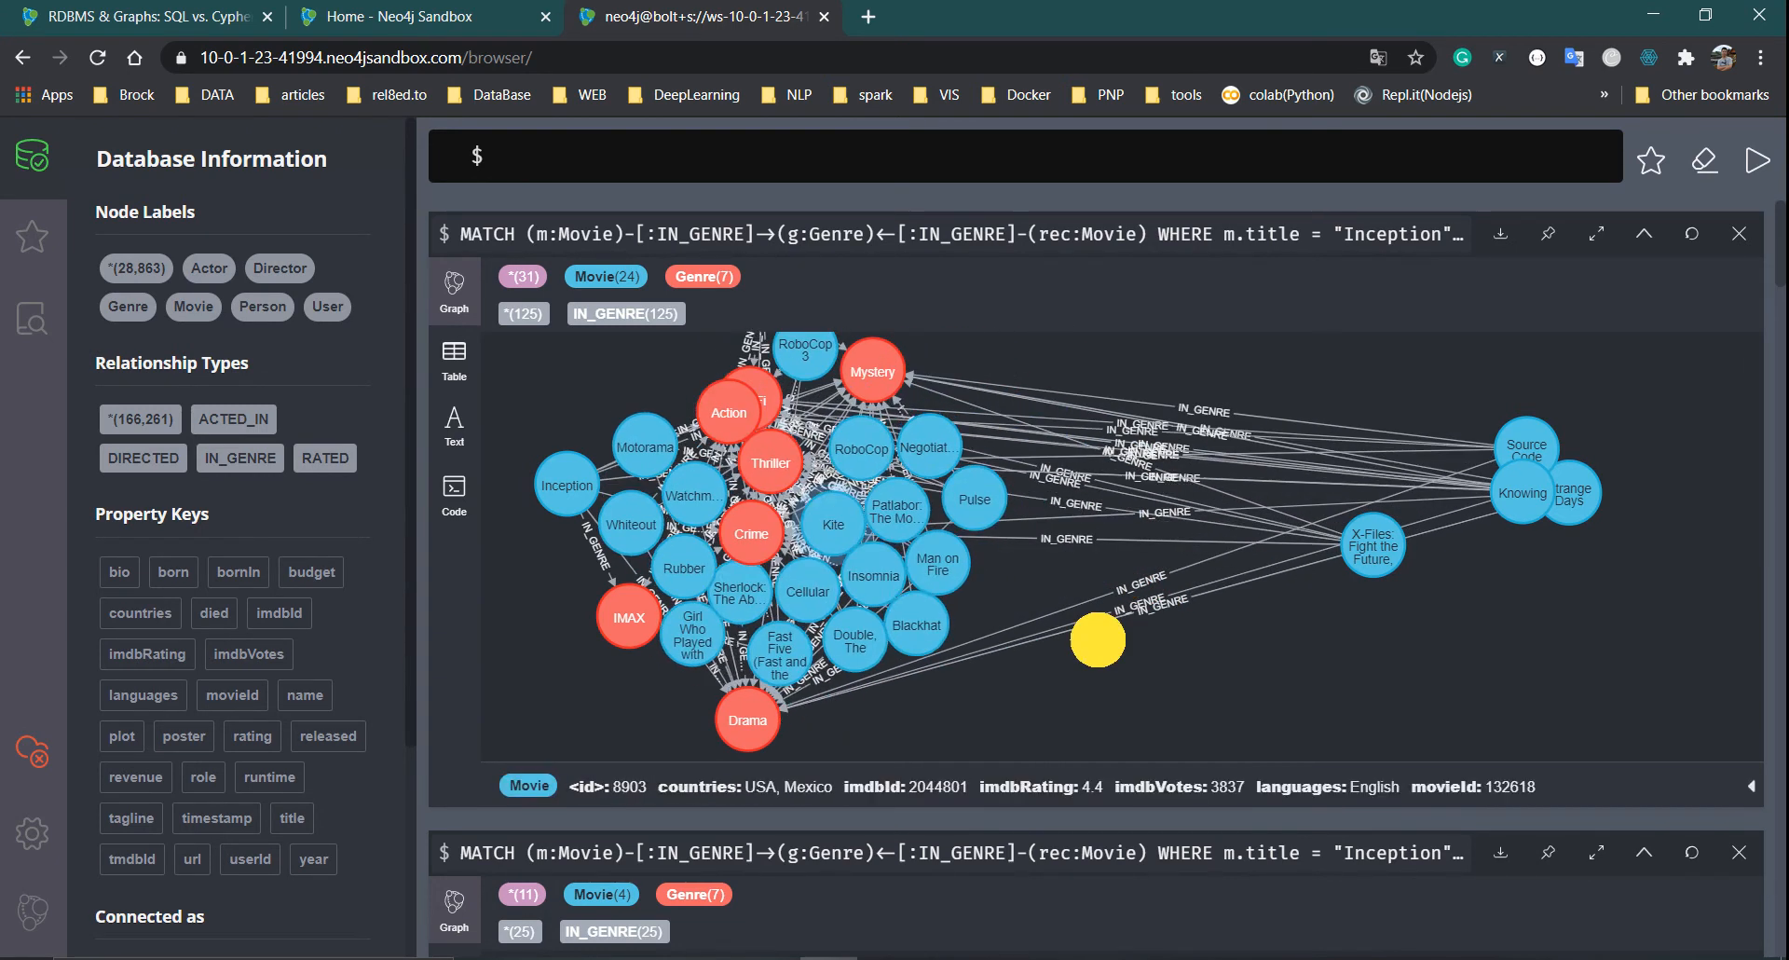
Pull Kite, Pulse, Negotiator, Man on Fire, Patlabor, Insomnia and The Double out to the right
left_click_drag(833, 524, 1224, 678)
left_click_drag(984, 573, 1218, 607)
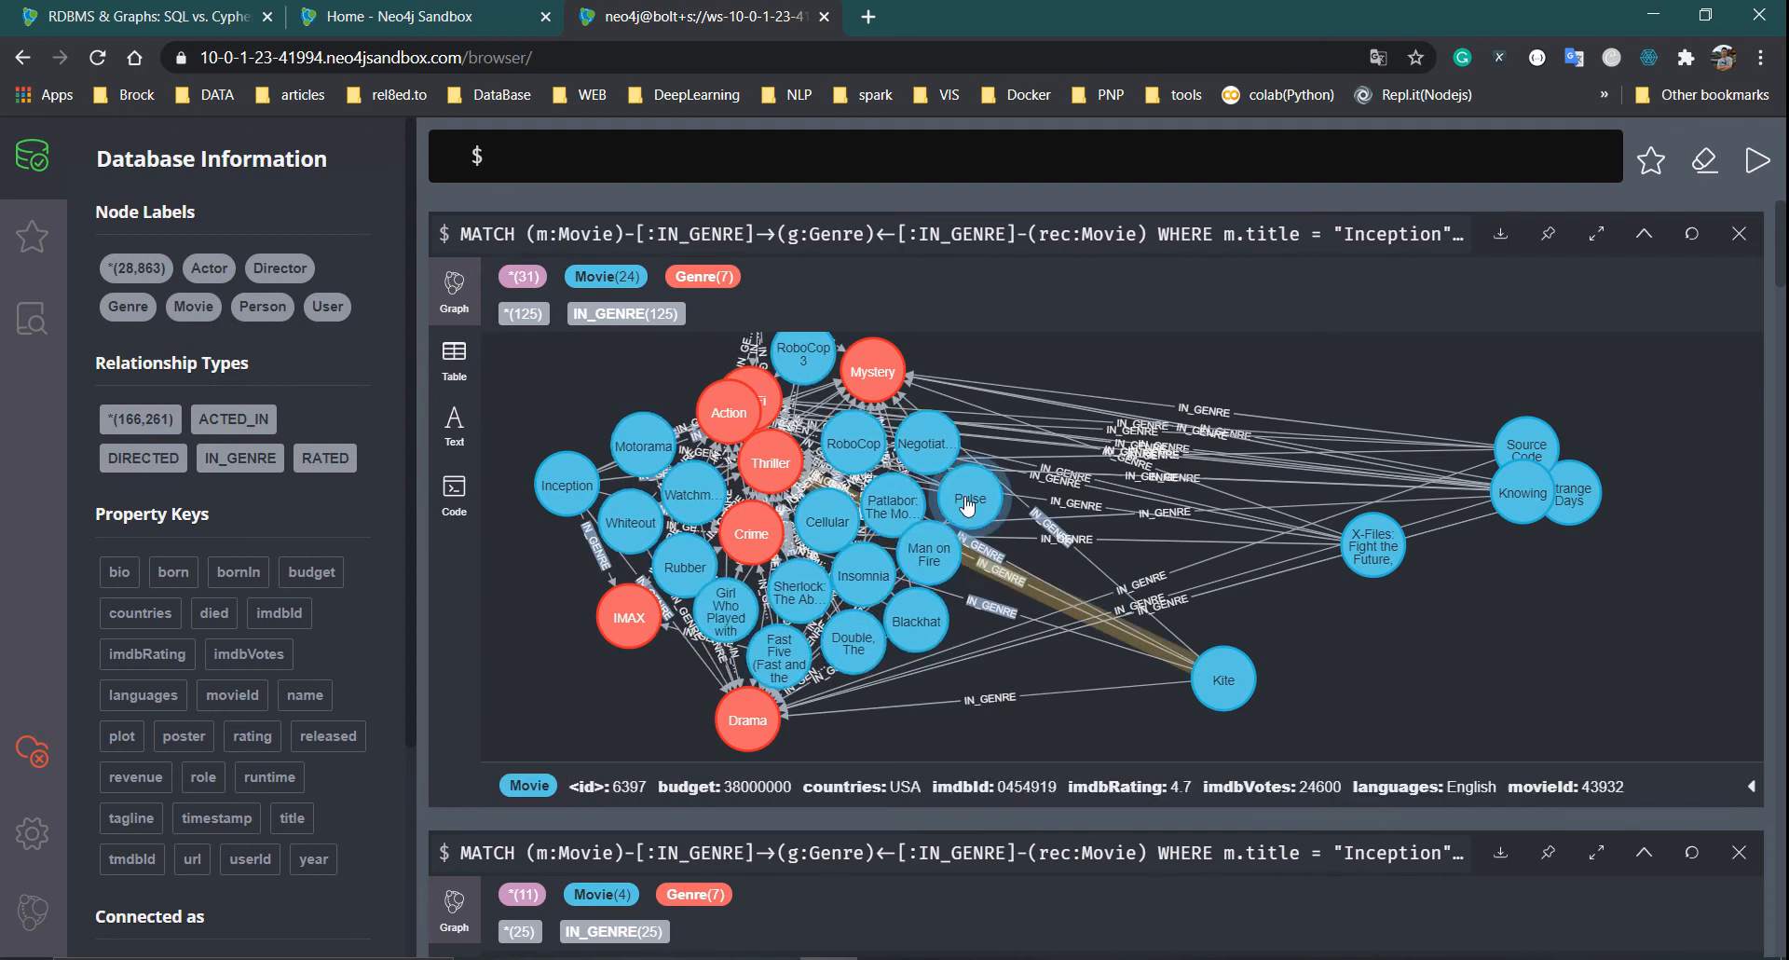
left_click_drag(968, 503, 1243, 459)
left_click_drag(950, 455, 1130, 487)
left_click_drag(946, 542, 1608, 363)
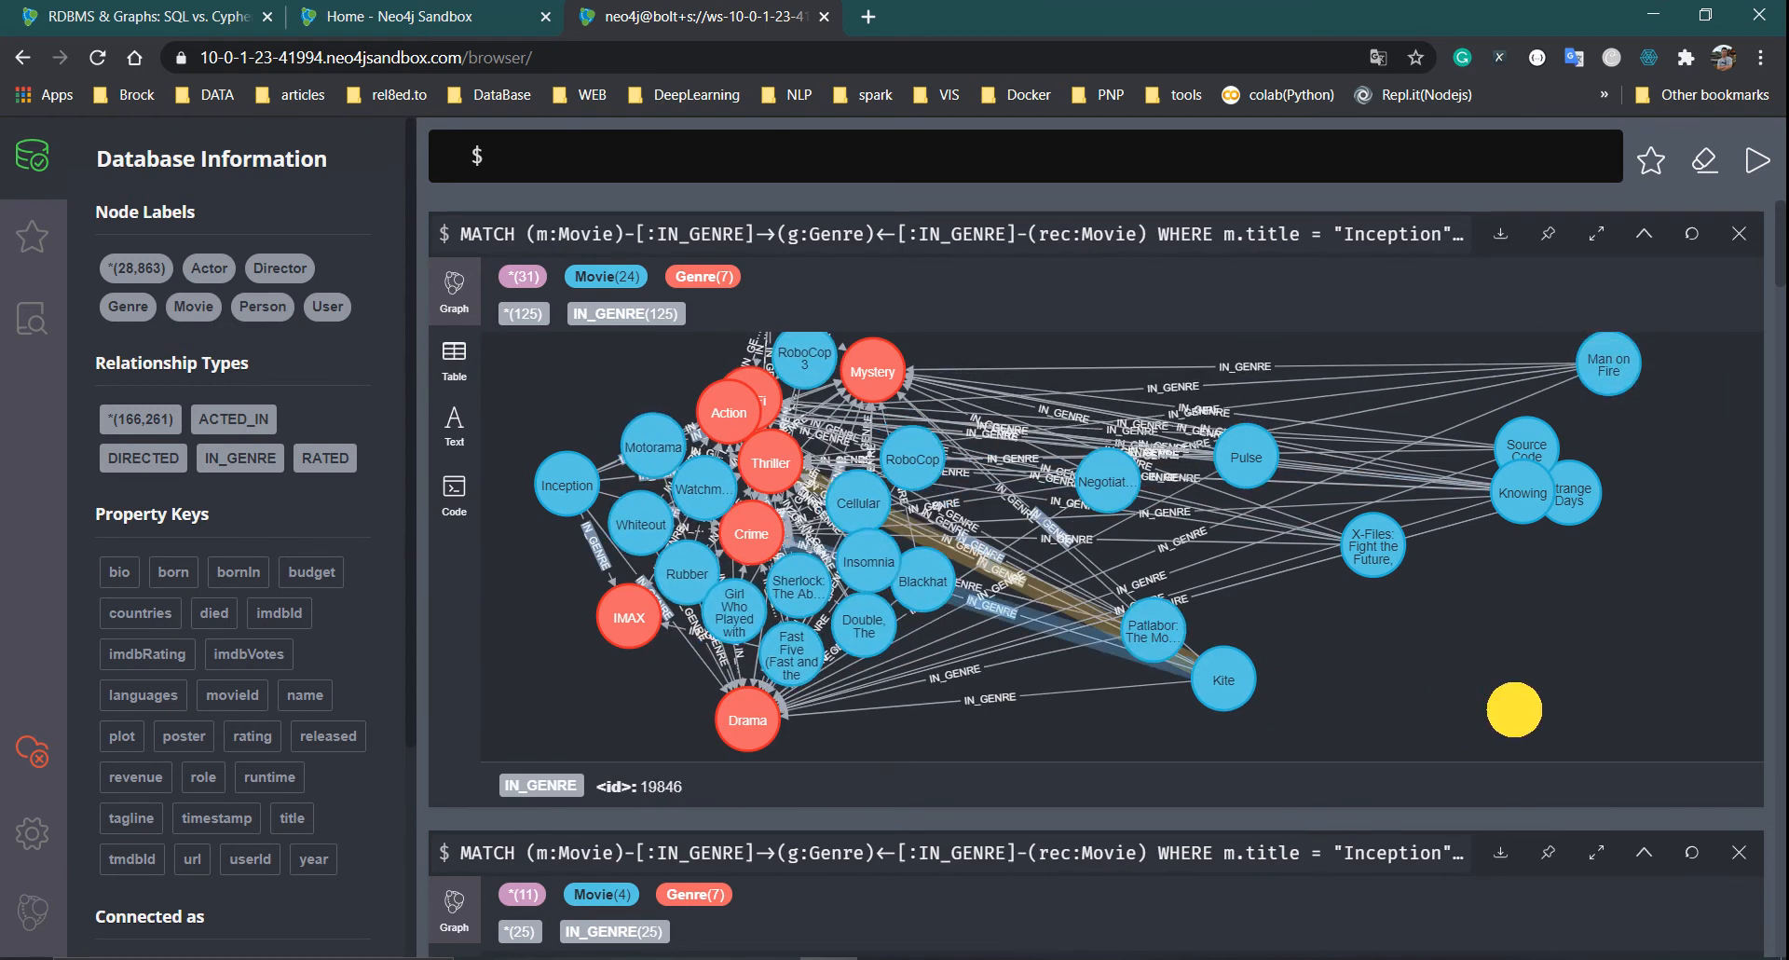
left_click_drag(1514, 710, 1596, 732)
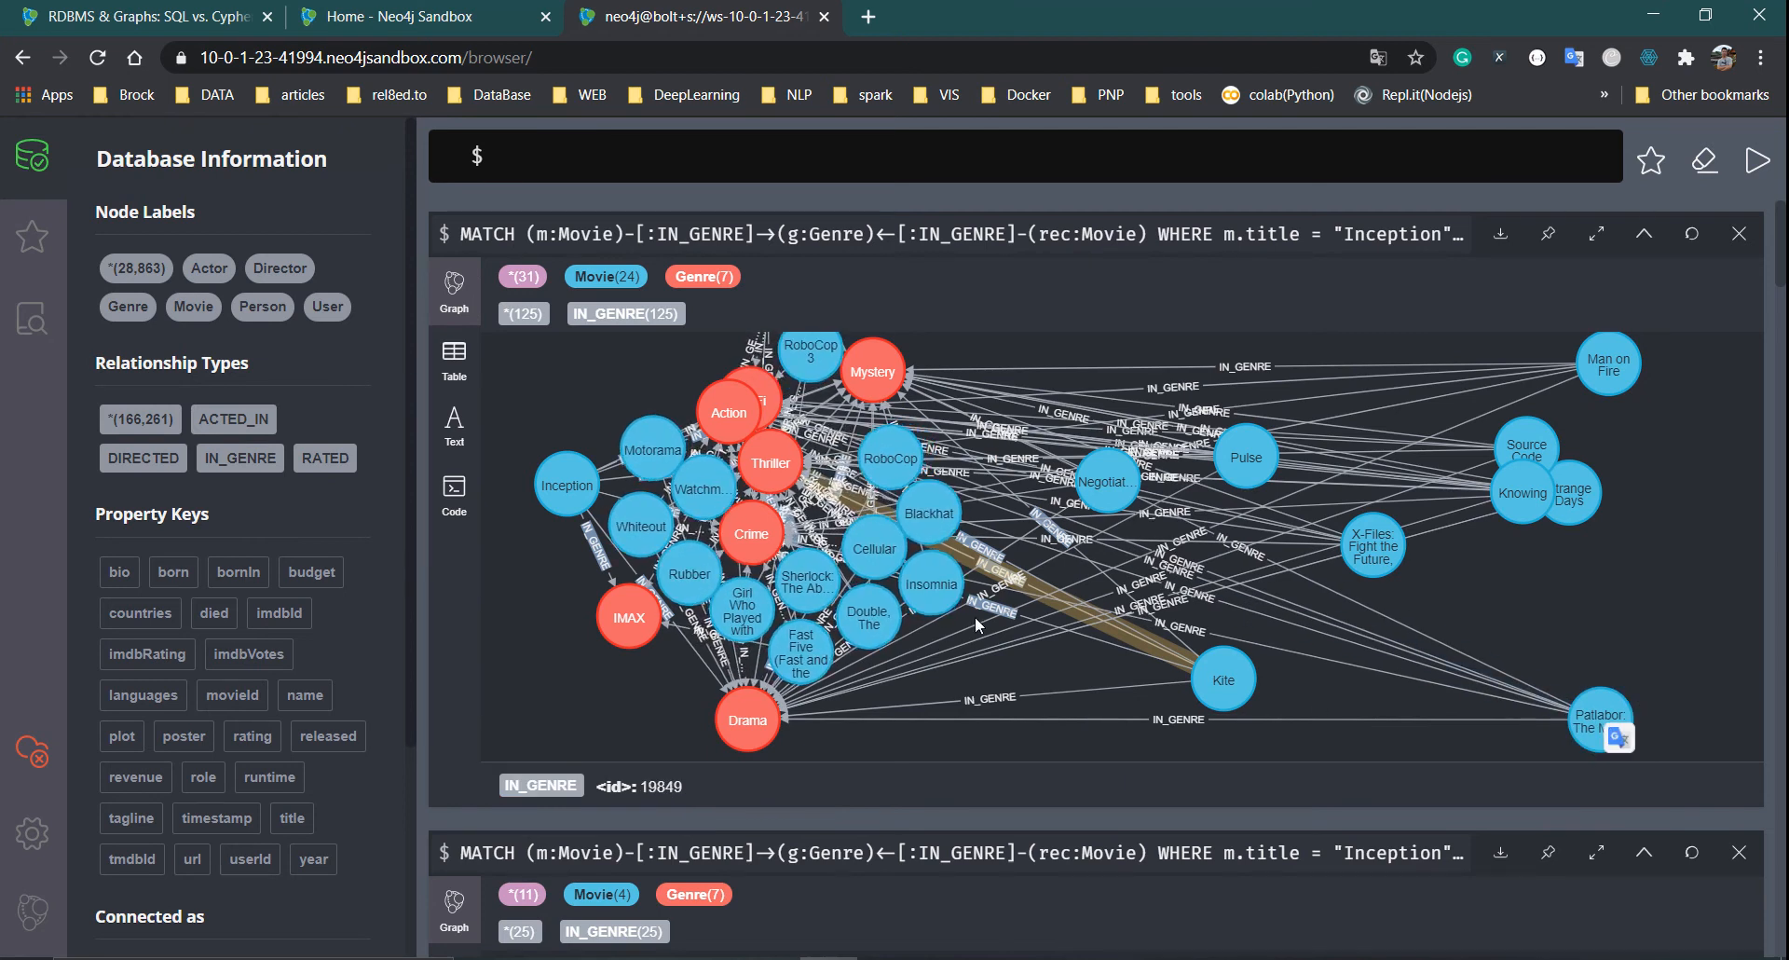
left_click_drag(932, 588, 1650, 605)
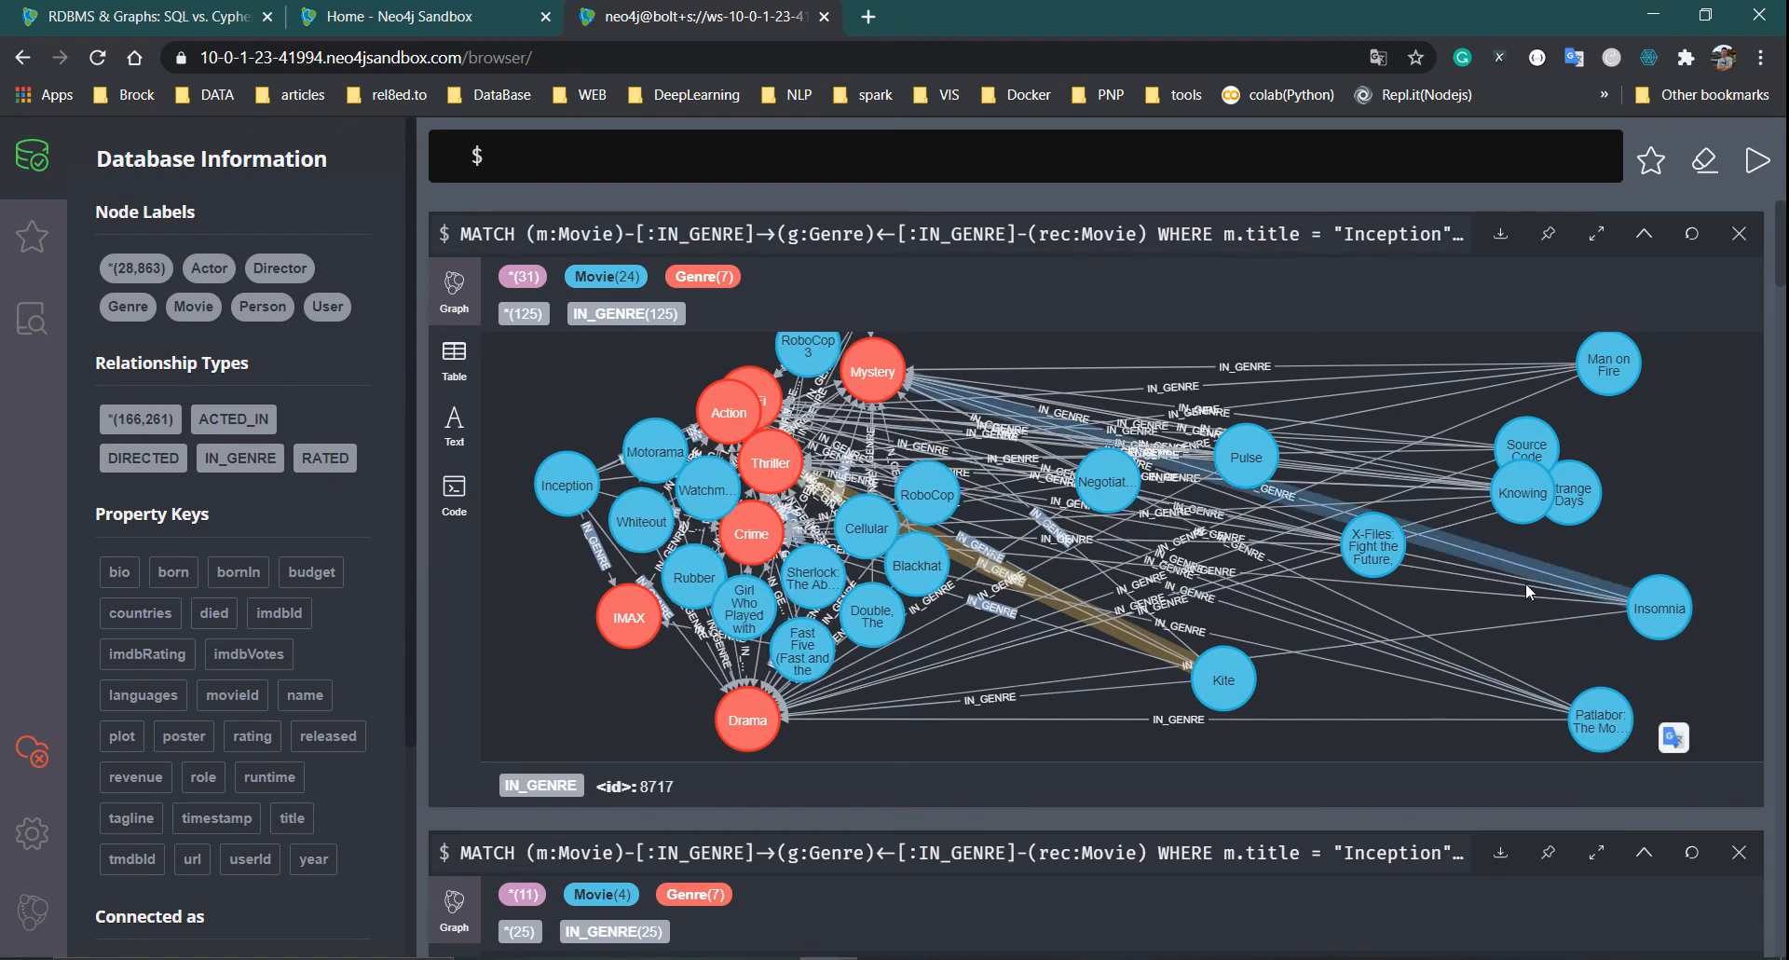
mouse_move(909, 617)
left_mouse_down()
mouse_move(1445, 314)
mouse_move(1265, 348)
mouse_move(1438, 339)
left_mouse_up()
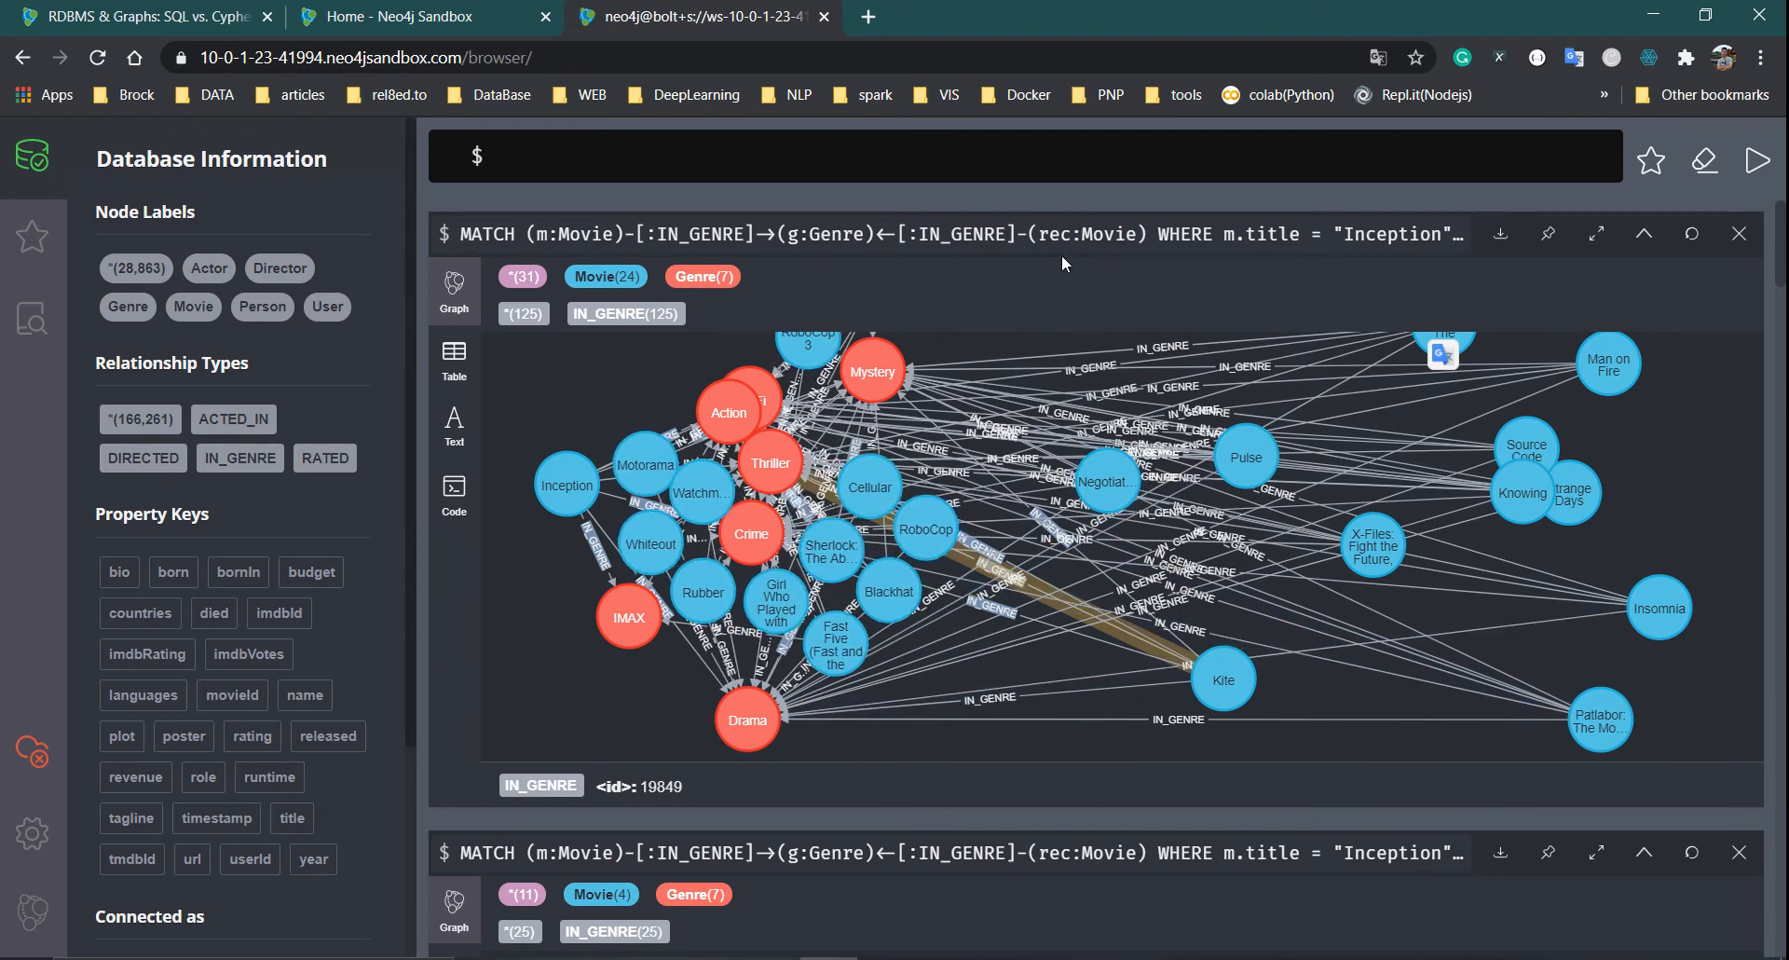
Close the two syntax error result frames
scroll(1209, 740, "down", 7)
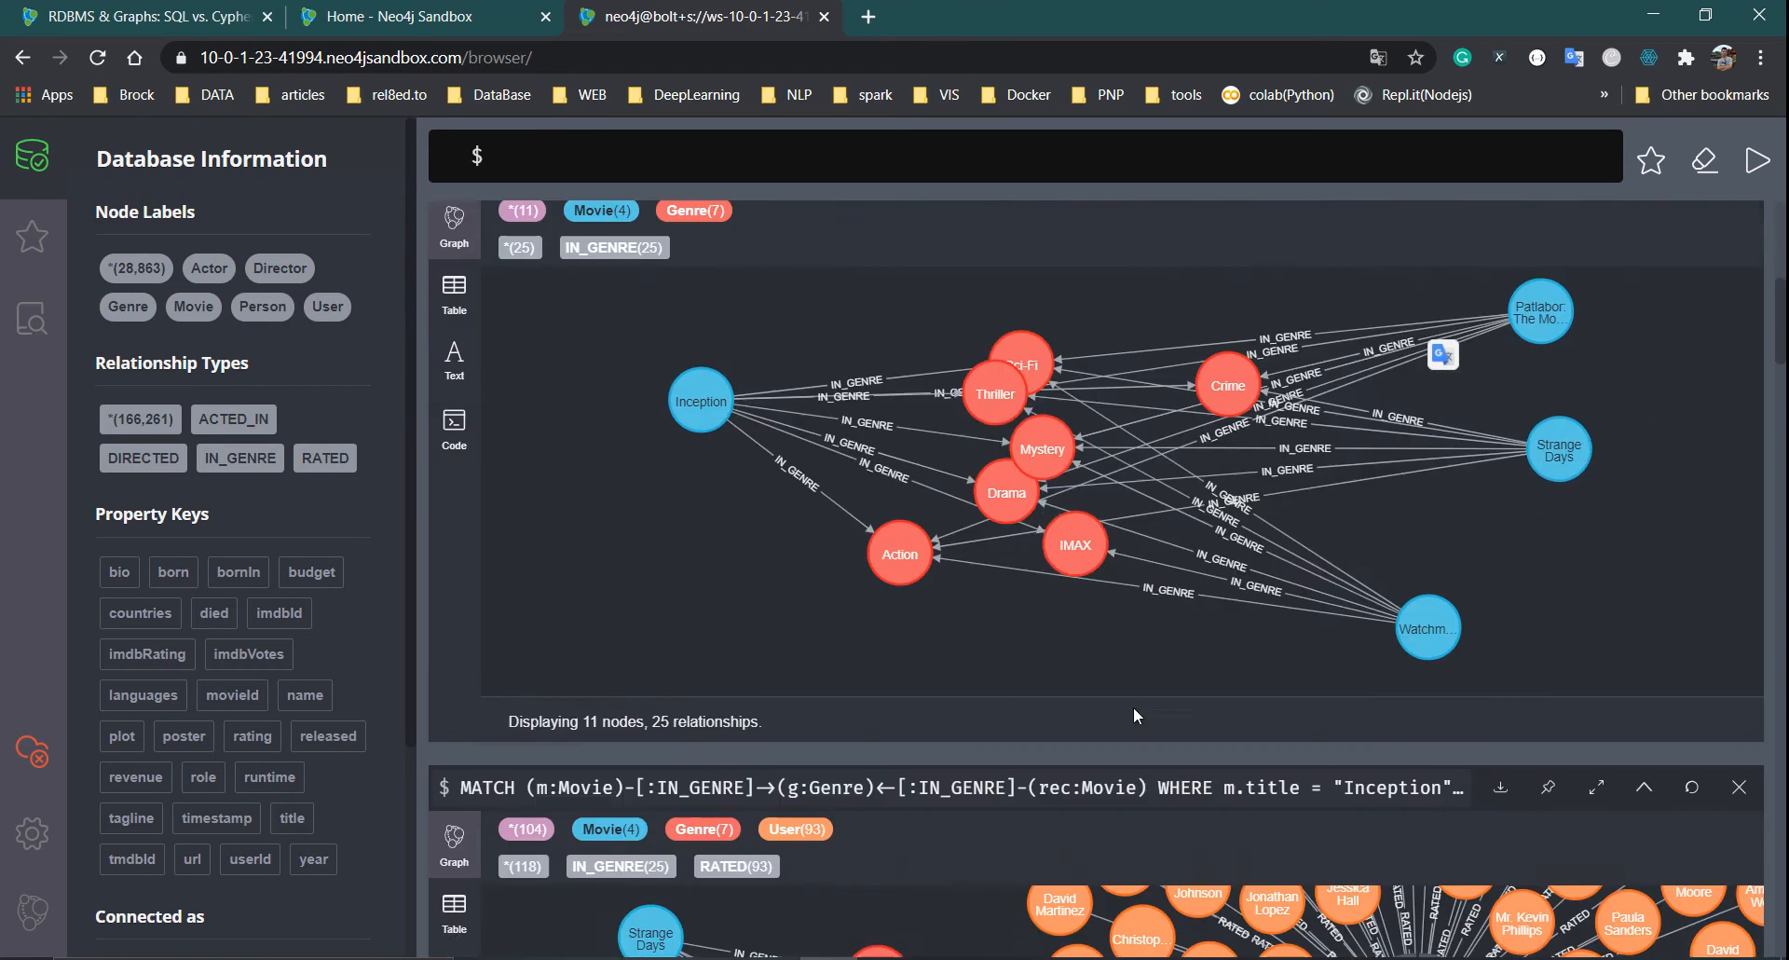
scroll(1133, 707, "down", 15)
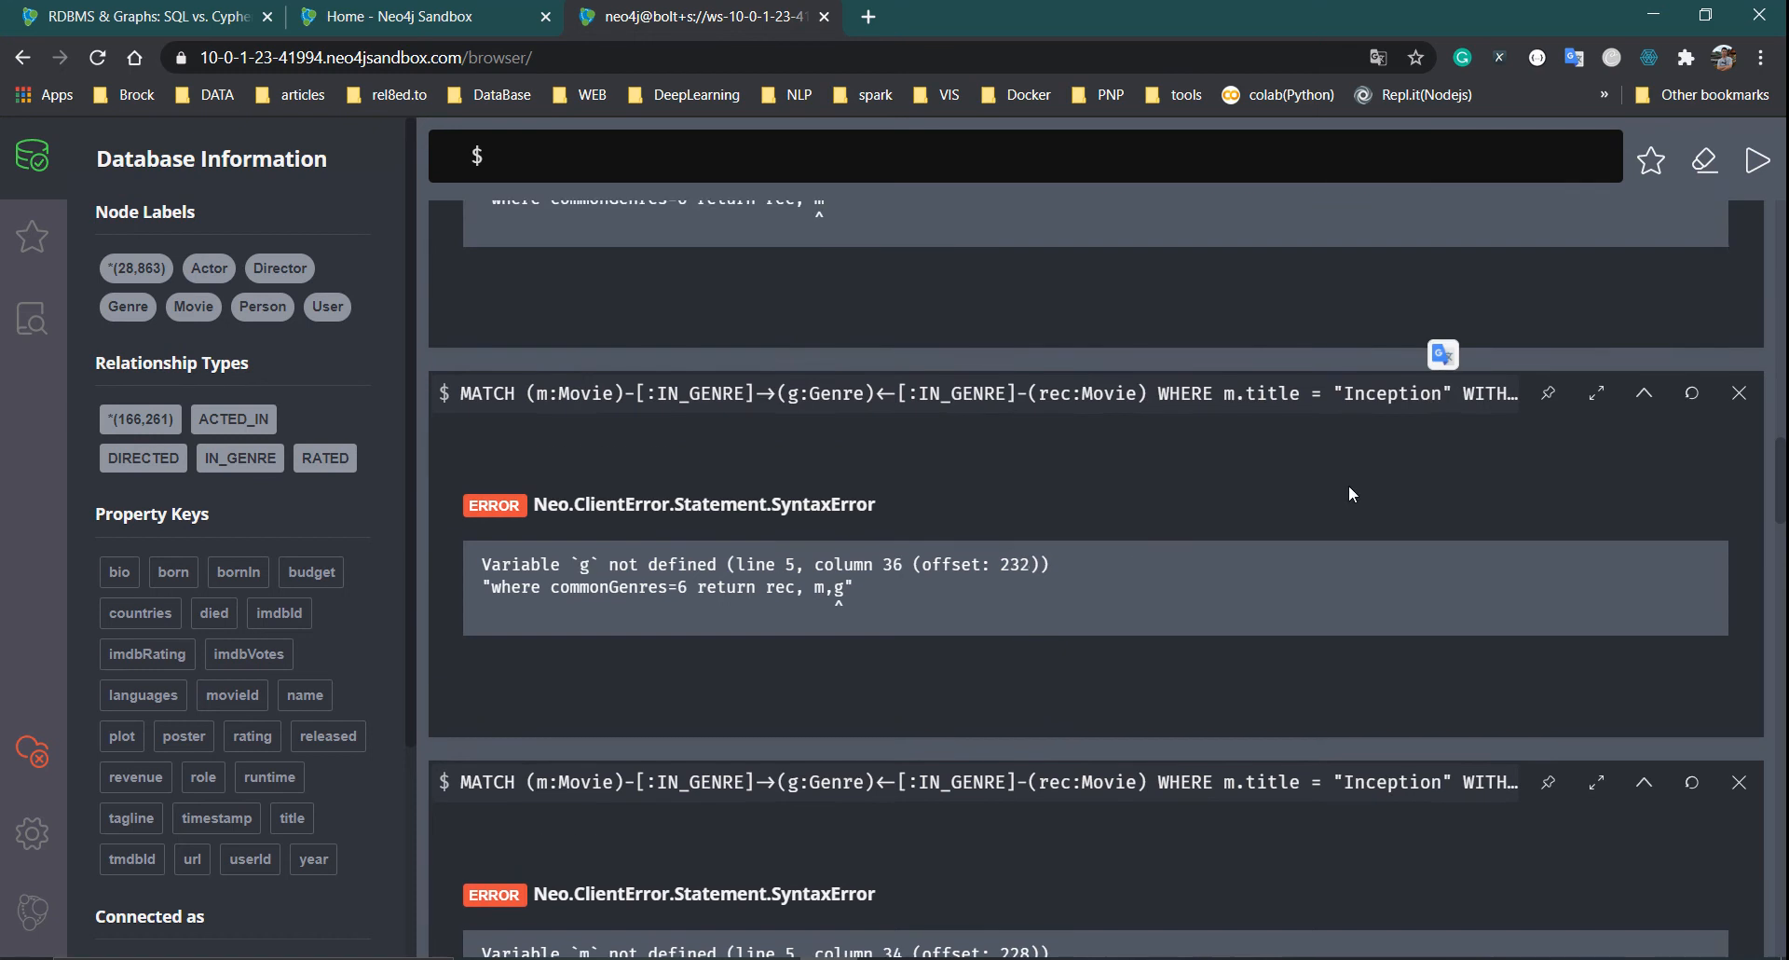
scroll(1630, 392, "down", 3)
left_click(1739, 537)
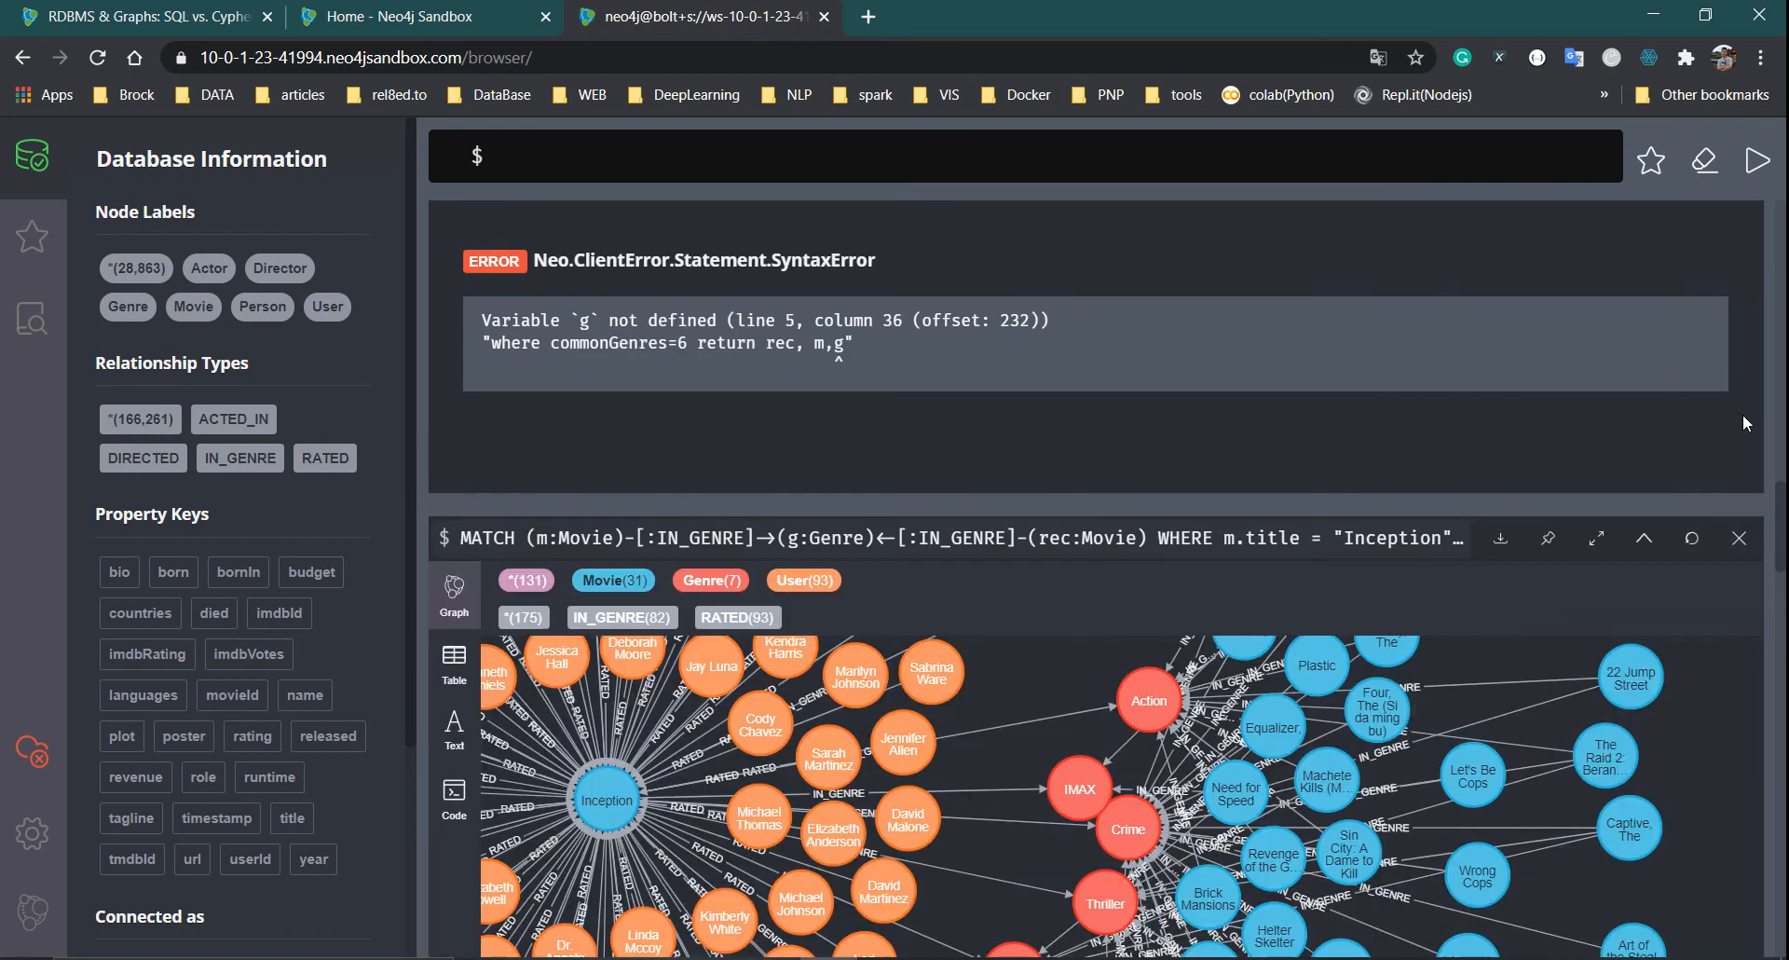
scroll(1722, 417, "up", 4)
left_click(1739, 487)
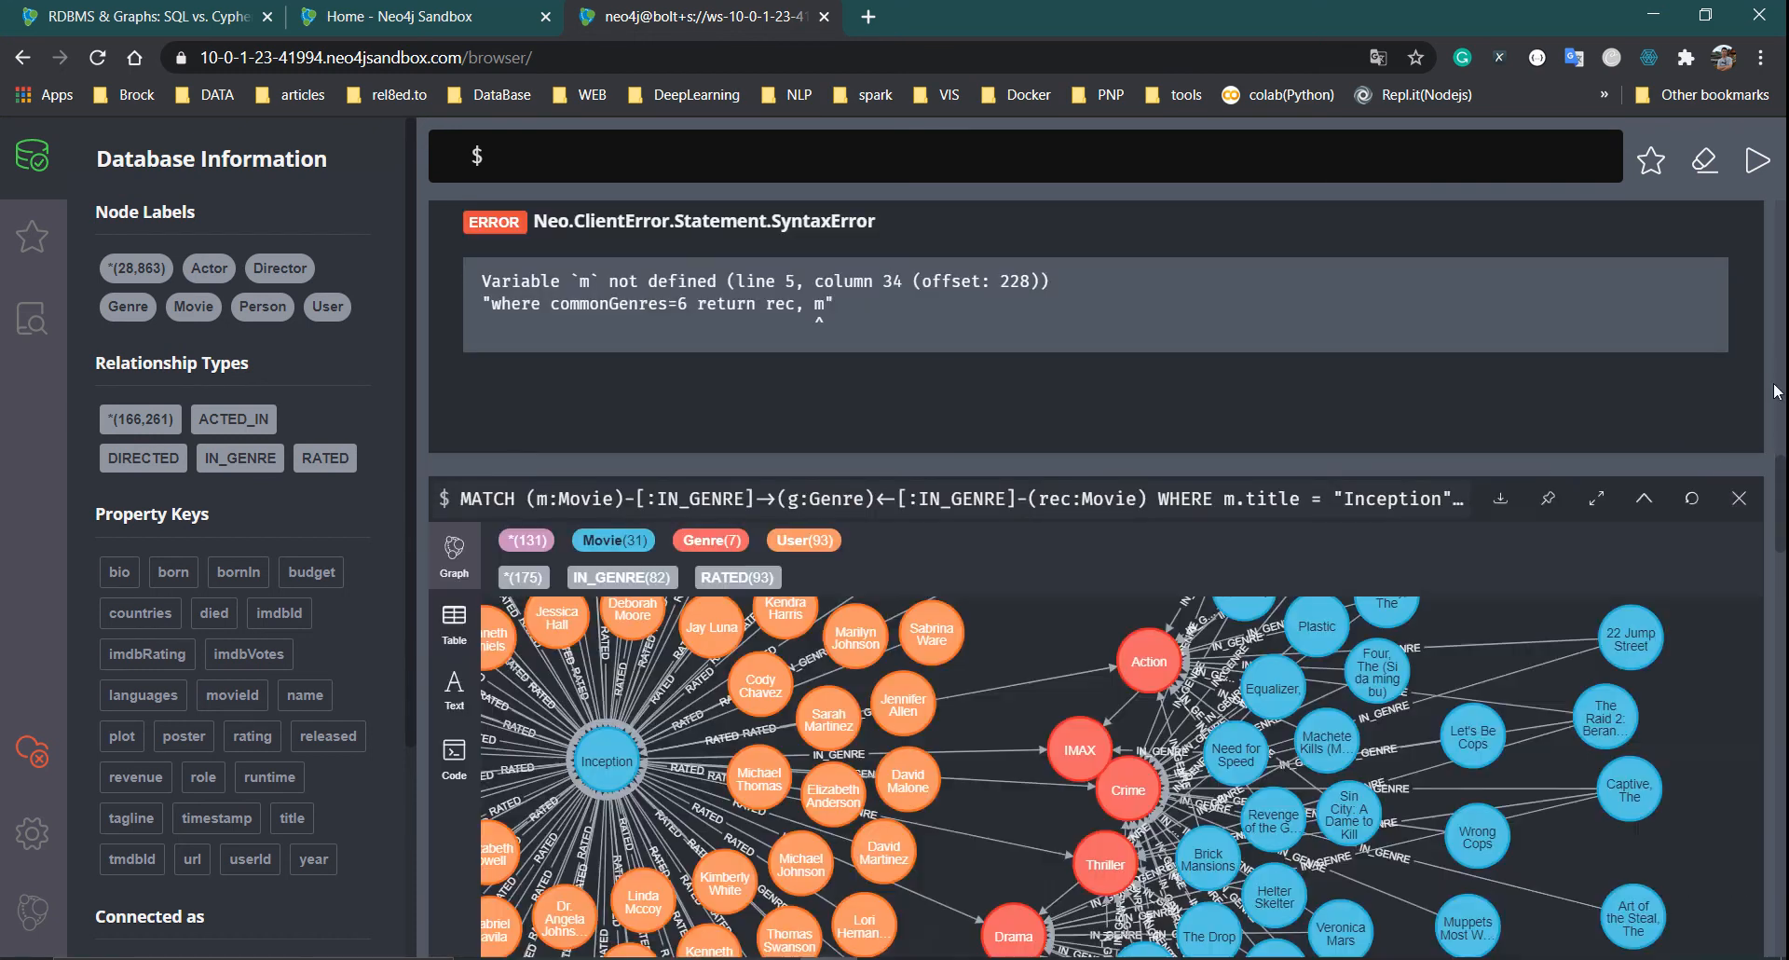
Load the guide's similar-movies query into the editor and run it
scroll(1697, 663, "down", 15)
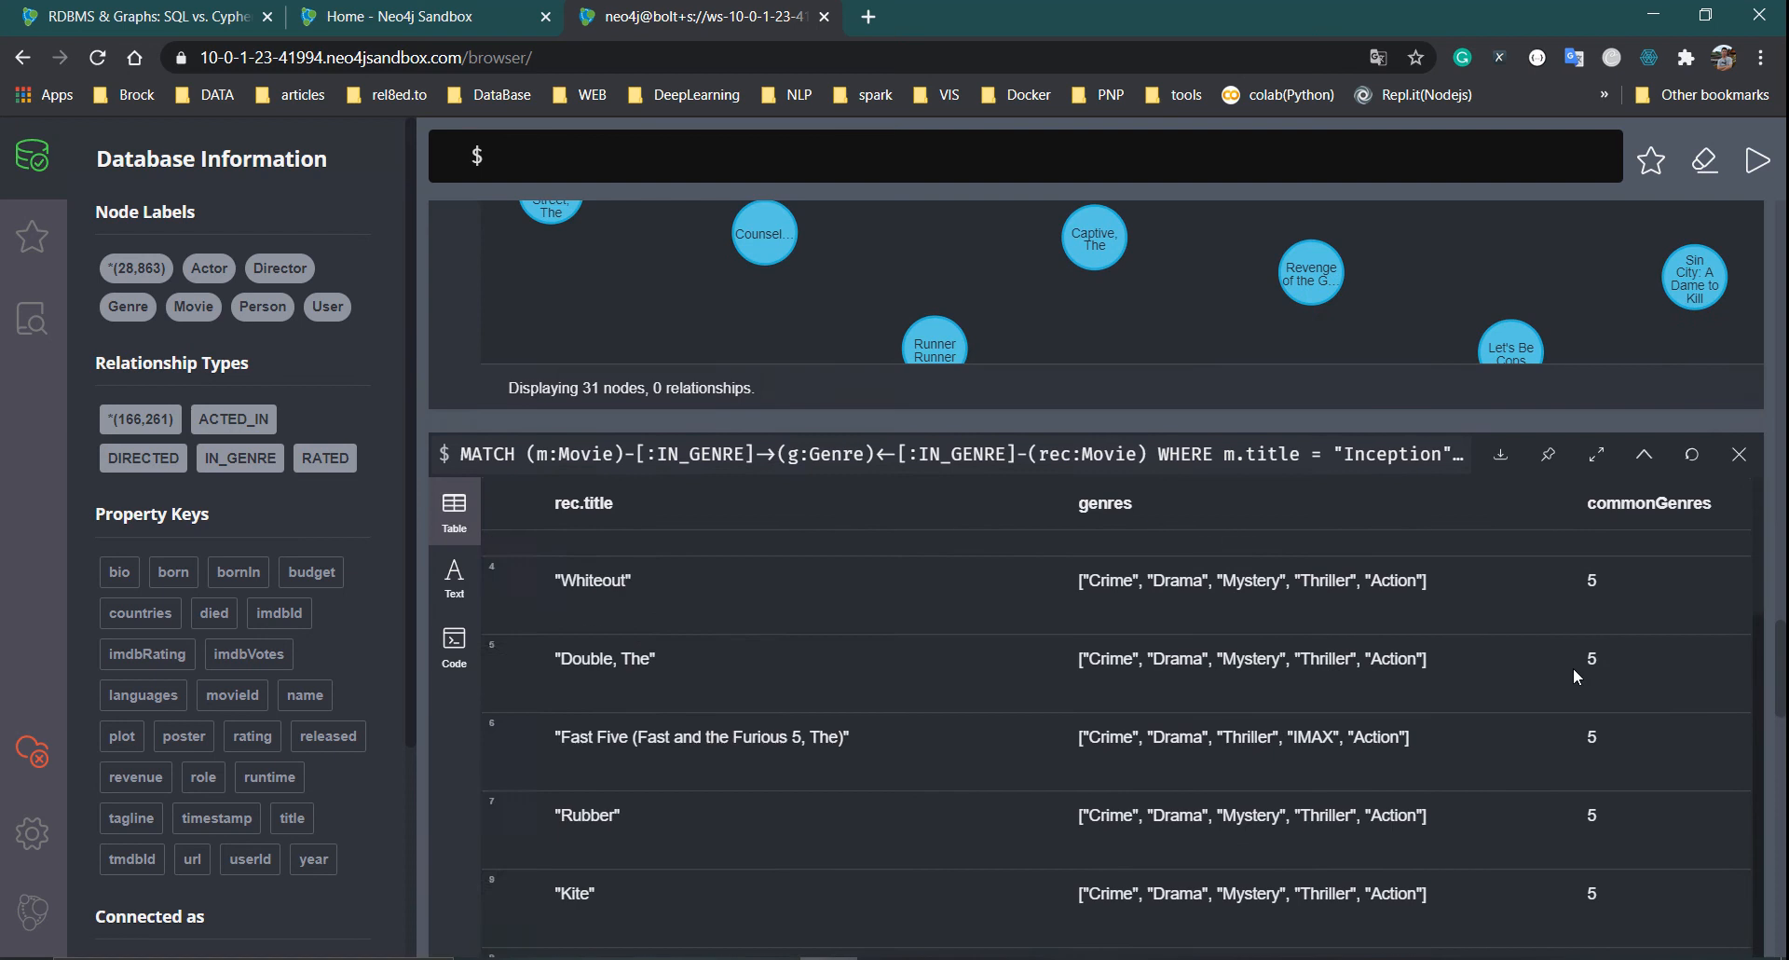
scroll(1544, 698, "down", 3)
left_click(911, 447)
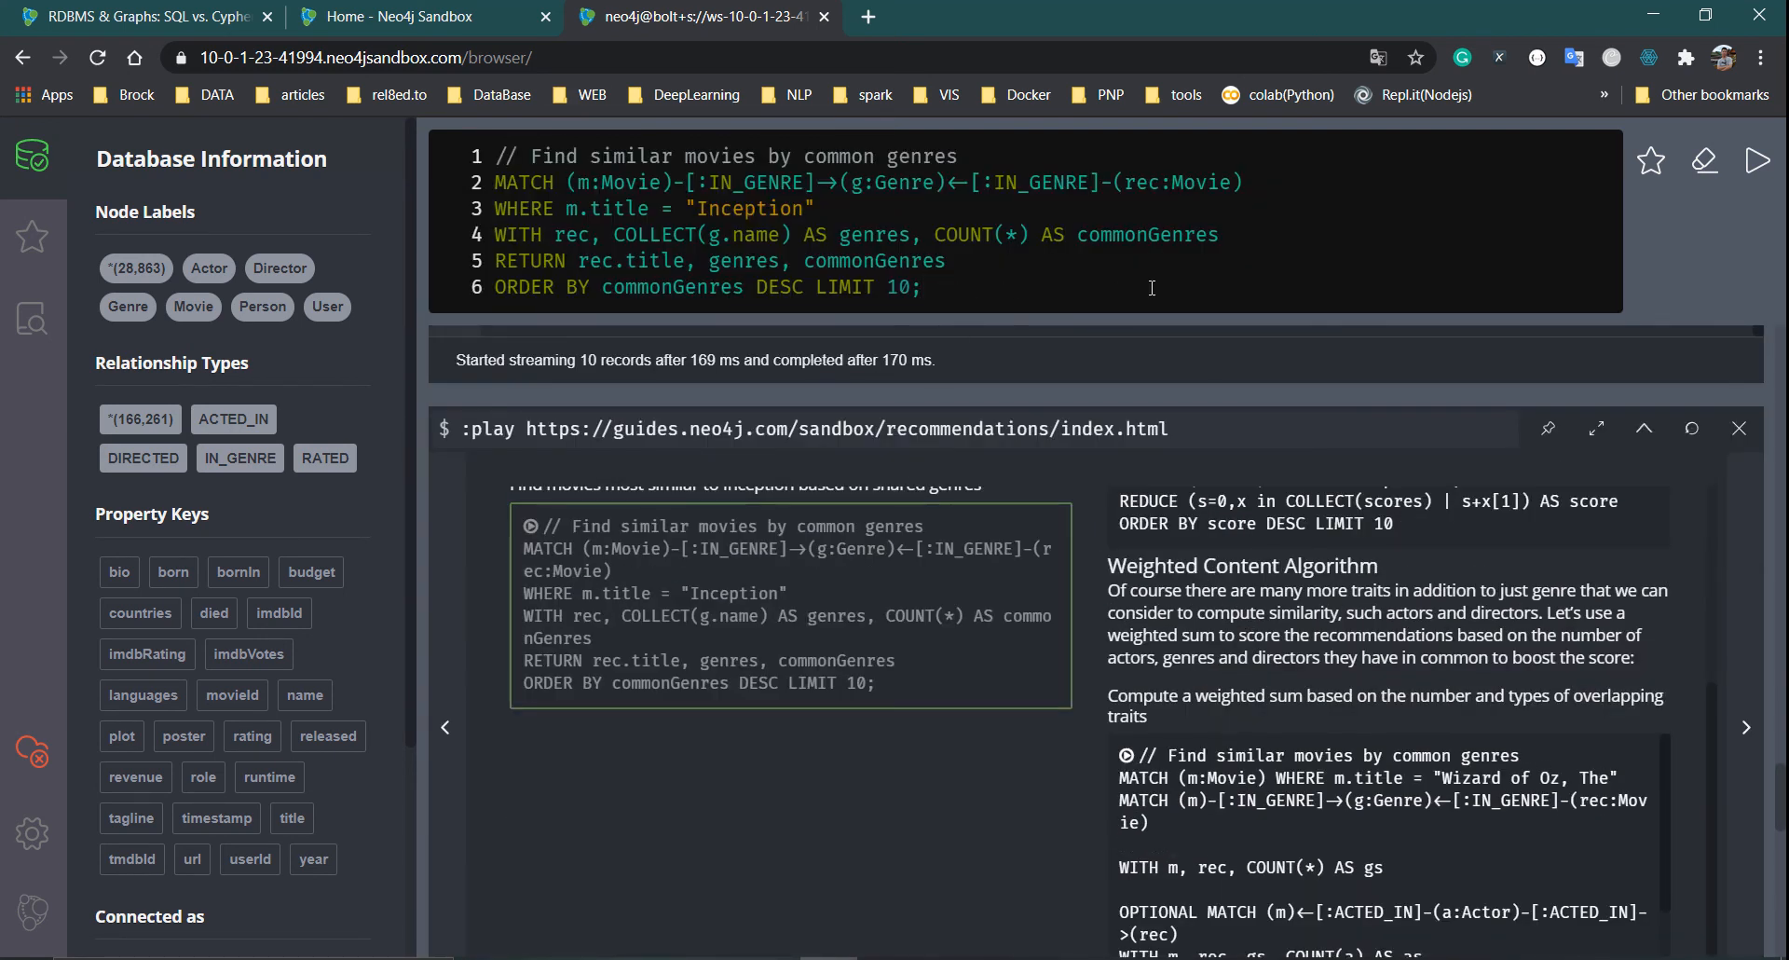
key("ctrl+Return")
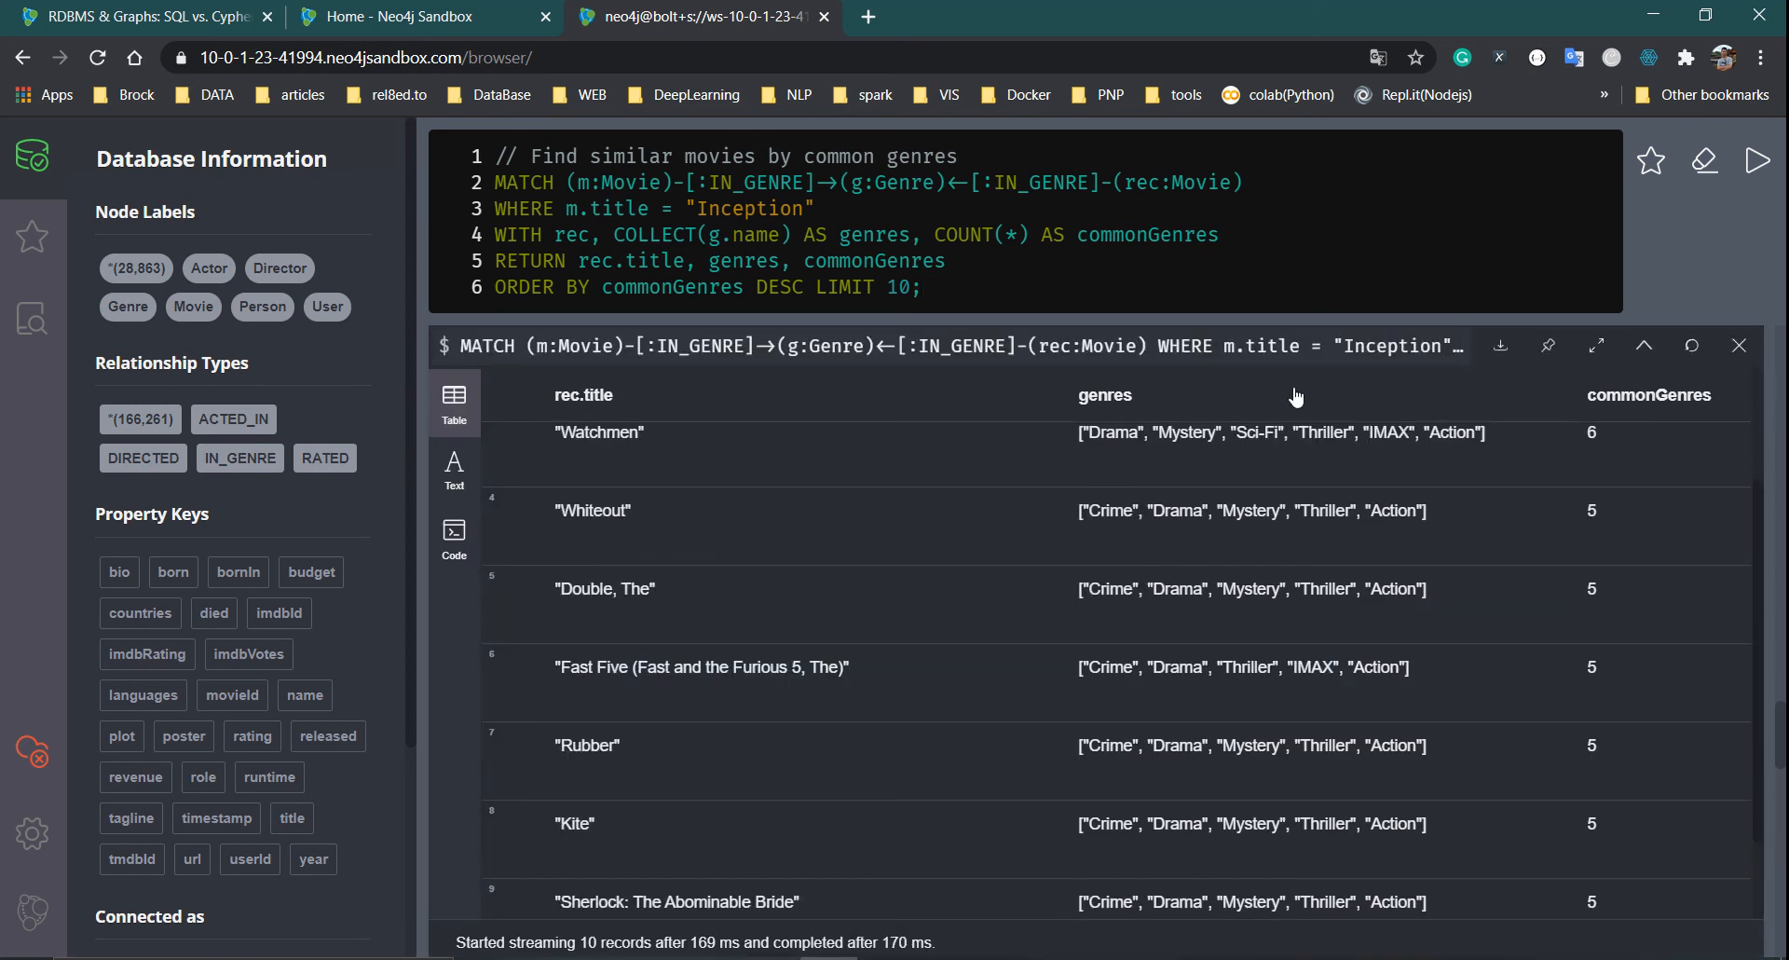
Scroll the guide to show the Content-Based Filtering heading and its recommendation code block
scroll(1296, 396, "down", 10)
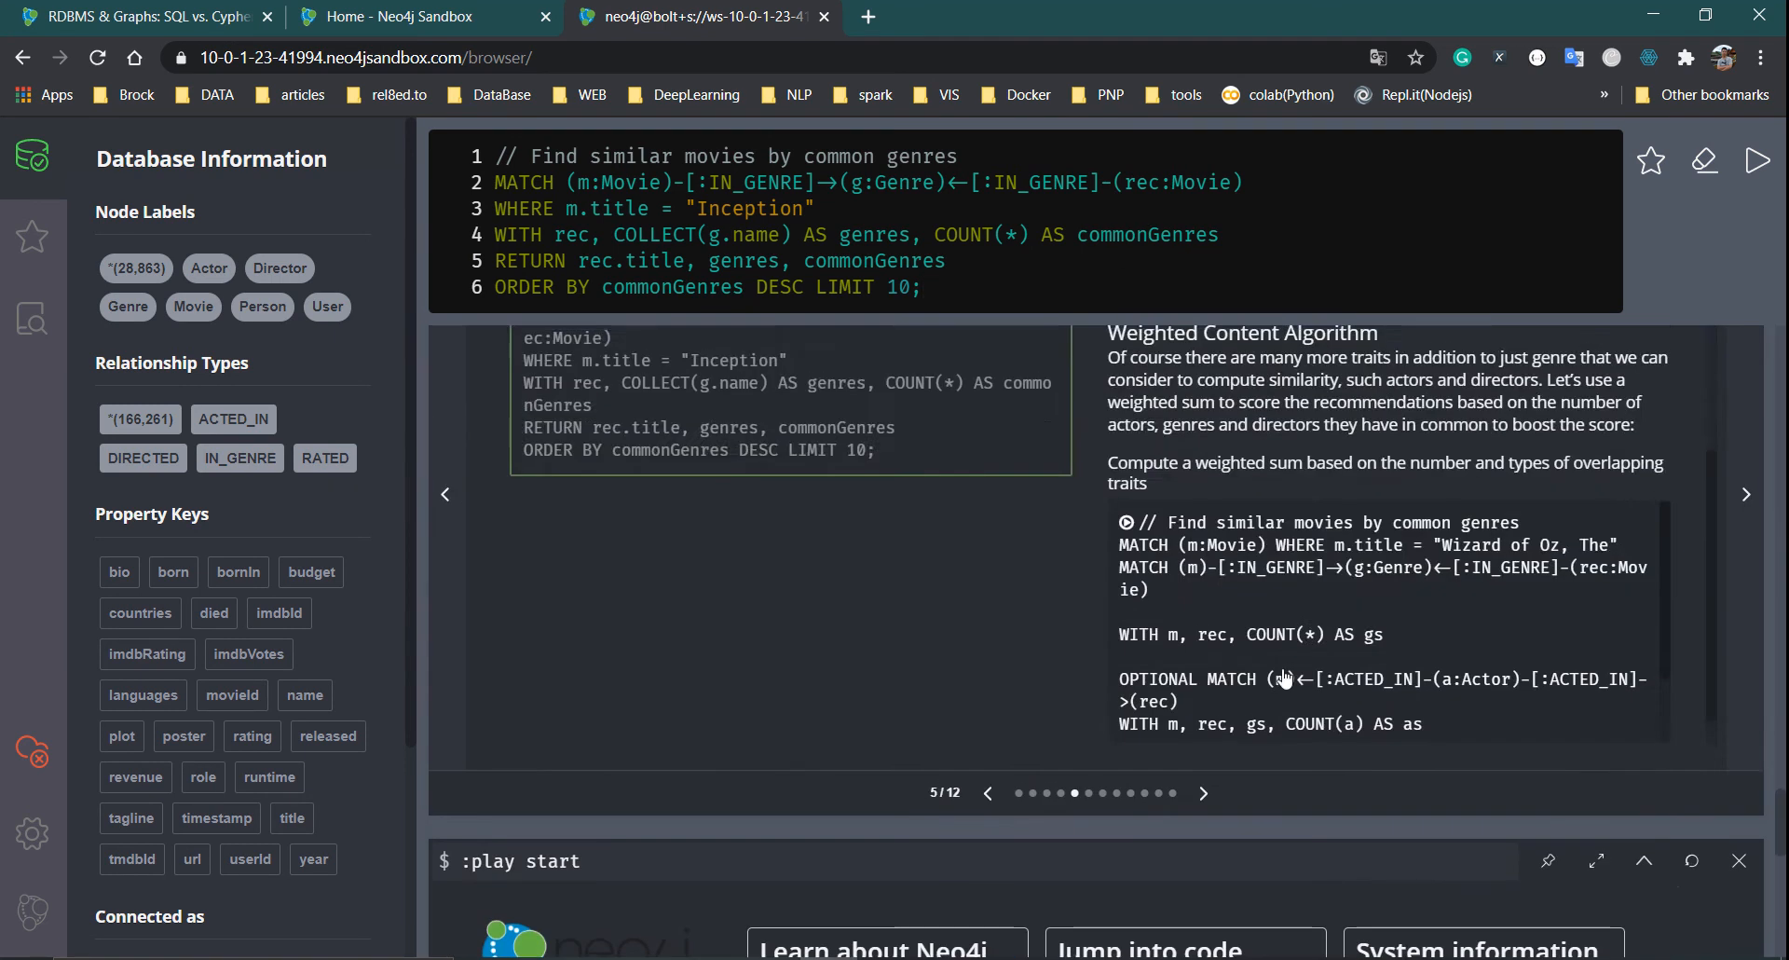
scroll(1296, 666, "up", 4)
scroll(1225, 463, "up", 1)
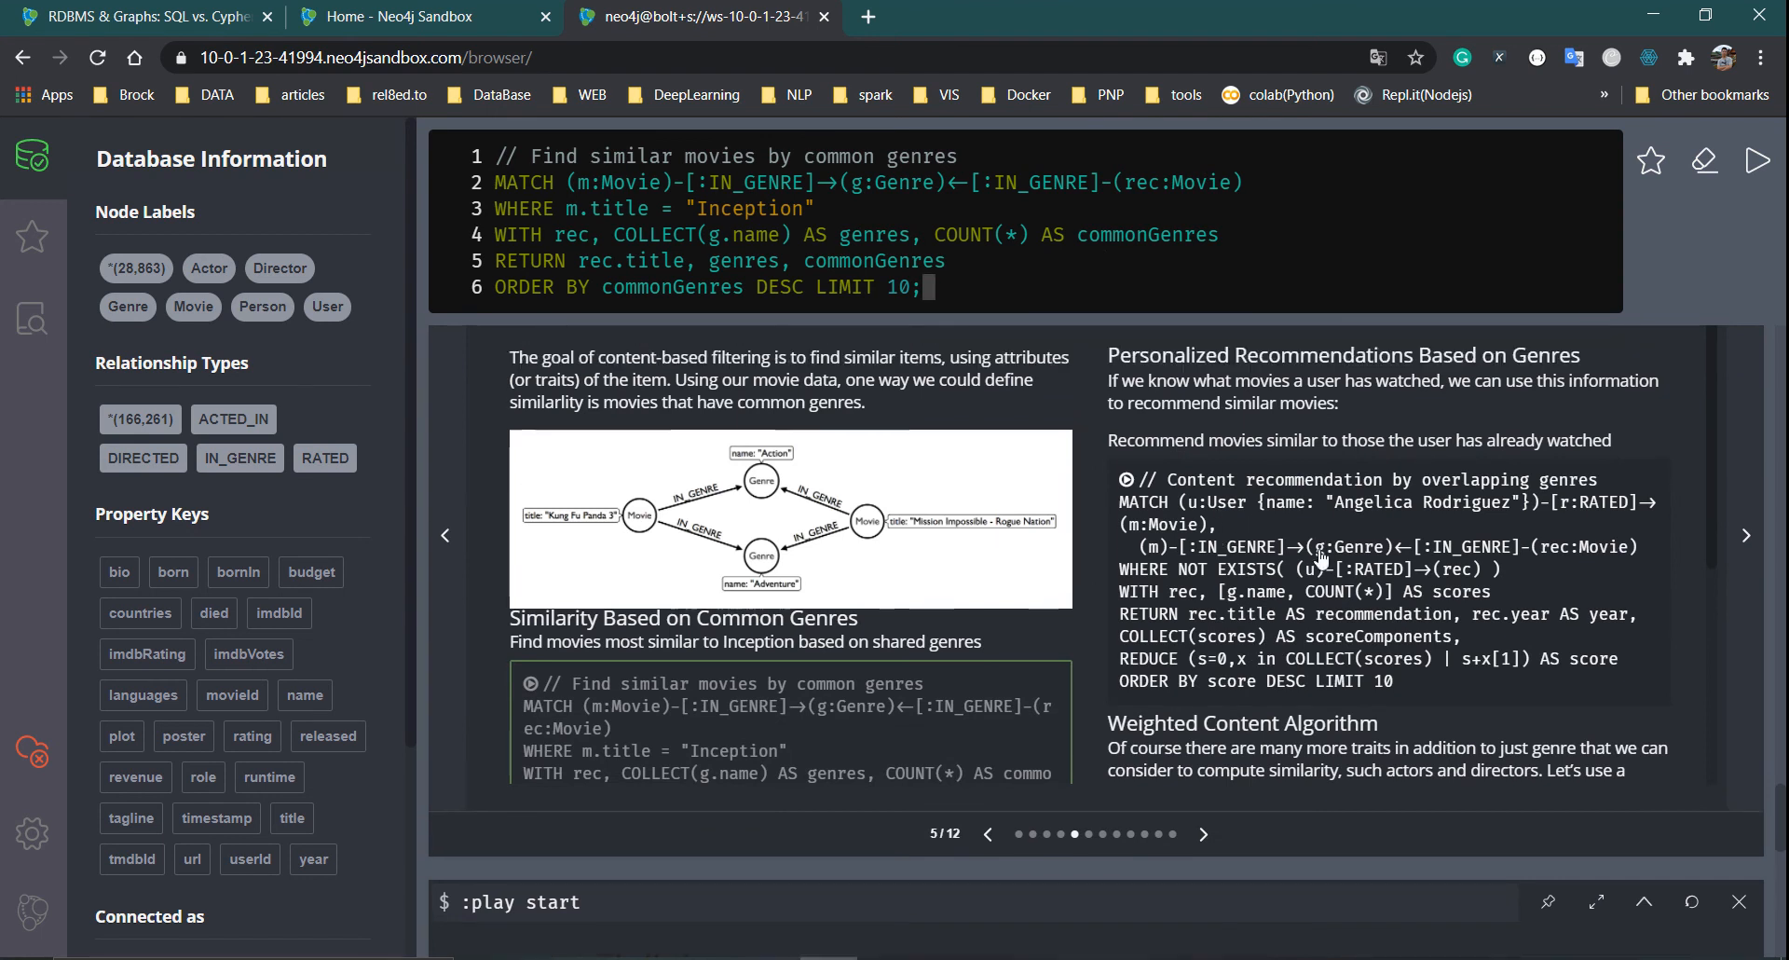
Load the content recommendation query from the guide and expand the editor to full screen
left_click(1198, 568)
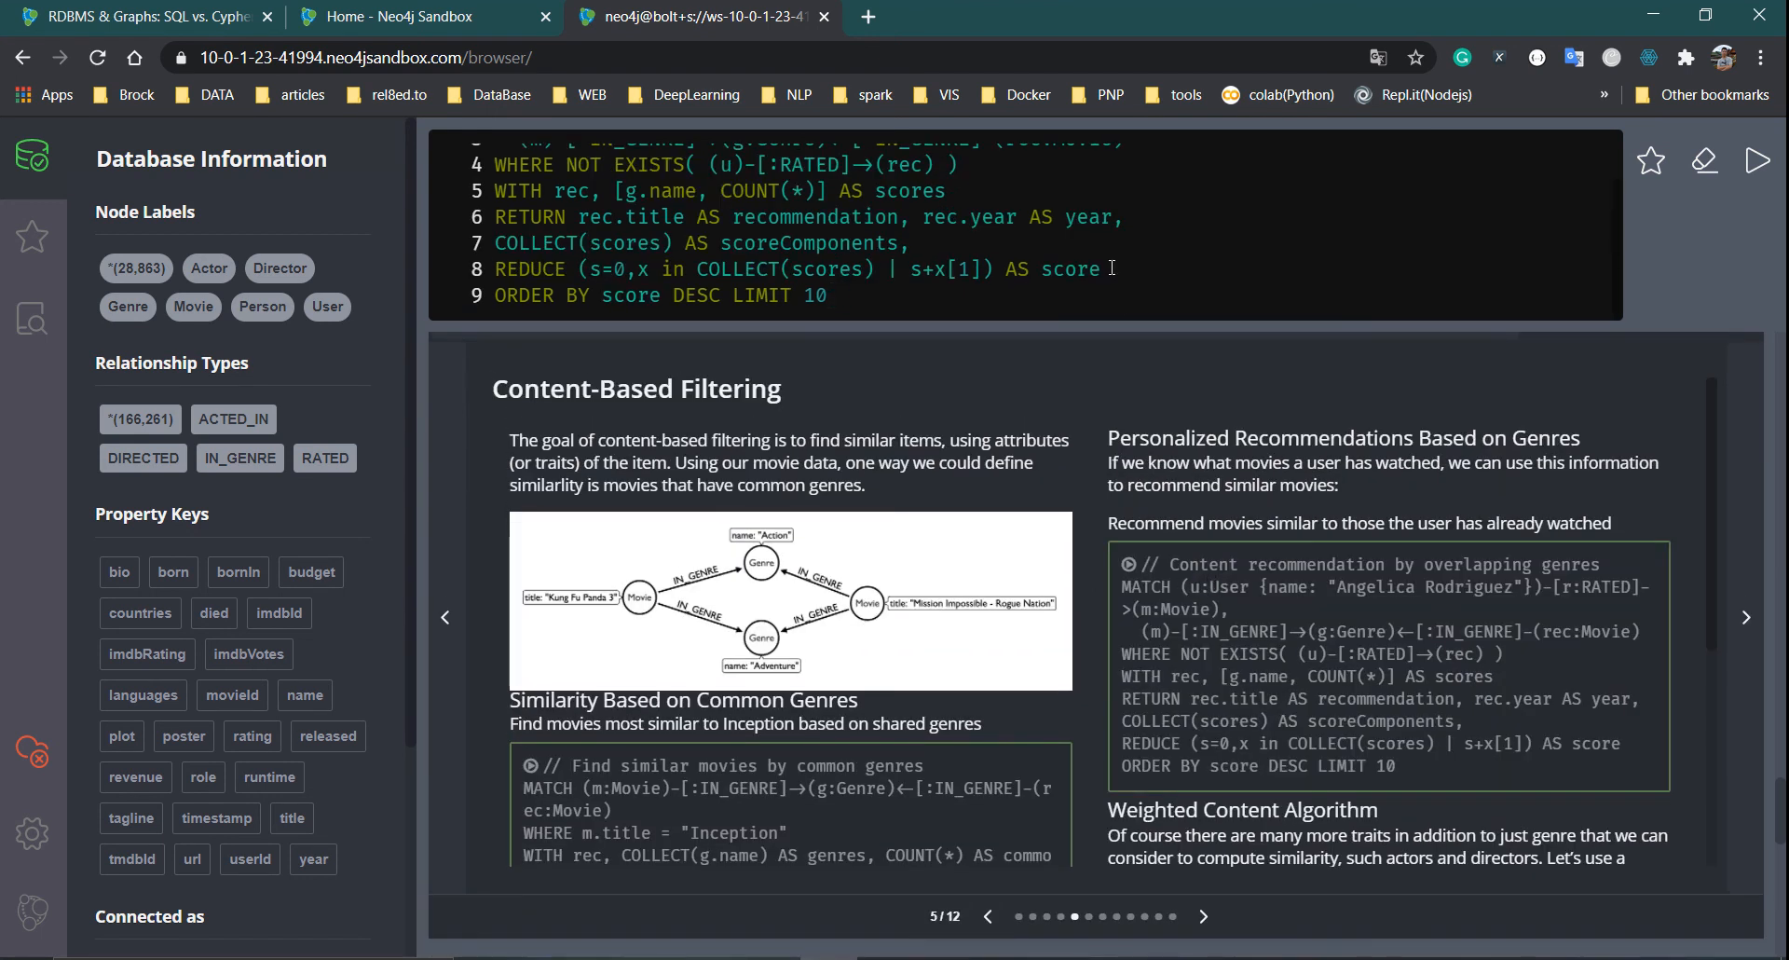
scroll(1112, 266, "up", 2)
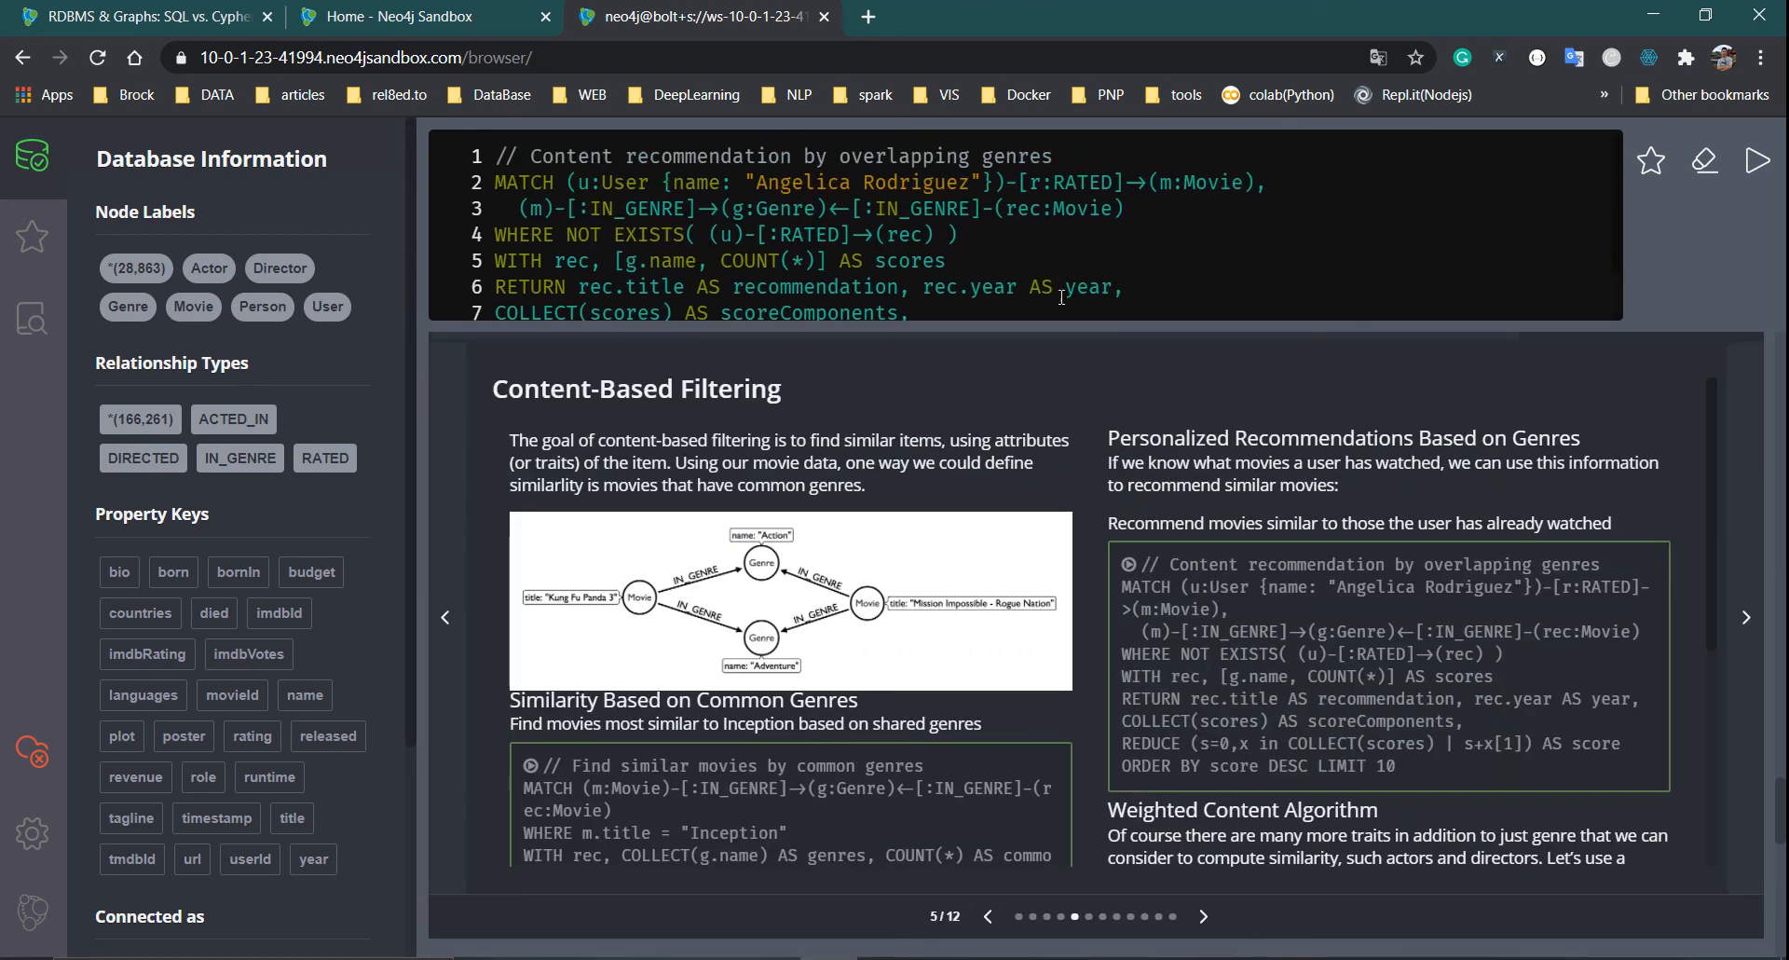
key("Escape")
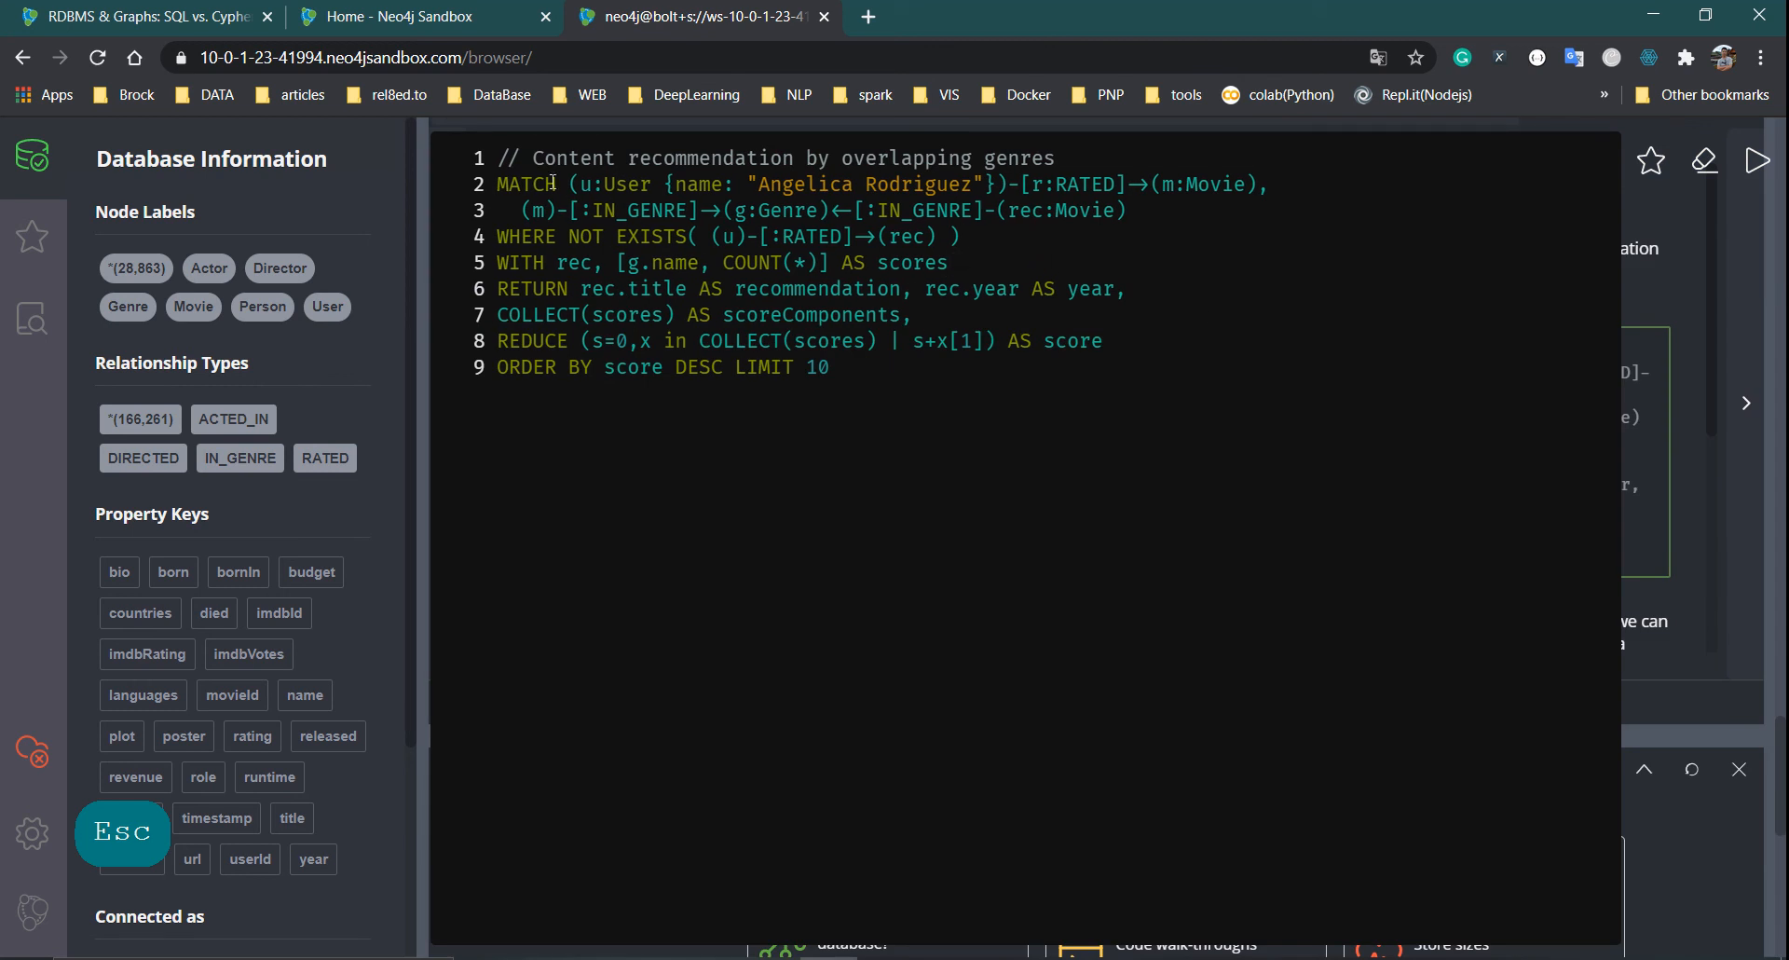
Highlight the user match, RATED link and shared-genre pattern on lines 2–3
left_click_drag(499, 184, 1022, 184)
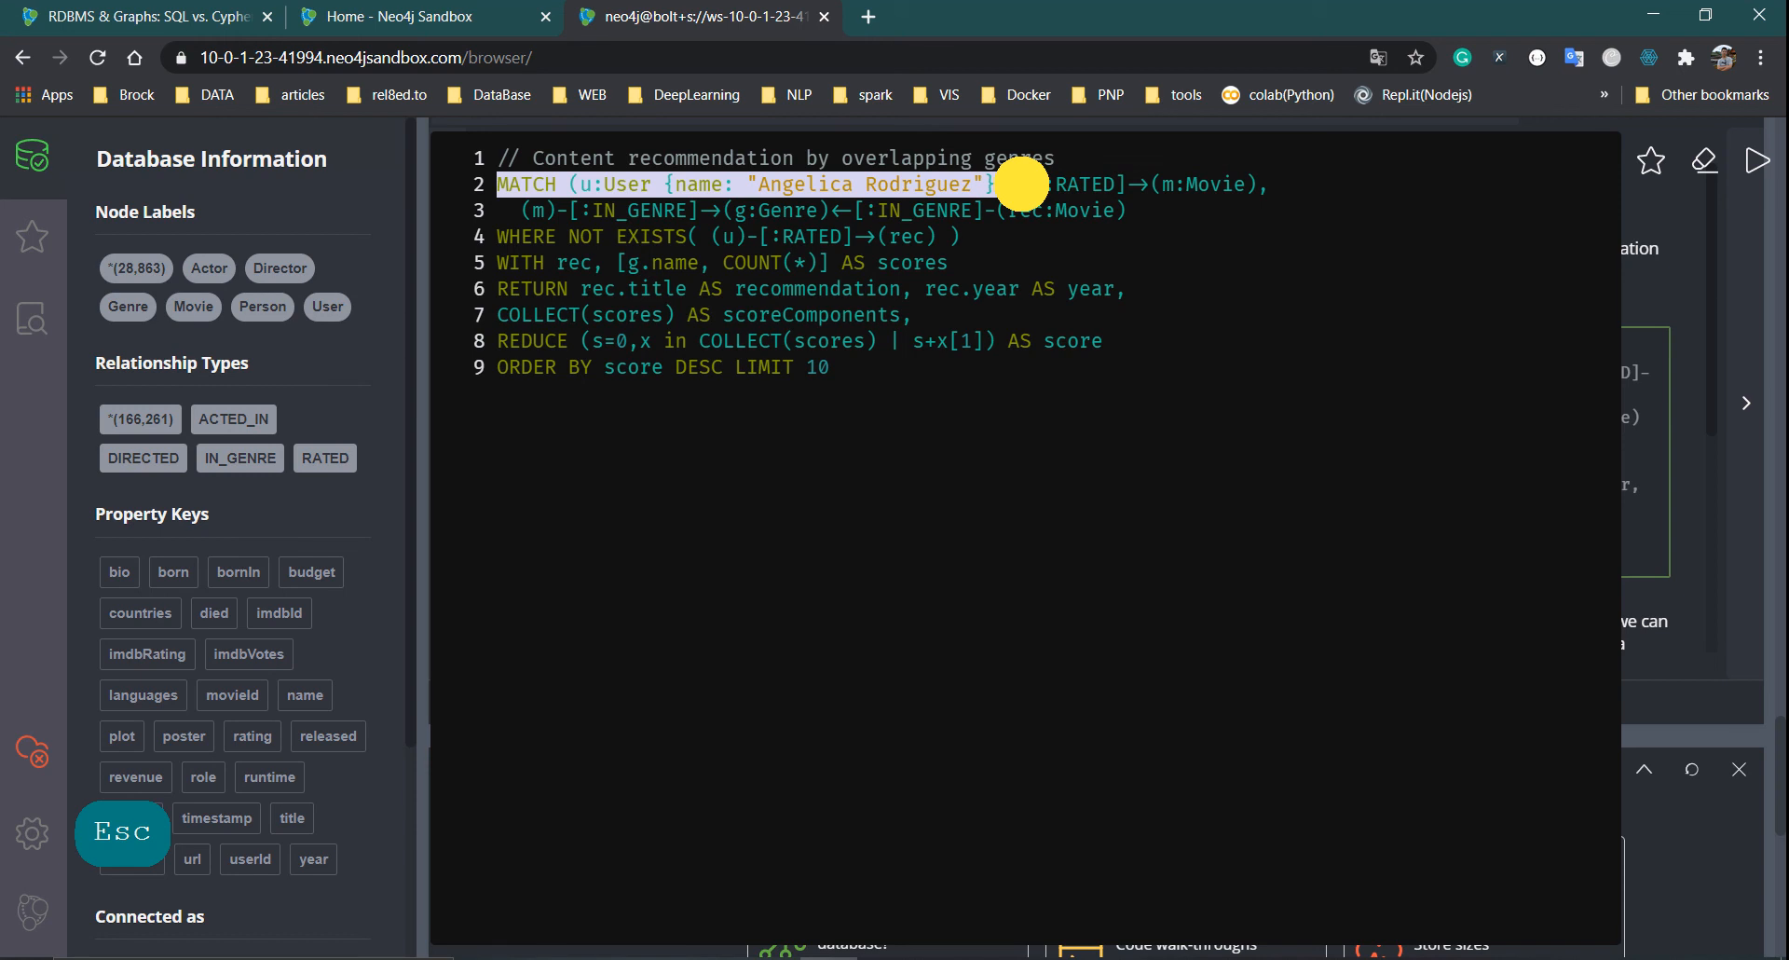
left_click(1051, 206)
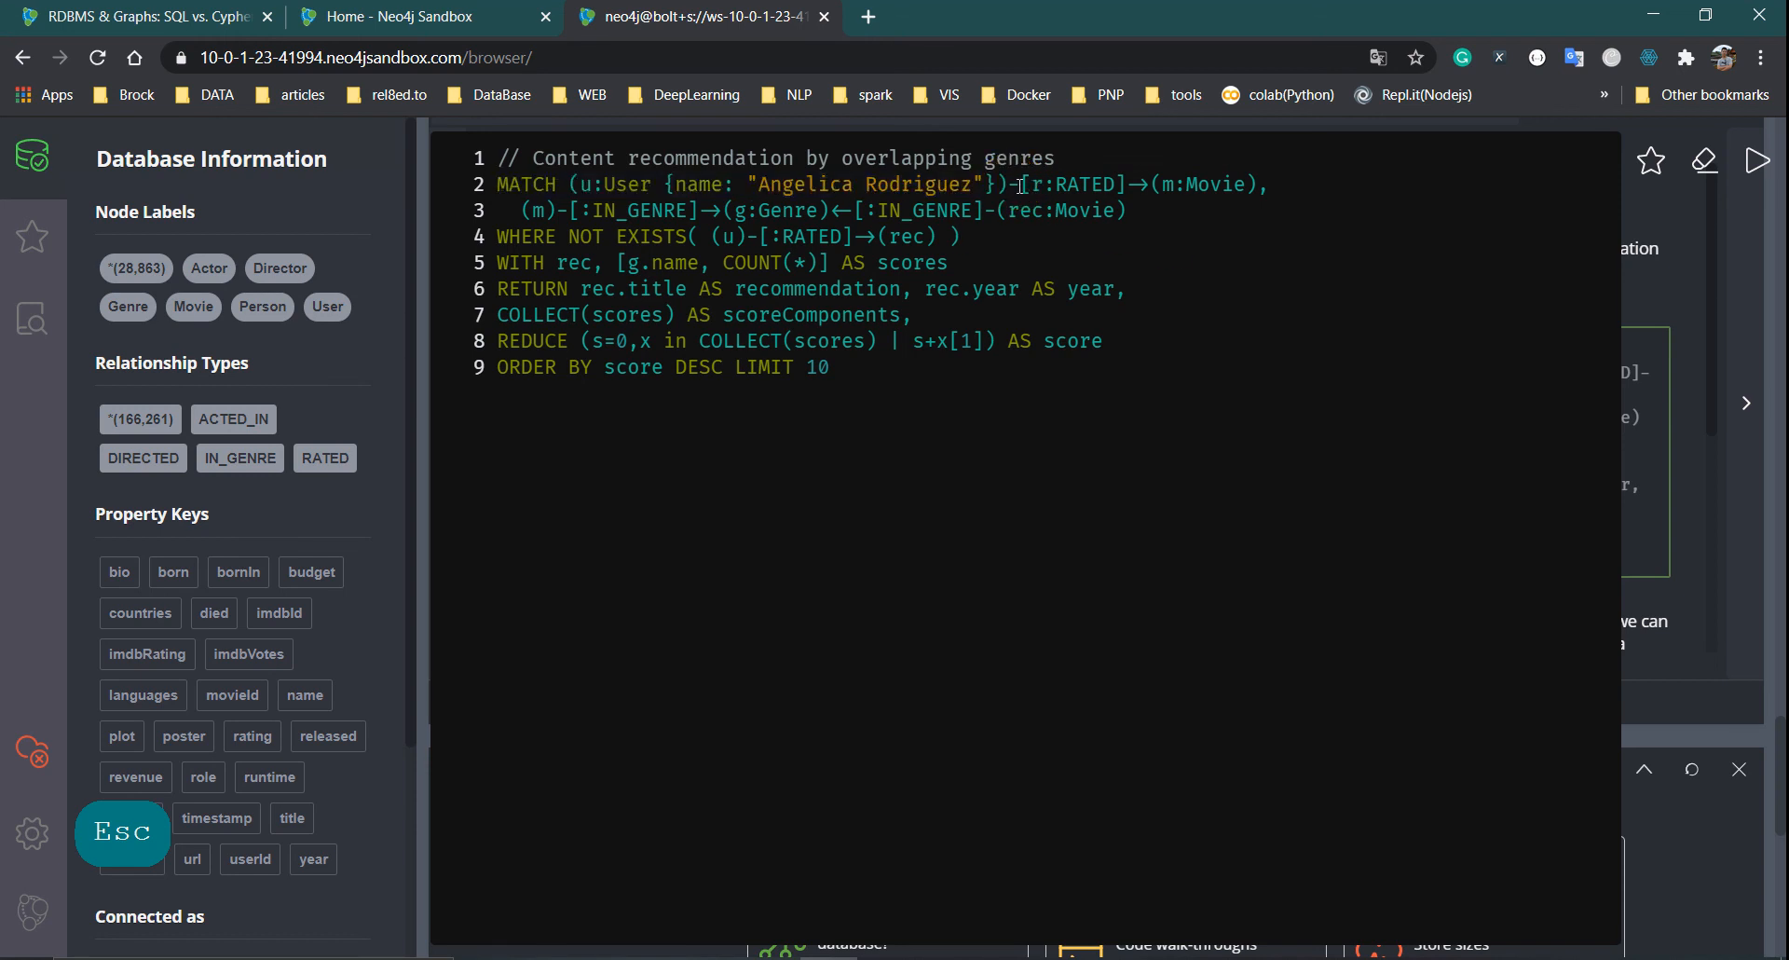
left_click_drag(1024, 186, 1270, 187)
left_click(1186, 264)
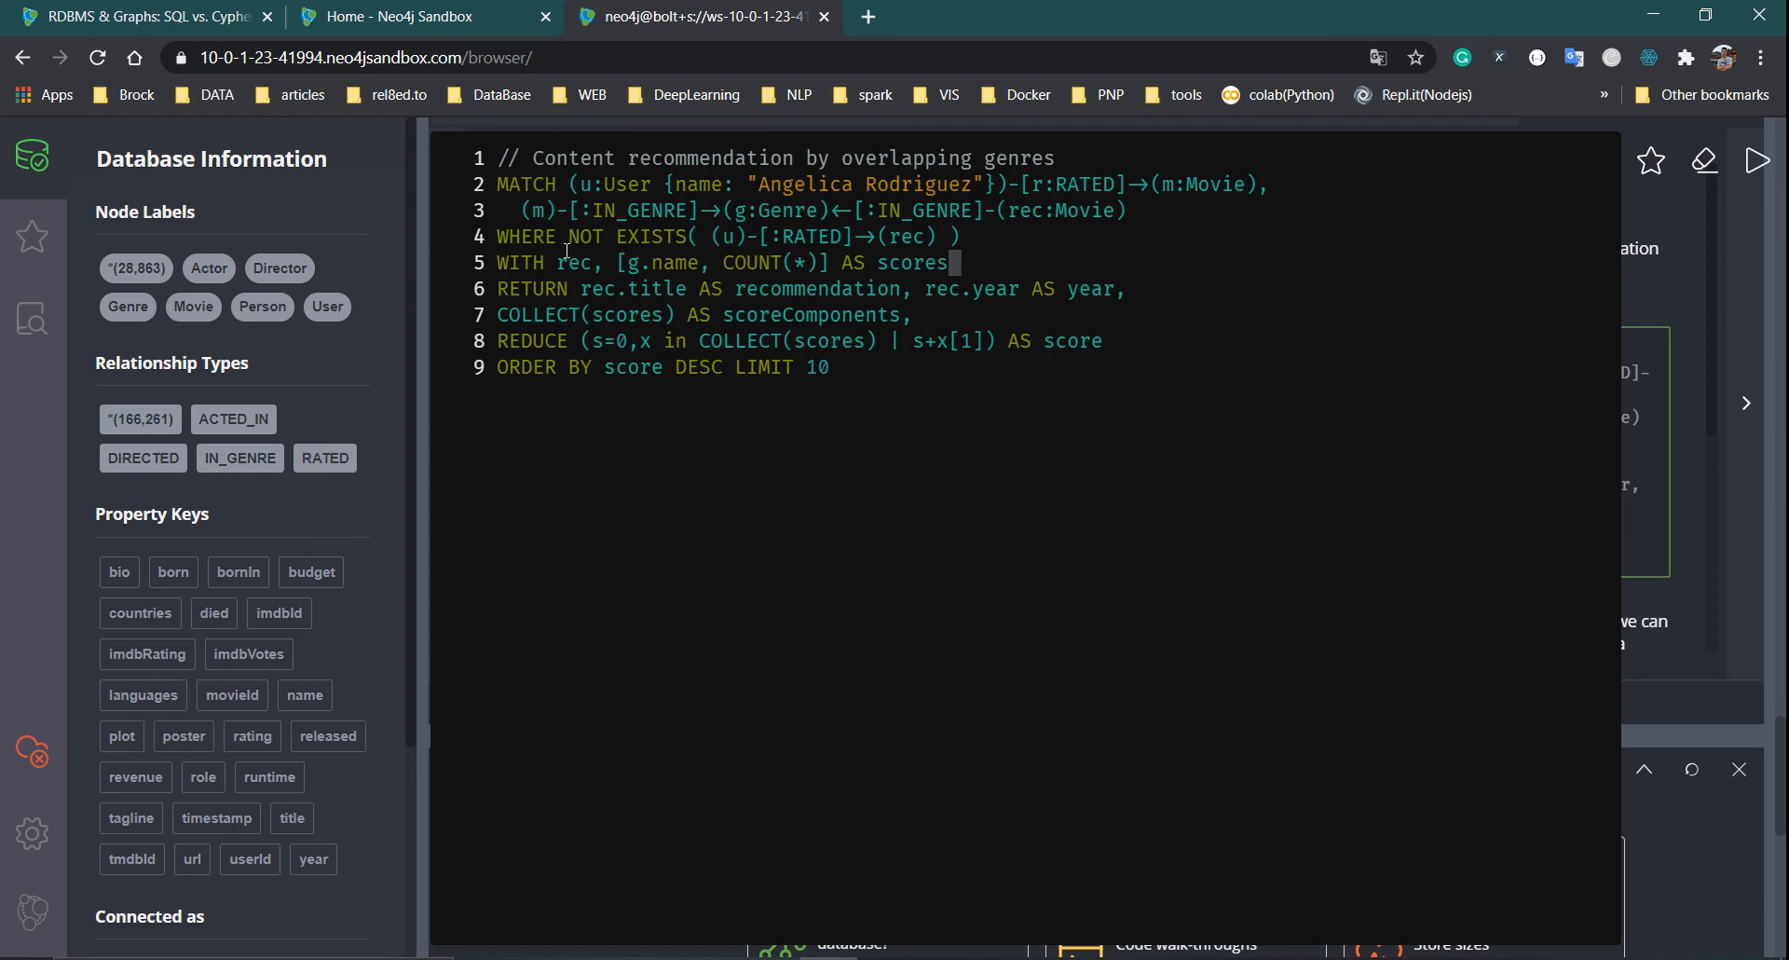
mouse_move(522, 210)
left_mouse_down()
mouse_move(886, 219)
mouse_move(1006, 184)
mouse_move(1056, 221)
mouse_move(868, 207)
mouse_move(1144, 222)
mouse_move(627, 188)
mouse_move(522, 201)
left_mouse_up()
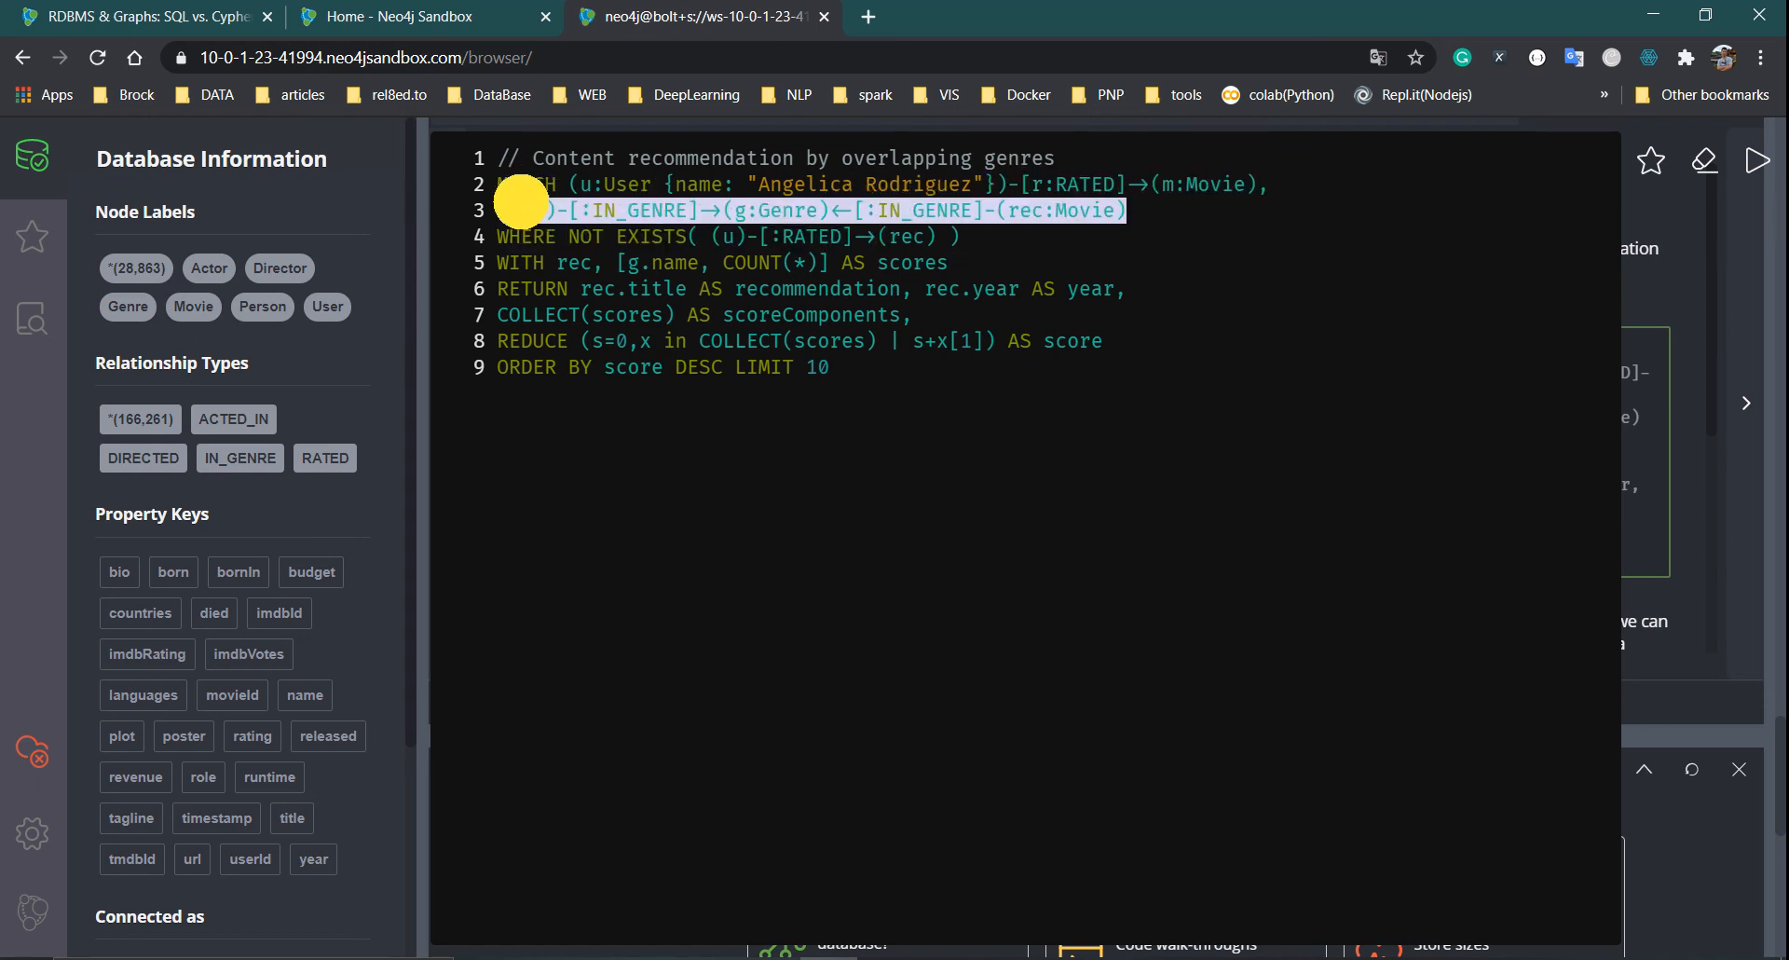
left_click(551, 213)
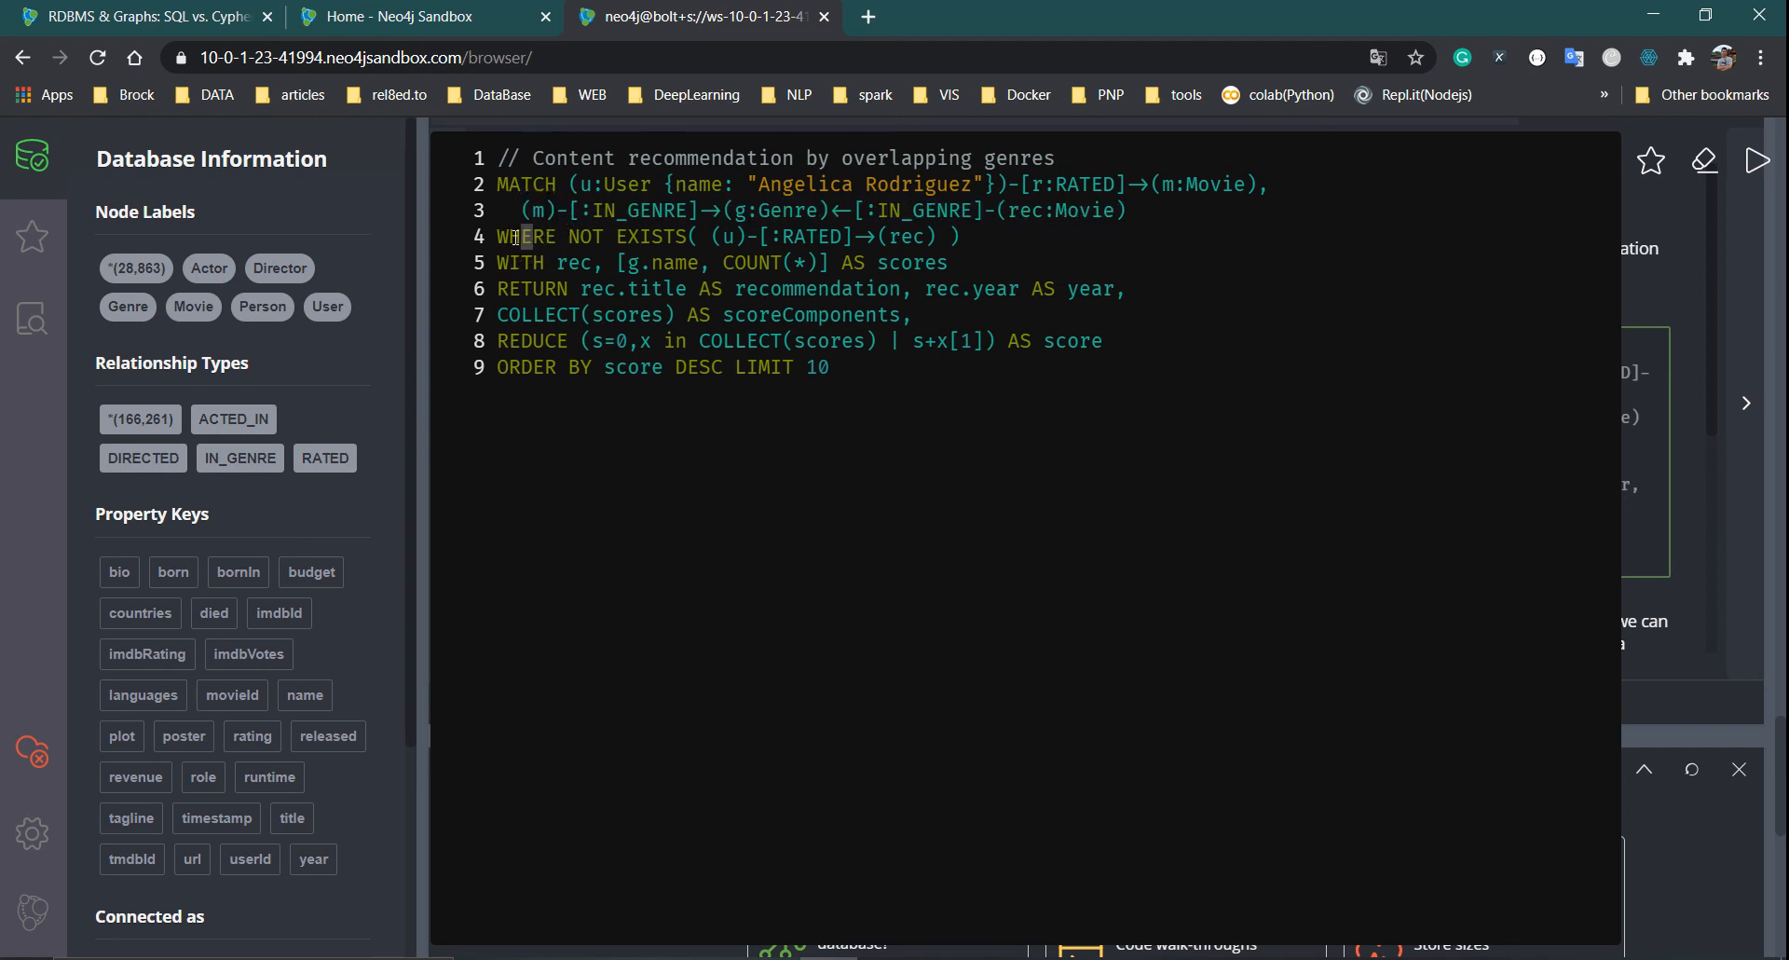
Highlight the NOT EXISTS already-rated filter on line 4, including the user variable u
left_click_drag(516, 238, 688, 226)
double_click(740, 235)
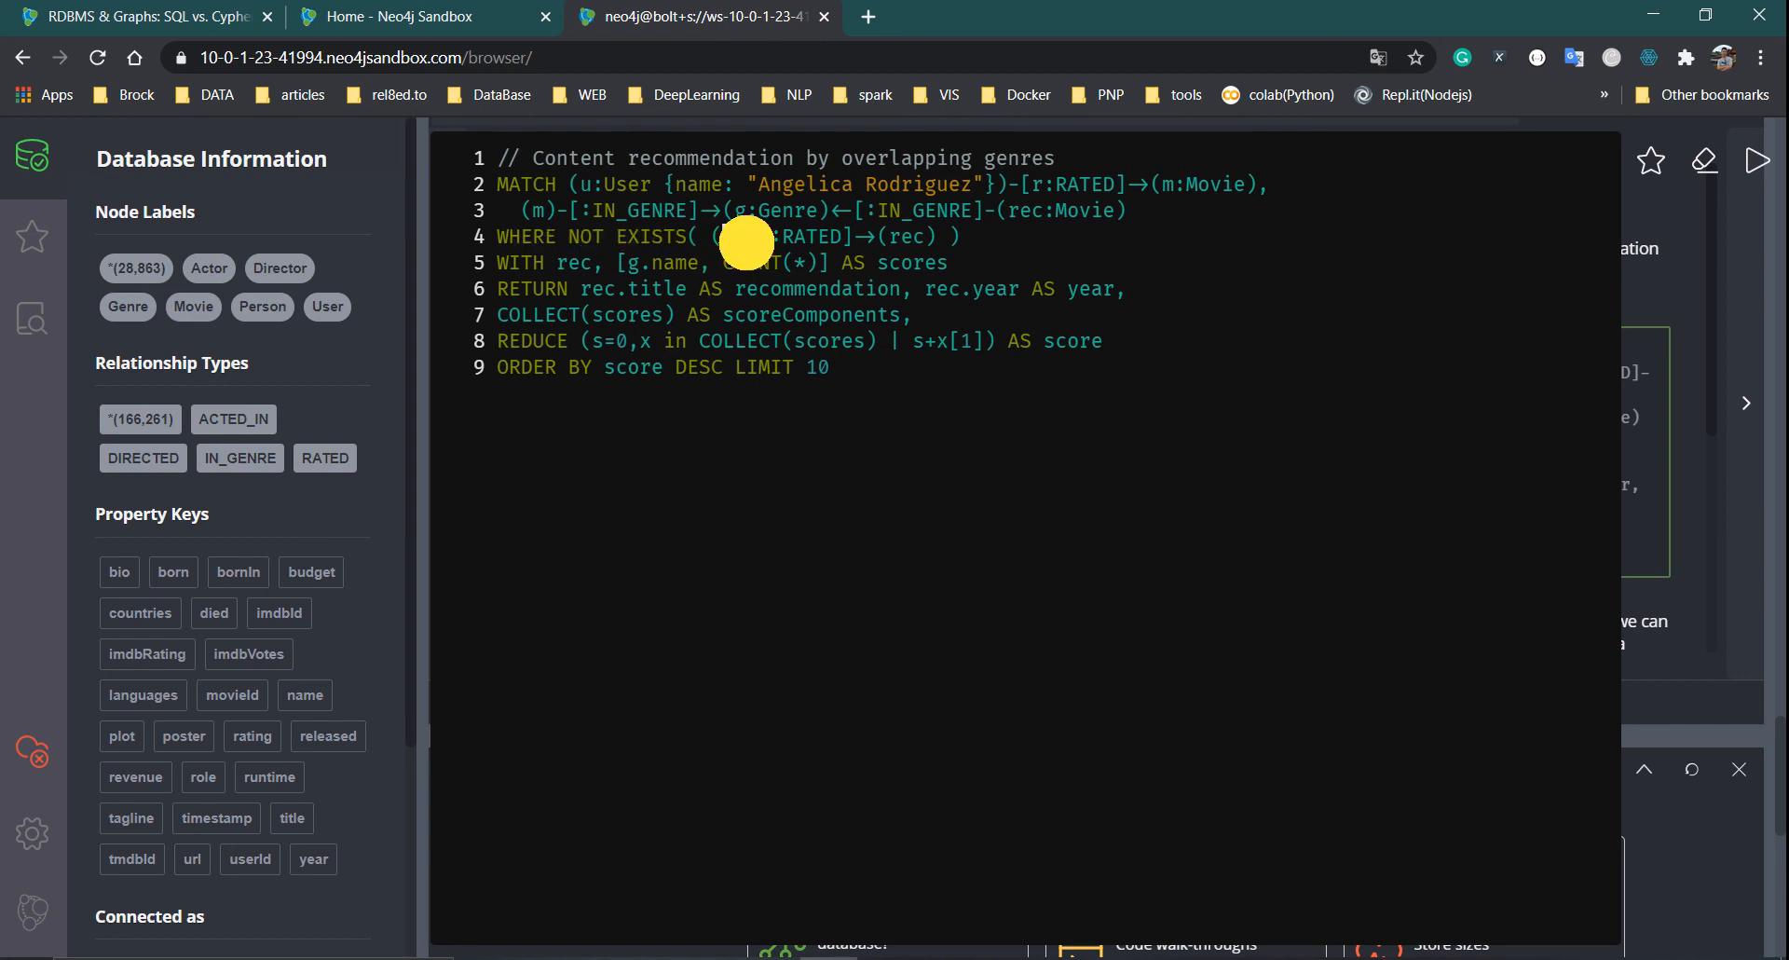
left_click_drag(772, 235, 928, 239)
left_click_drag(711, 236, 930, 233)
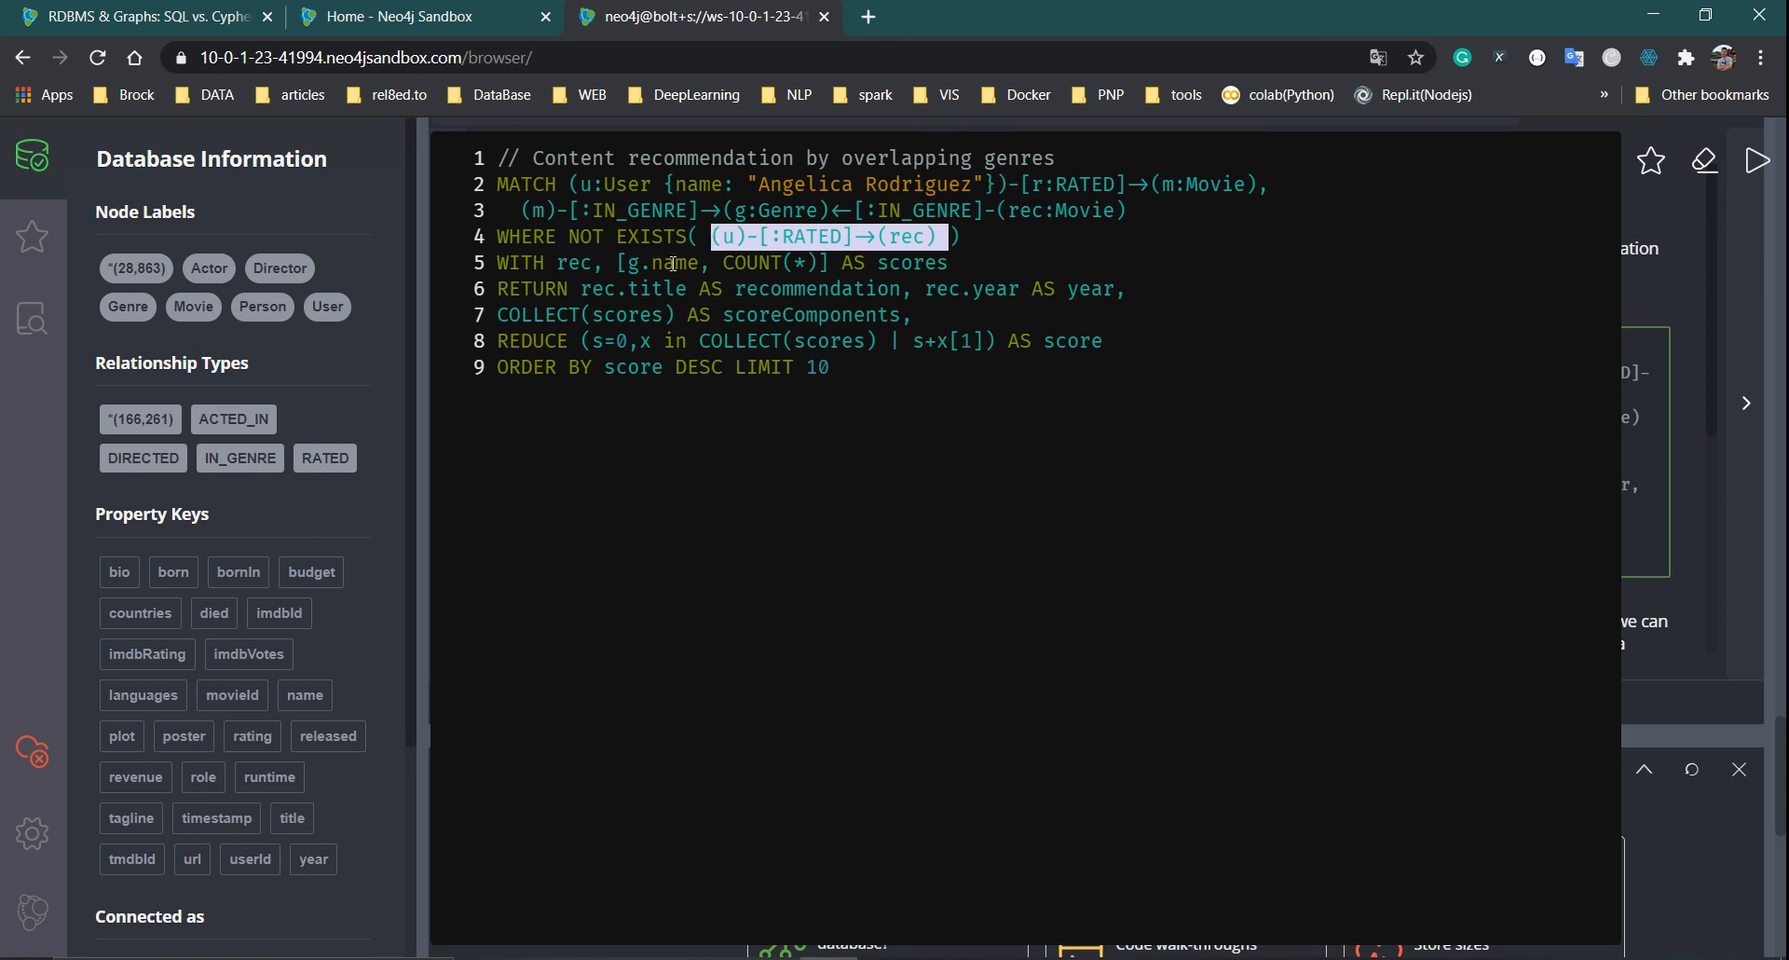
left_click(980, 257)
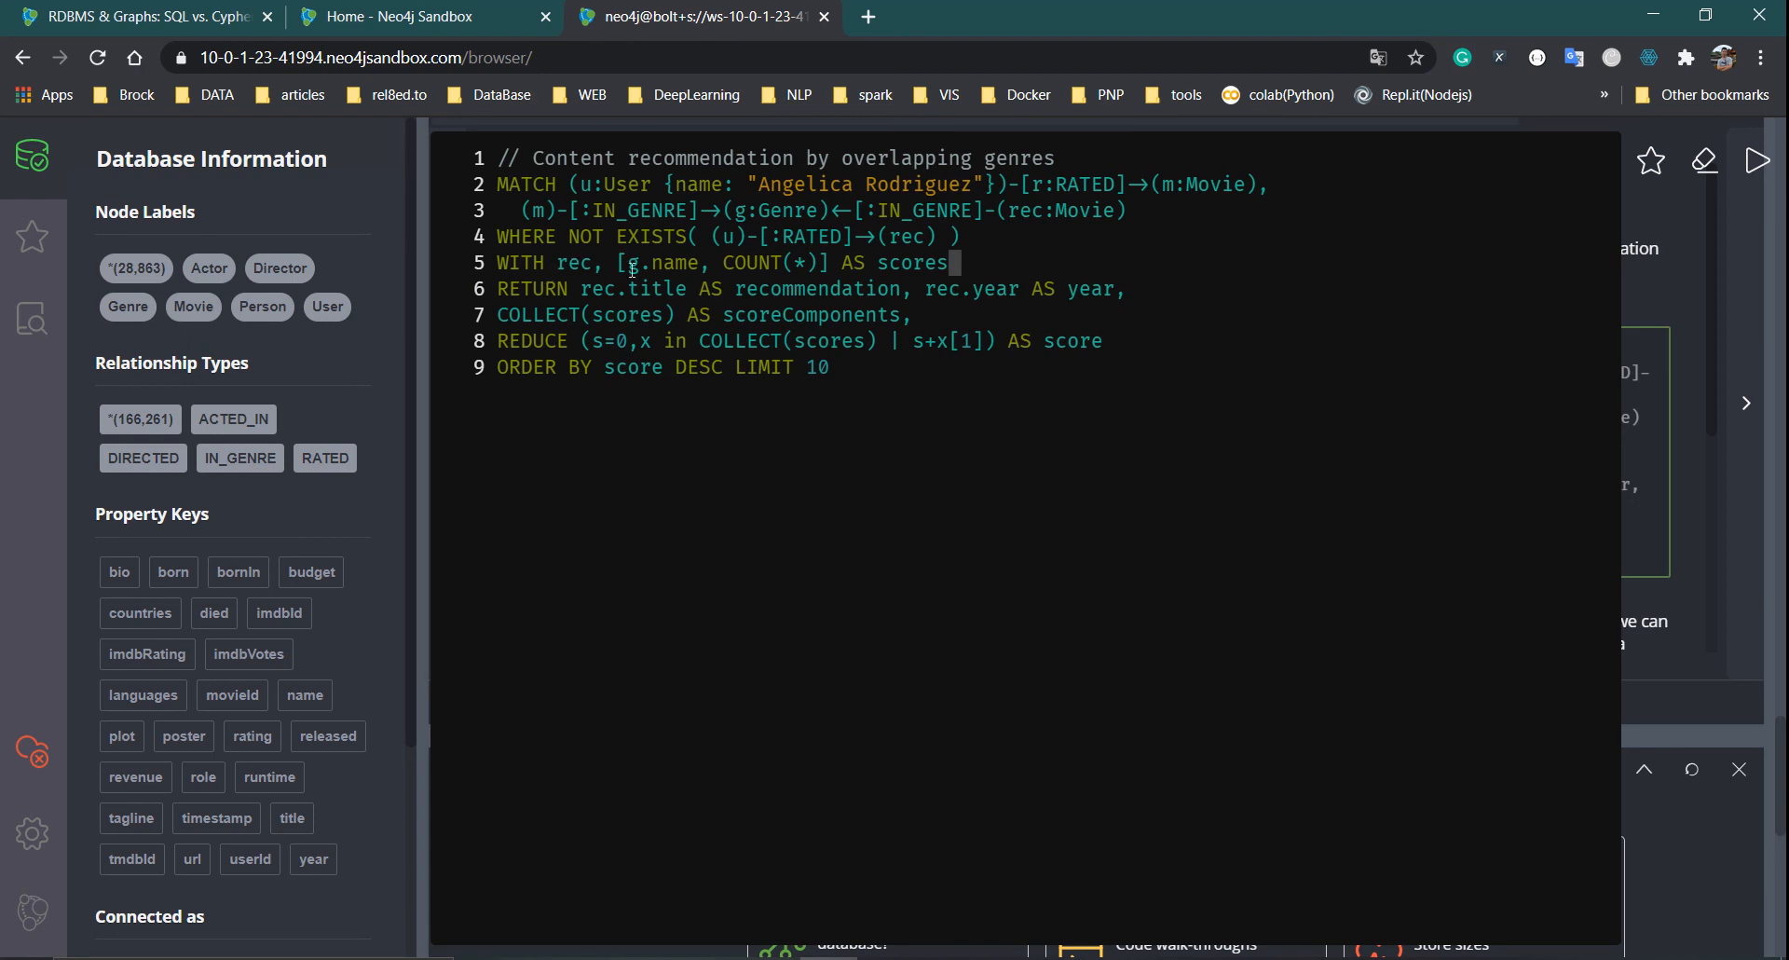
left_click_drag(716, 239, 944, 234)
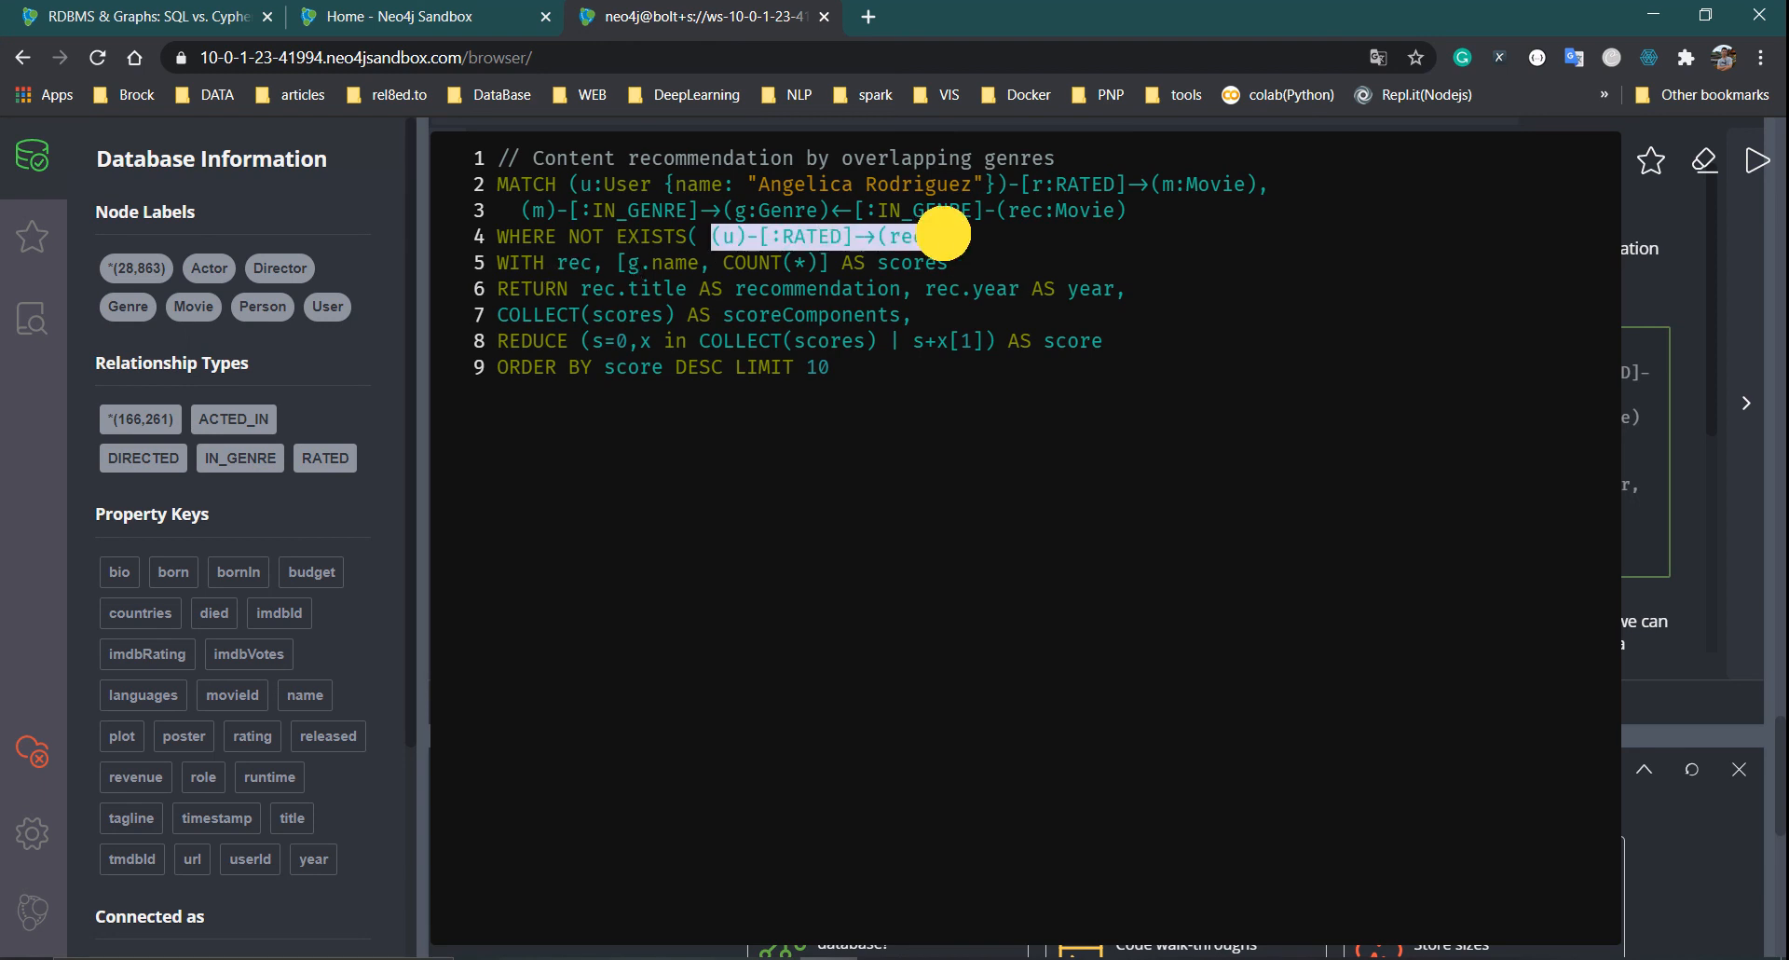
left_click(942, 290)
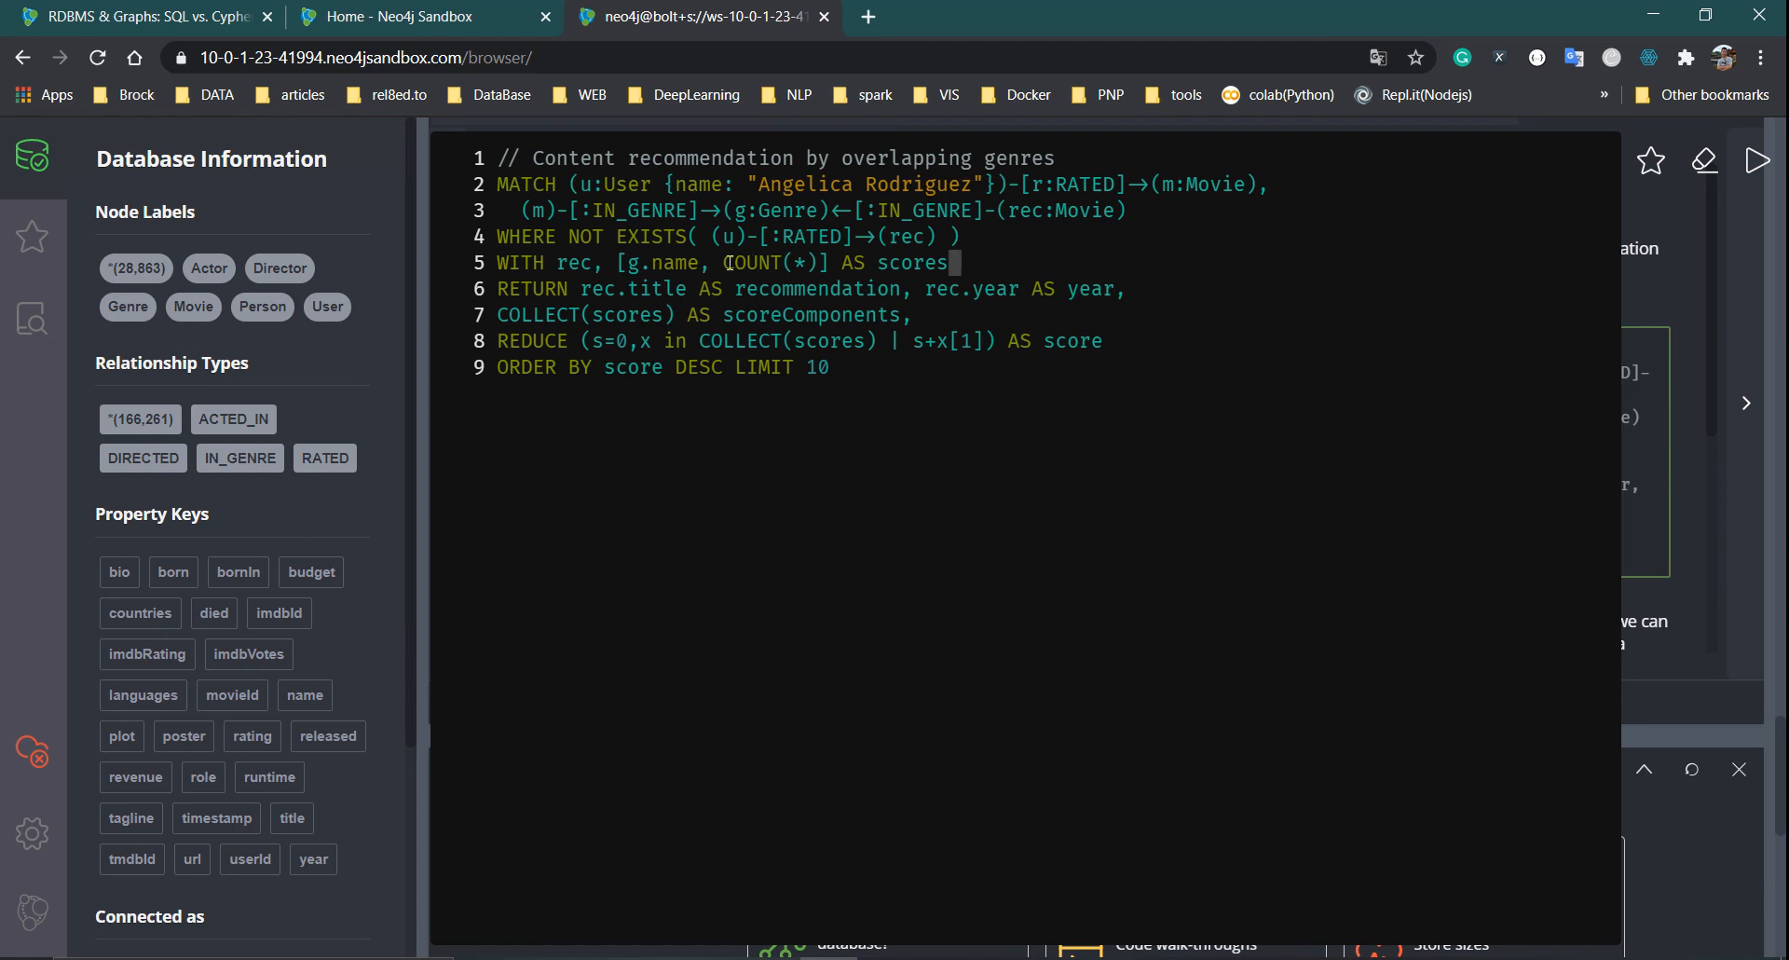
Highlight COUNT(*), g.name, the RETURN clause and the REDUCE score sum, then run the query
left_click_drag(730, 263, 812, 253)
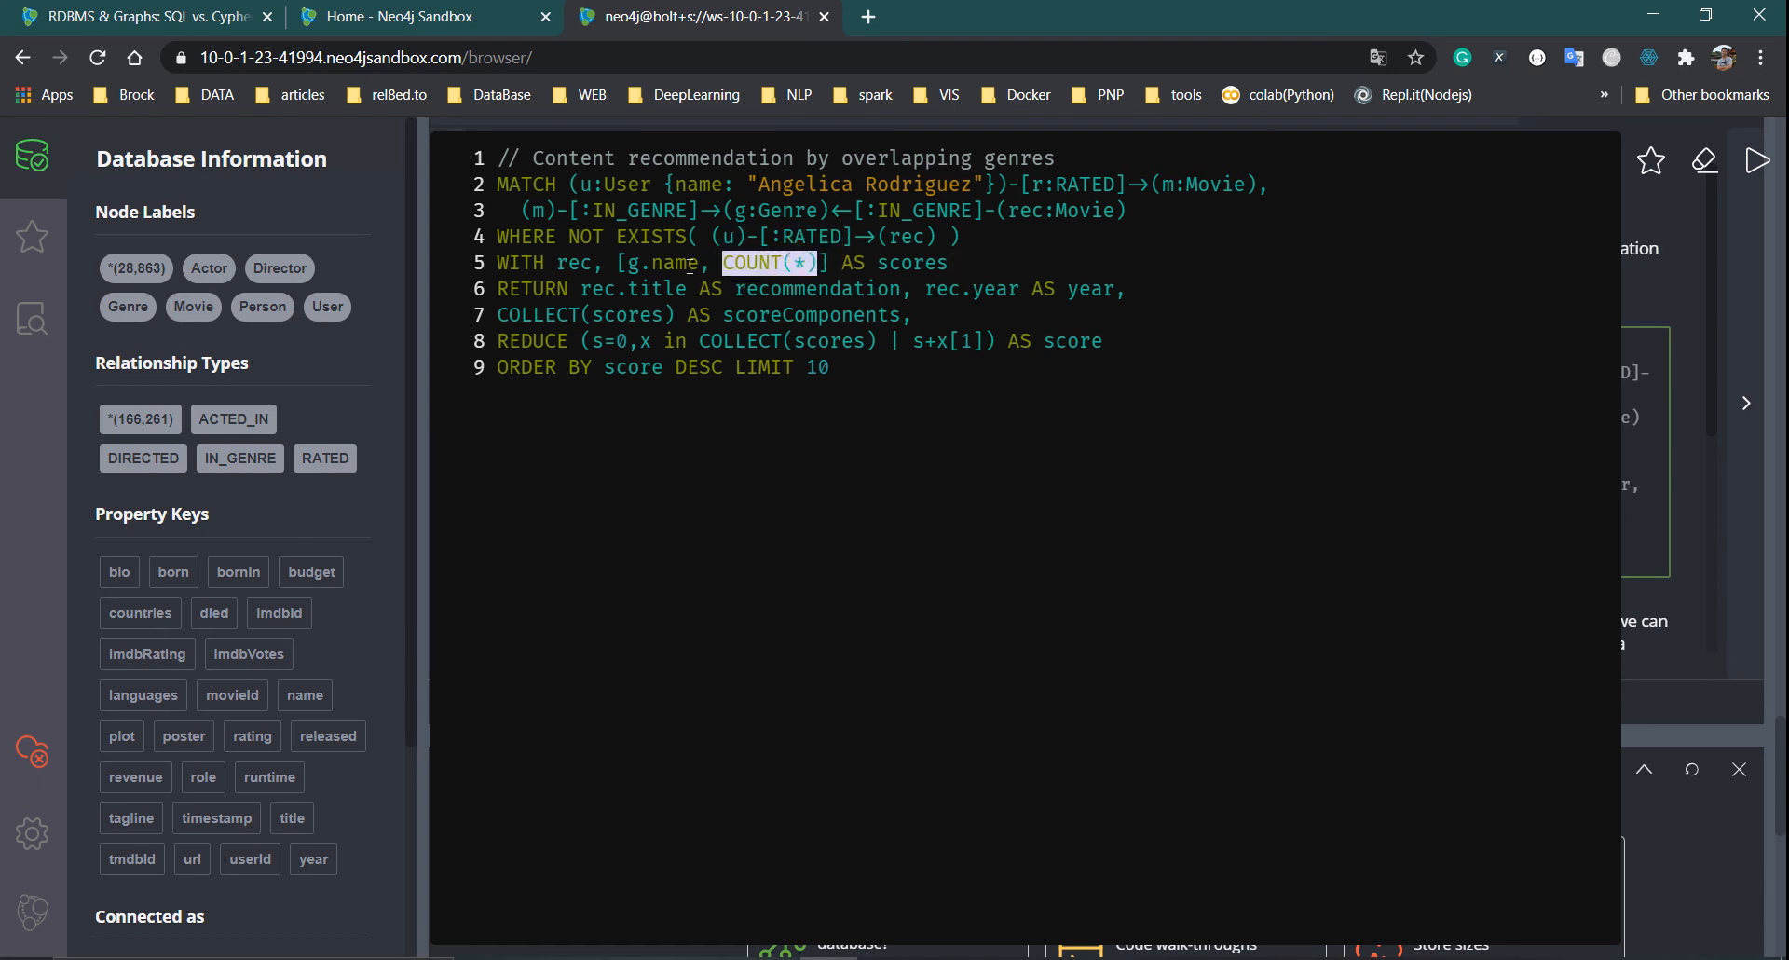
left_click_drag(630, 266, 692, 266)
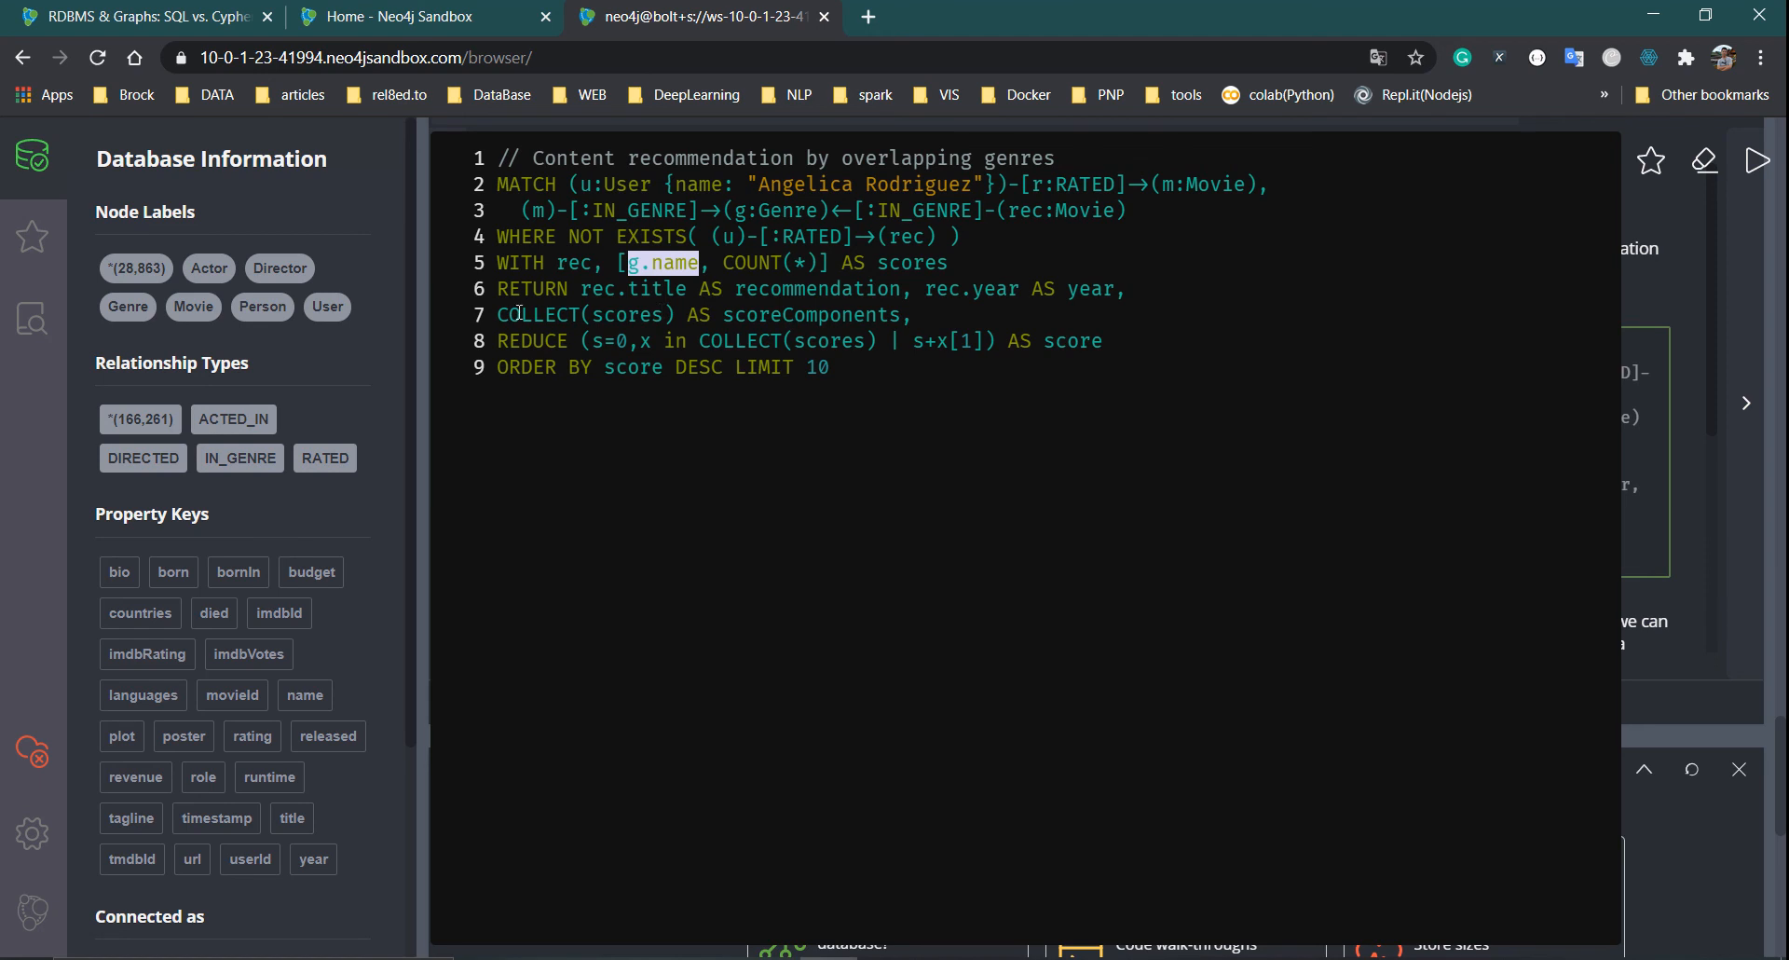
left_click_drag(511, 293, 1114, 289)
left_click_drag(807, 354, 805, 341)
left_click(603, 317)
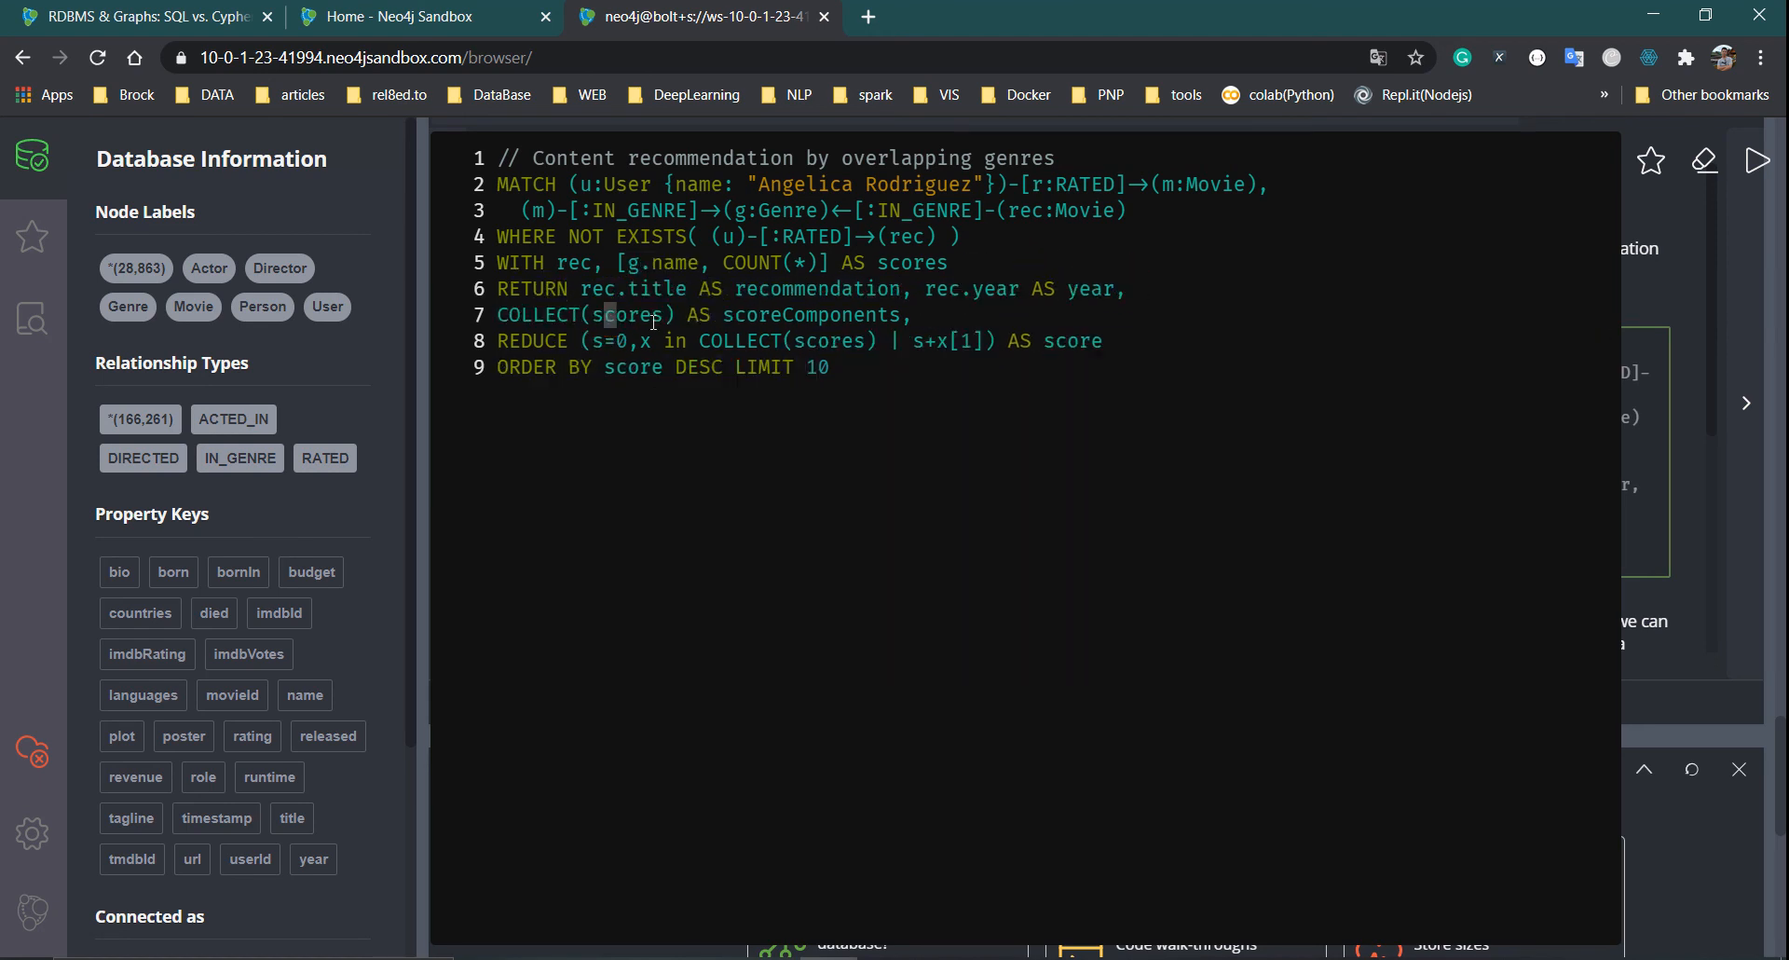
double_click(517, 342)
left_click_drag(610, 354, 1070, 353)
left_click(1161, 442)
left_click(1758, 164)
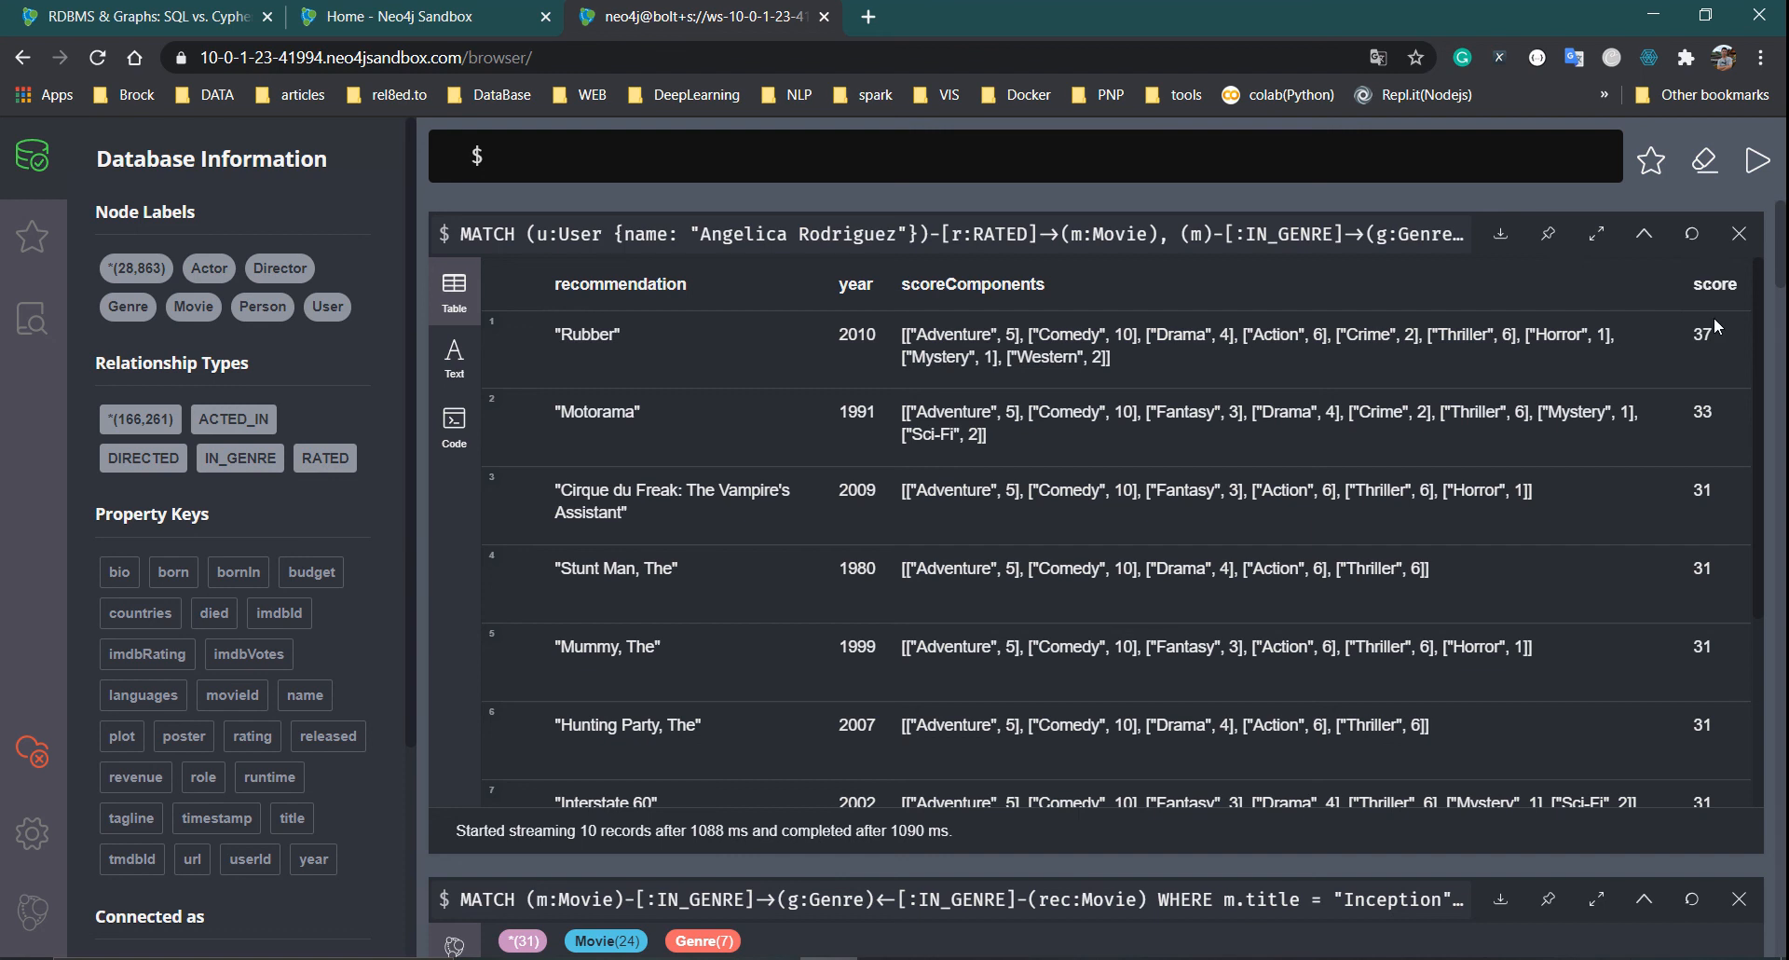
Highlight top result Rubber's score of 37, the rows scoring 31, and Rubber's genre score components
left_click_drag(1683, 335, 1739, 345)
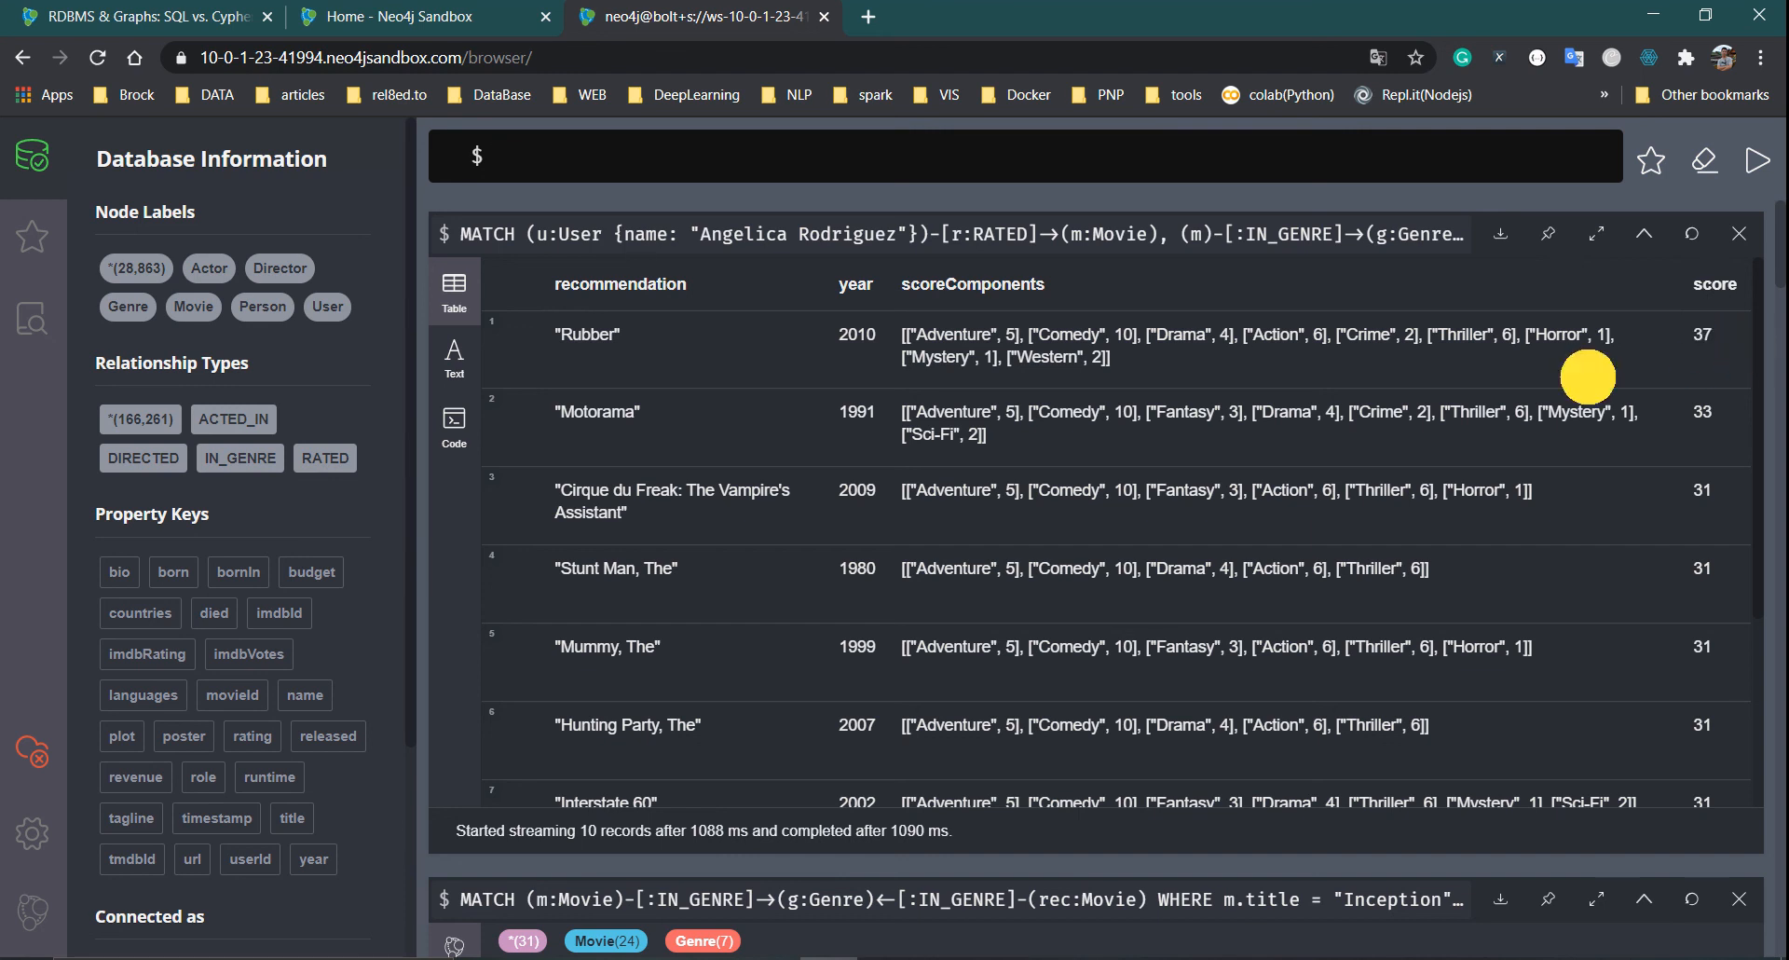
left_click_drag(625, 335, 546, 333)
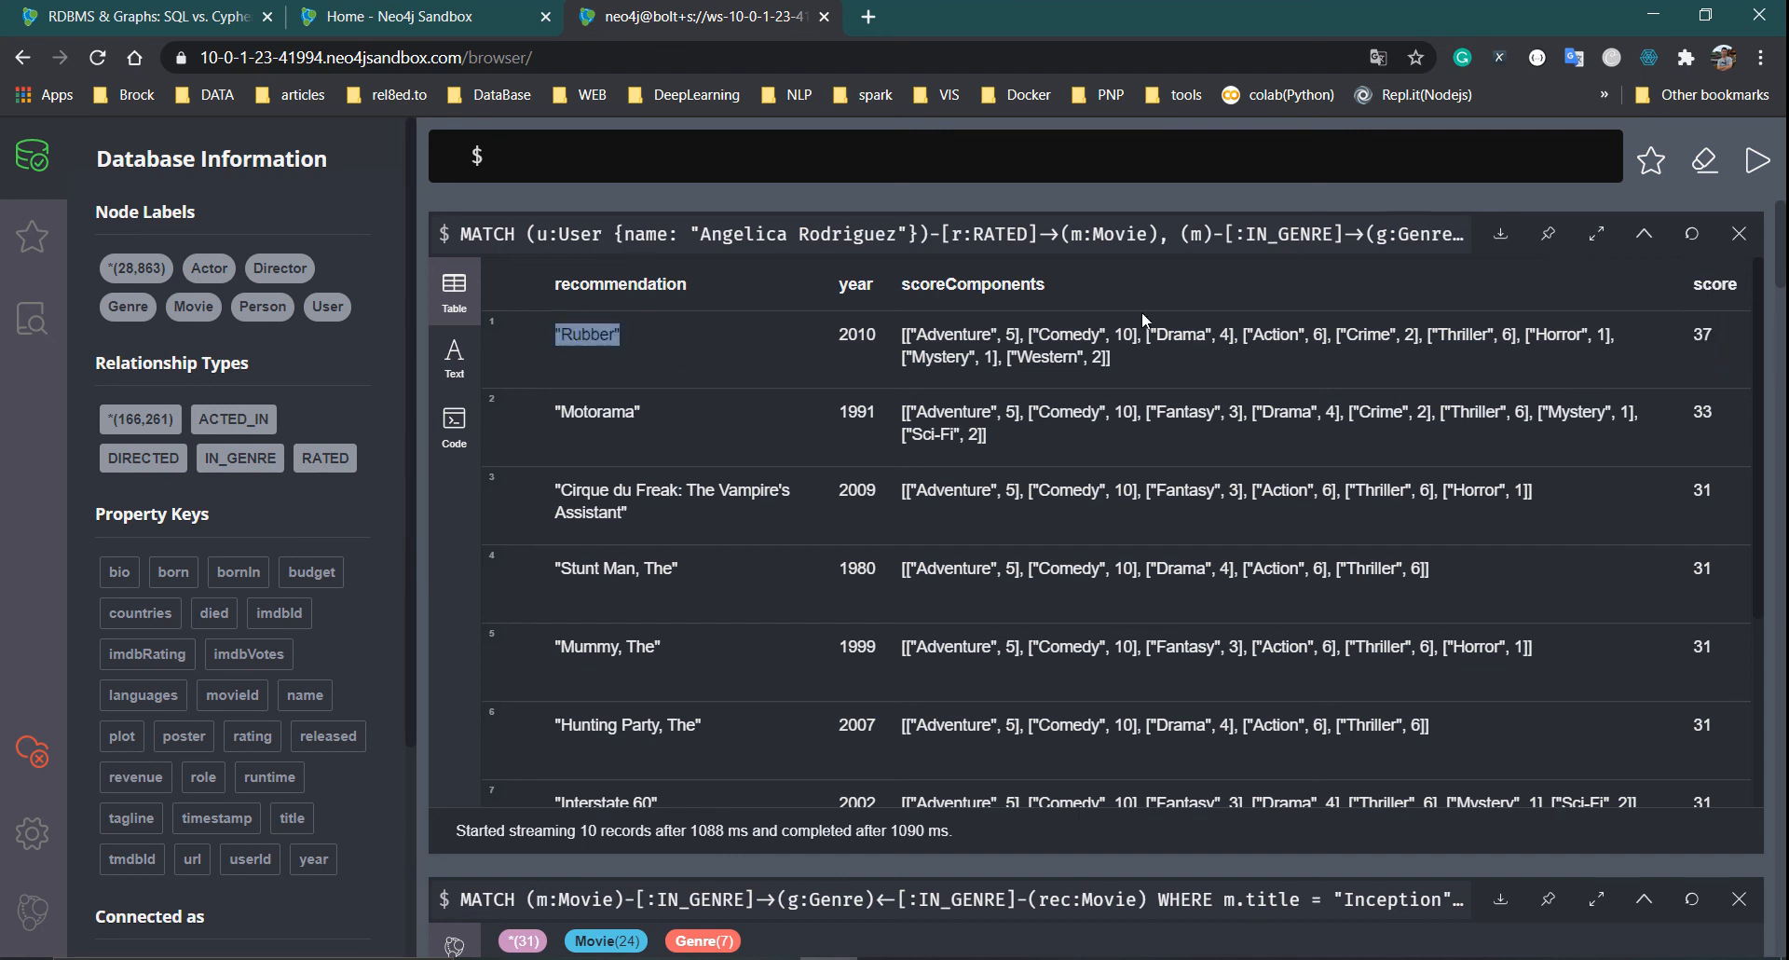
left_click_drag(1688, 401, 1750, 402)
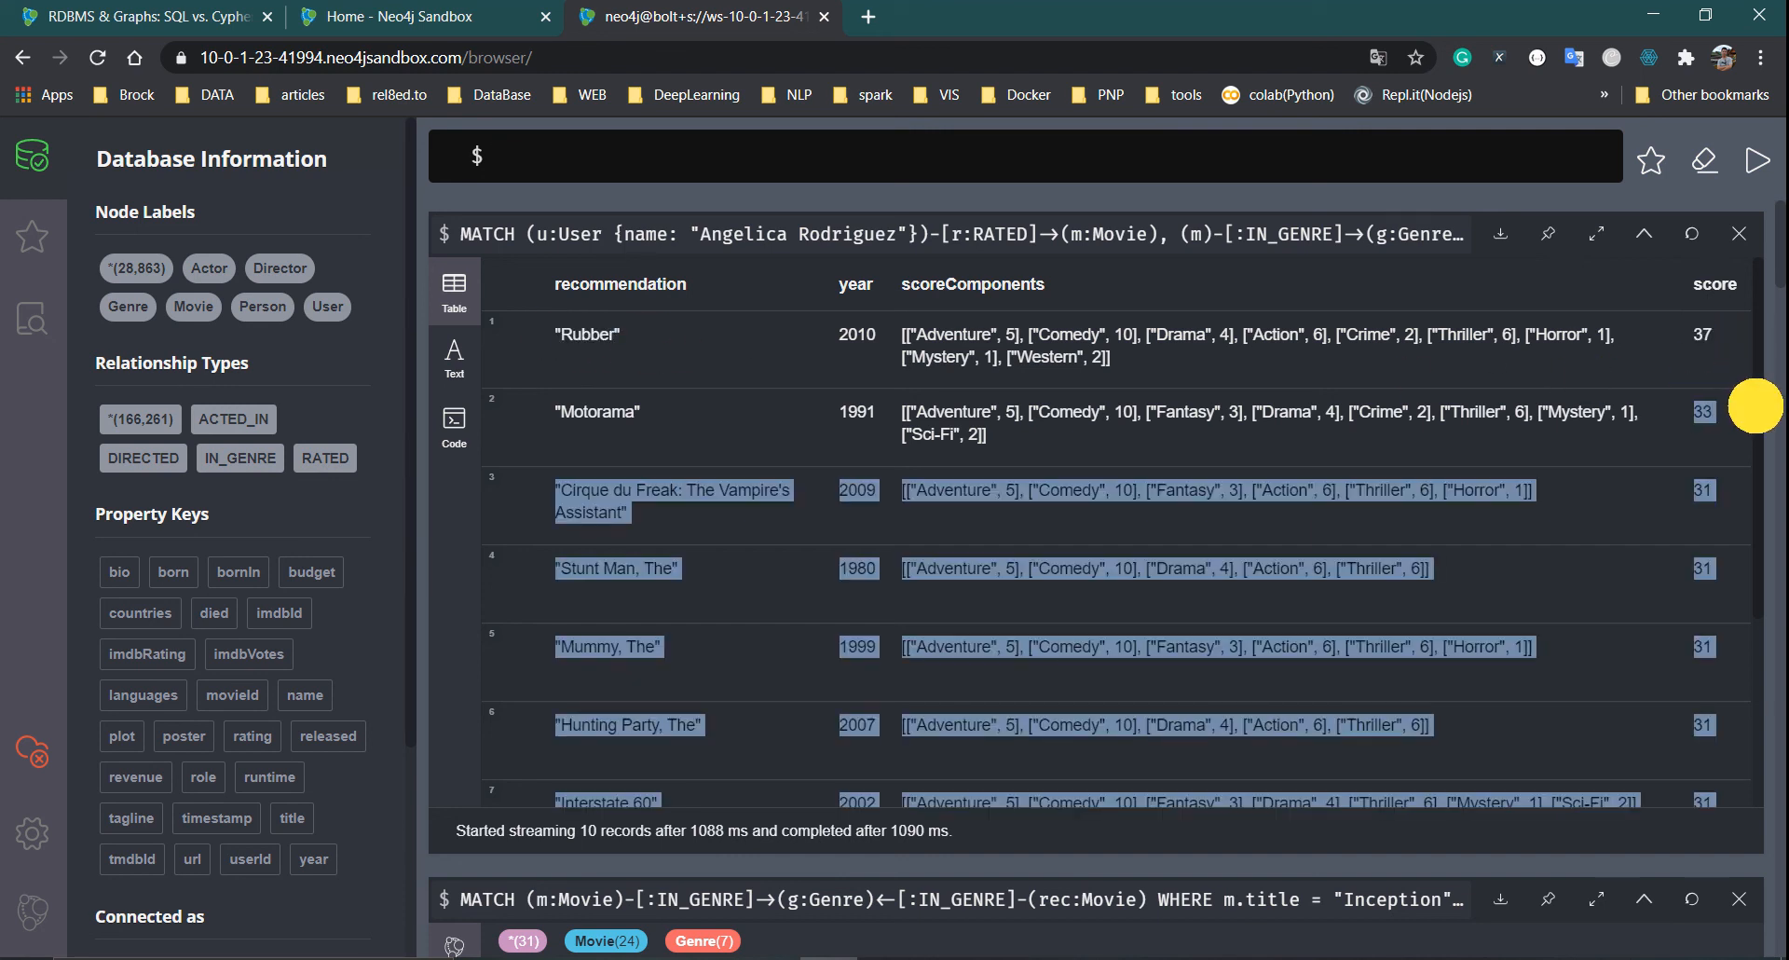
left_click(1669, 438)
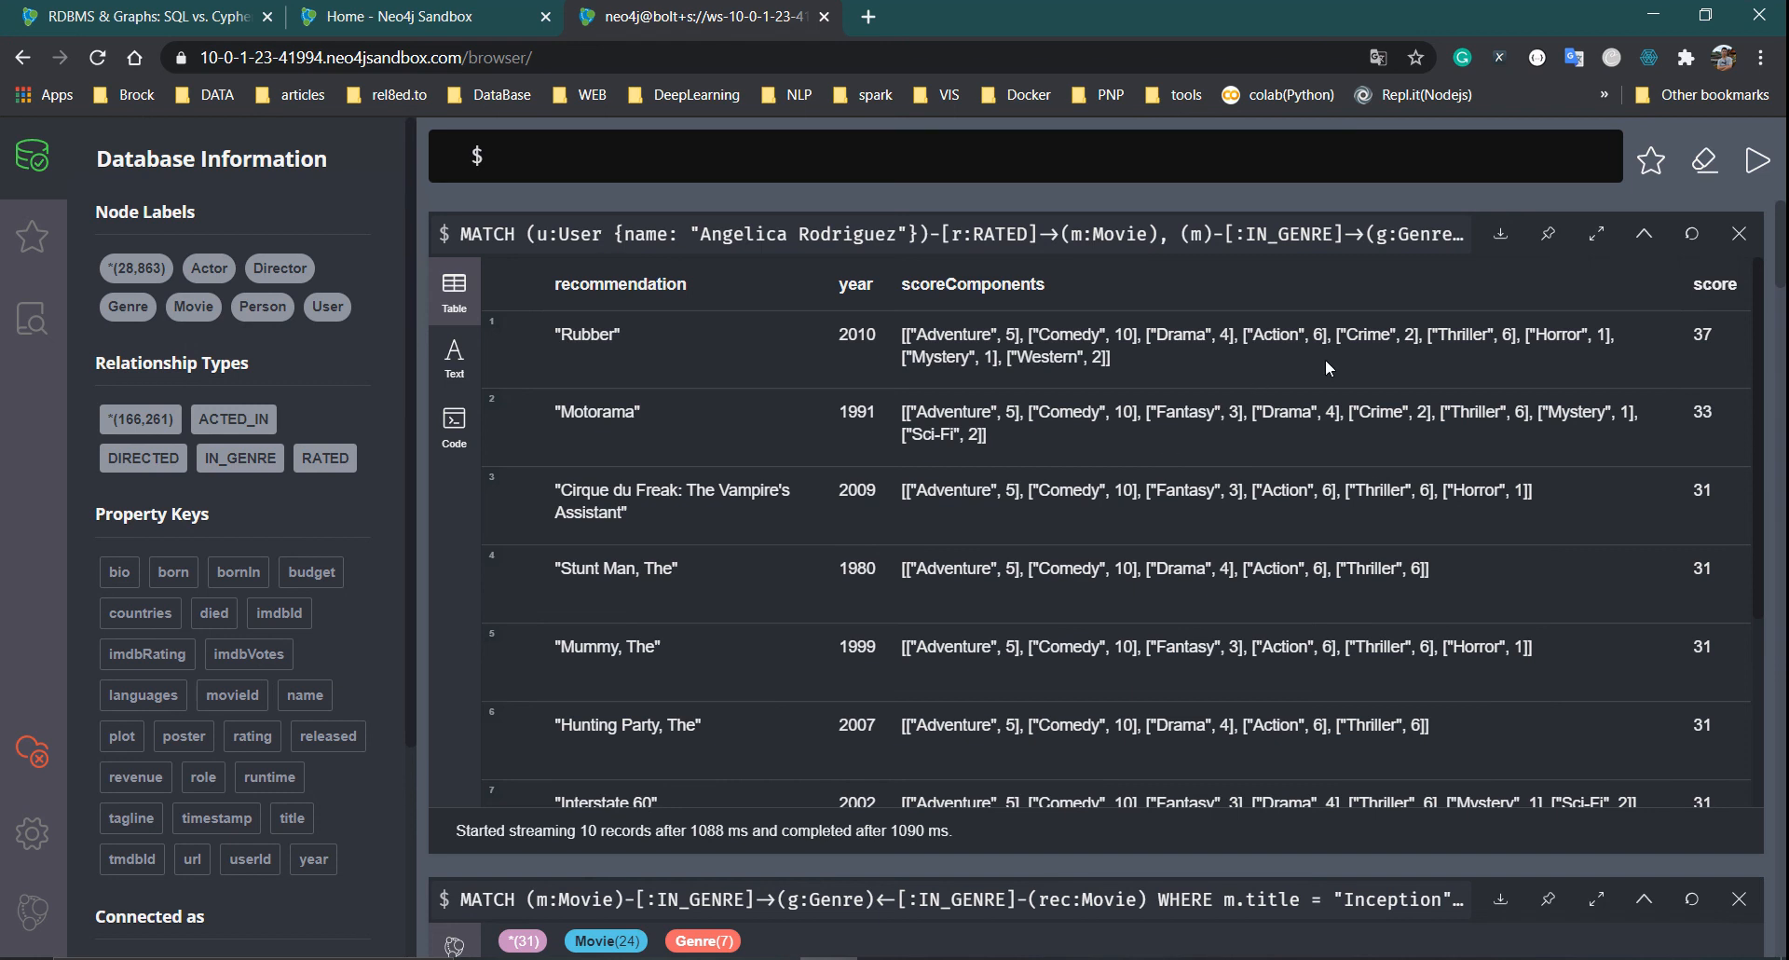
left_click_drag(923, 332, 1181, 363)
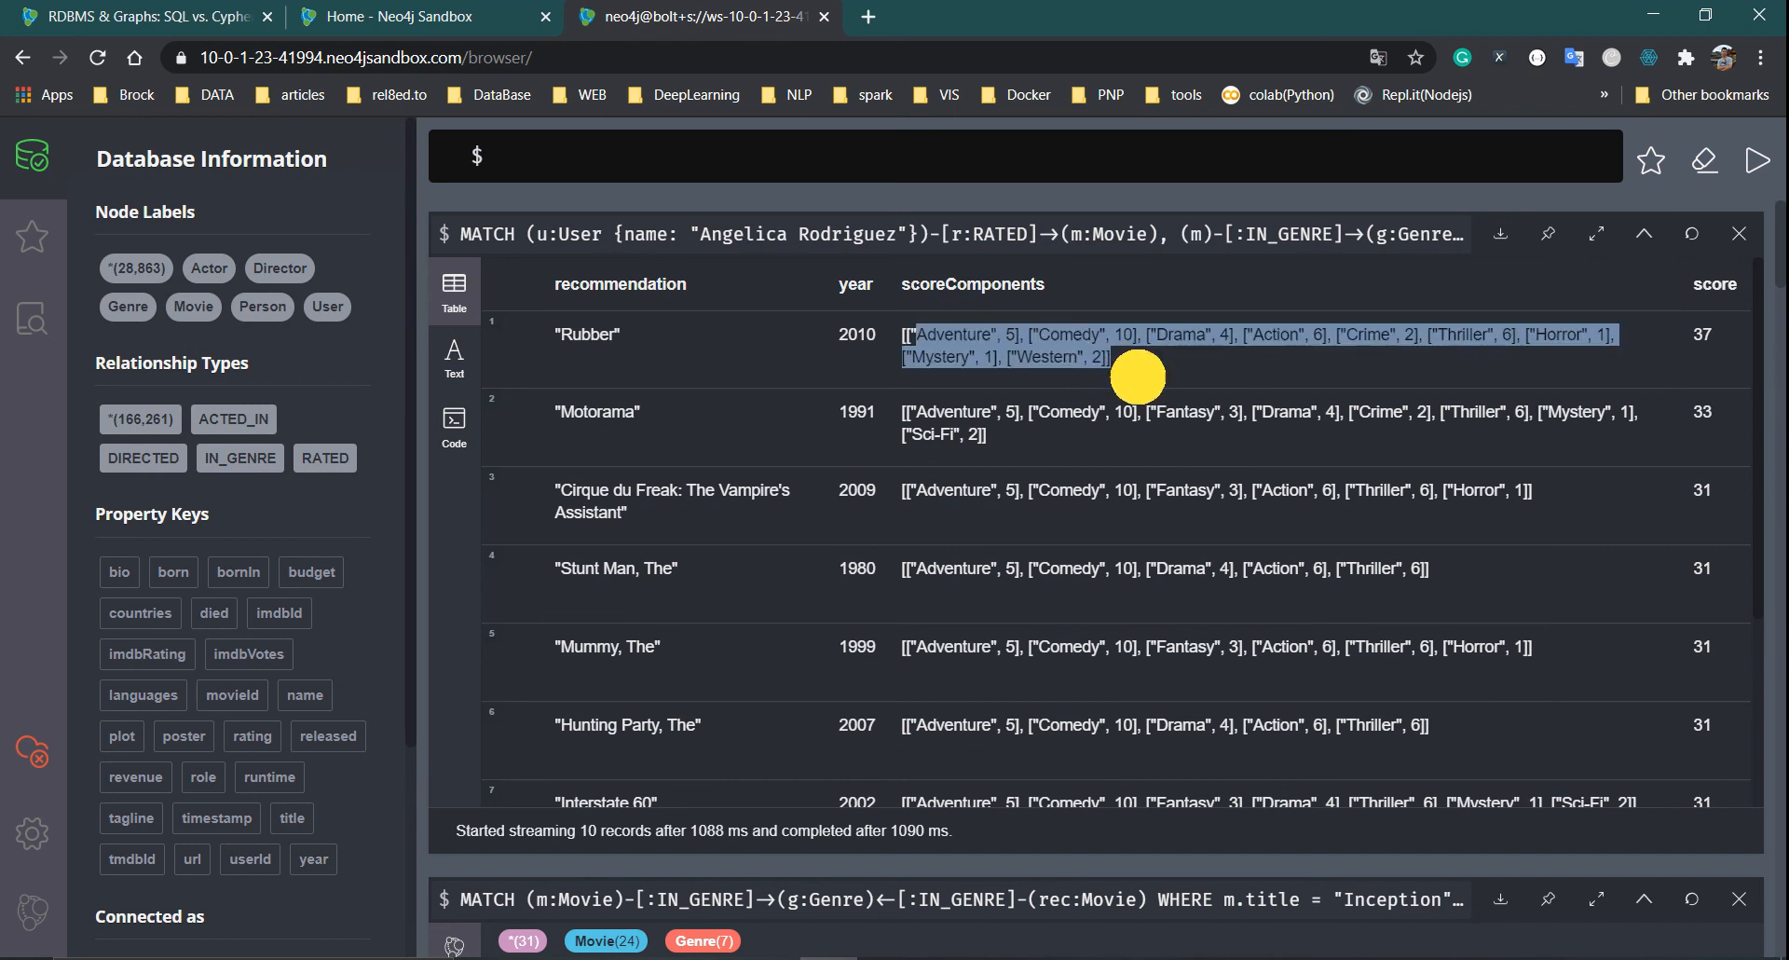
left_click(971, 318)
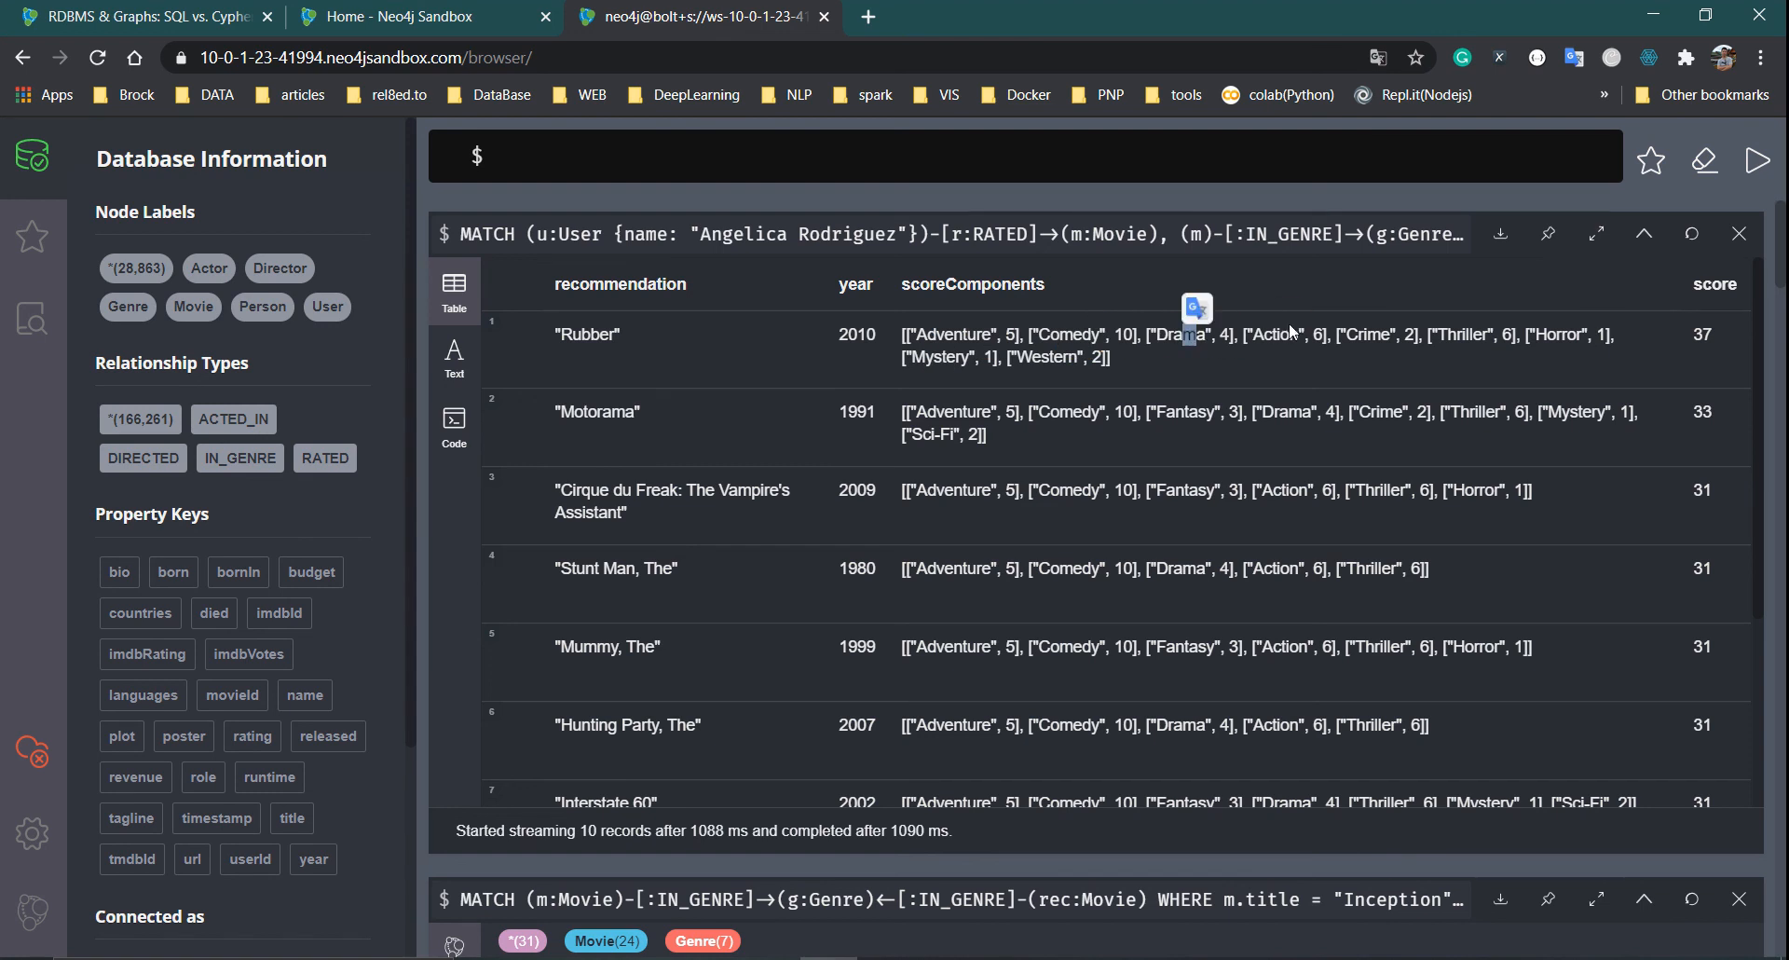
Pick out Rubber's Adventure and Comedy components and its total of 37, then reload the query
triple_click(589, 333)
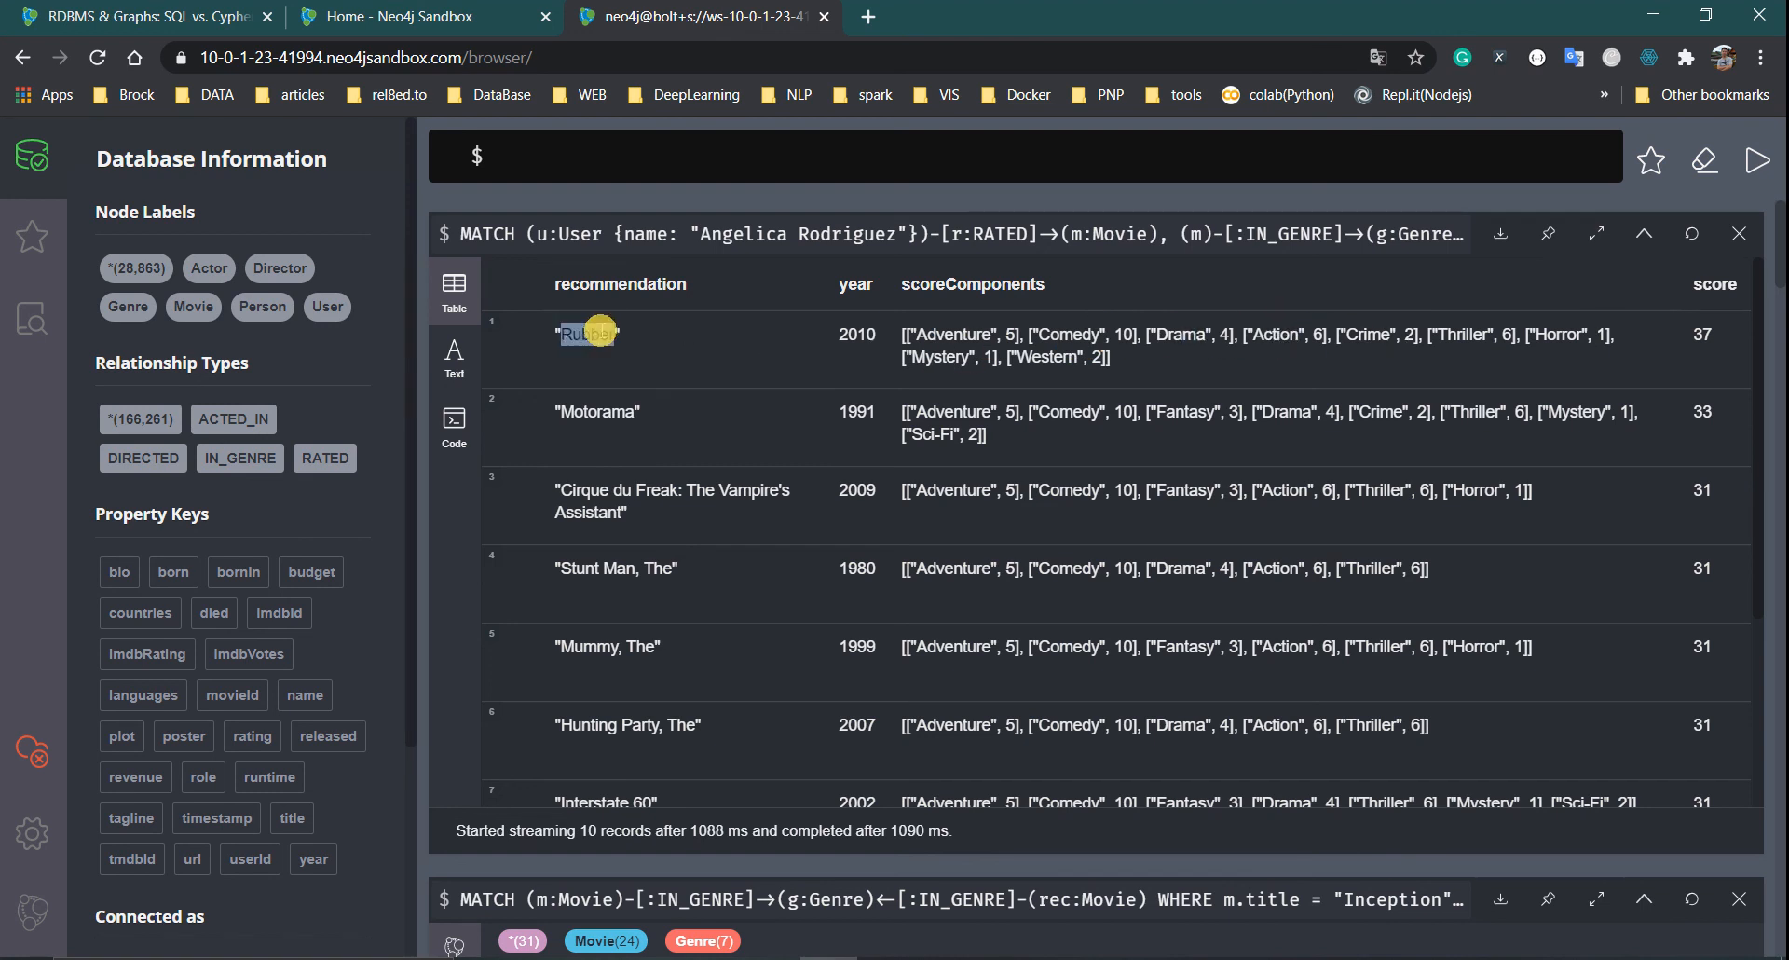
left_click(953, 339)
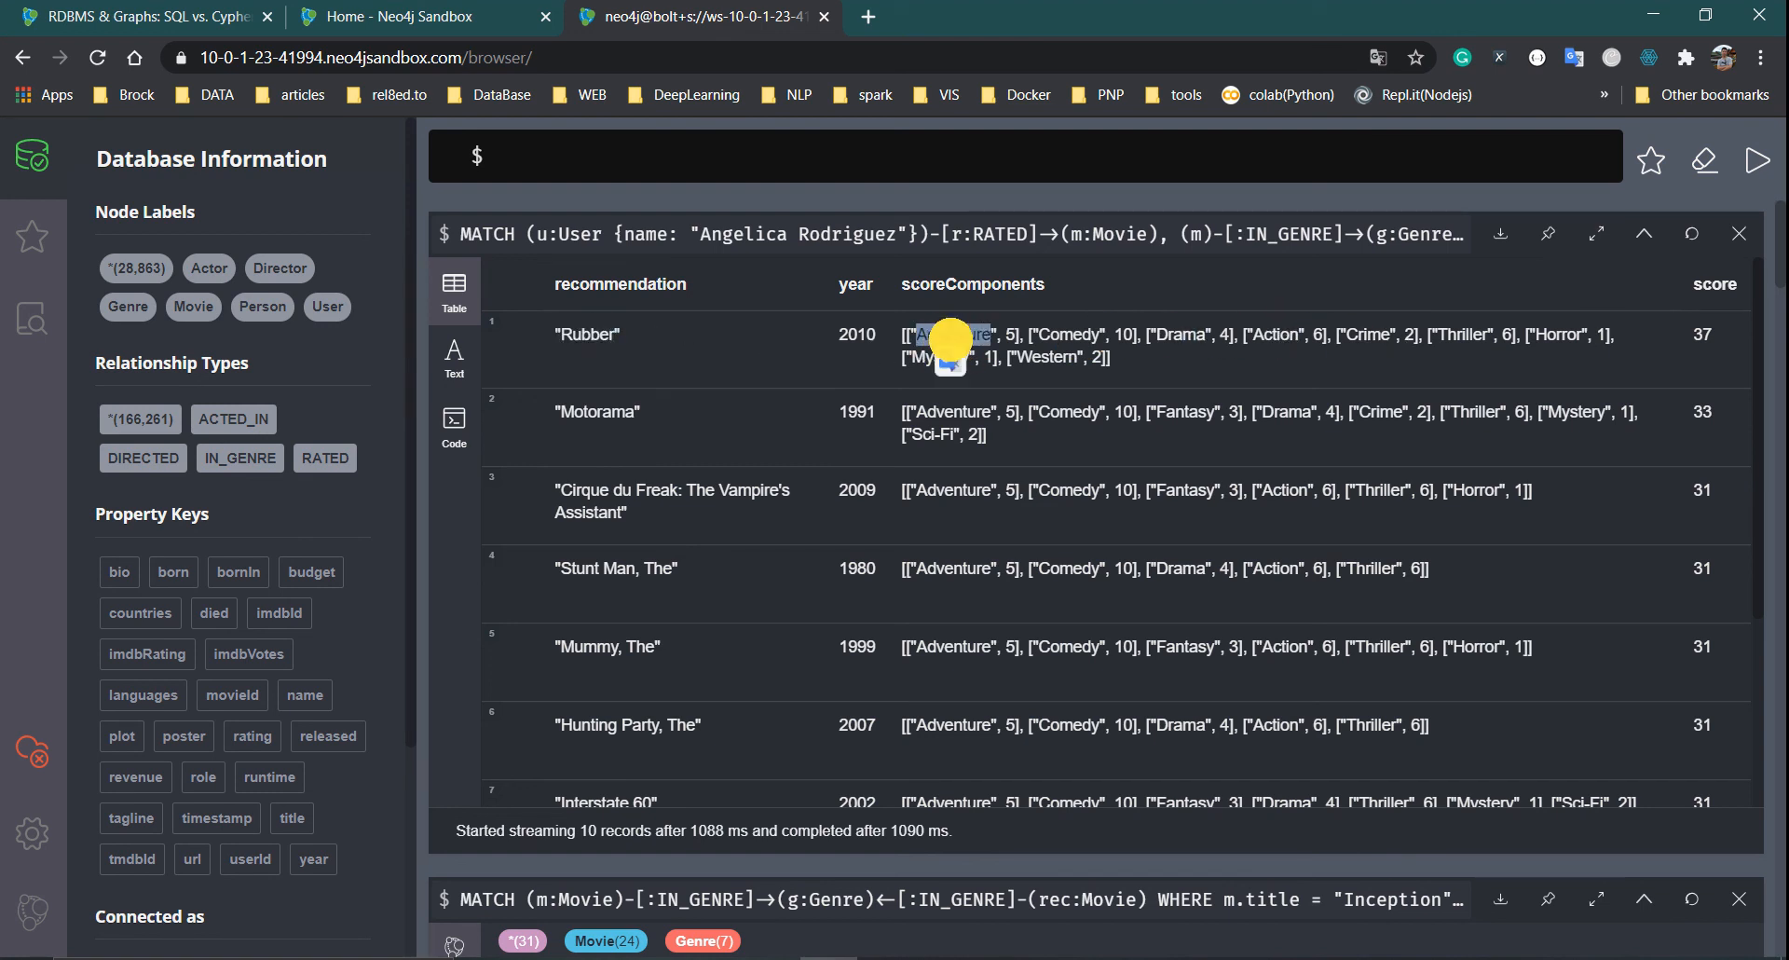
double_click(1070, 336)
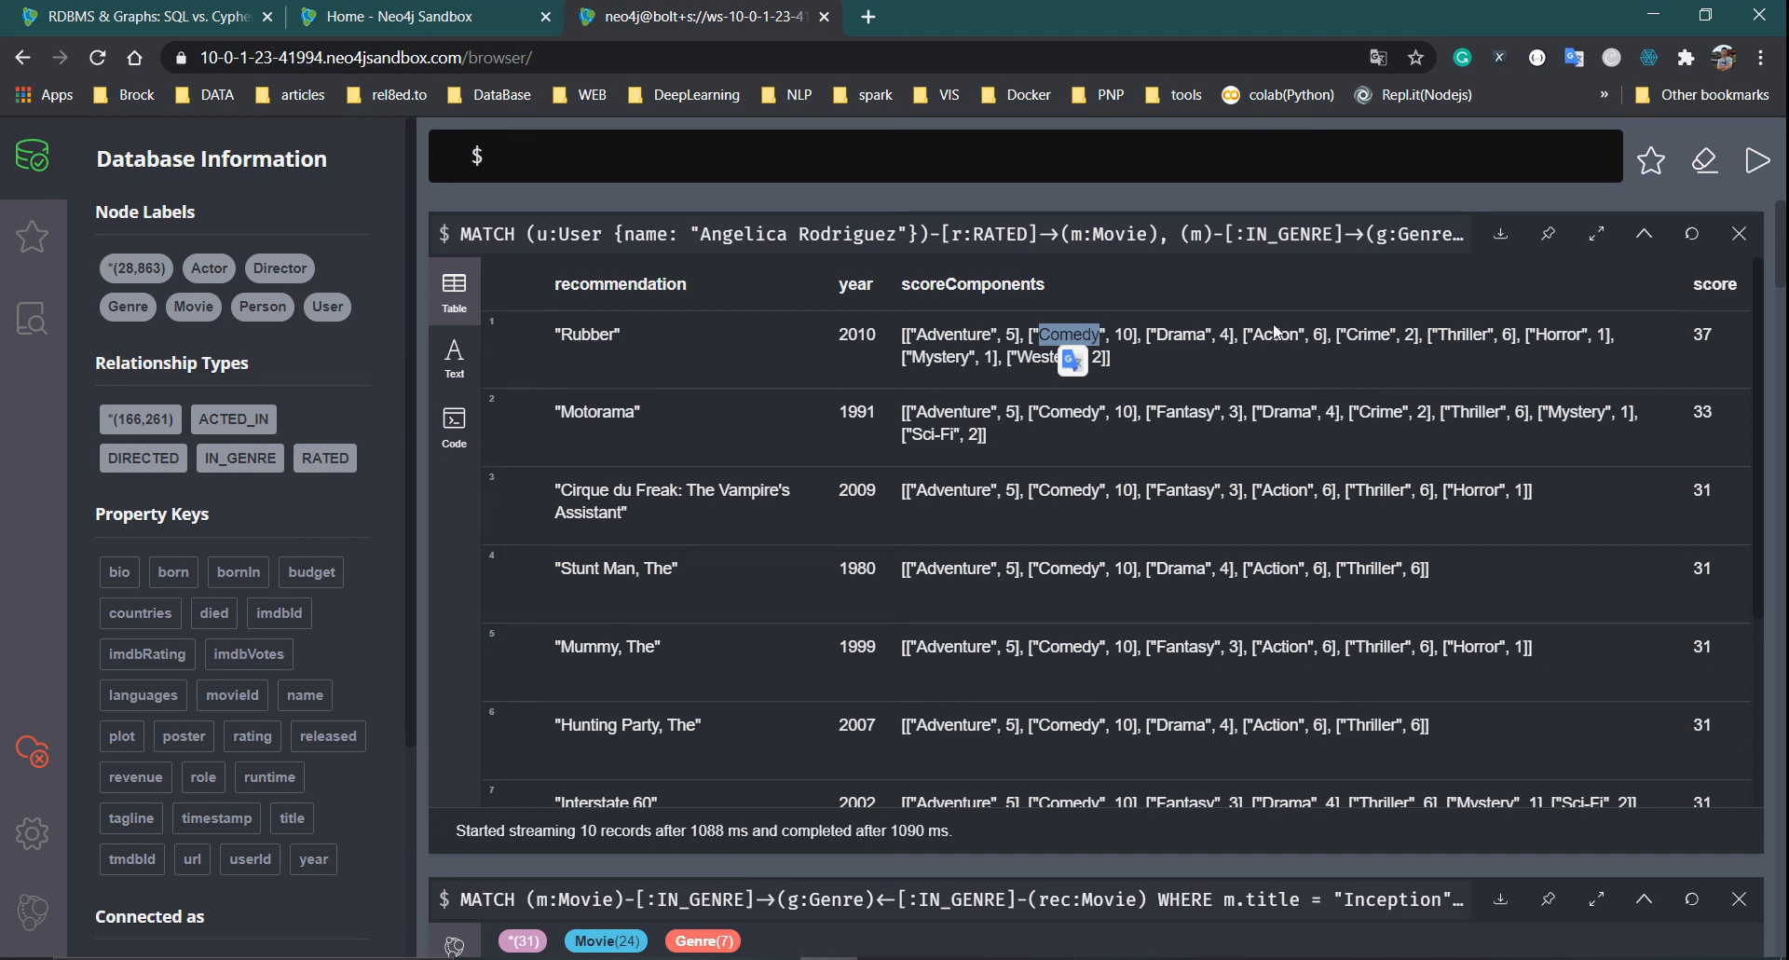
double_click(1702, 335)
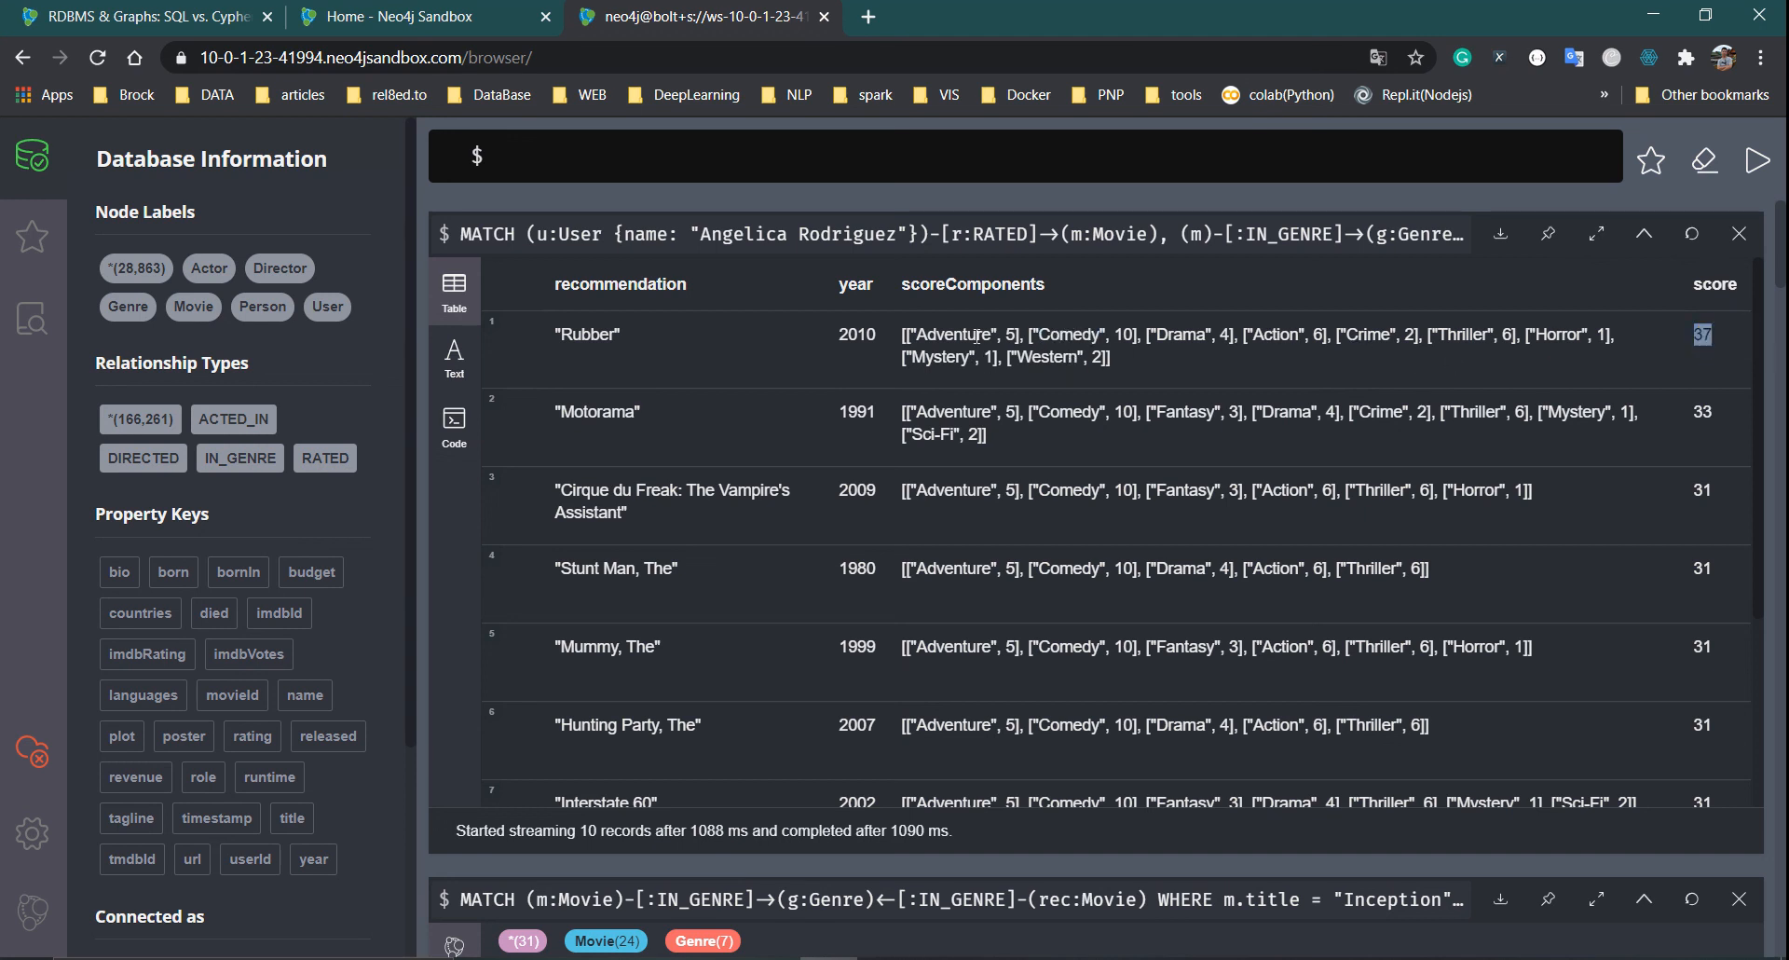
left_click_drag(917, 334, 1022, 337)
left_click(1202, 244)
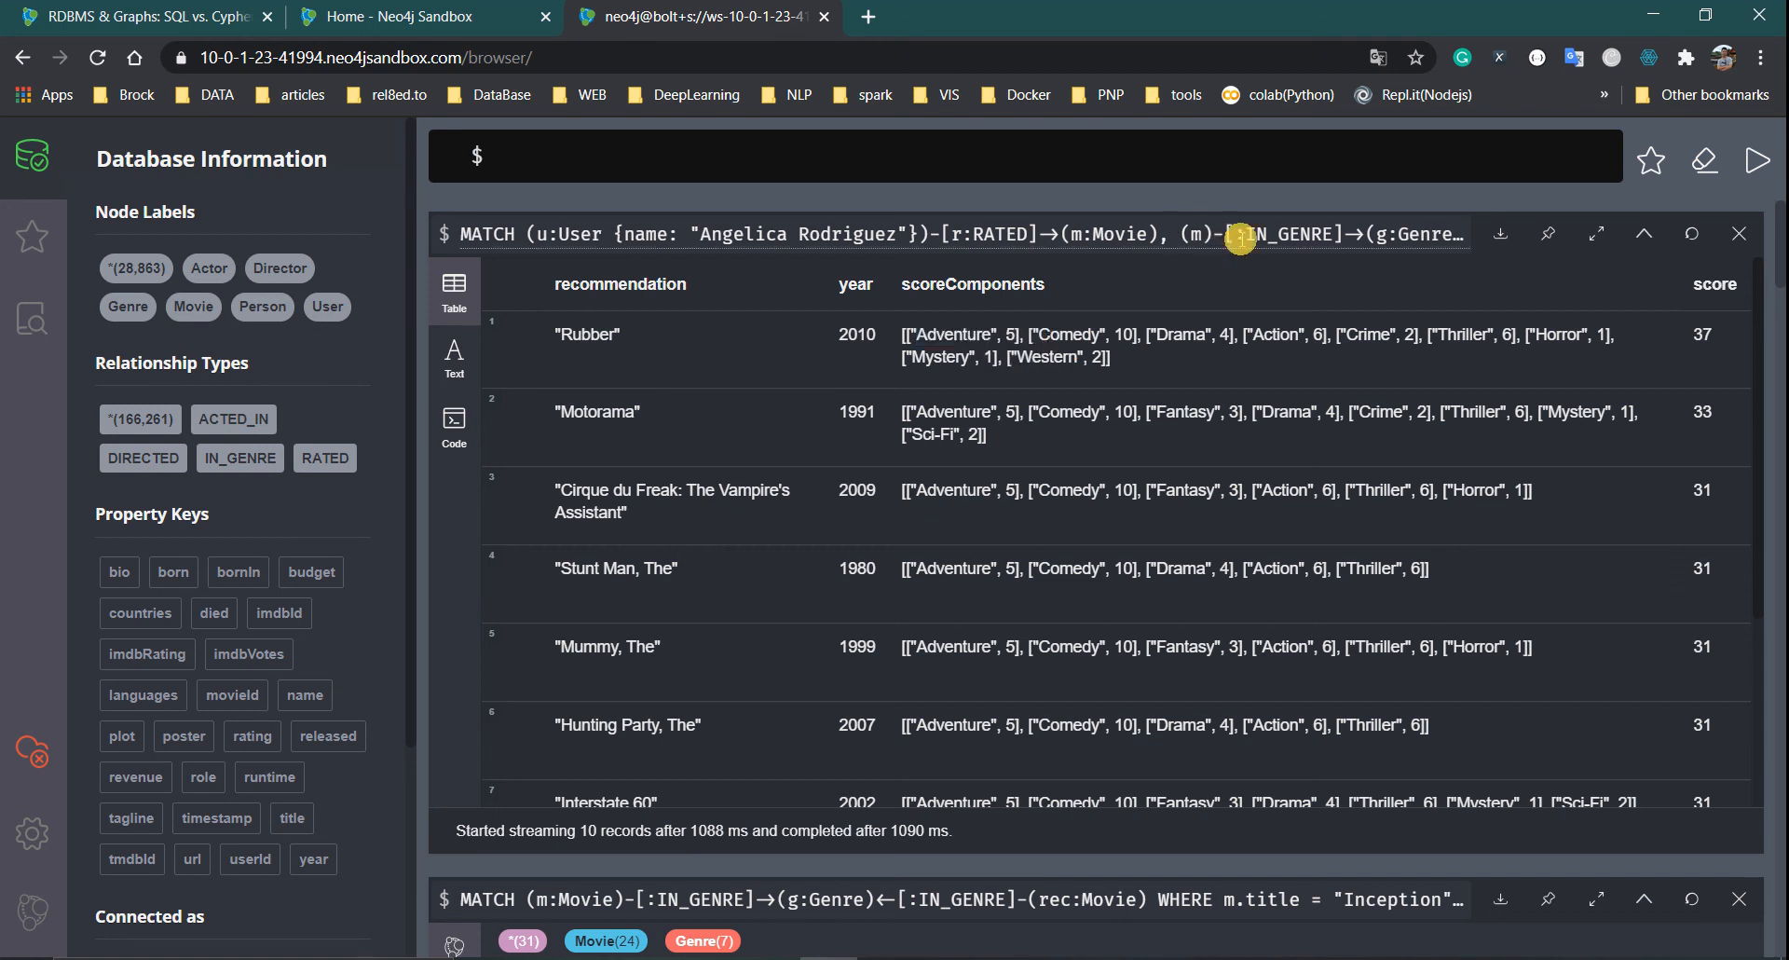
scroll(1120, 251, "up", 3)
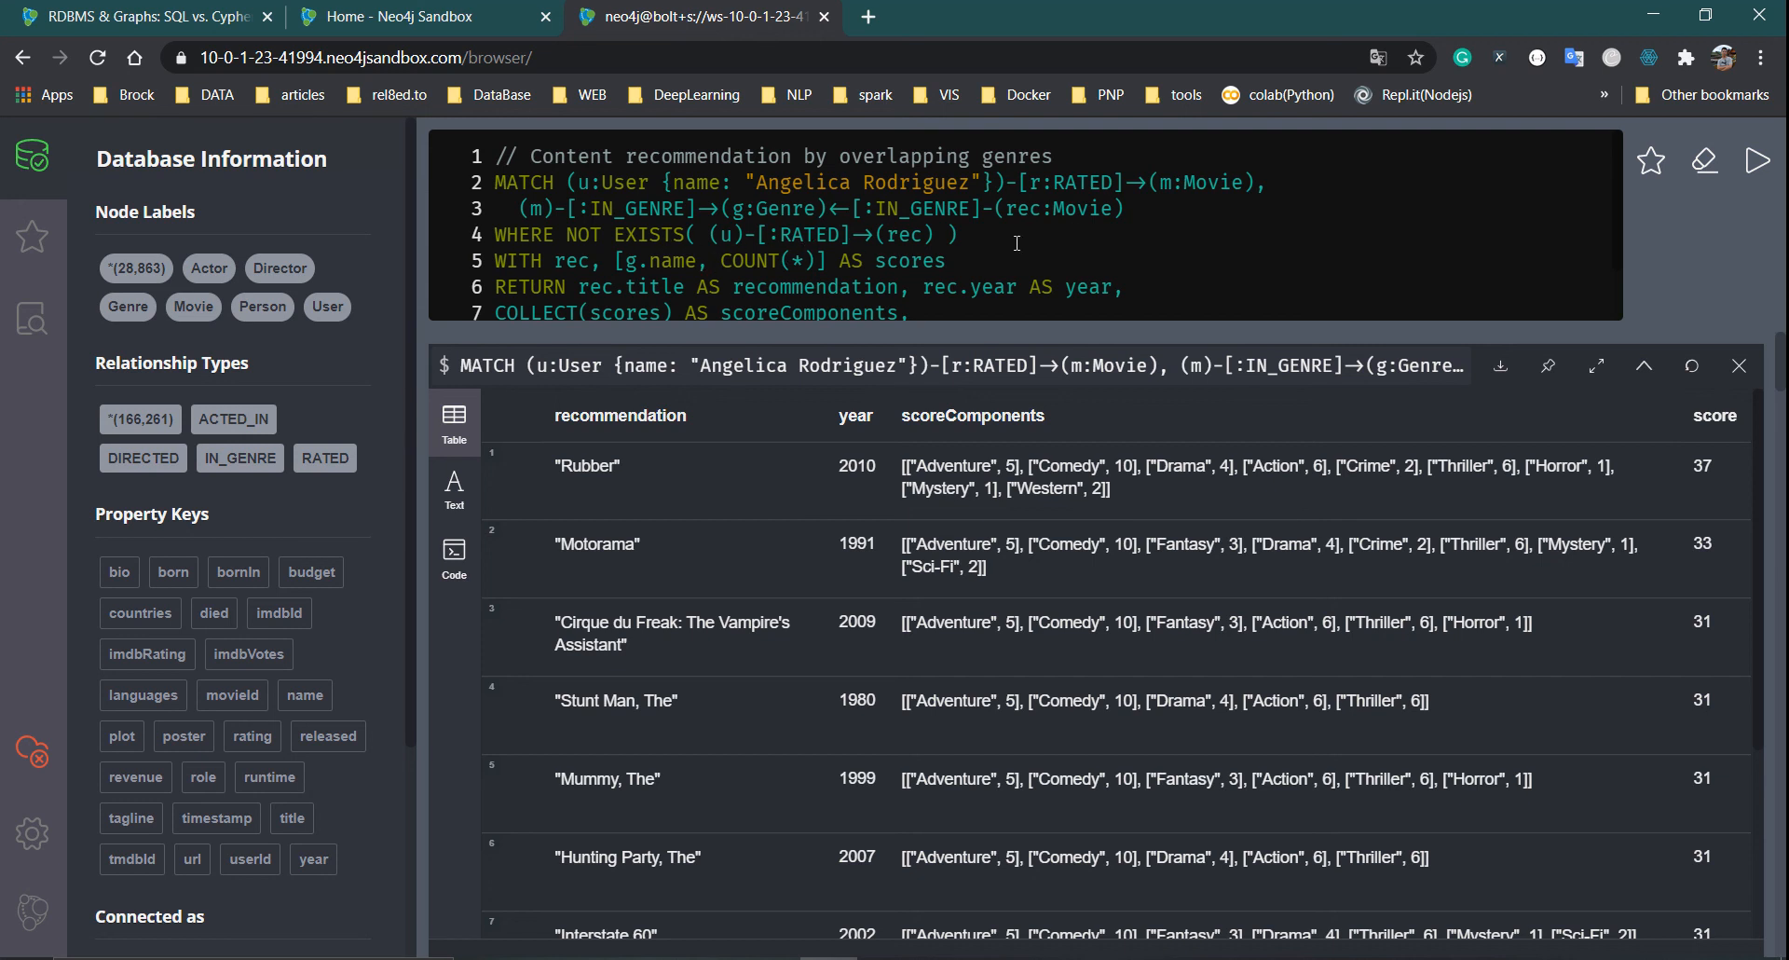
Replace WITH with return on line 5 and comment out the RETURN line with //
left_click_drag(548, 259, 484, 262)
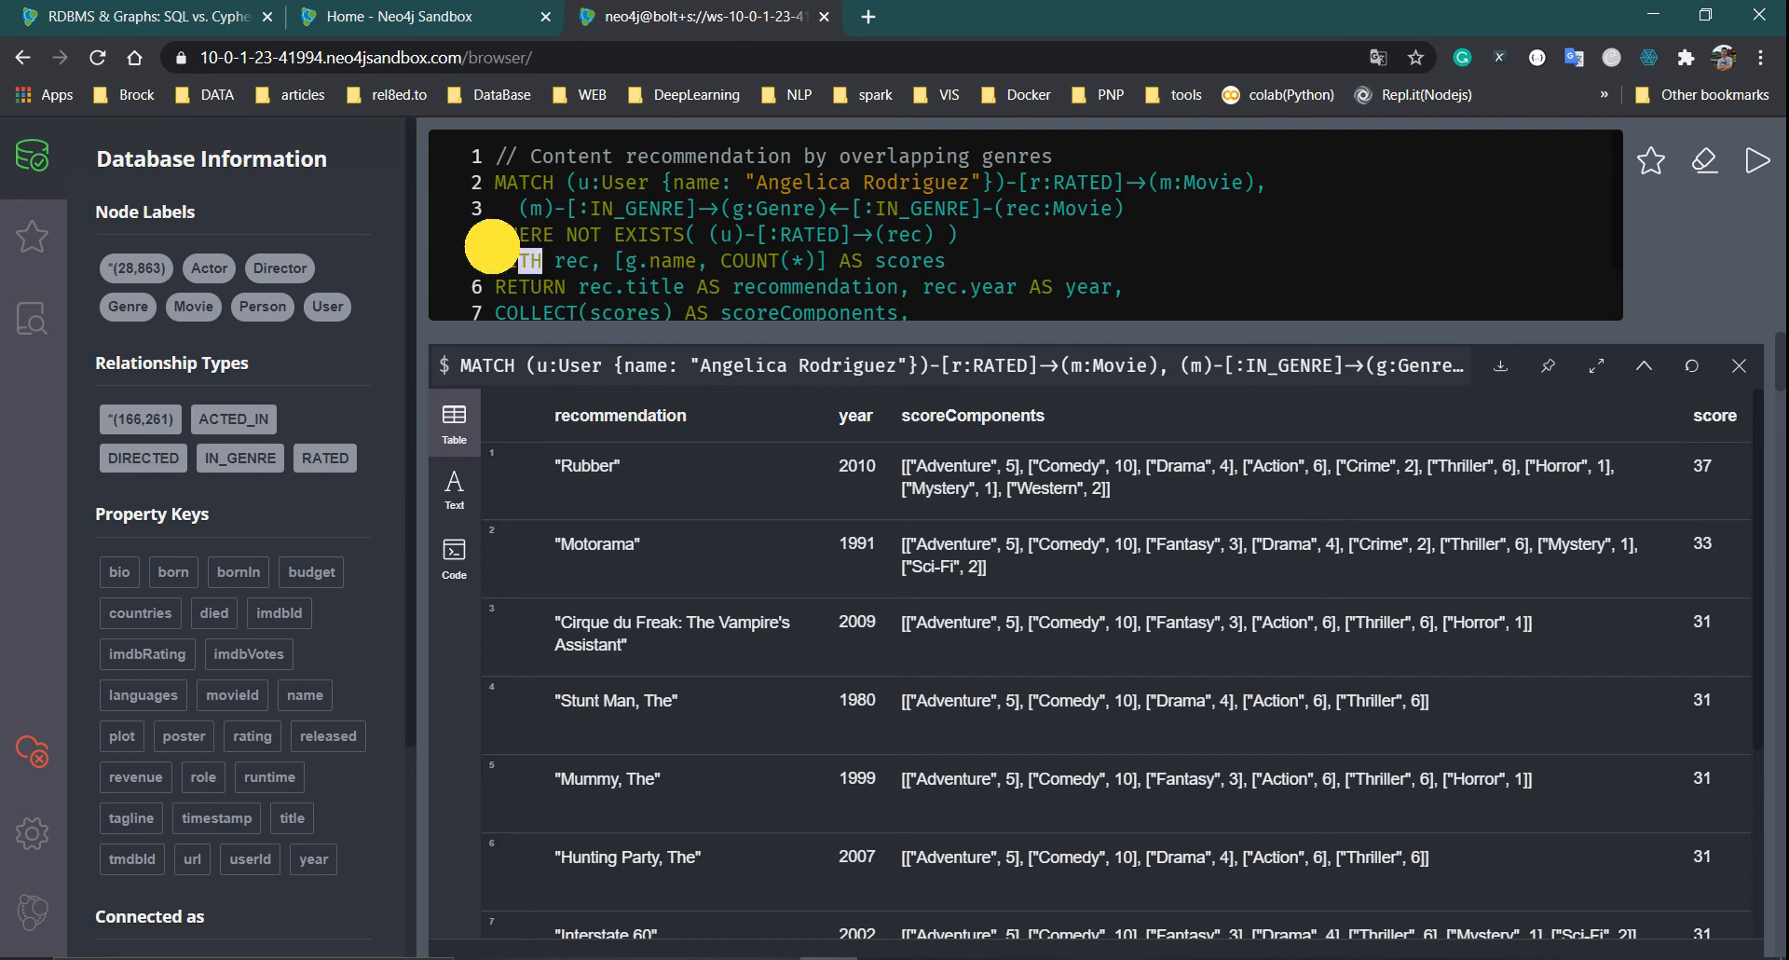
type("return")
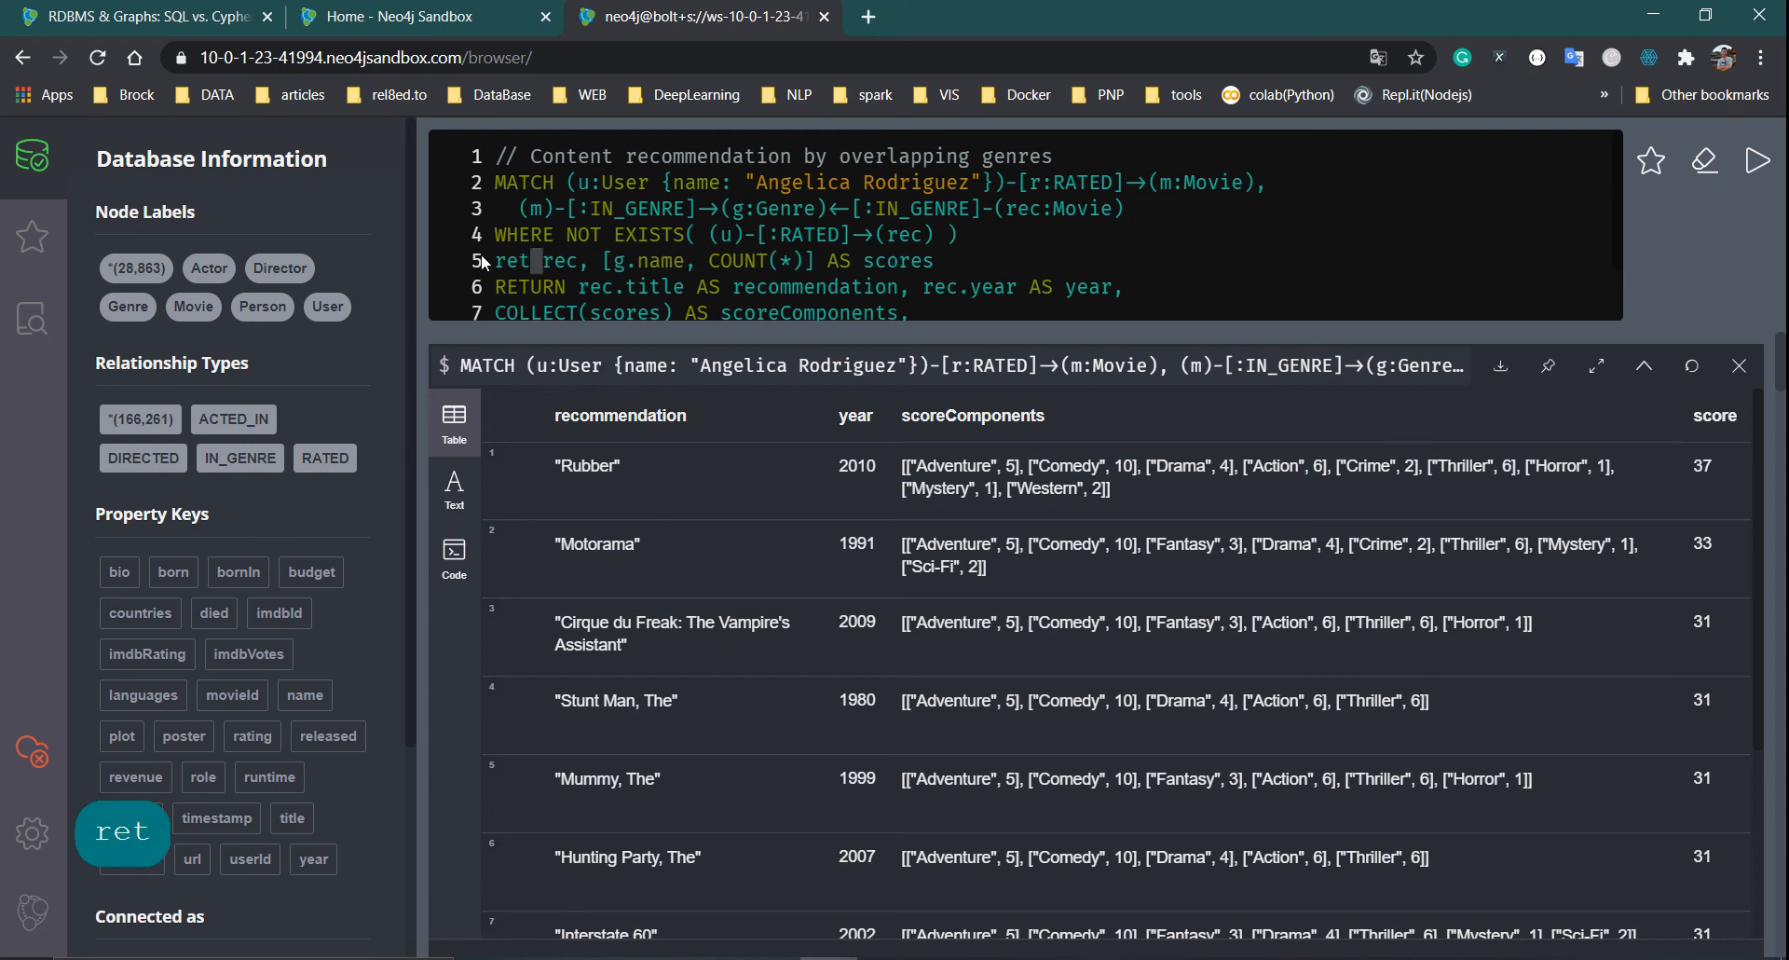
key("Left")
key("Down")
key("Down")
key("Left")
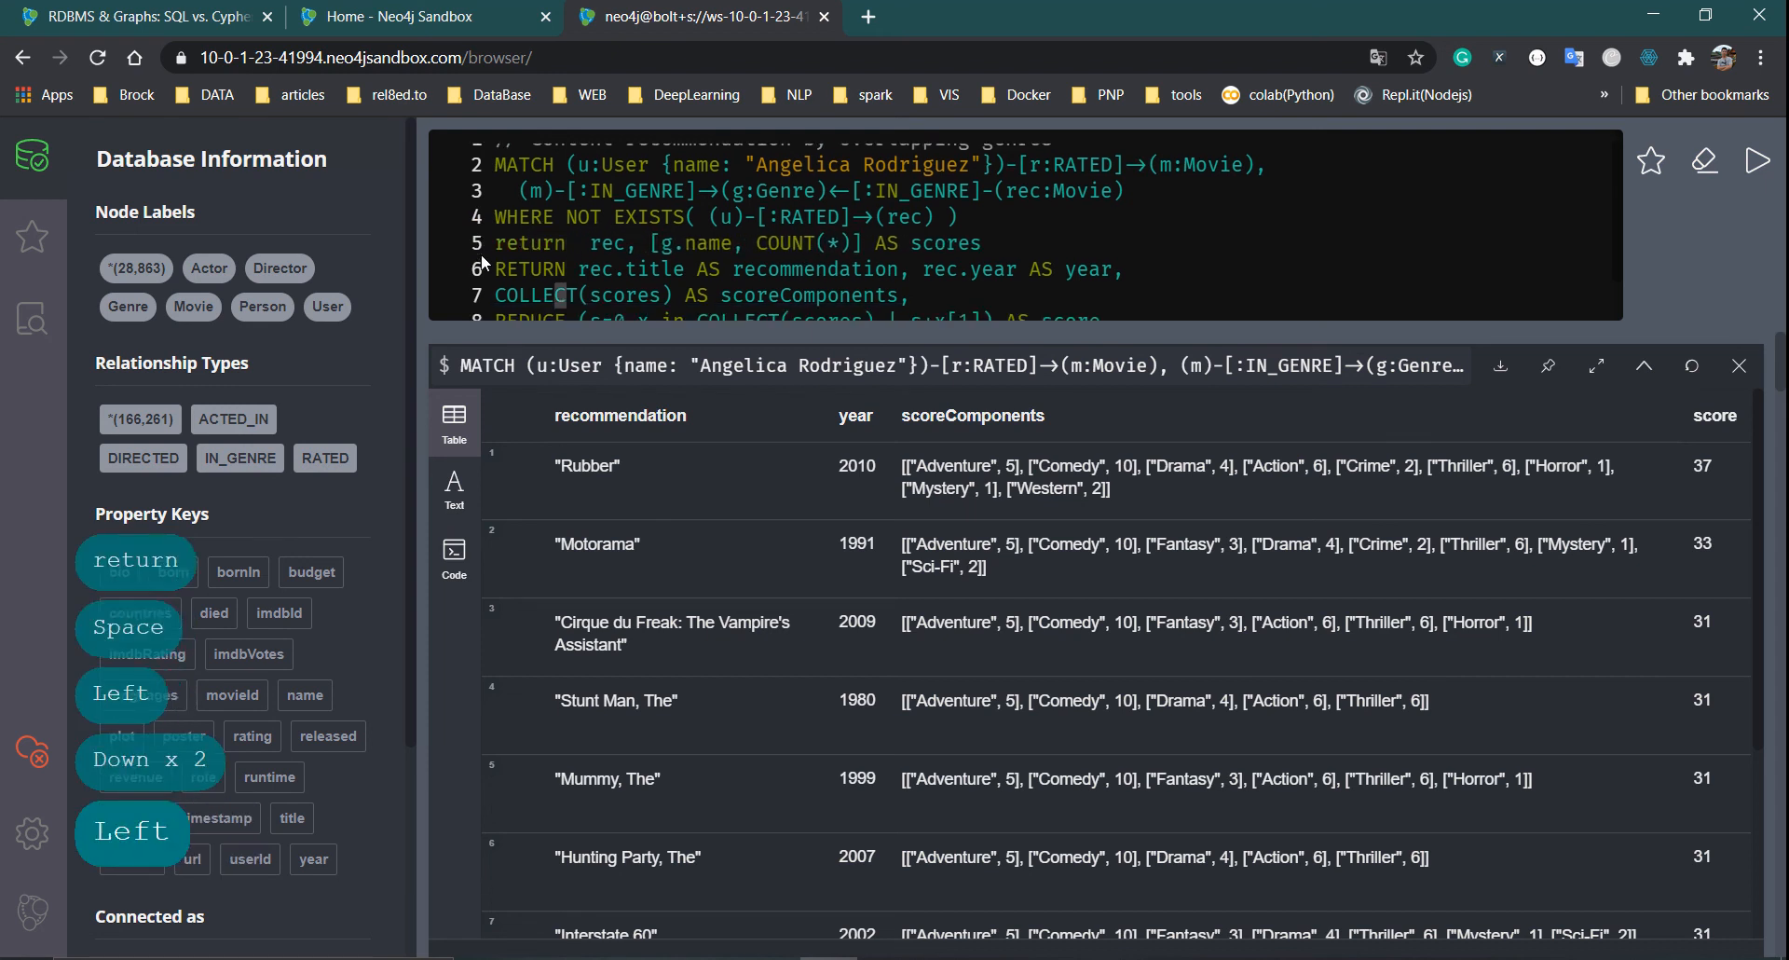
key("Left")
key("Up")
Comment out the COLLECT, REDUCE and ORDER BY lines with //
key("Up")
key("Down")
key("Left")
key("Left")
key("Left")
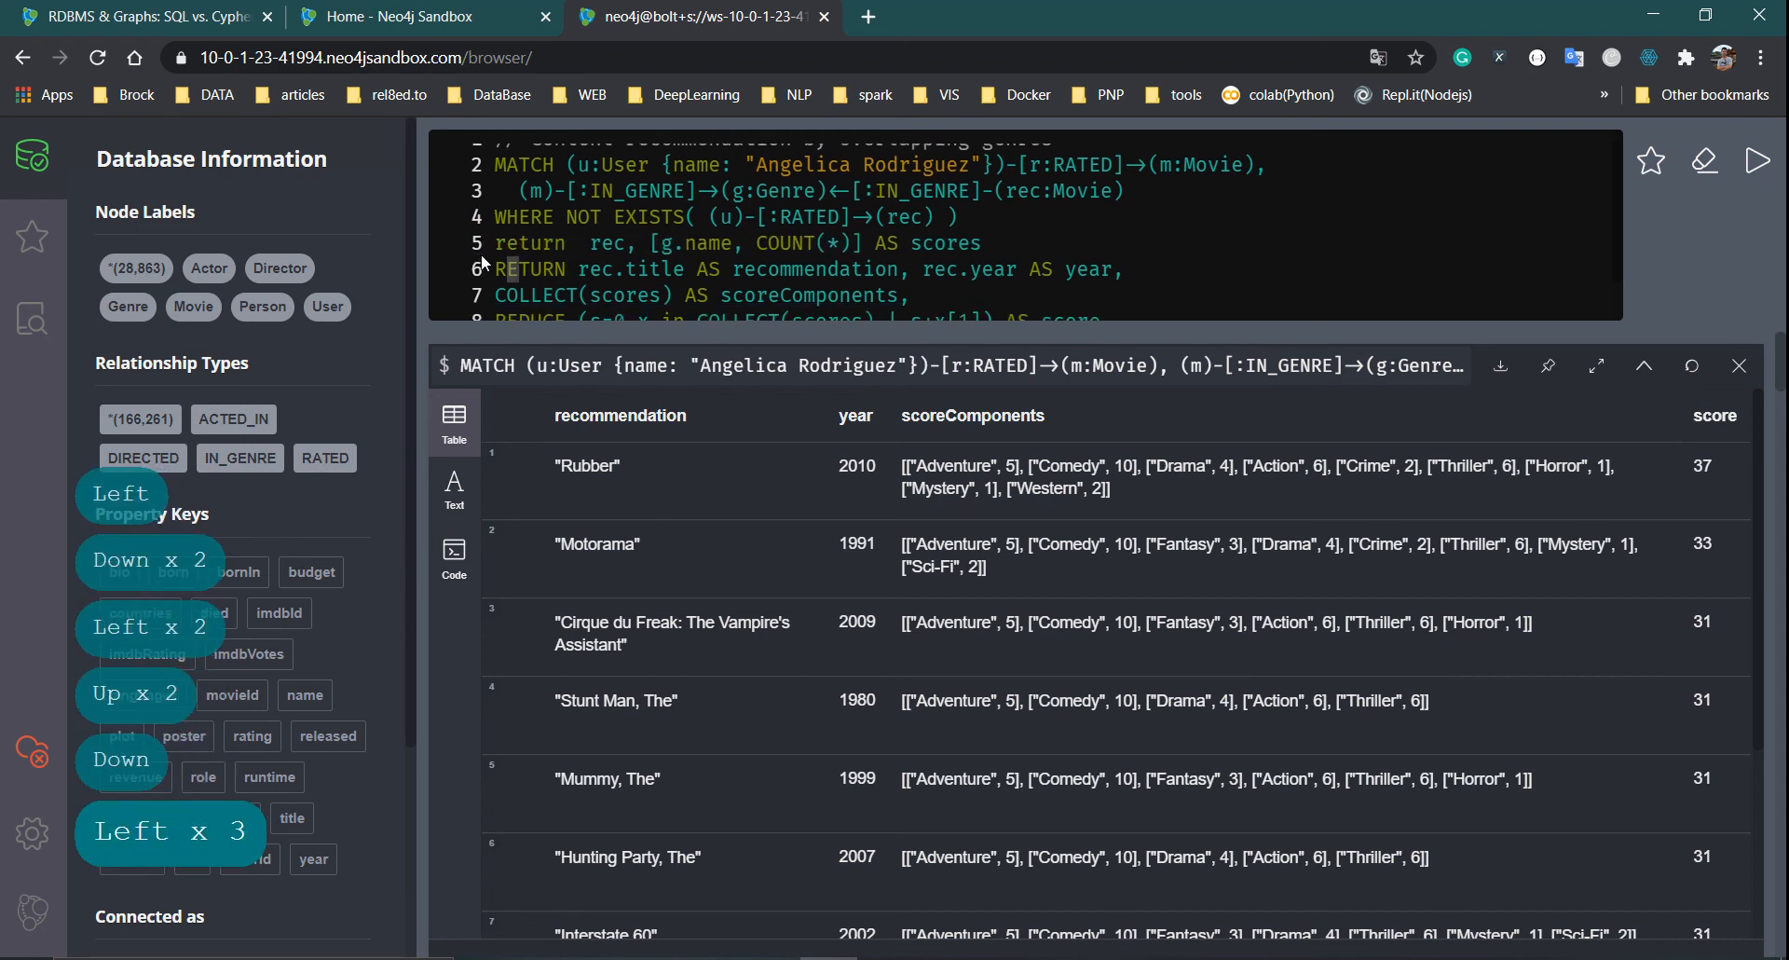
type("//")
key("Down")
key("Down")
key("Left")
key("Up")
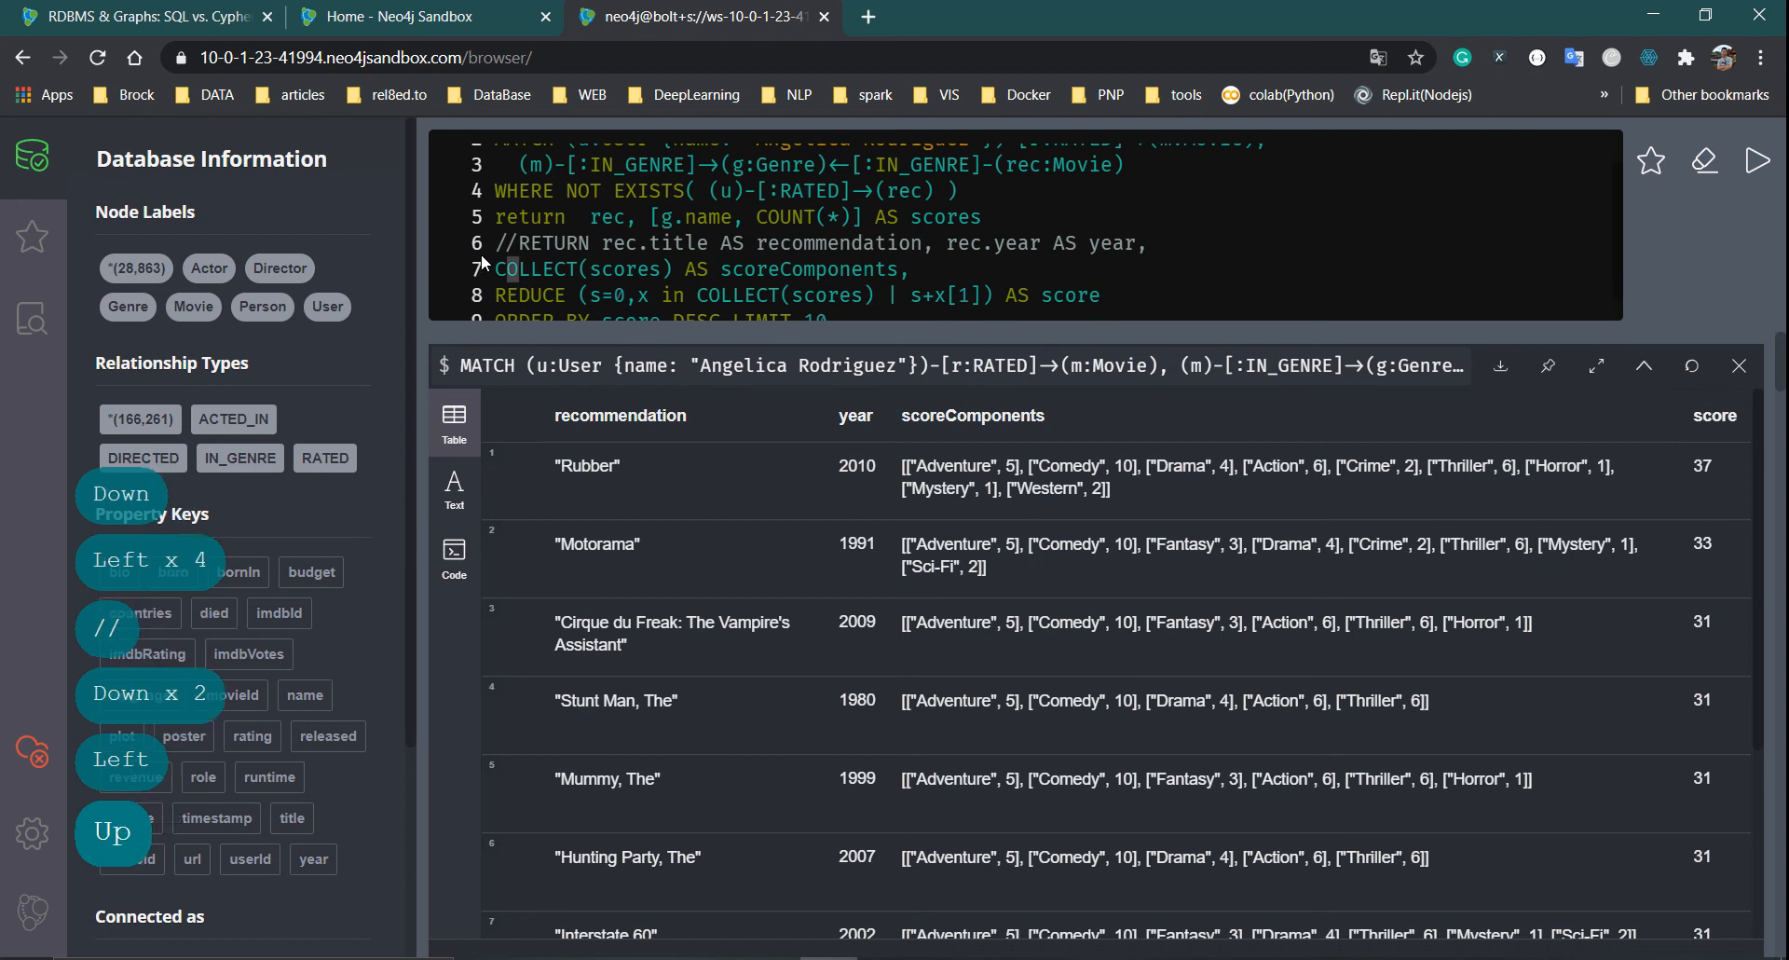
key("Left")
key("Left")
key("Right")
type("//")
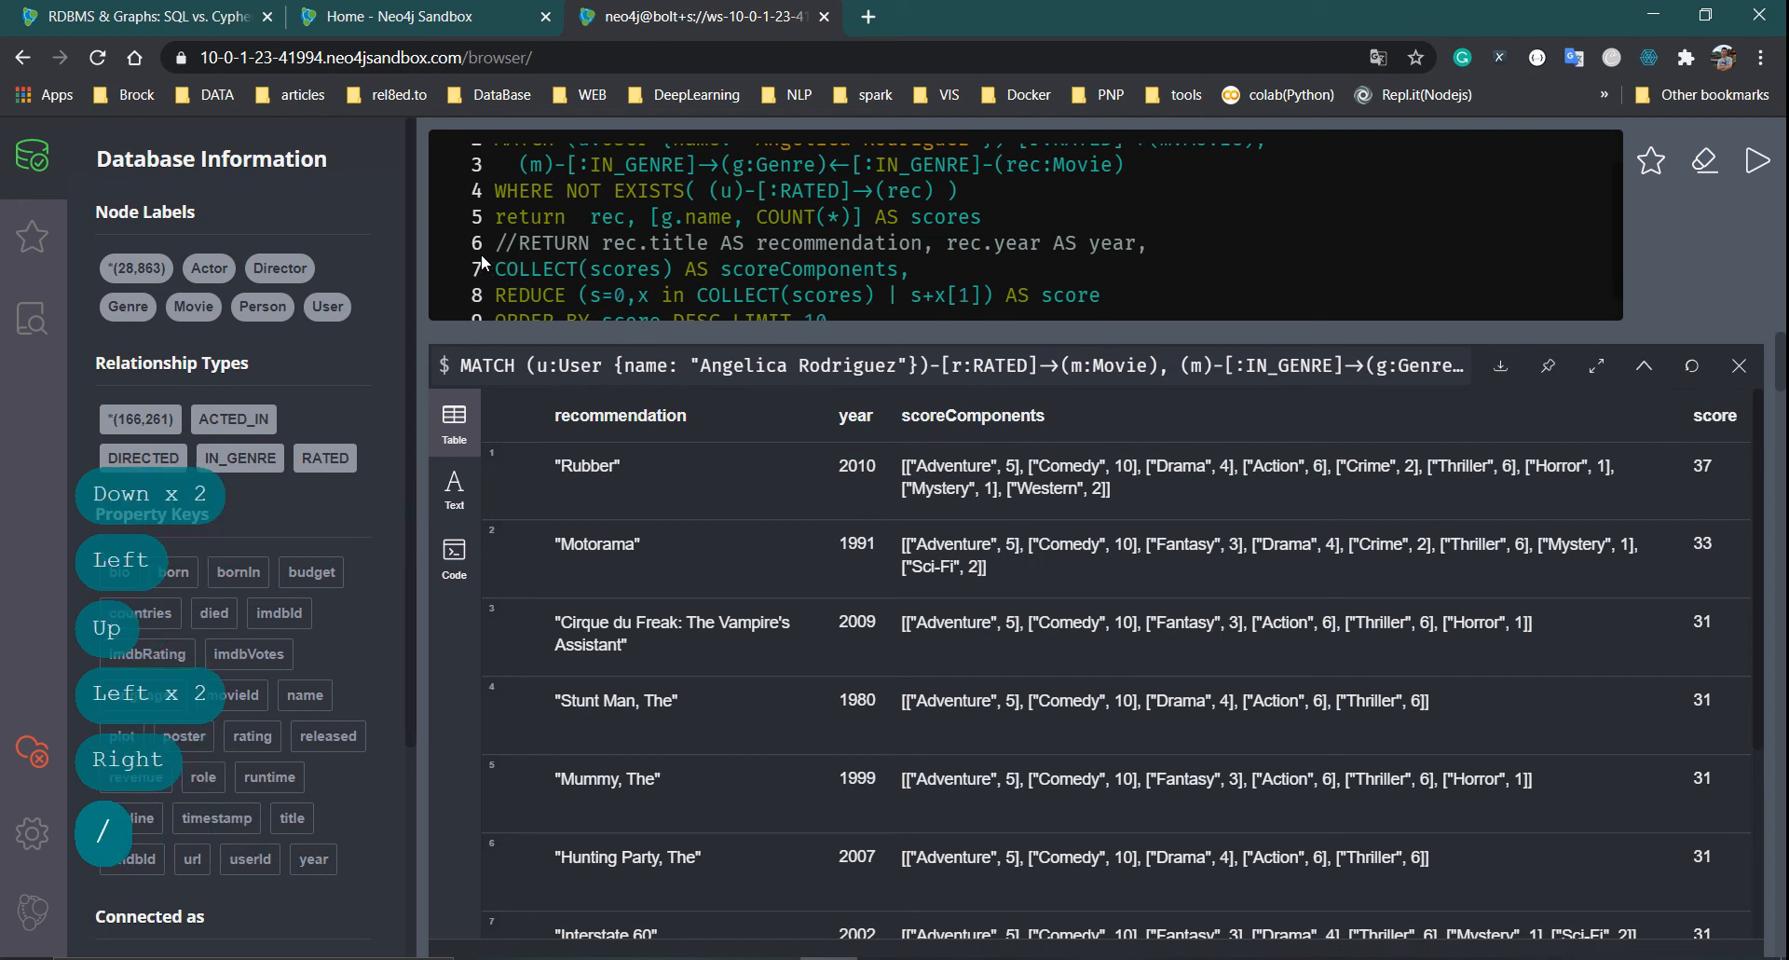
key("Down")
key("Left")
key("Left")
type("//")
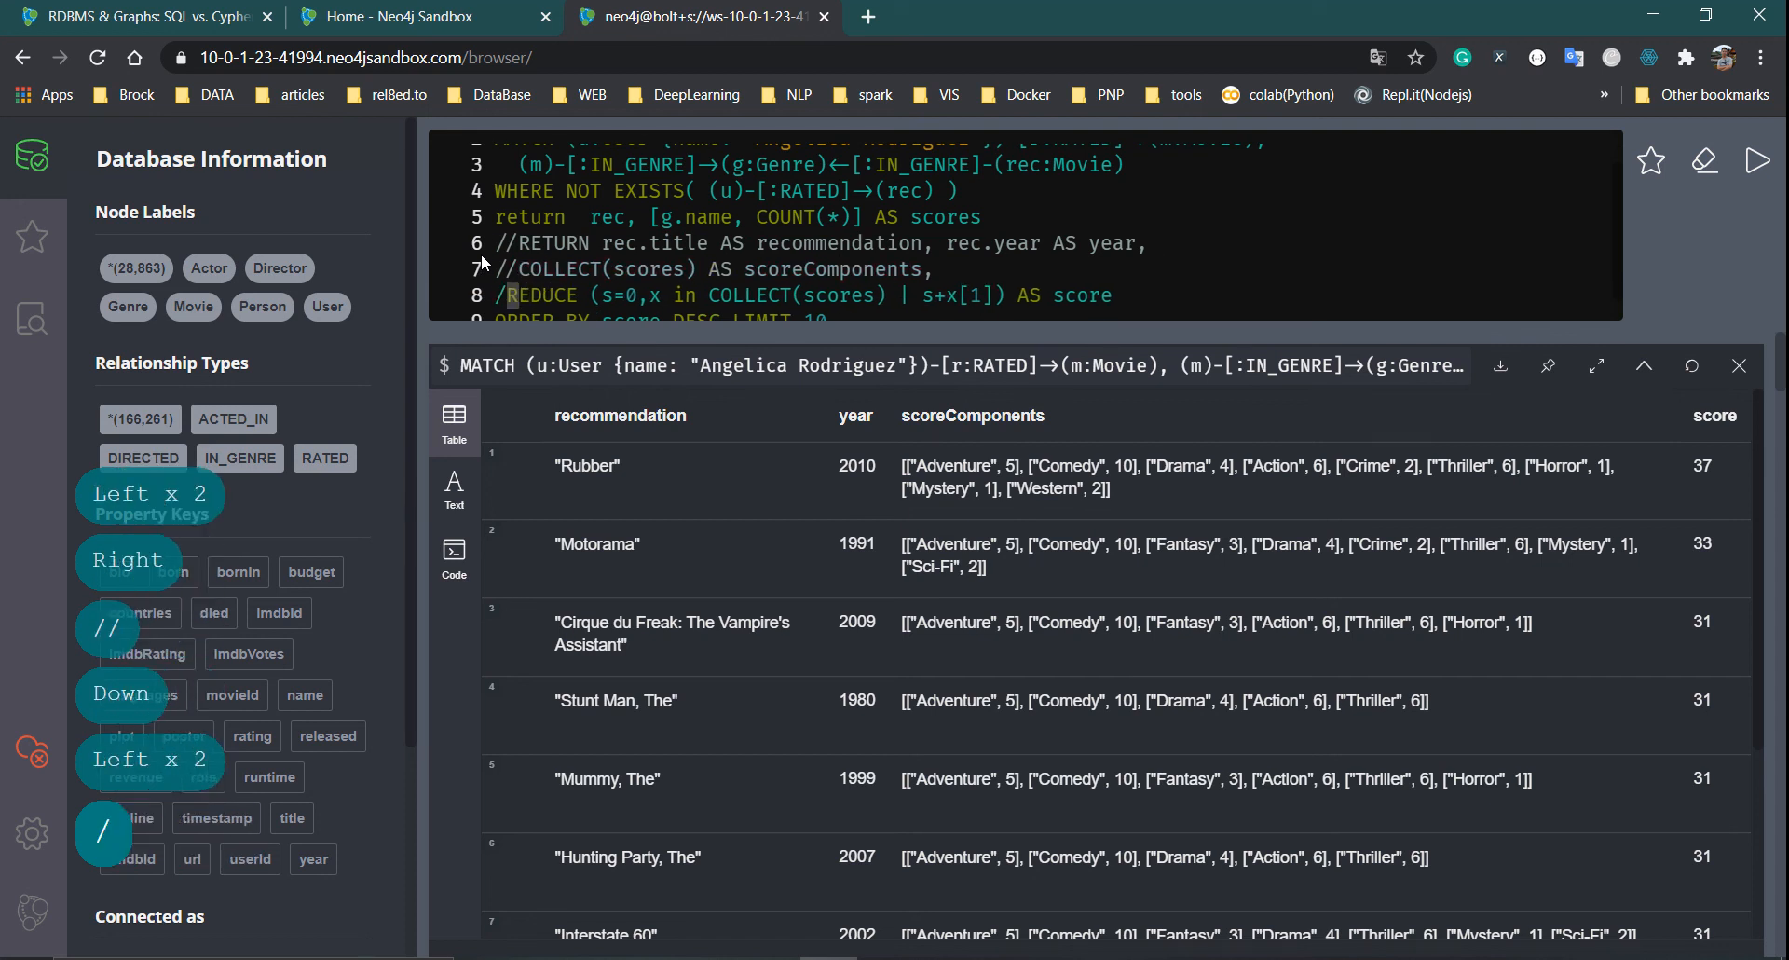
key("Down")
key("Down")
key("Left")
key("Right")
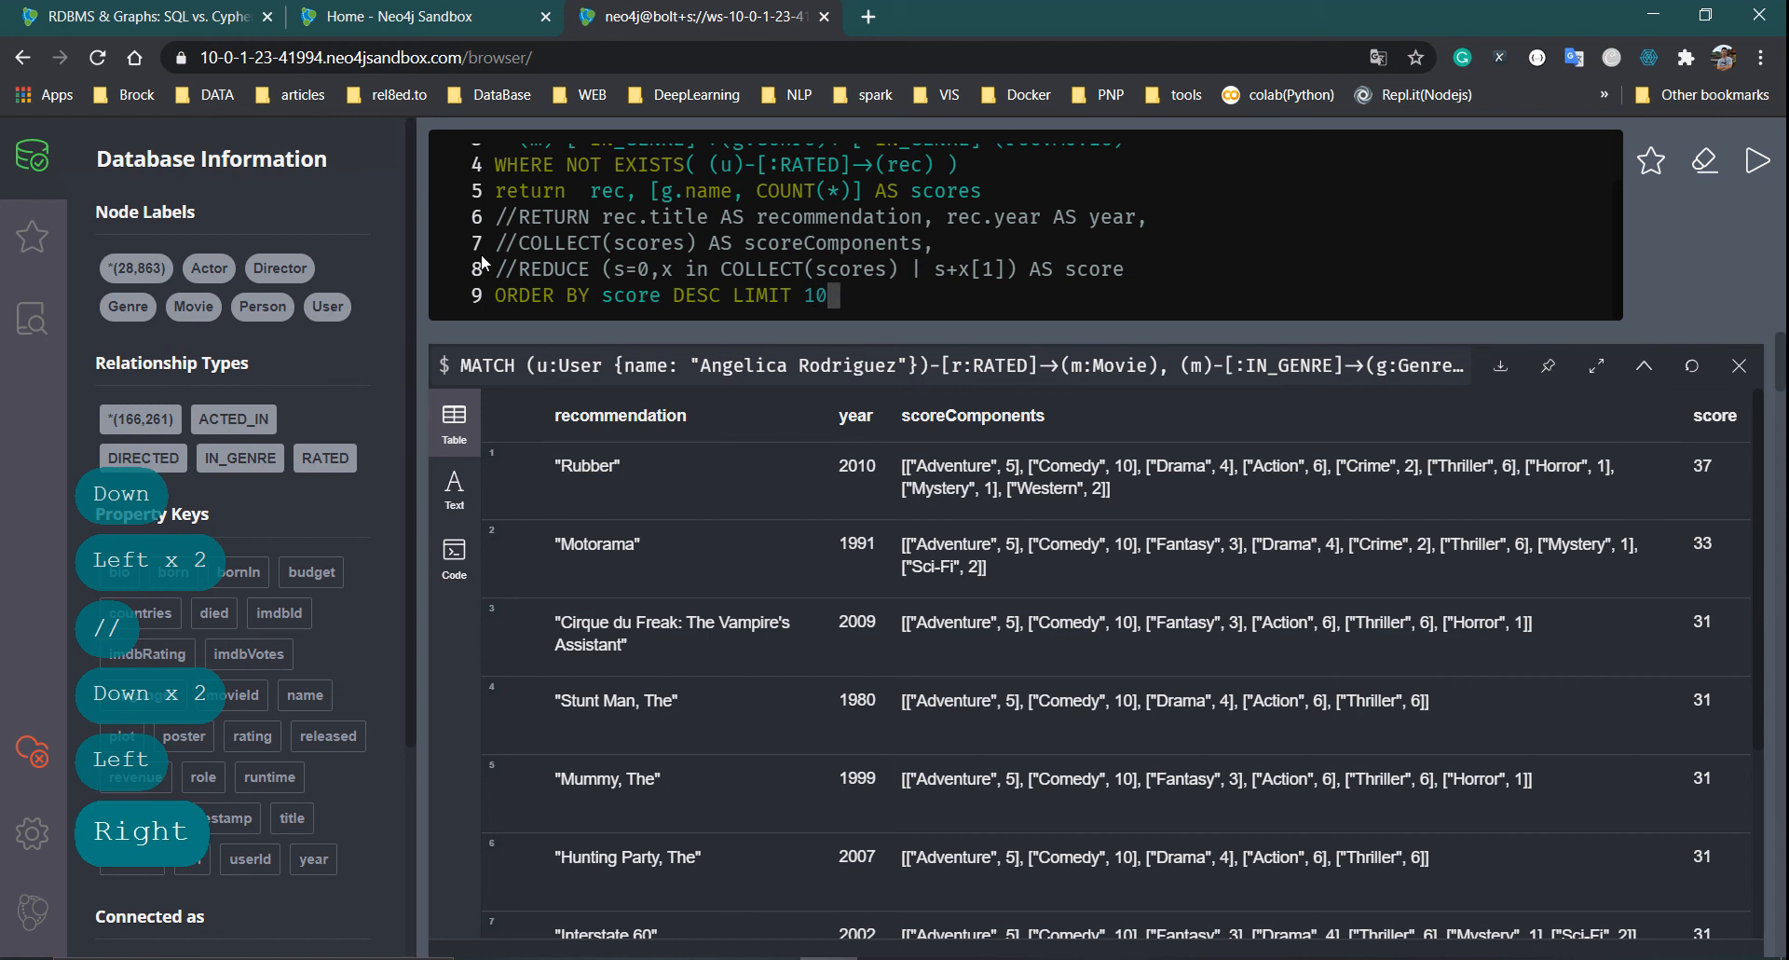
key("Home")
type("//")
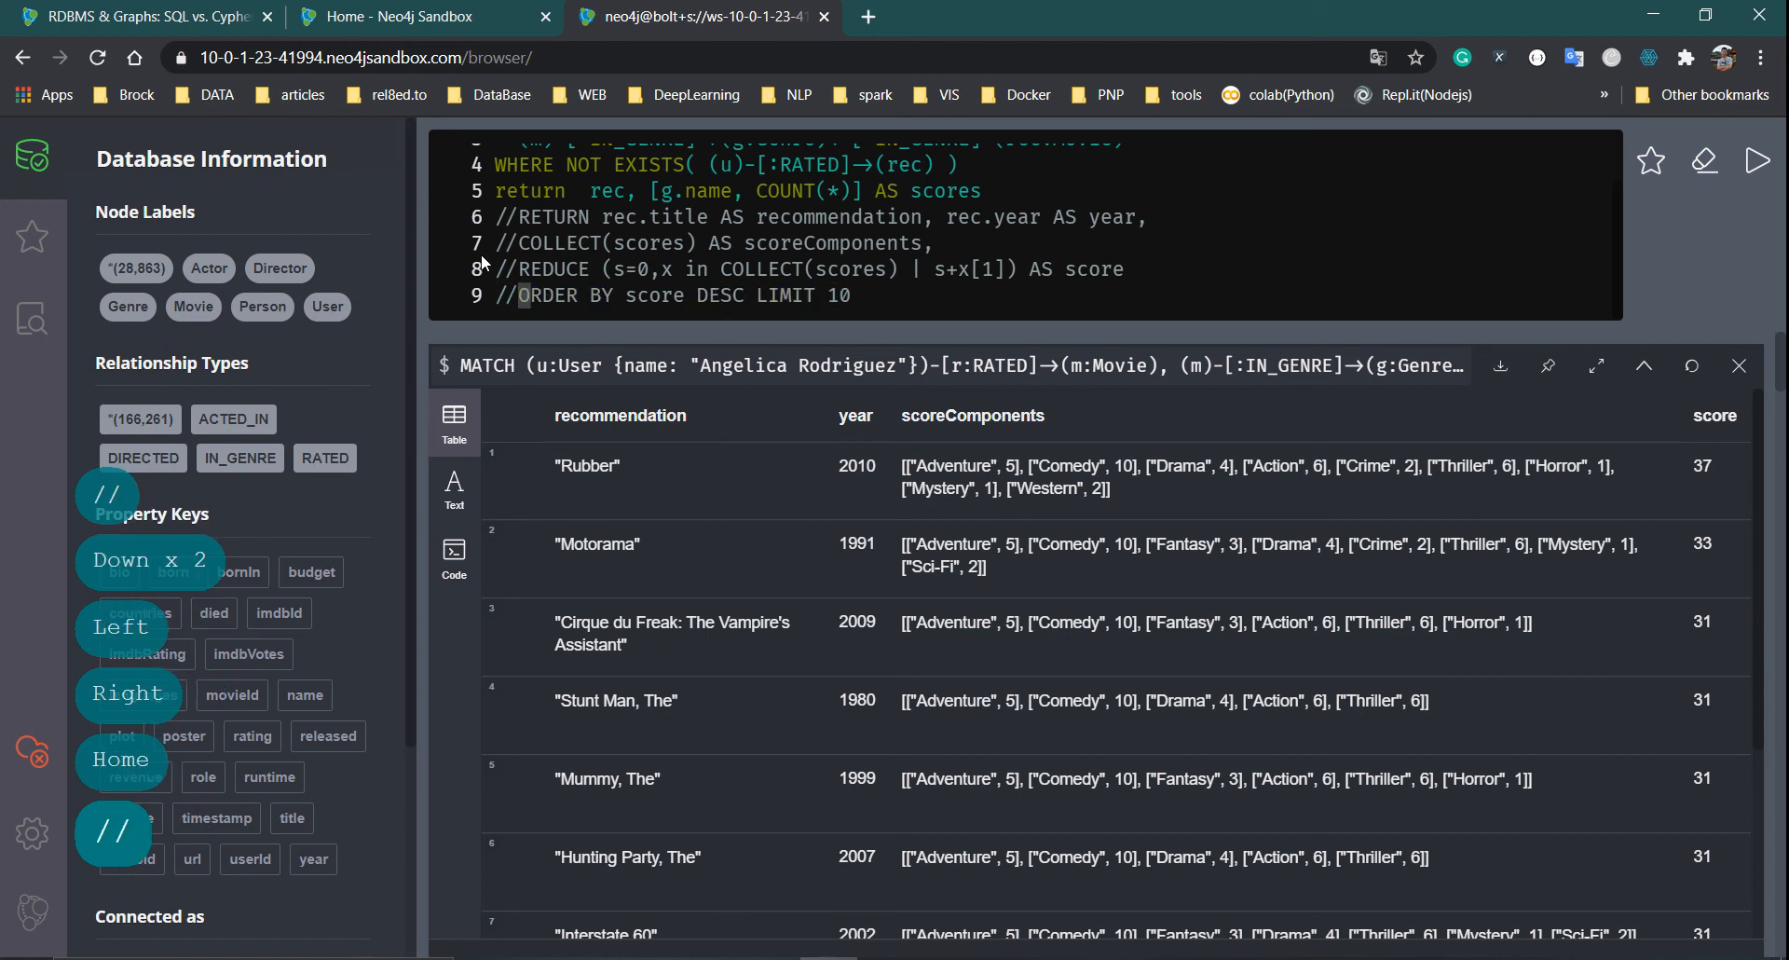
scroll(562, 258, "up", 1)
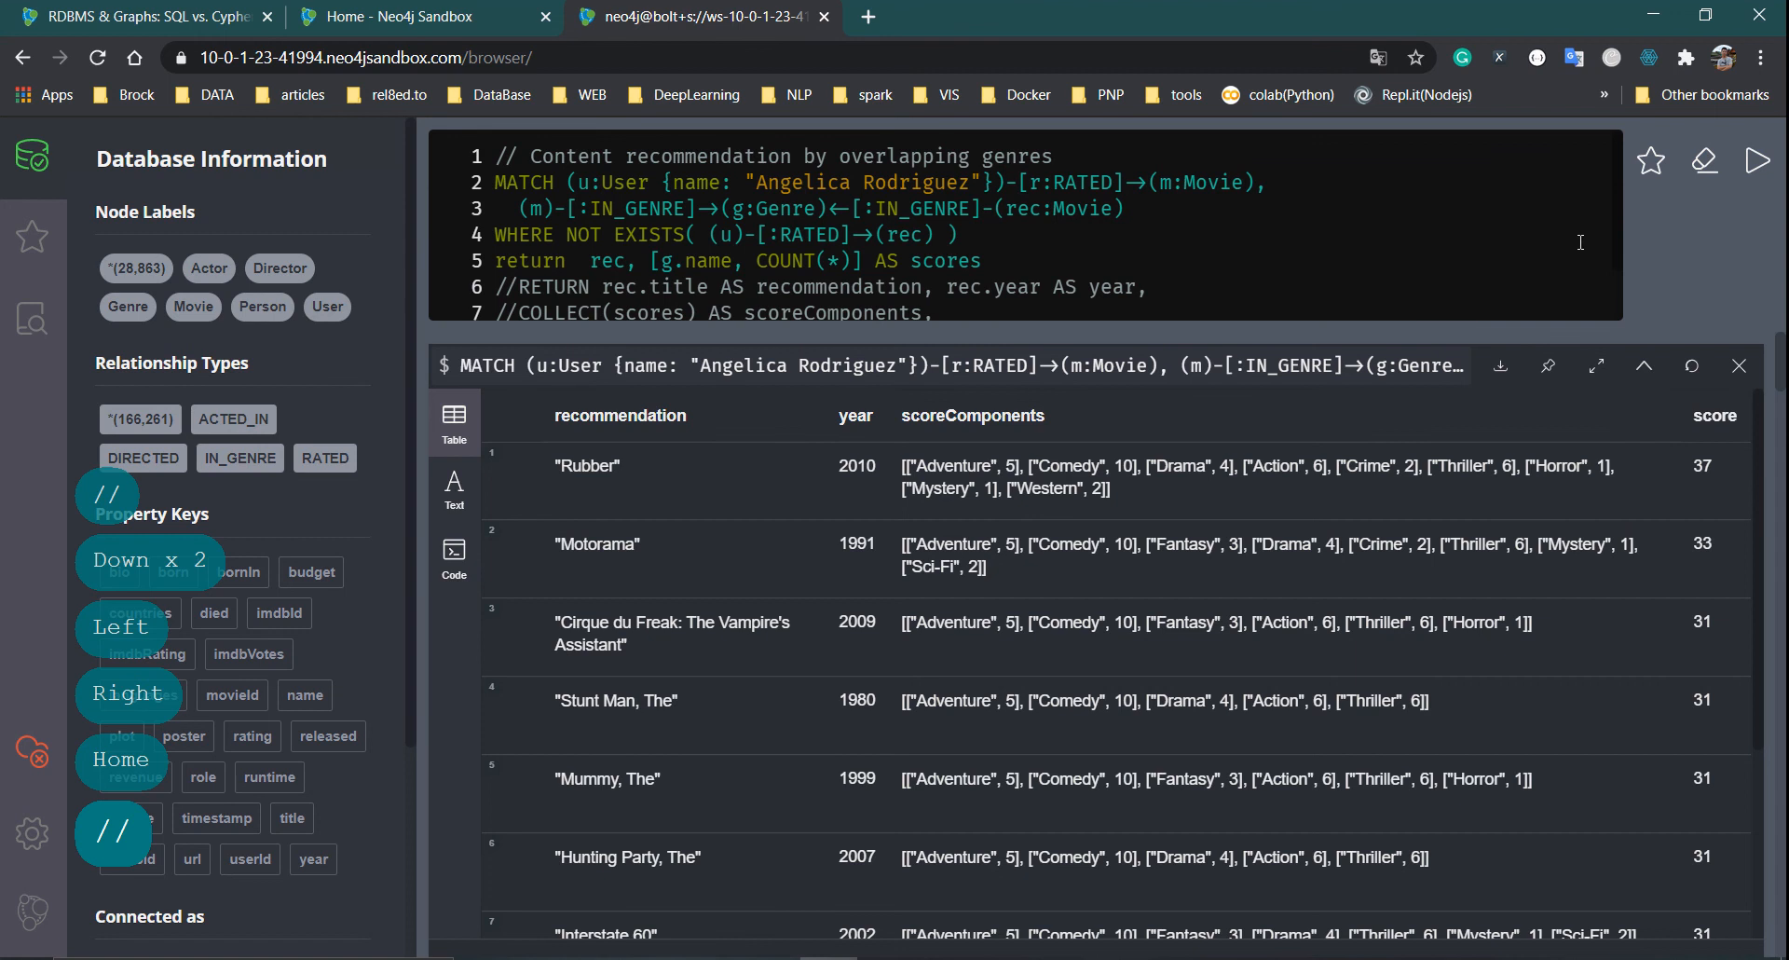
Run the simplified query, then recall it and append 'limit 30' to its return line
left_click(1757, 168)
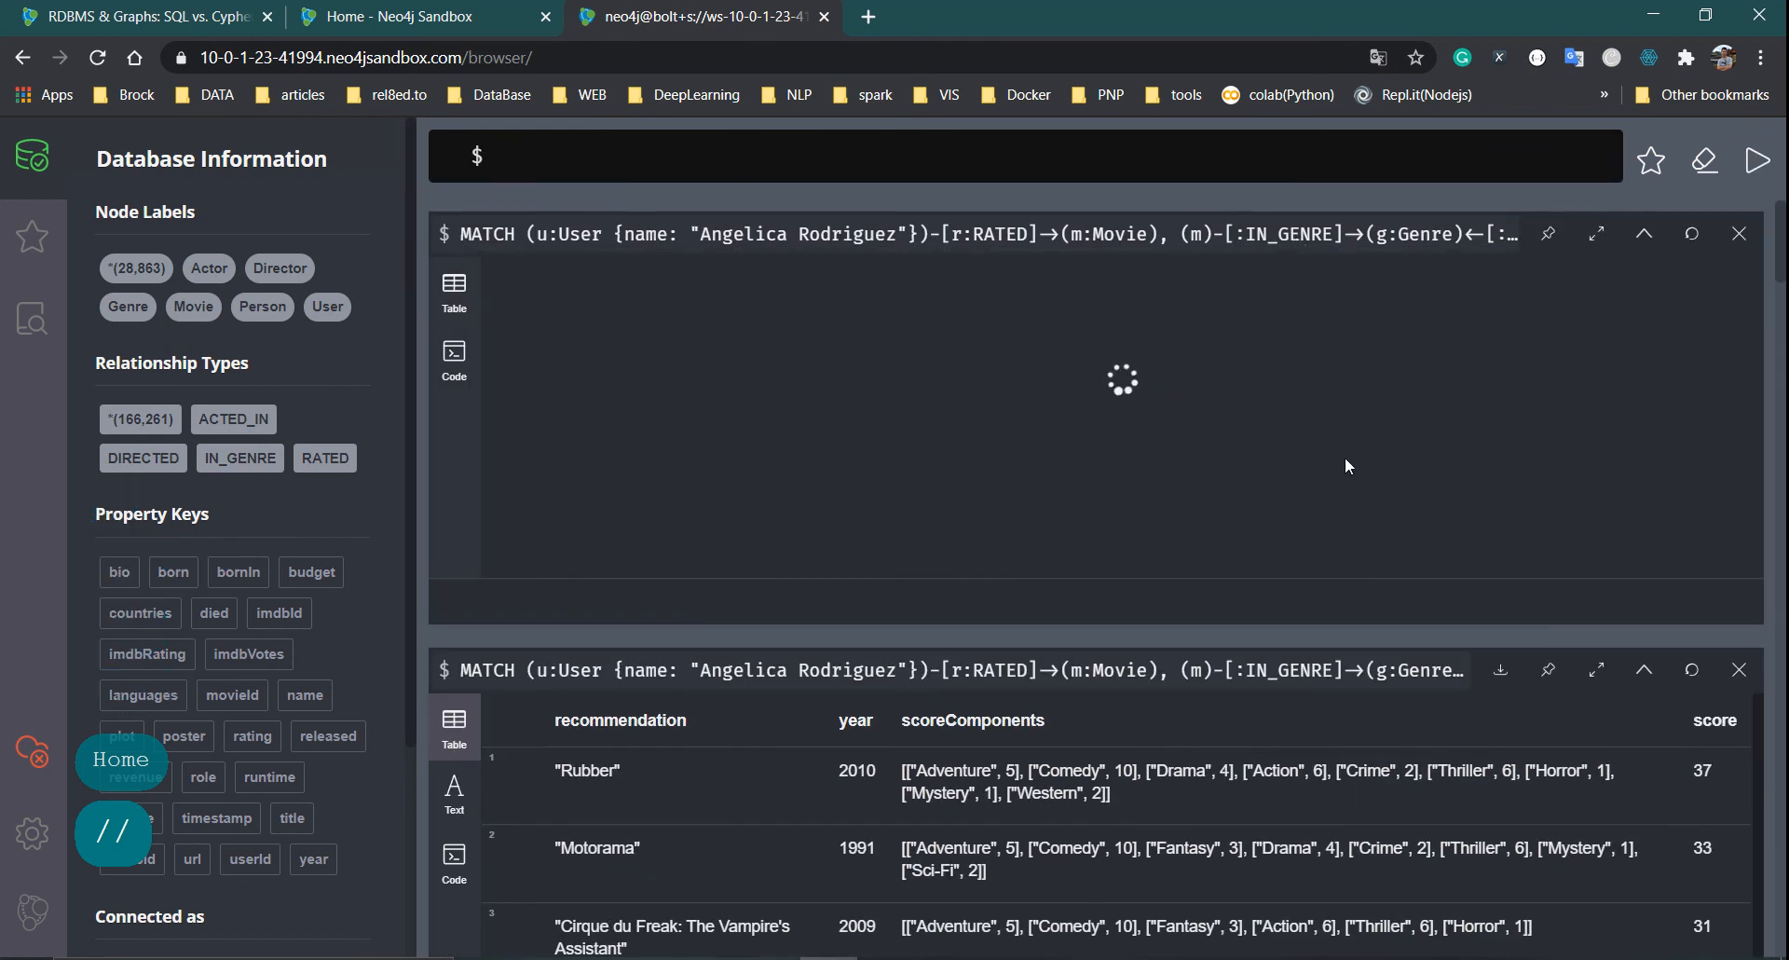
left_click(1211, 226)
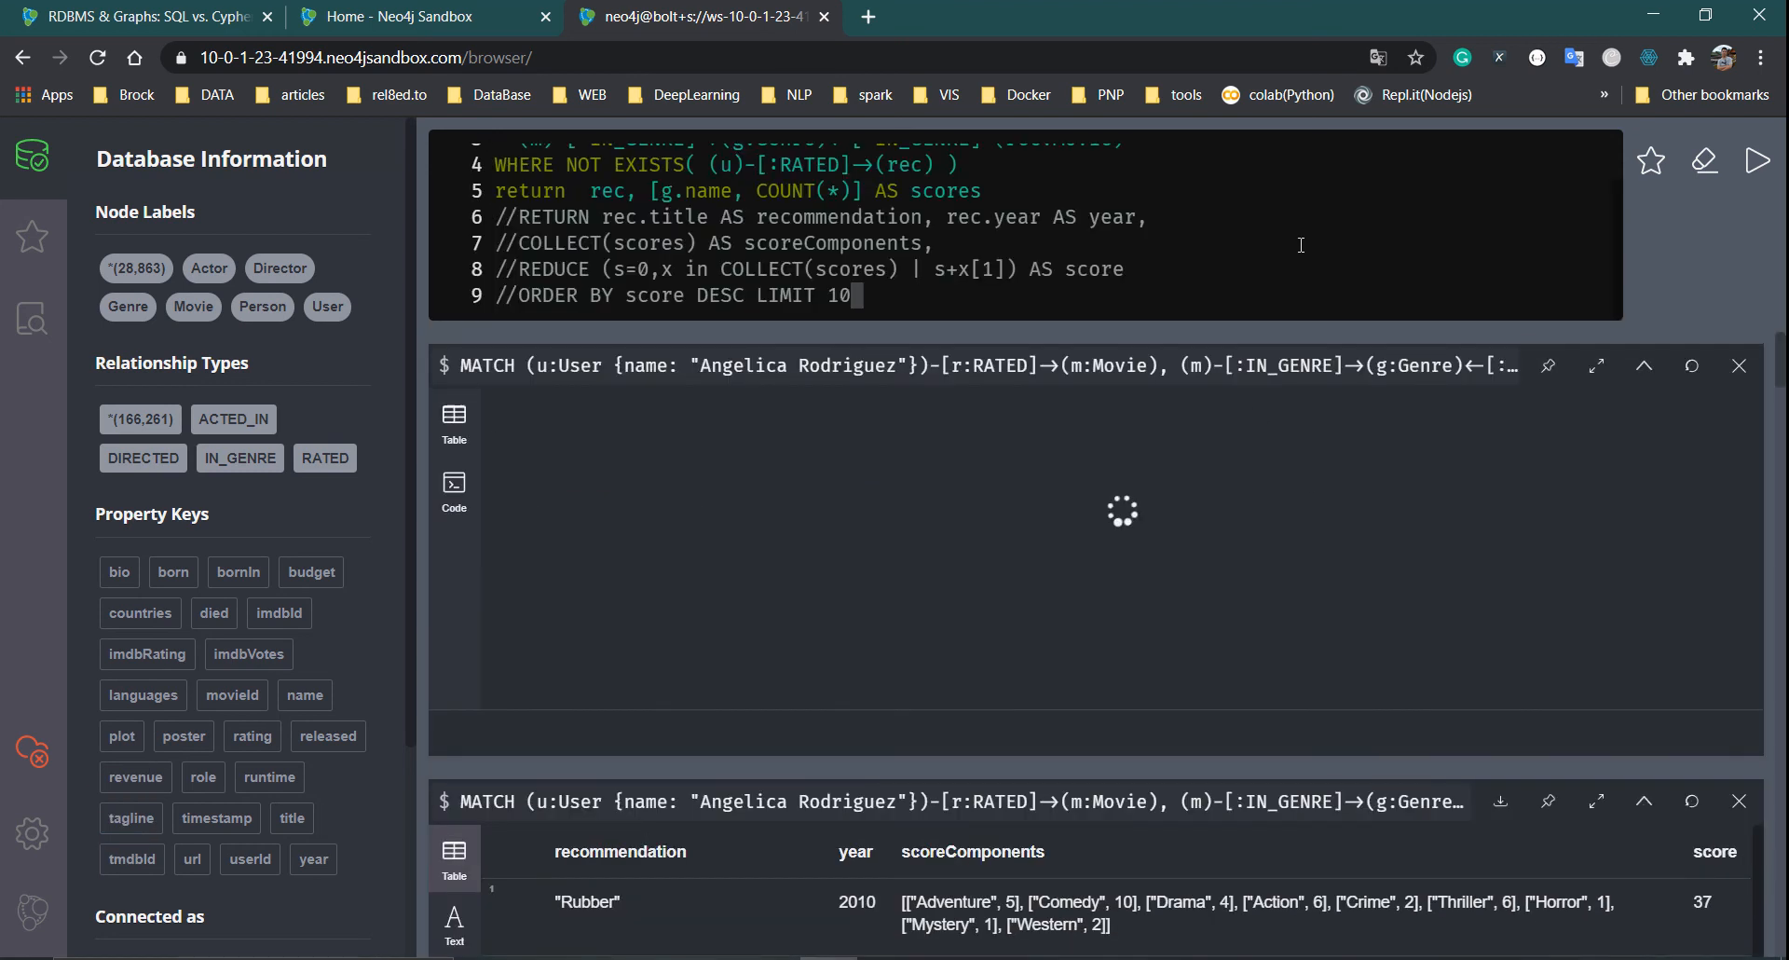
left_click(1026, 191)
type("l")
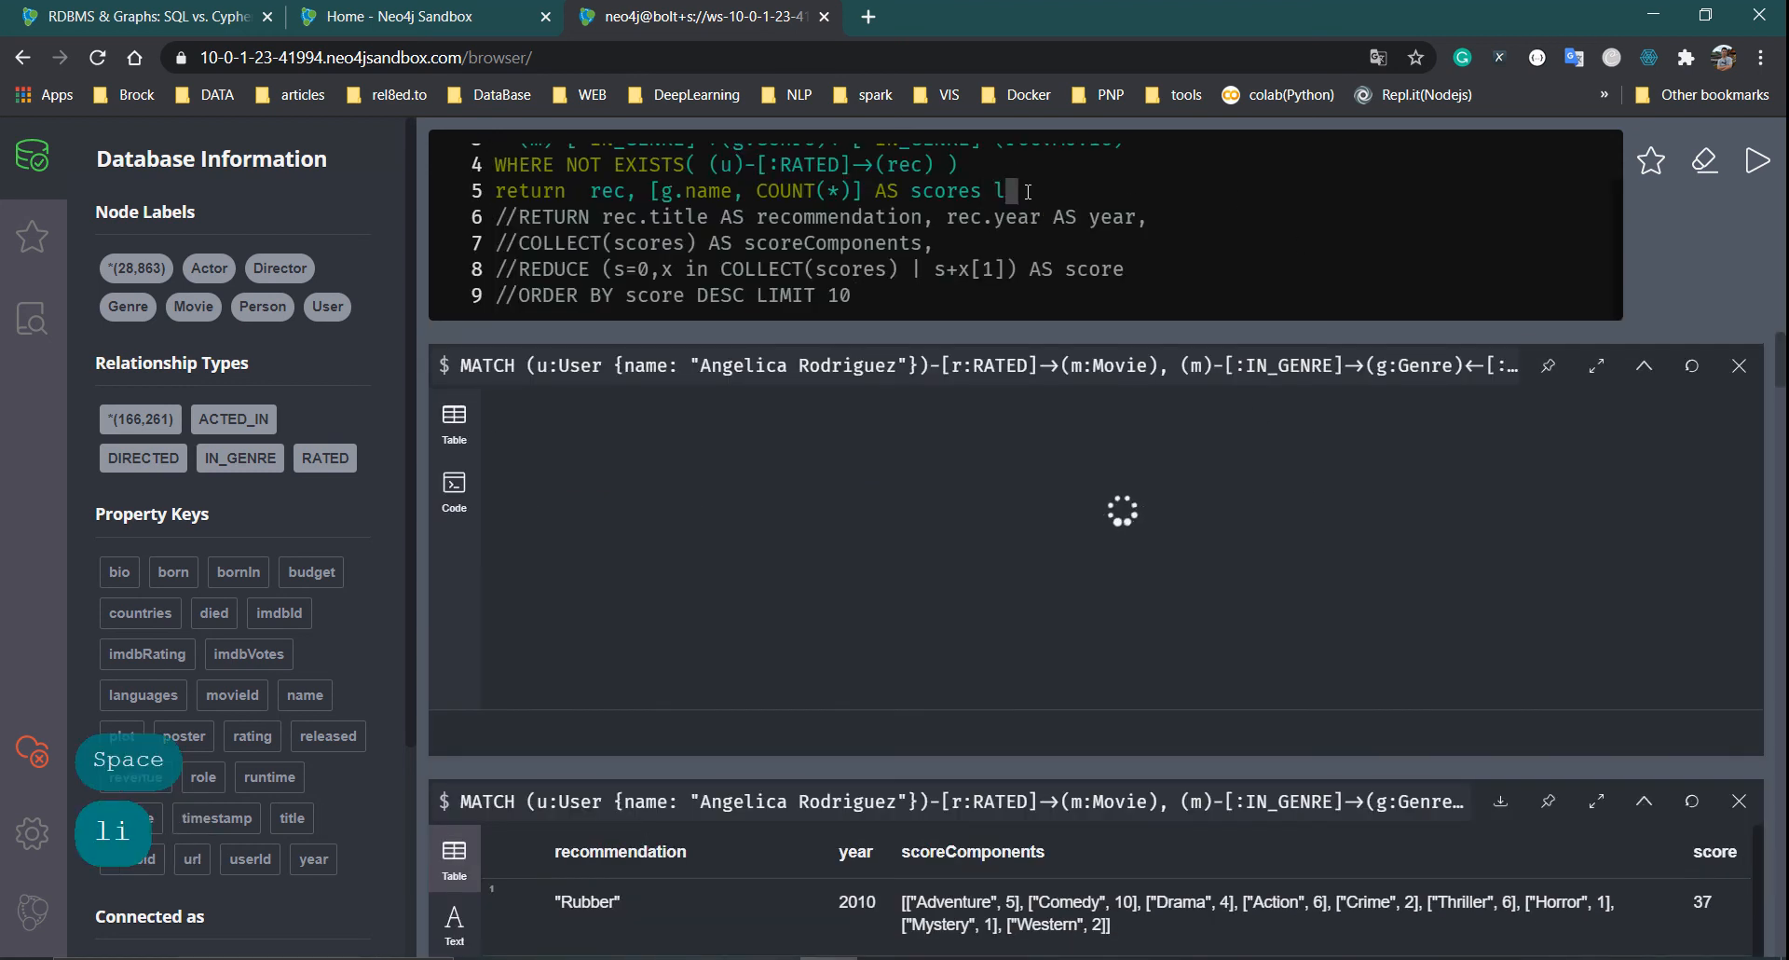
type("imit 30")
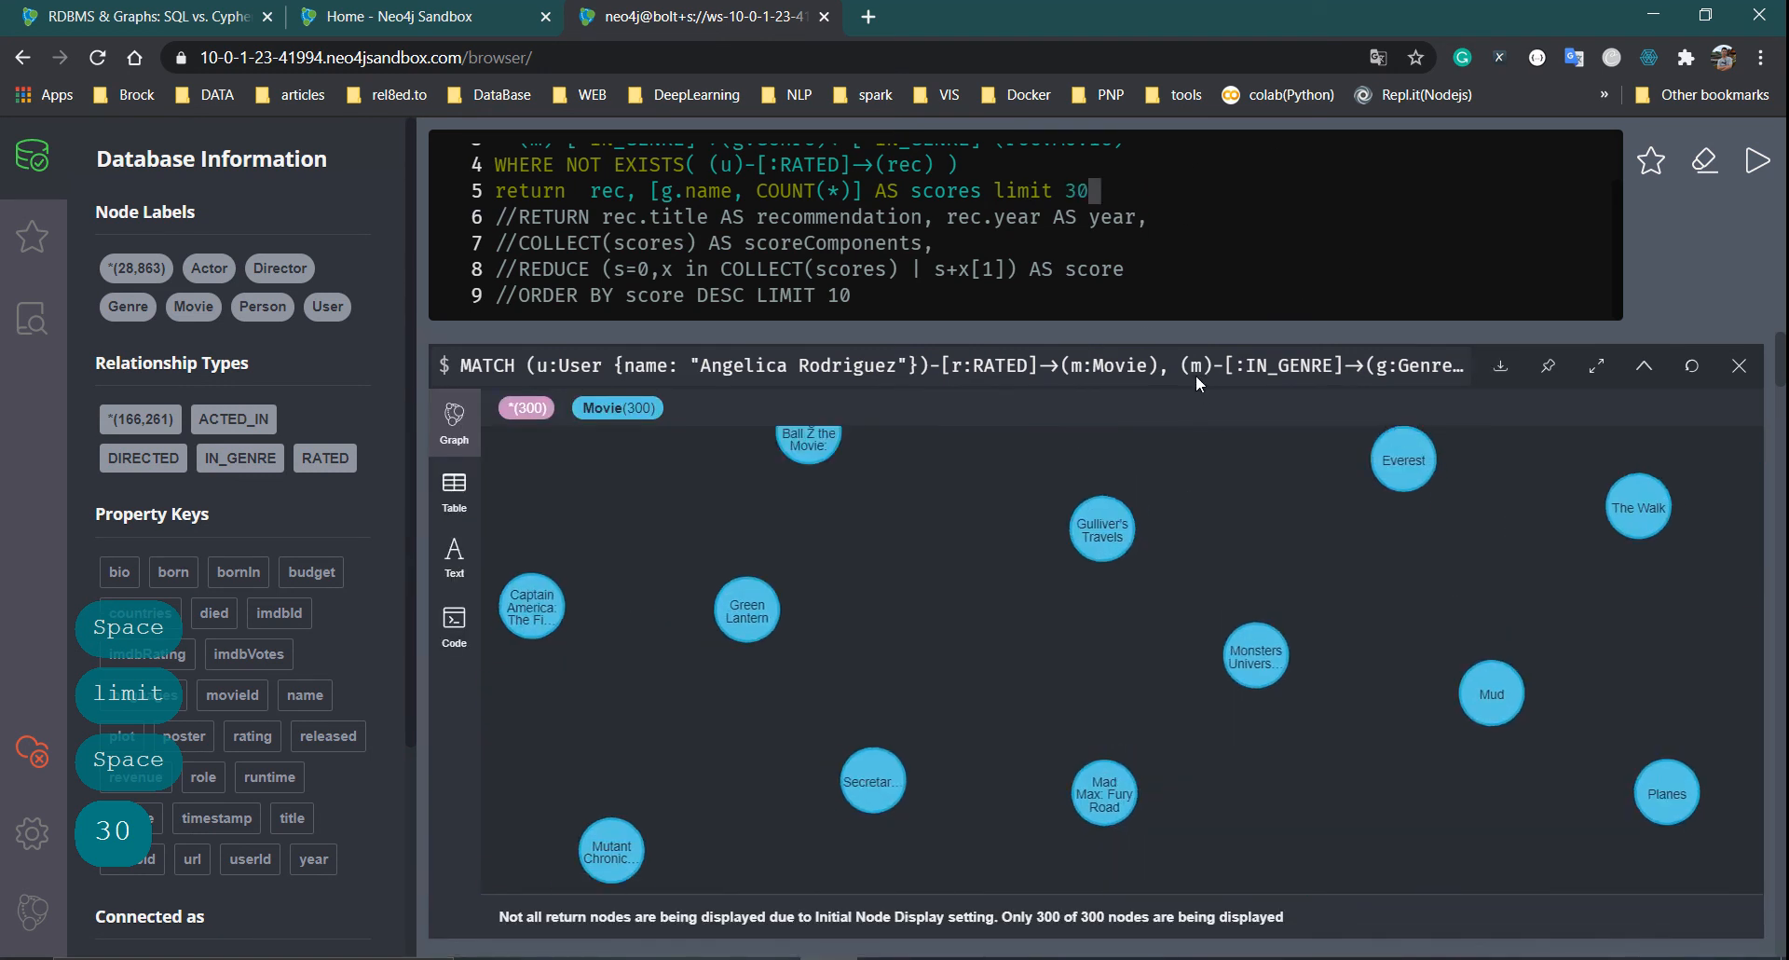
Rearrange the Gulliver's Travels, Secretariat, Green Lantern and Mutant Chronicles nodes in the result graph
left_click(1103, 557)
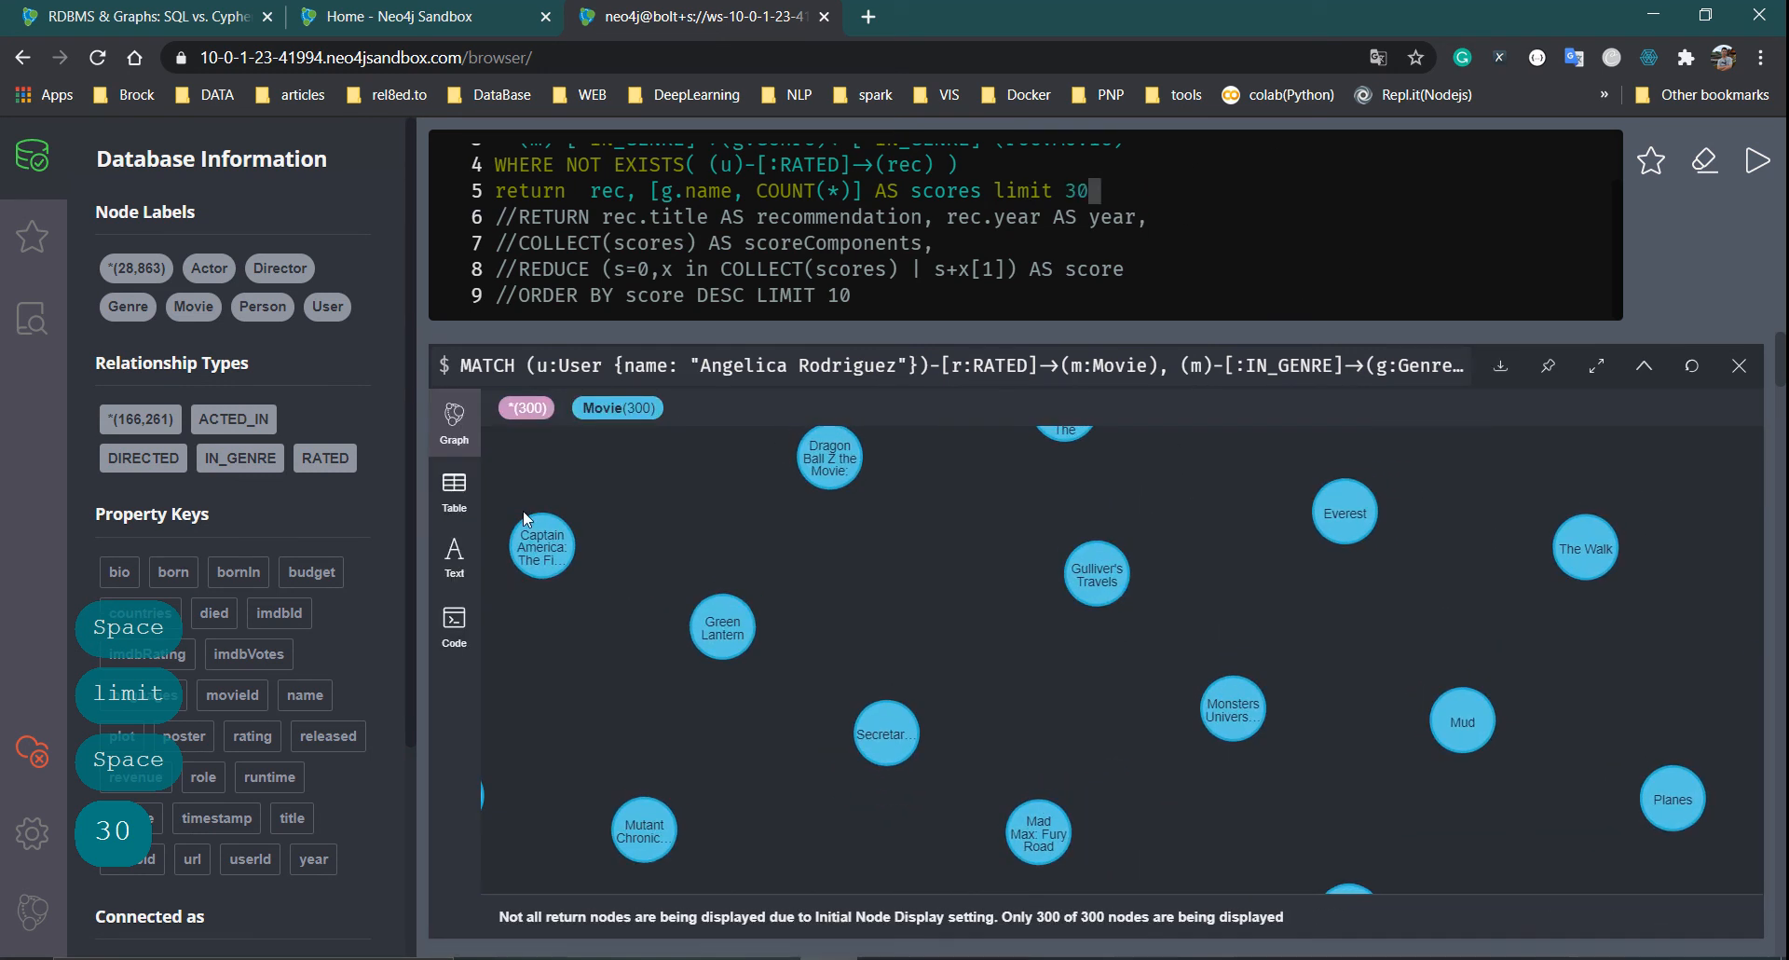
left_click_drag(1092, 579, 943, 626)
left_click_drag(859, 787, 1015, 726)
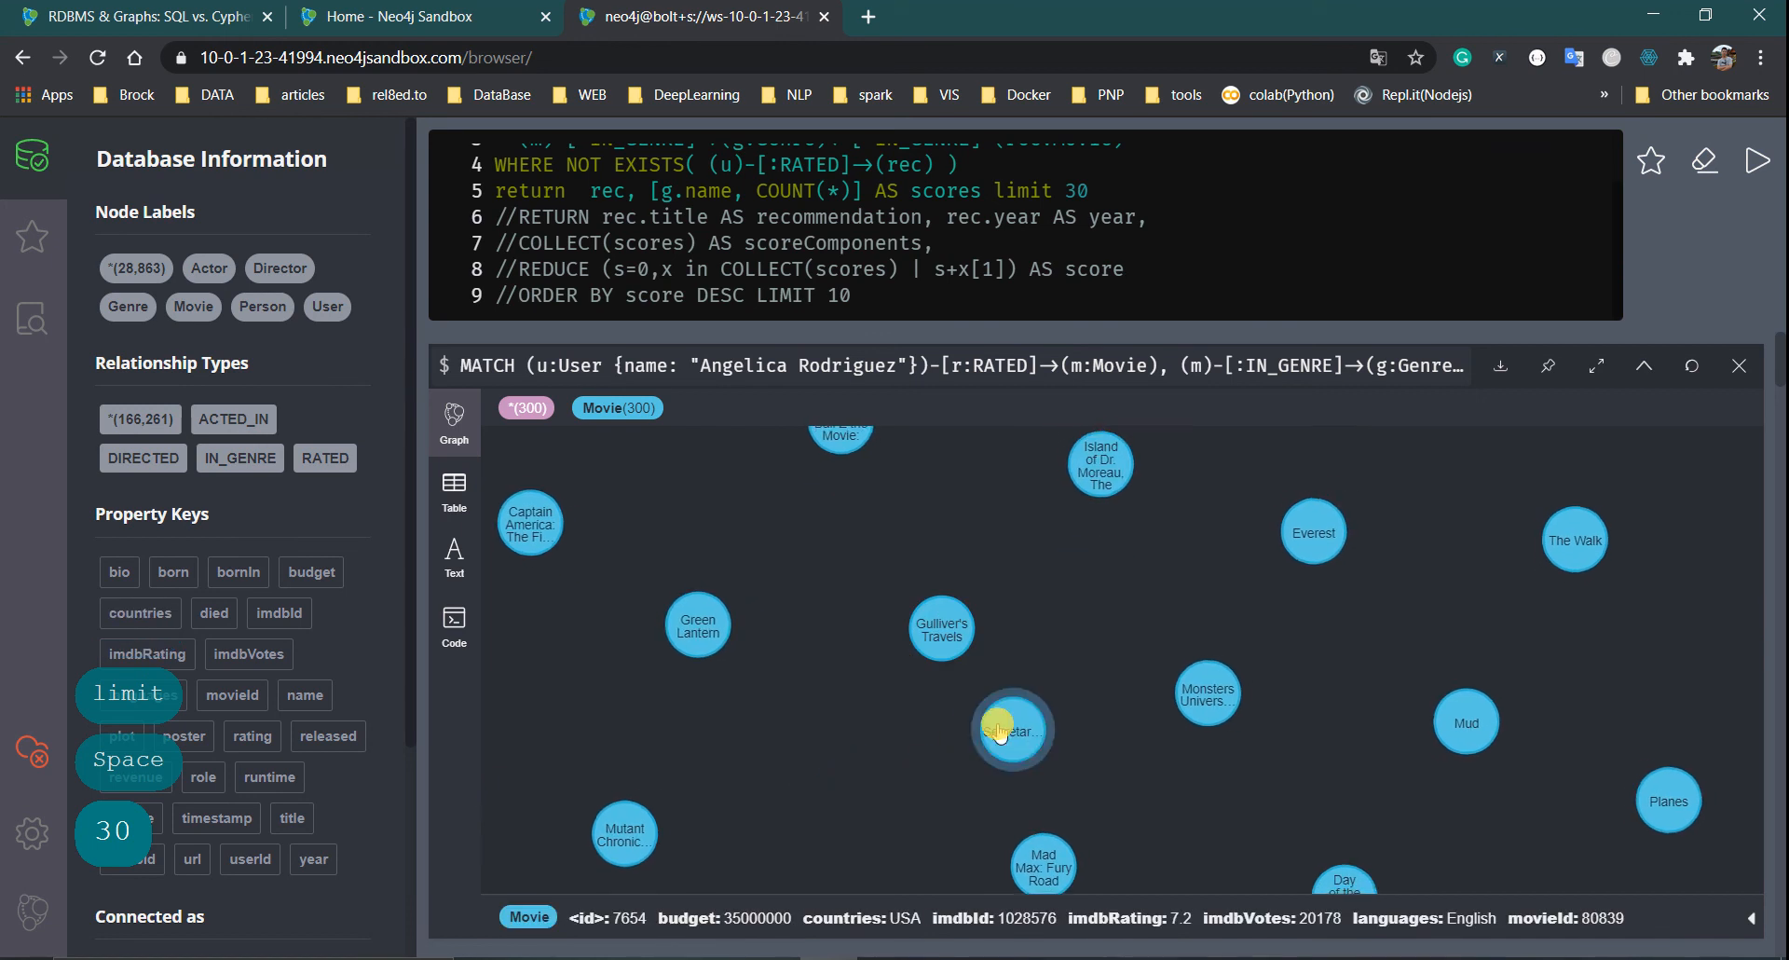
left_click_drag(714, 639, 862, 704)
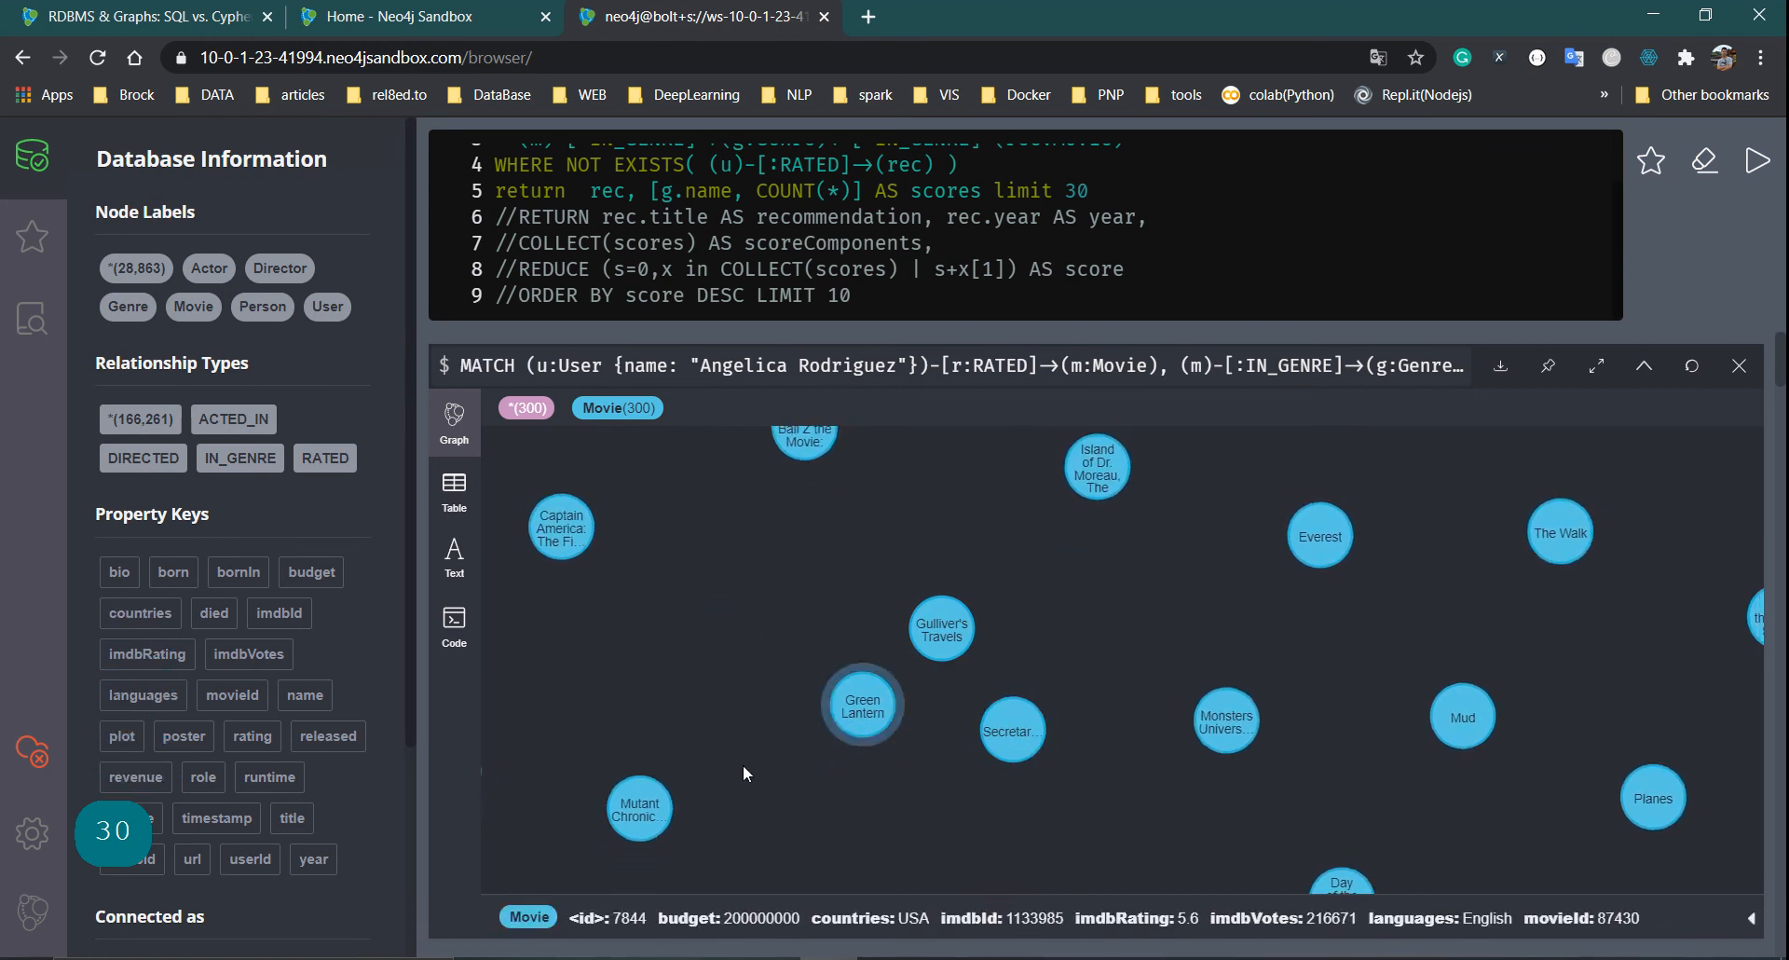
left_click_drag(638, 804, 930, 668)
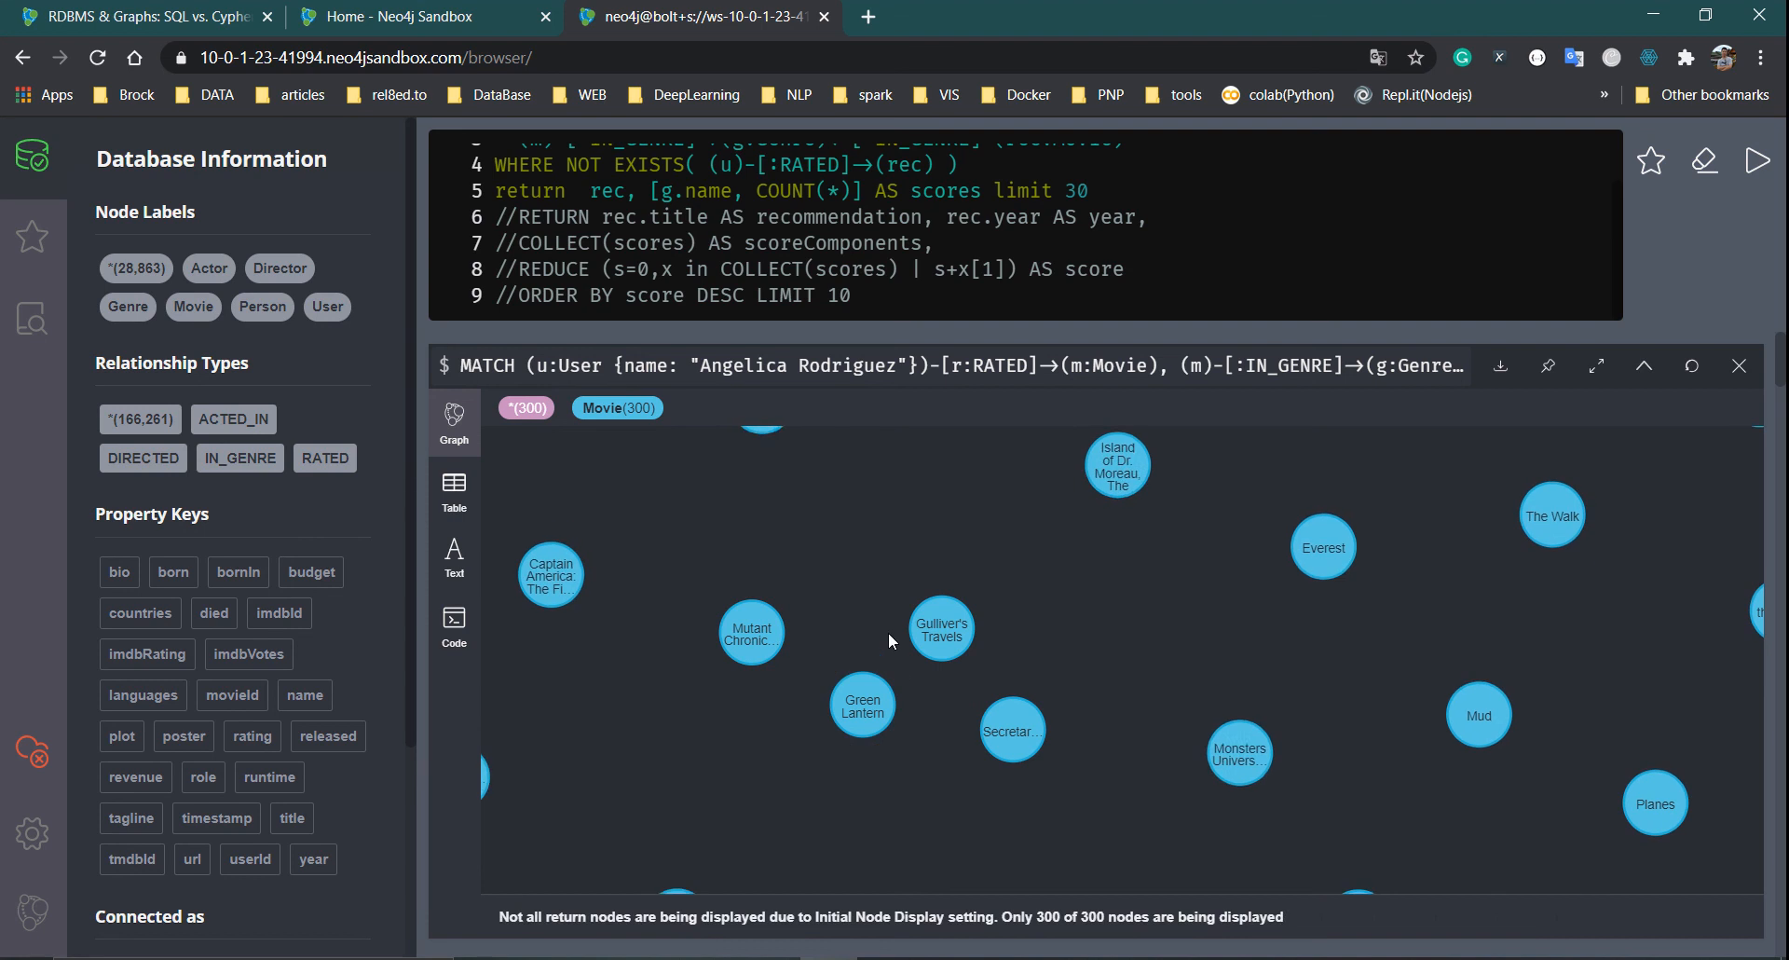
Show the results as a table and scroll through the movie records and their genre scores
left_click(457, 492)
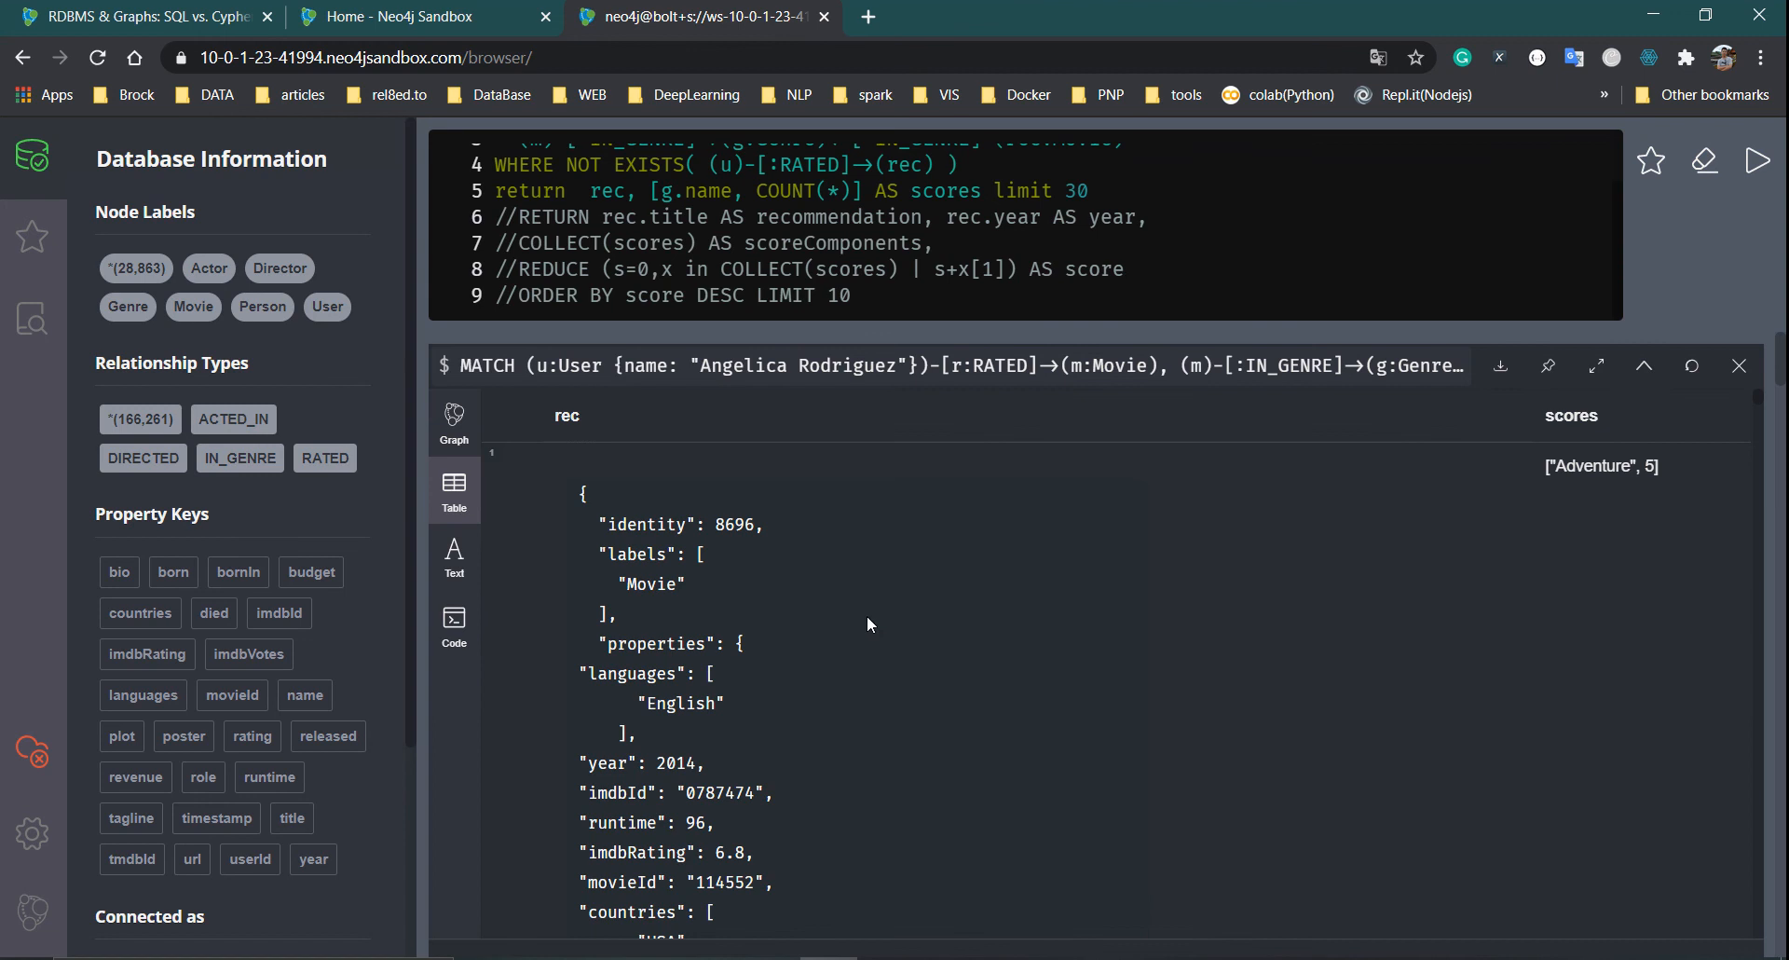
left_click_drag(585, 479, 706, 764)
scroll(850, 674, "down", 1)
scroll(846, 677, "up", 1)
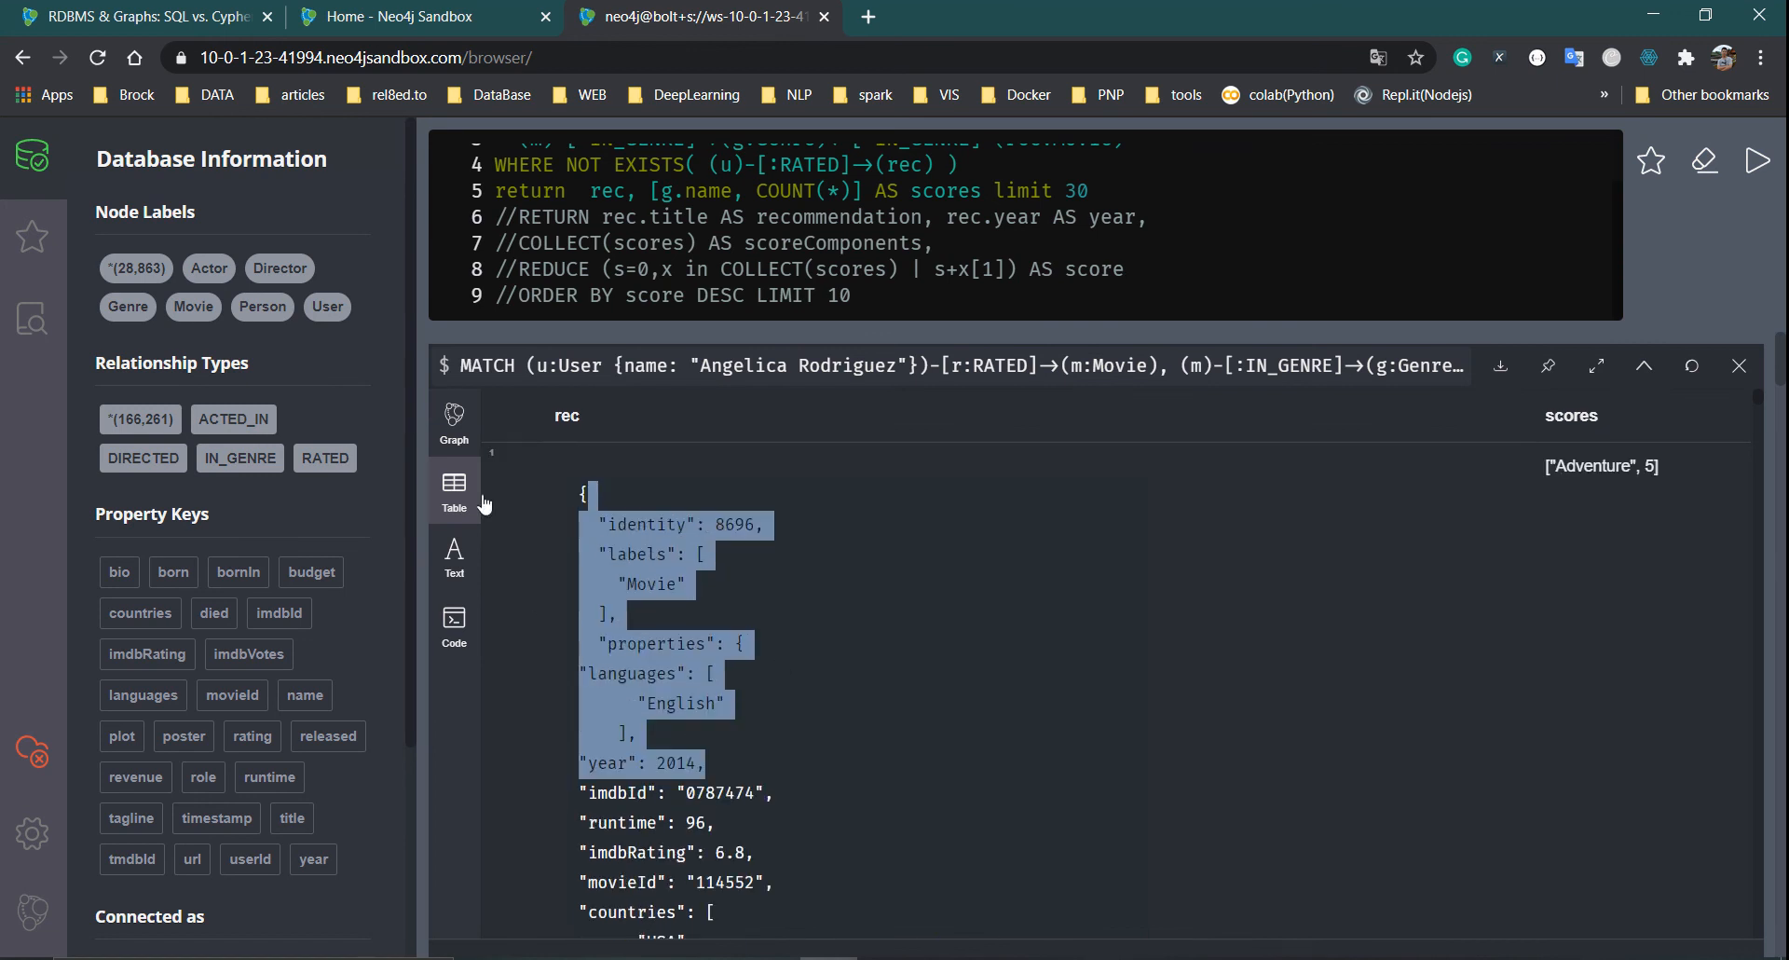
left_click(663, 472)
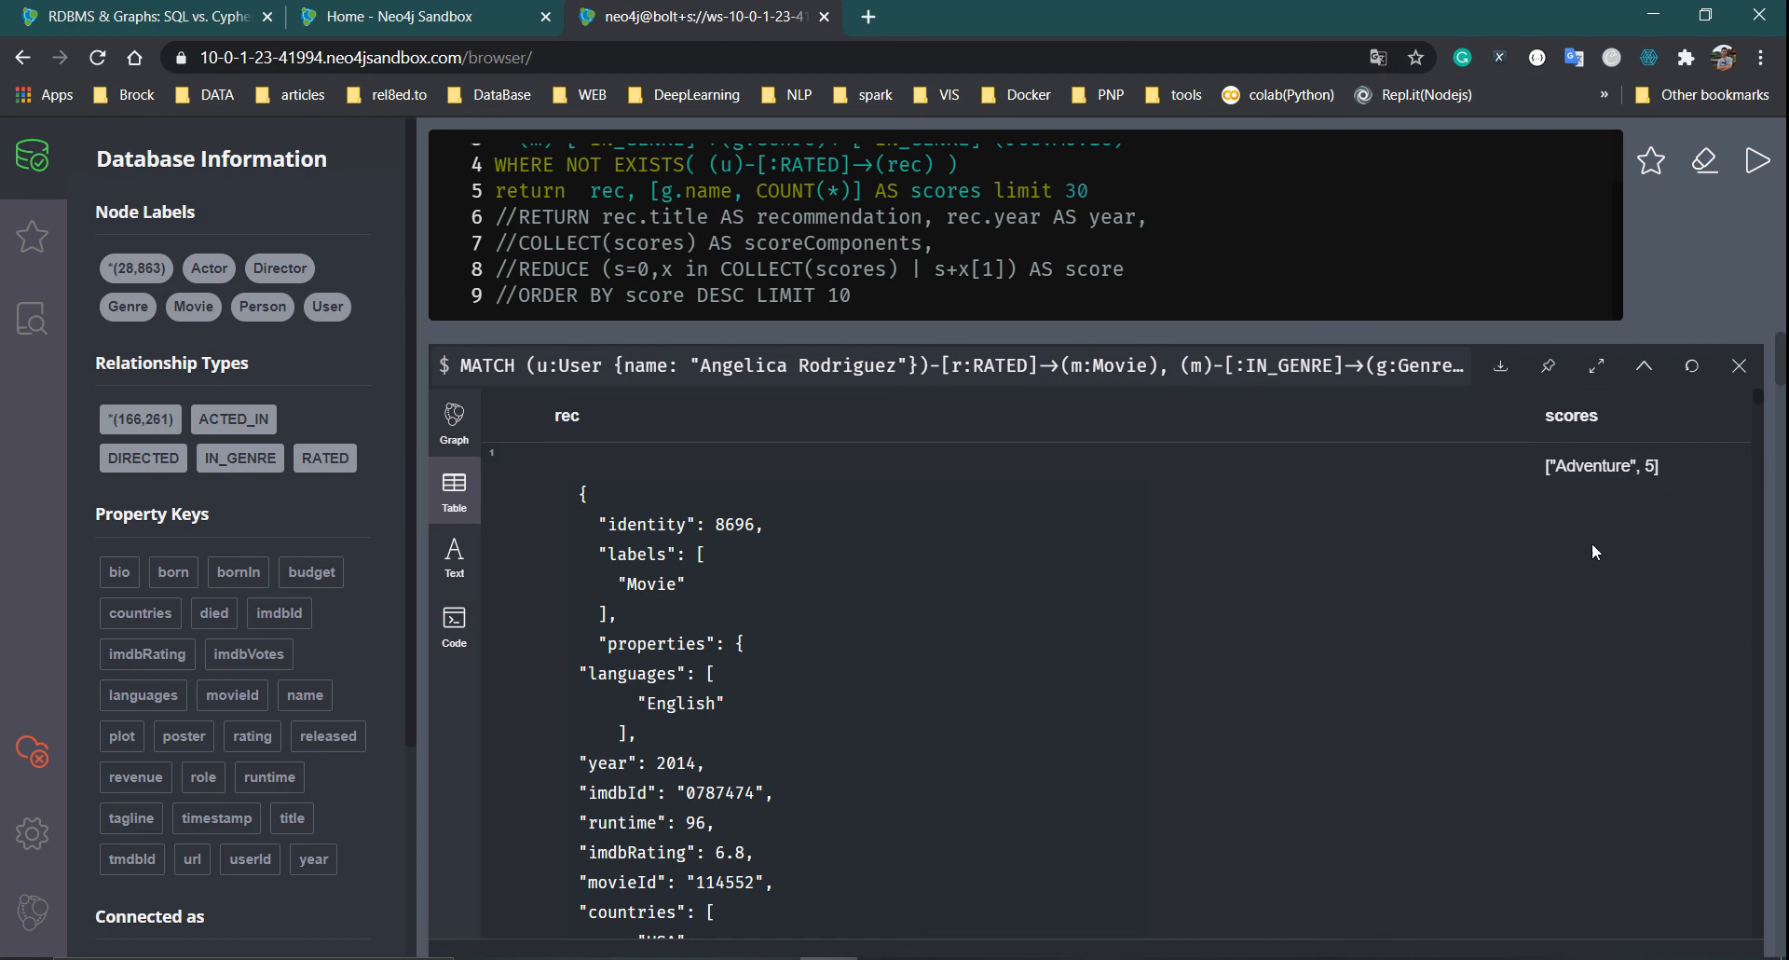
scroll(853, 574, "down", 14)
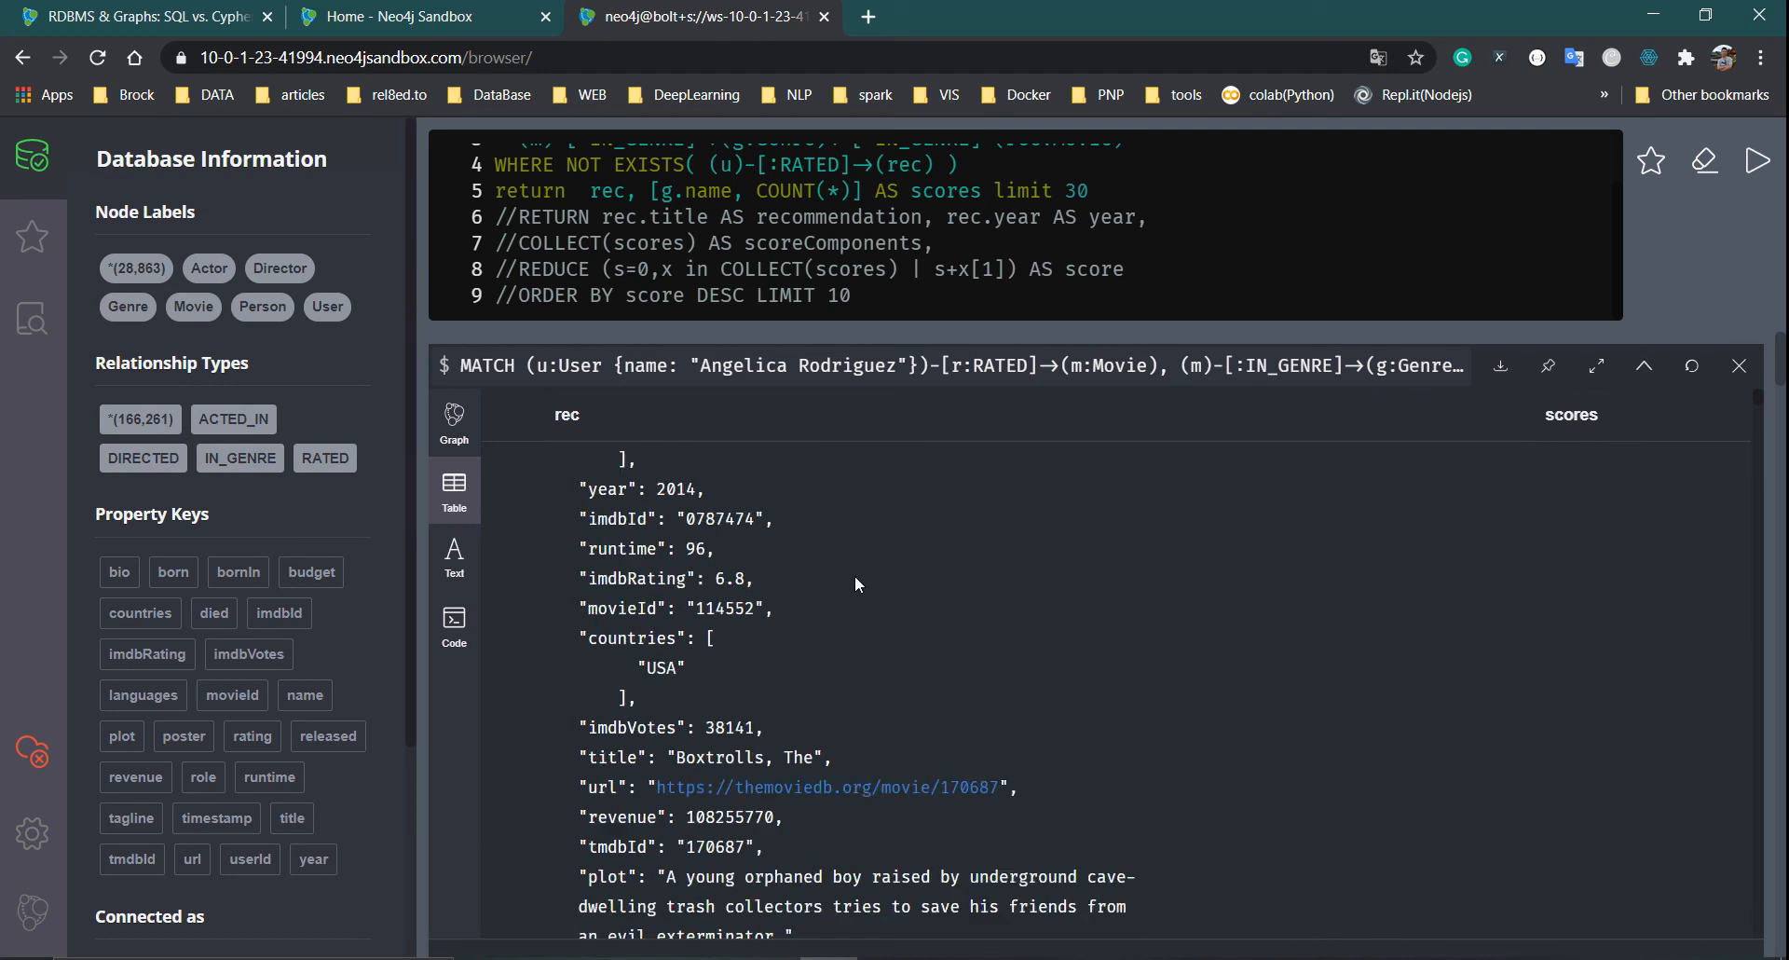
scroll(856, 582, "up", 10)
scroll(856, 584, "up", 4)
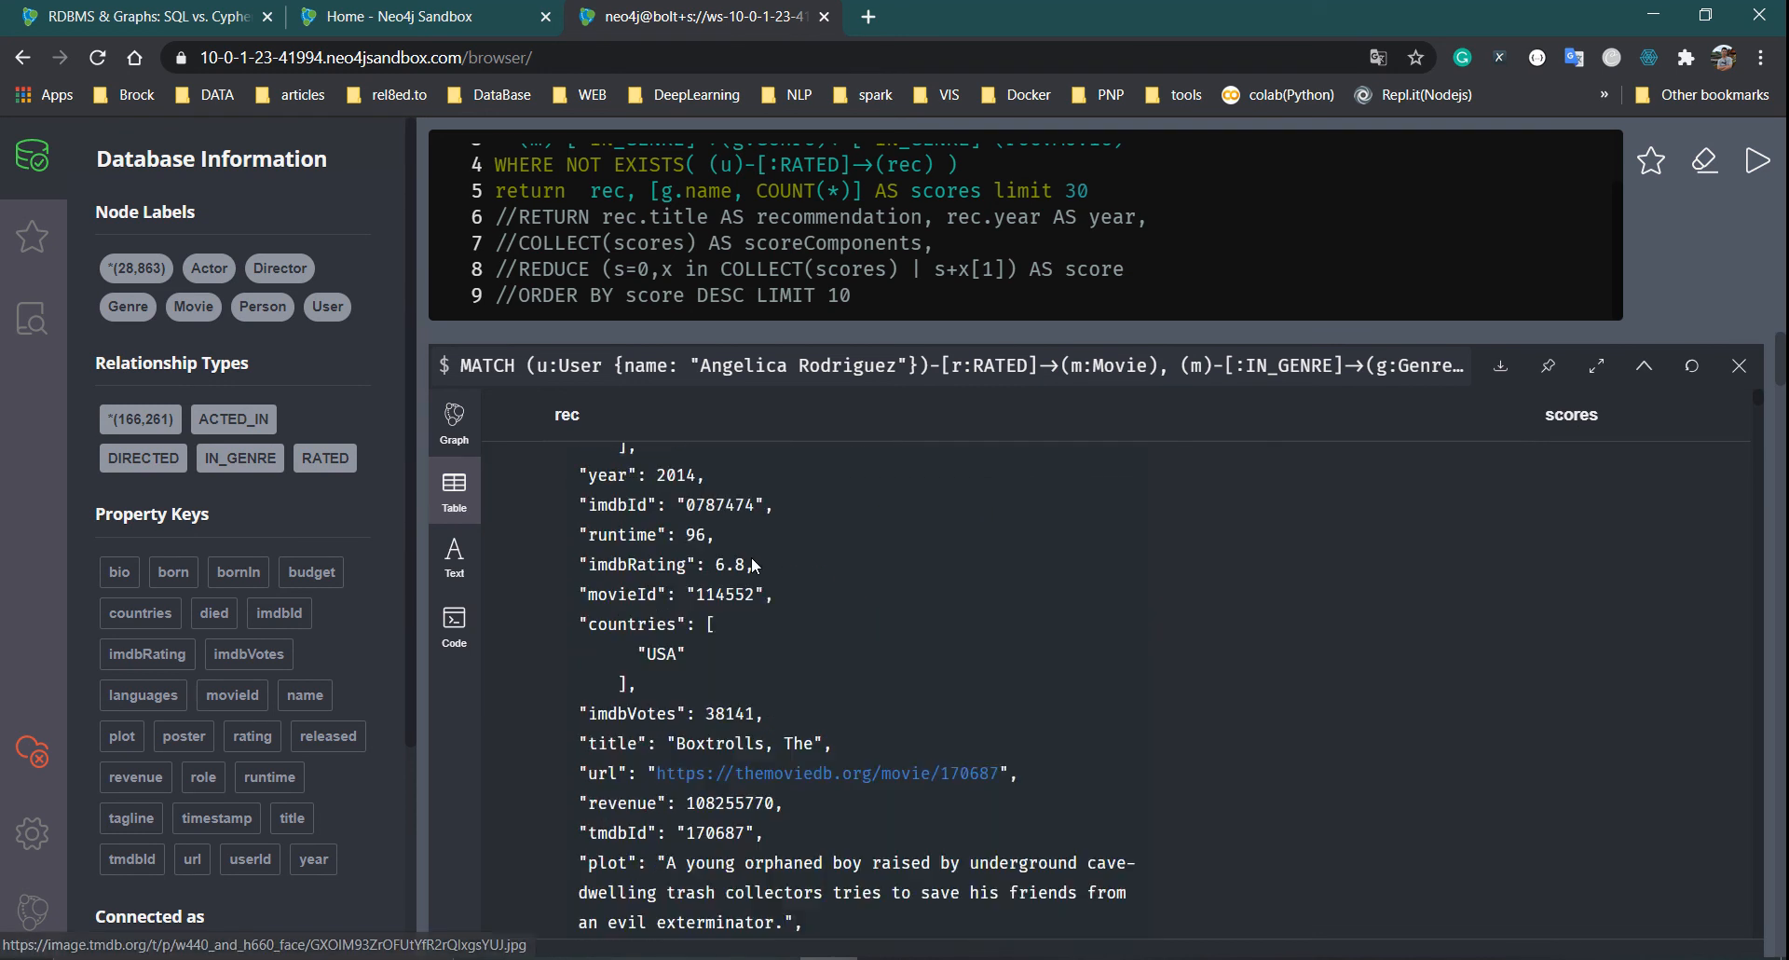
scroll(996, 632, "down", 8)
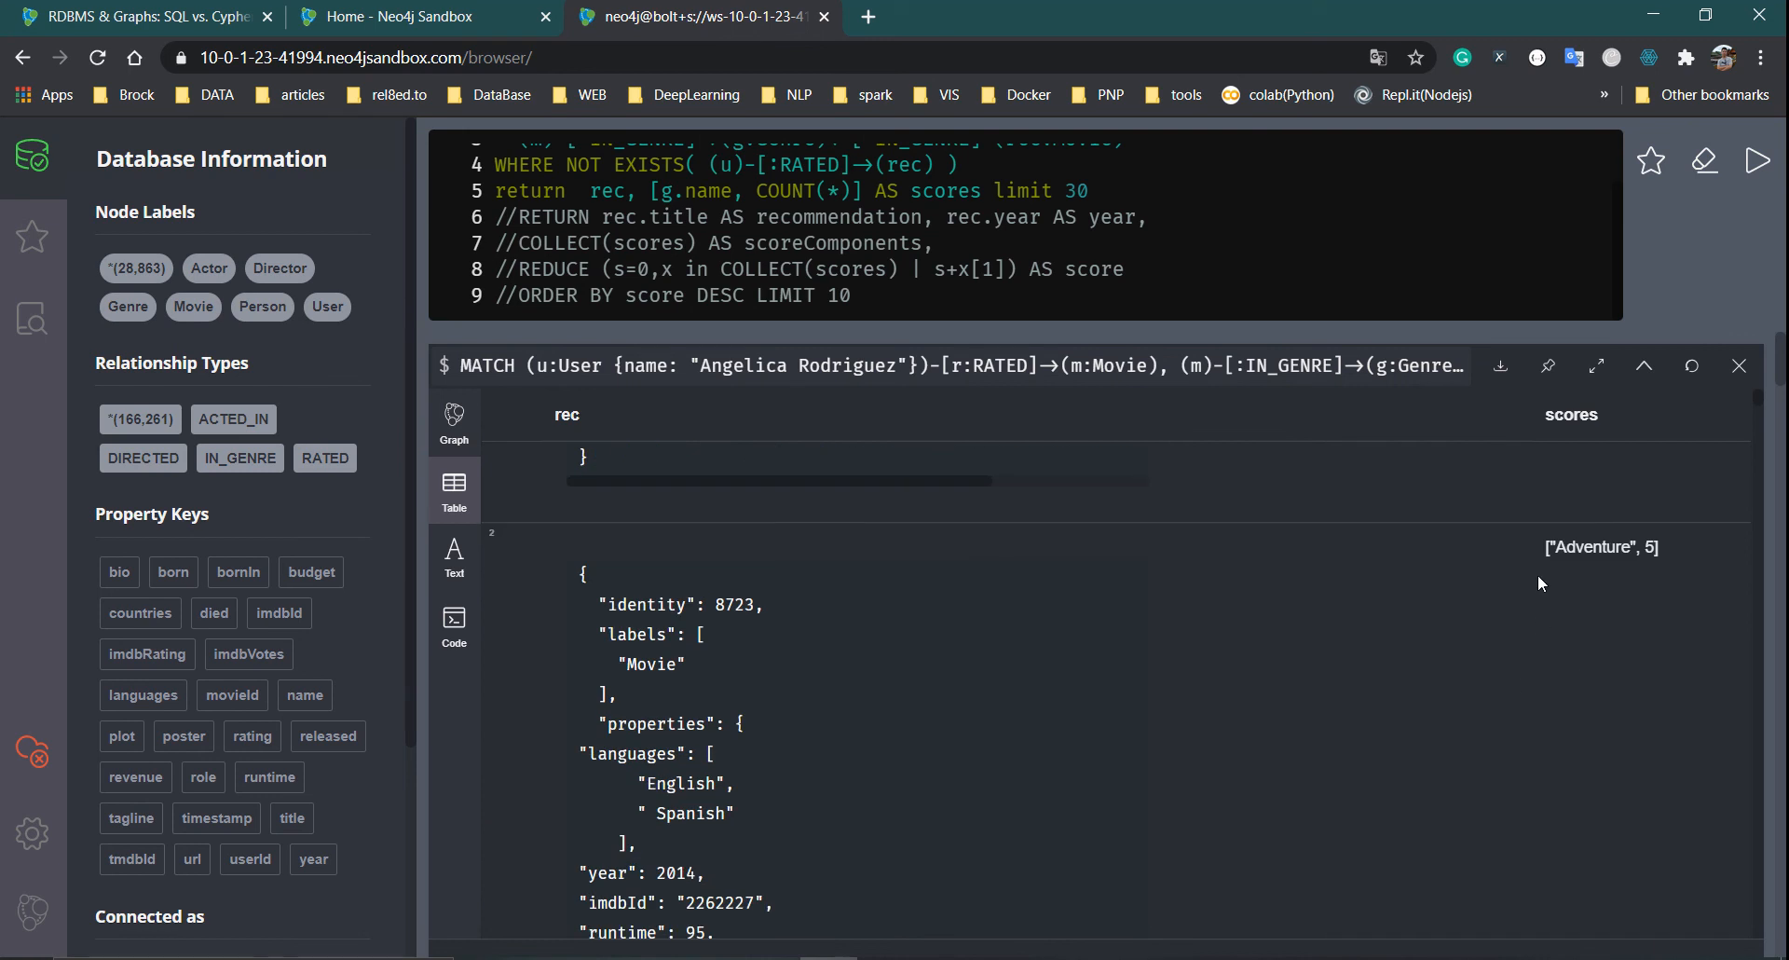
scroll(1208, 600, "down", 10)
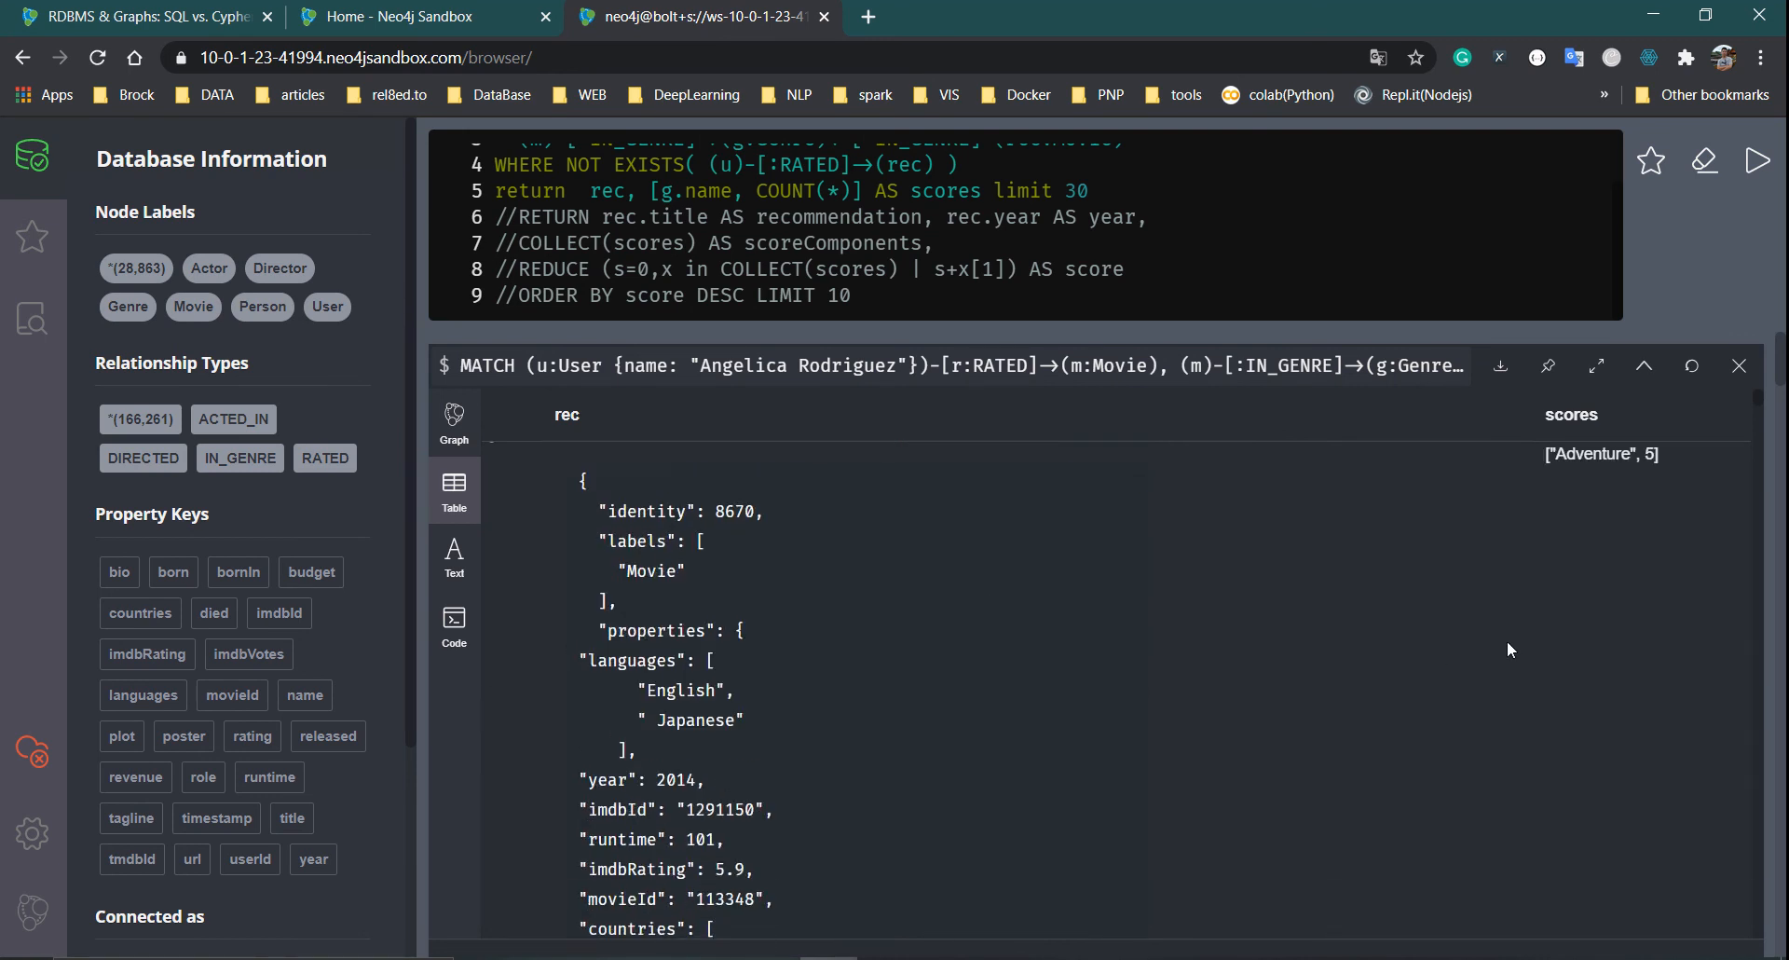
scroll(1168, 600, "down", 10)
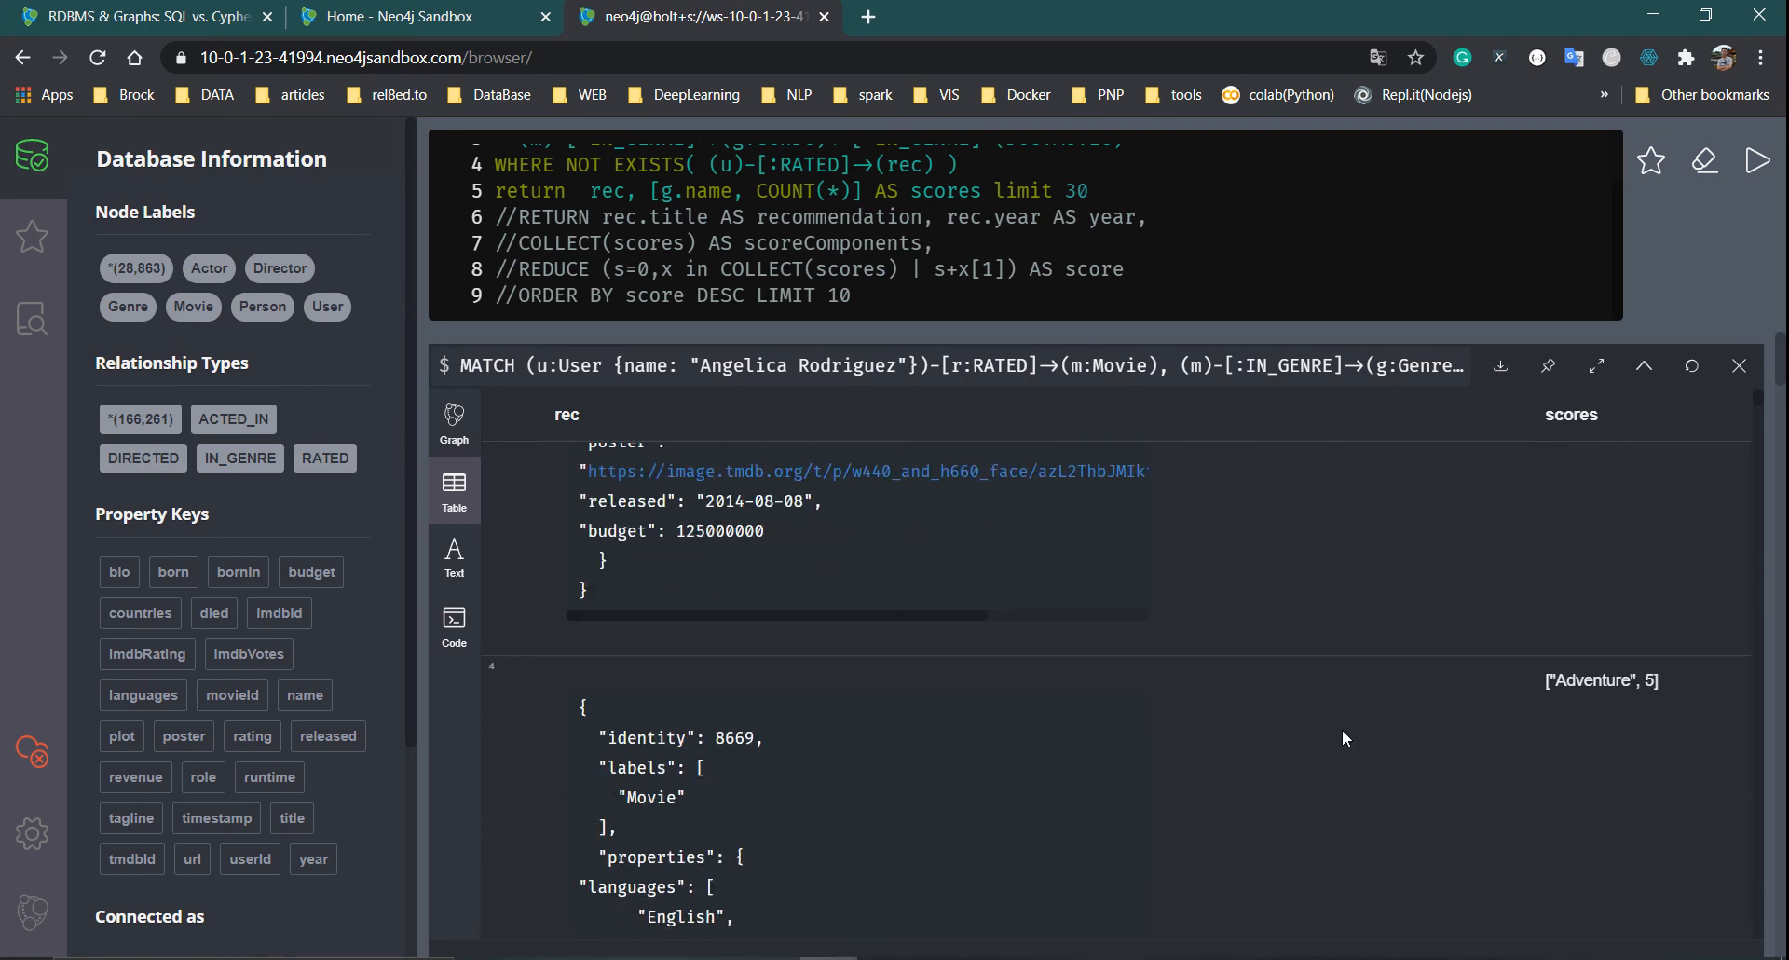
scroll(1342, 737, "down", 10)
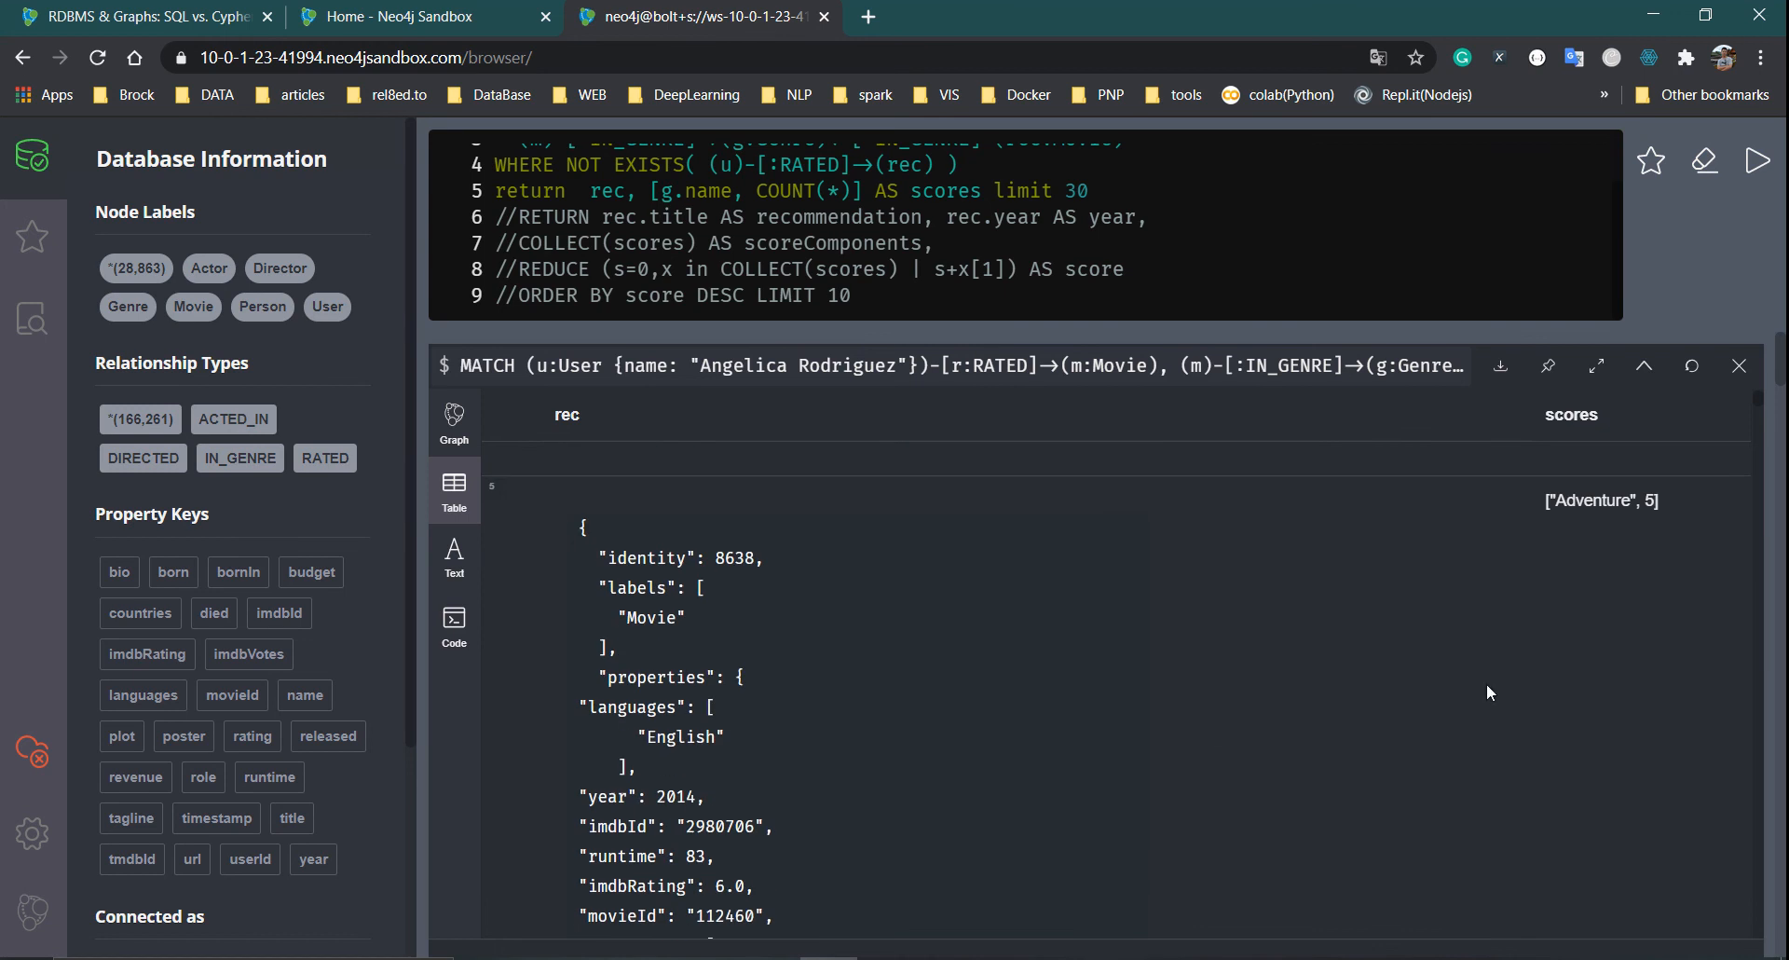
scroll(1763, 641, "down", 10)
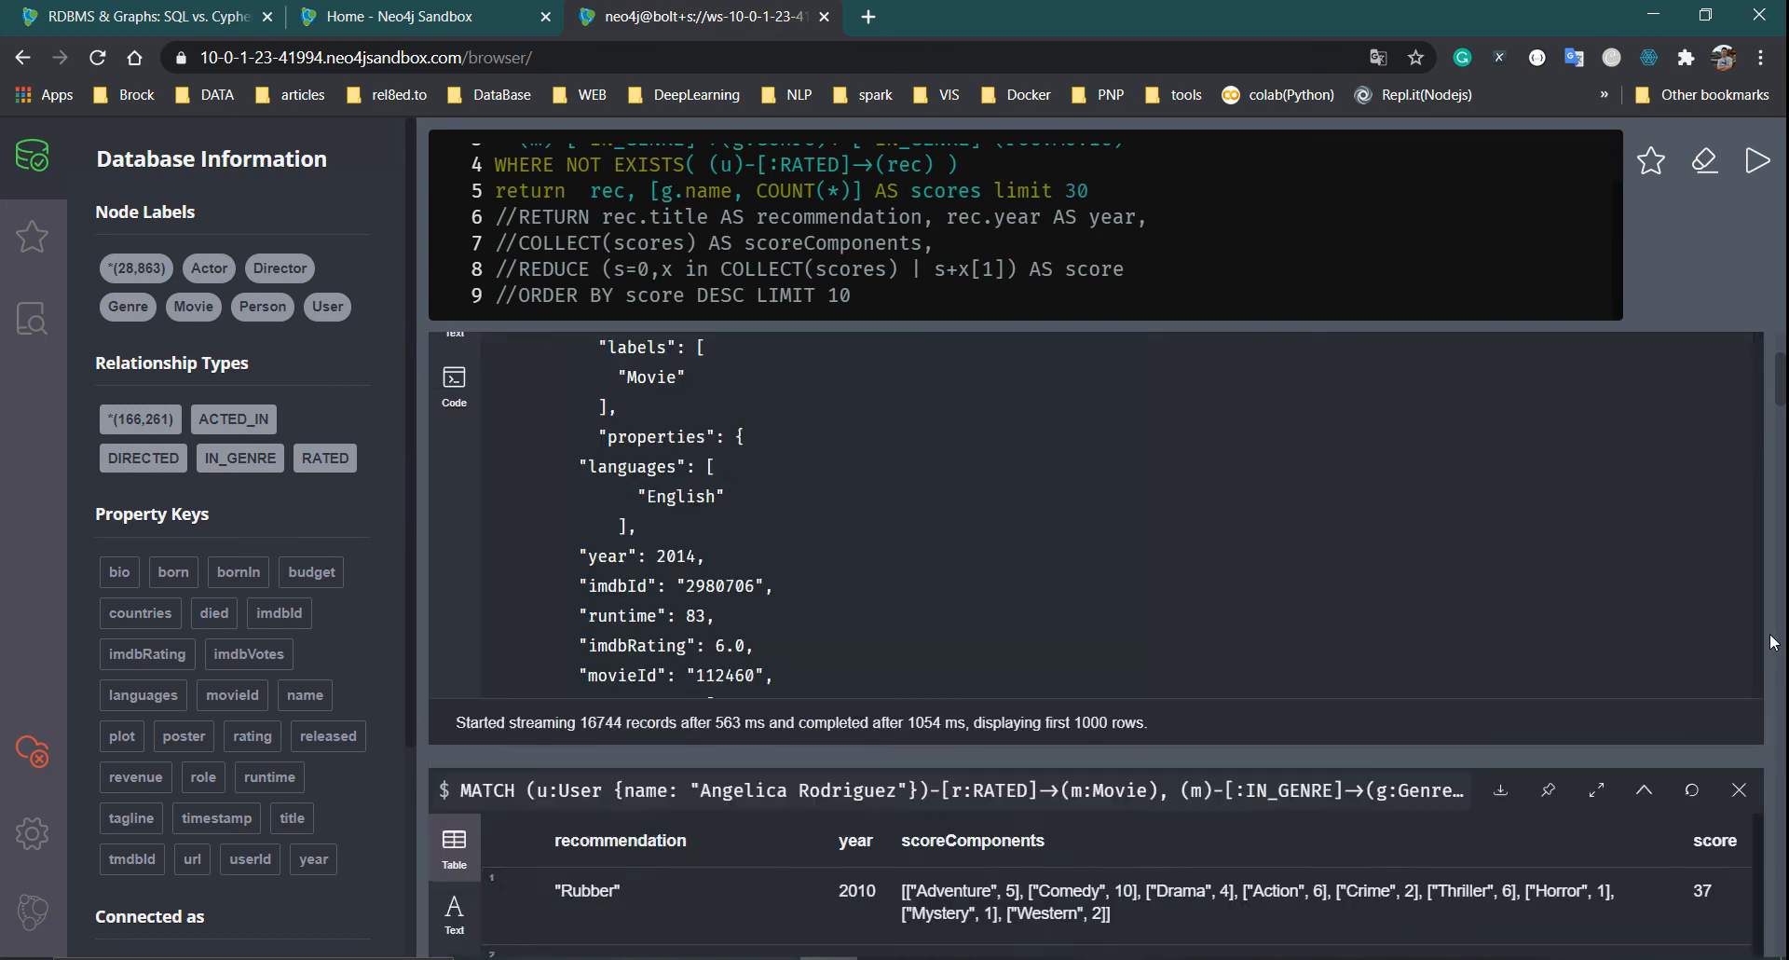
scroll(1692, 649, "up", 3)
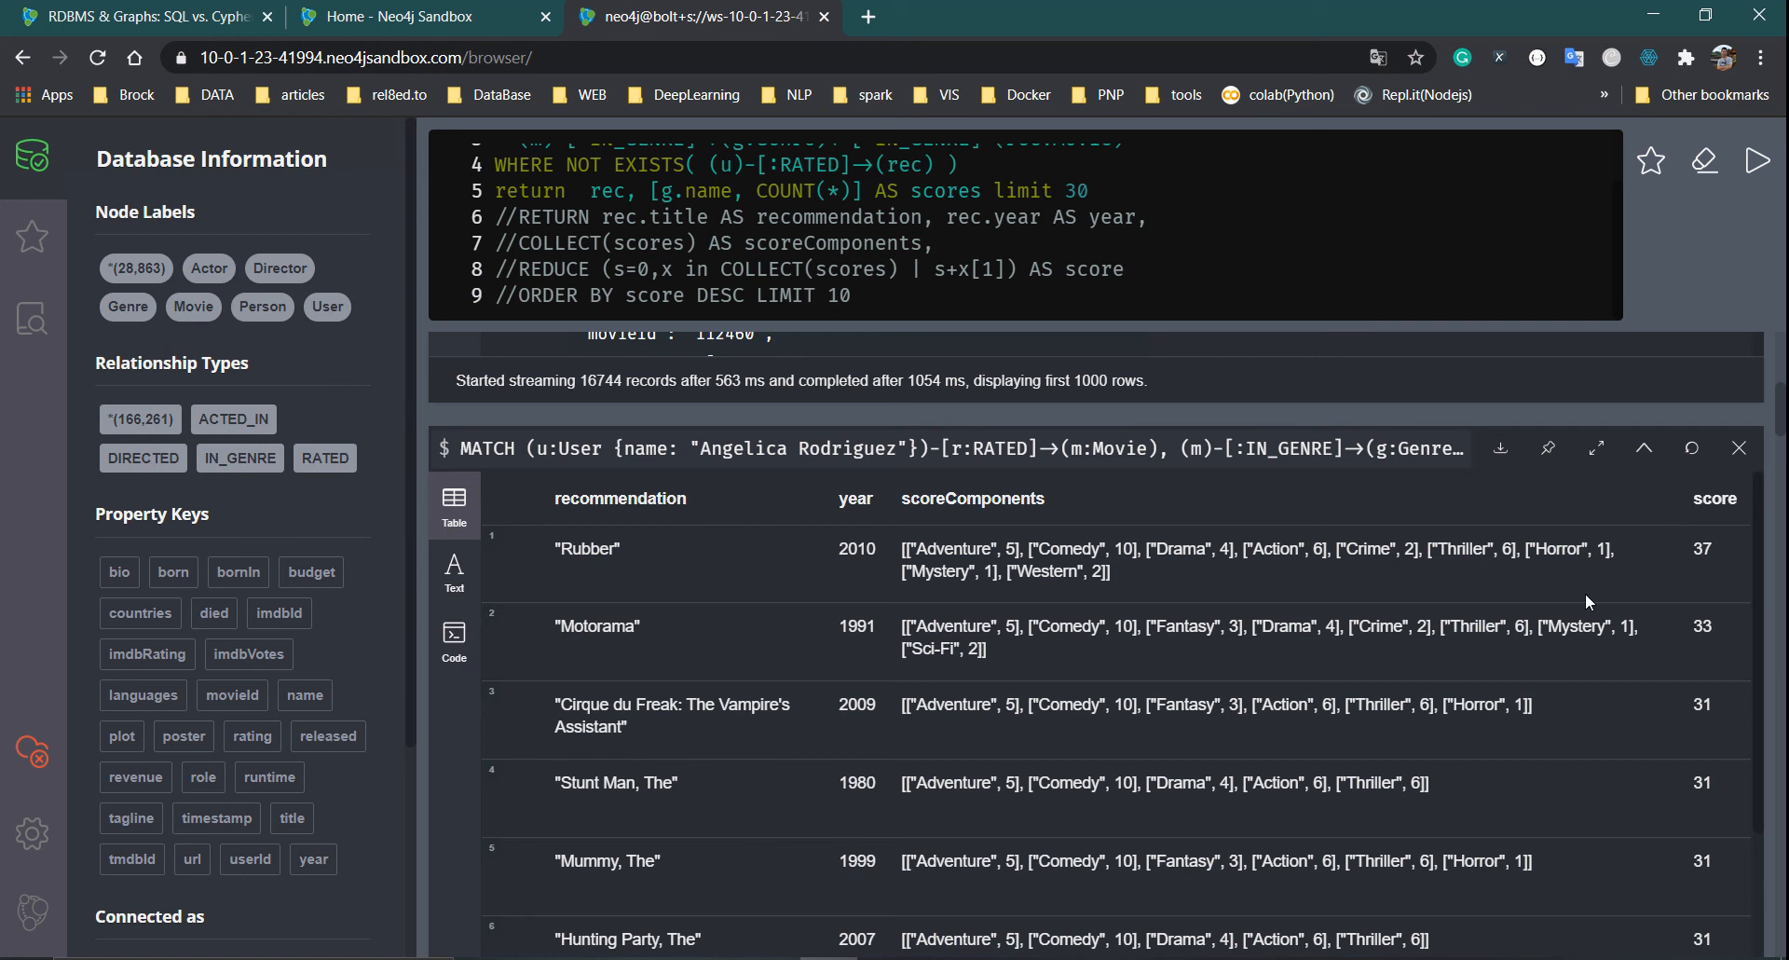
scroll(1689, 557, "up", 6)
scroll(1512, 617, "down", 10)
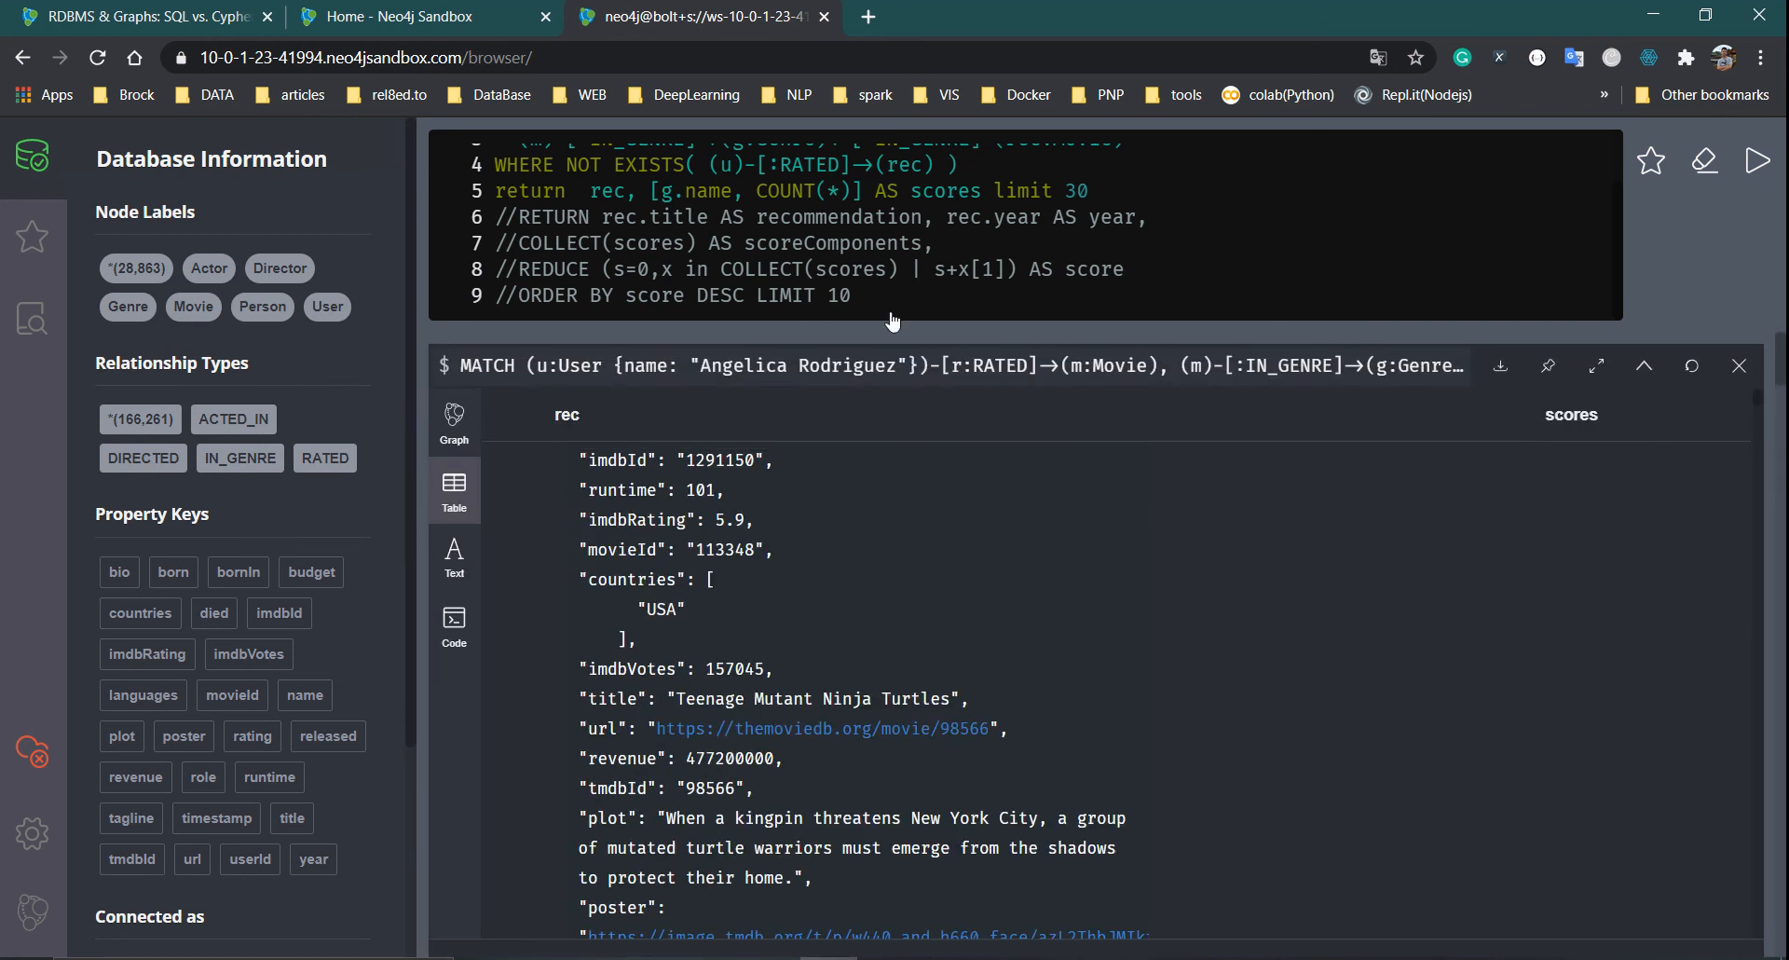
Uncomment the RETURN line, delete the temporary 'limit 30' return line and remove the empty line
left_click(511, 217)
key("BackSpace")
key("BackSpace")
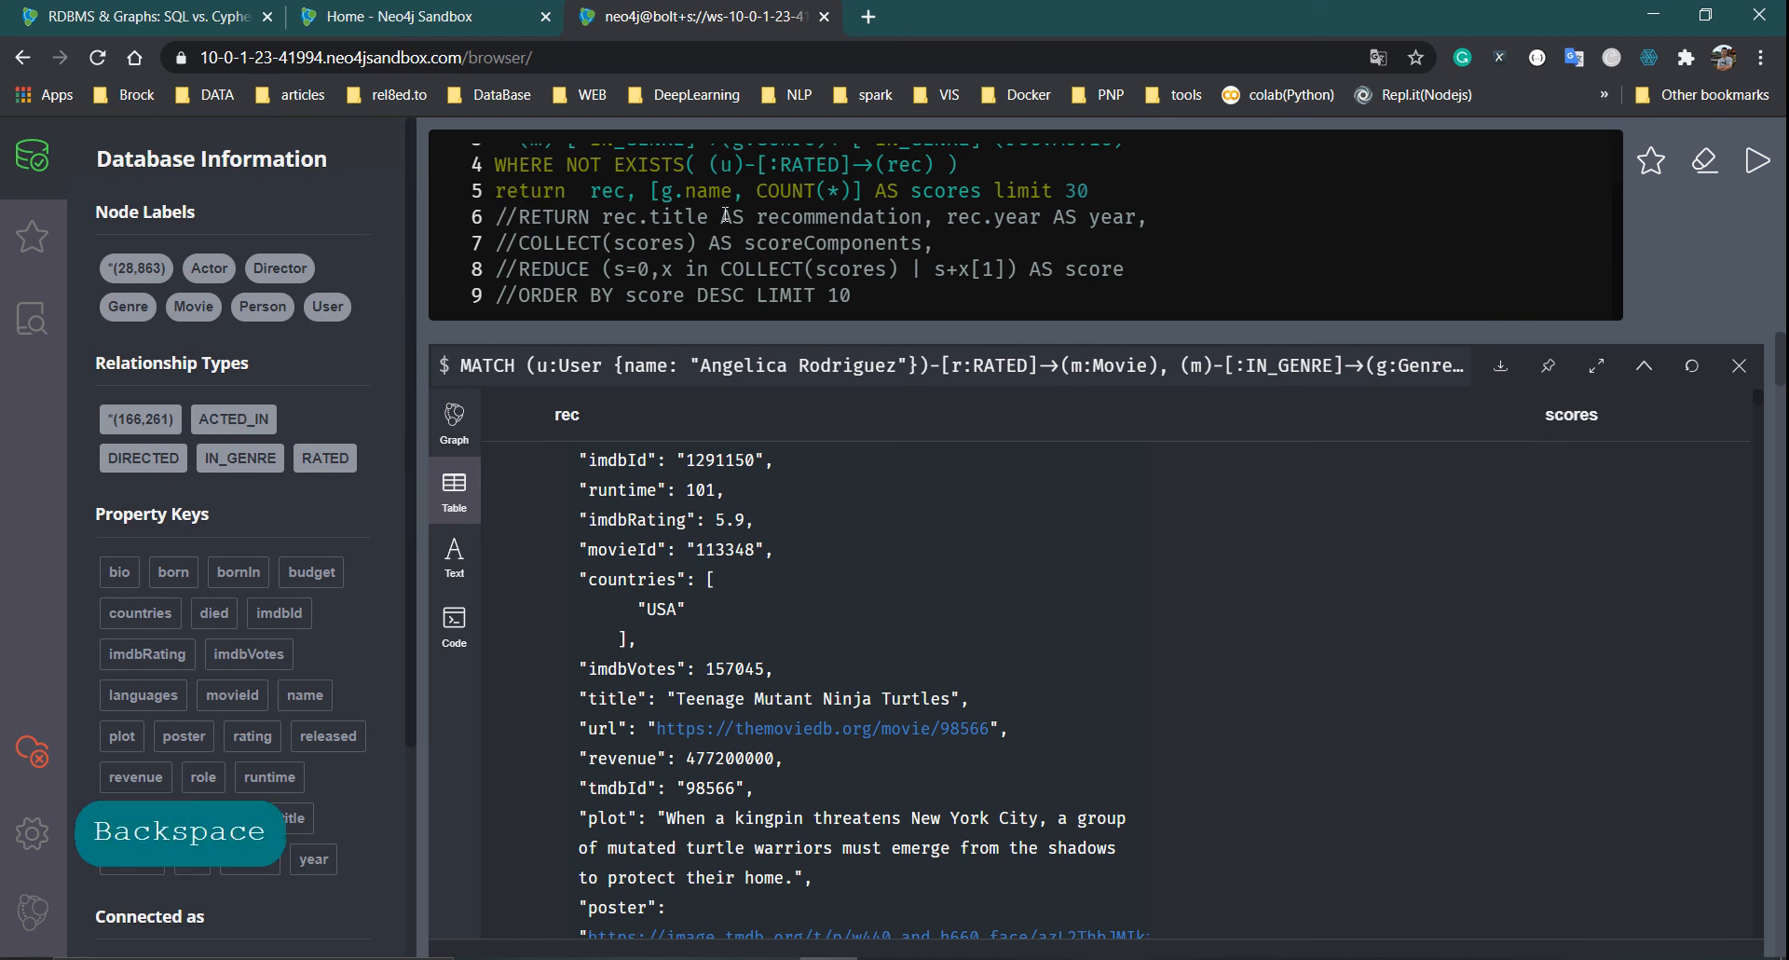
left_click_drag(1099, 190, 471, 190)
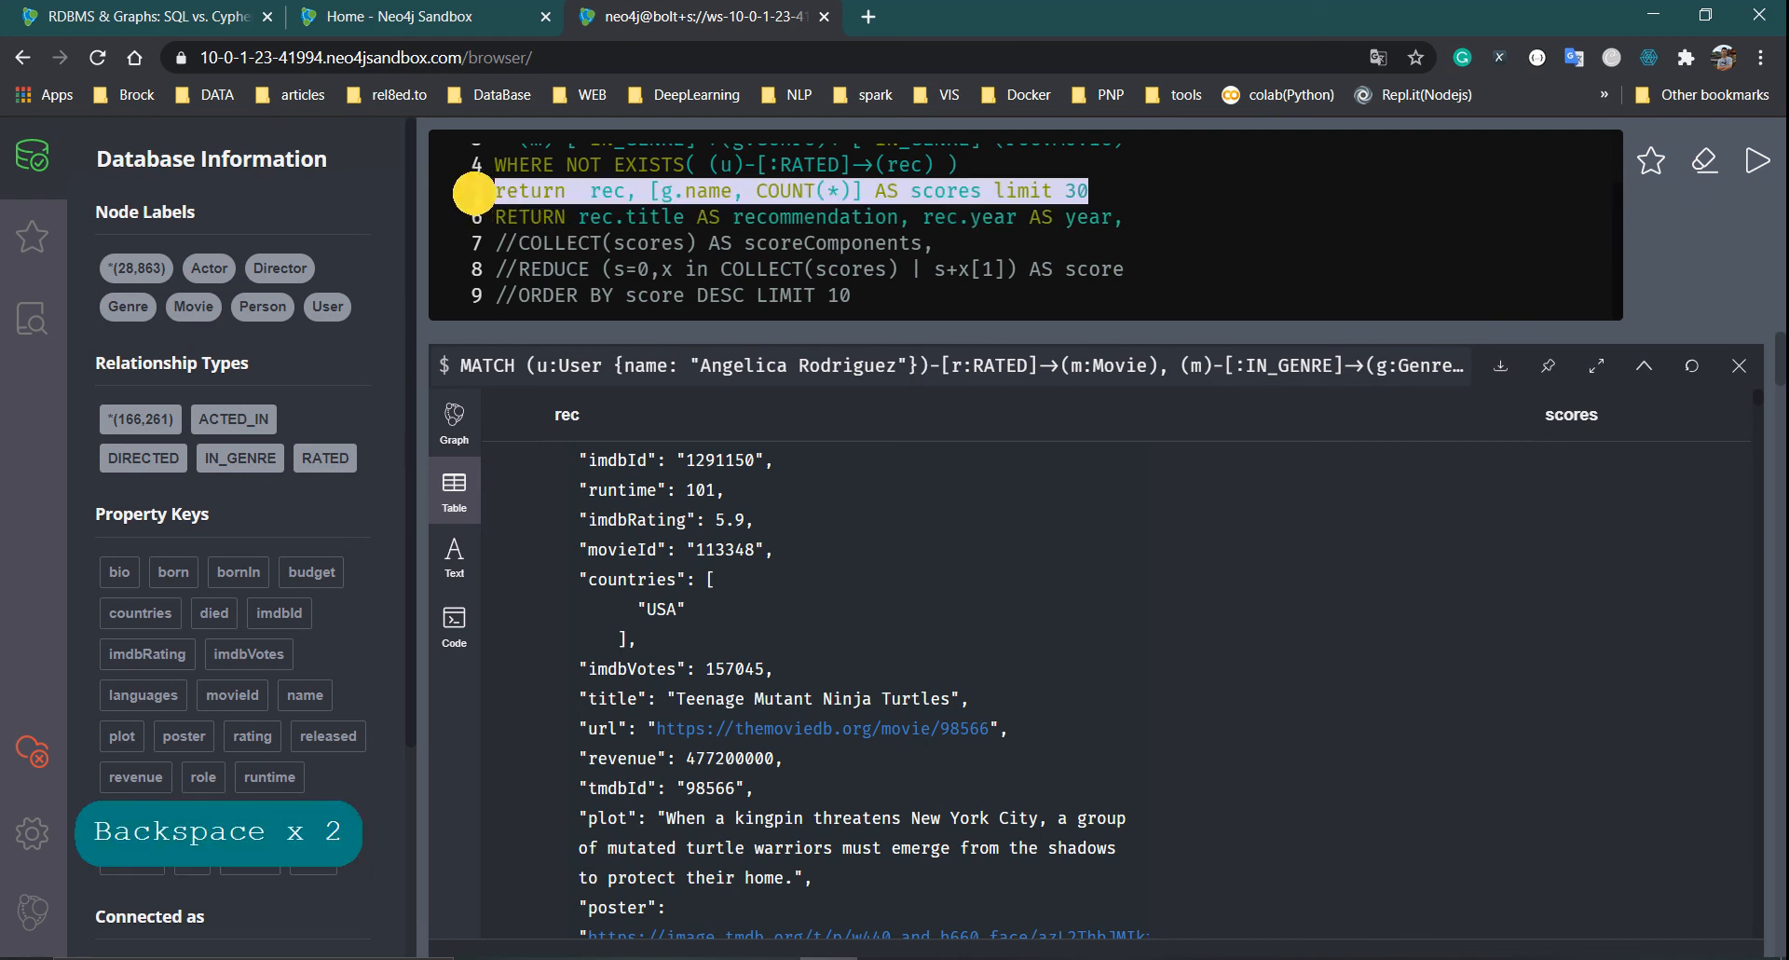
key("BackSpace")
key("BackSpace")
left_click(519, 241)
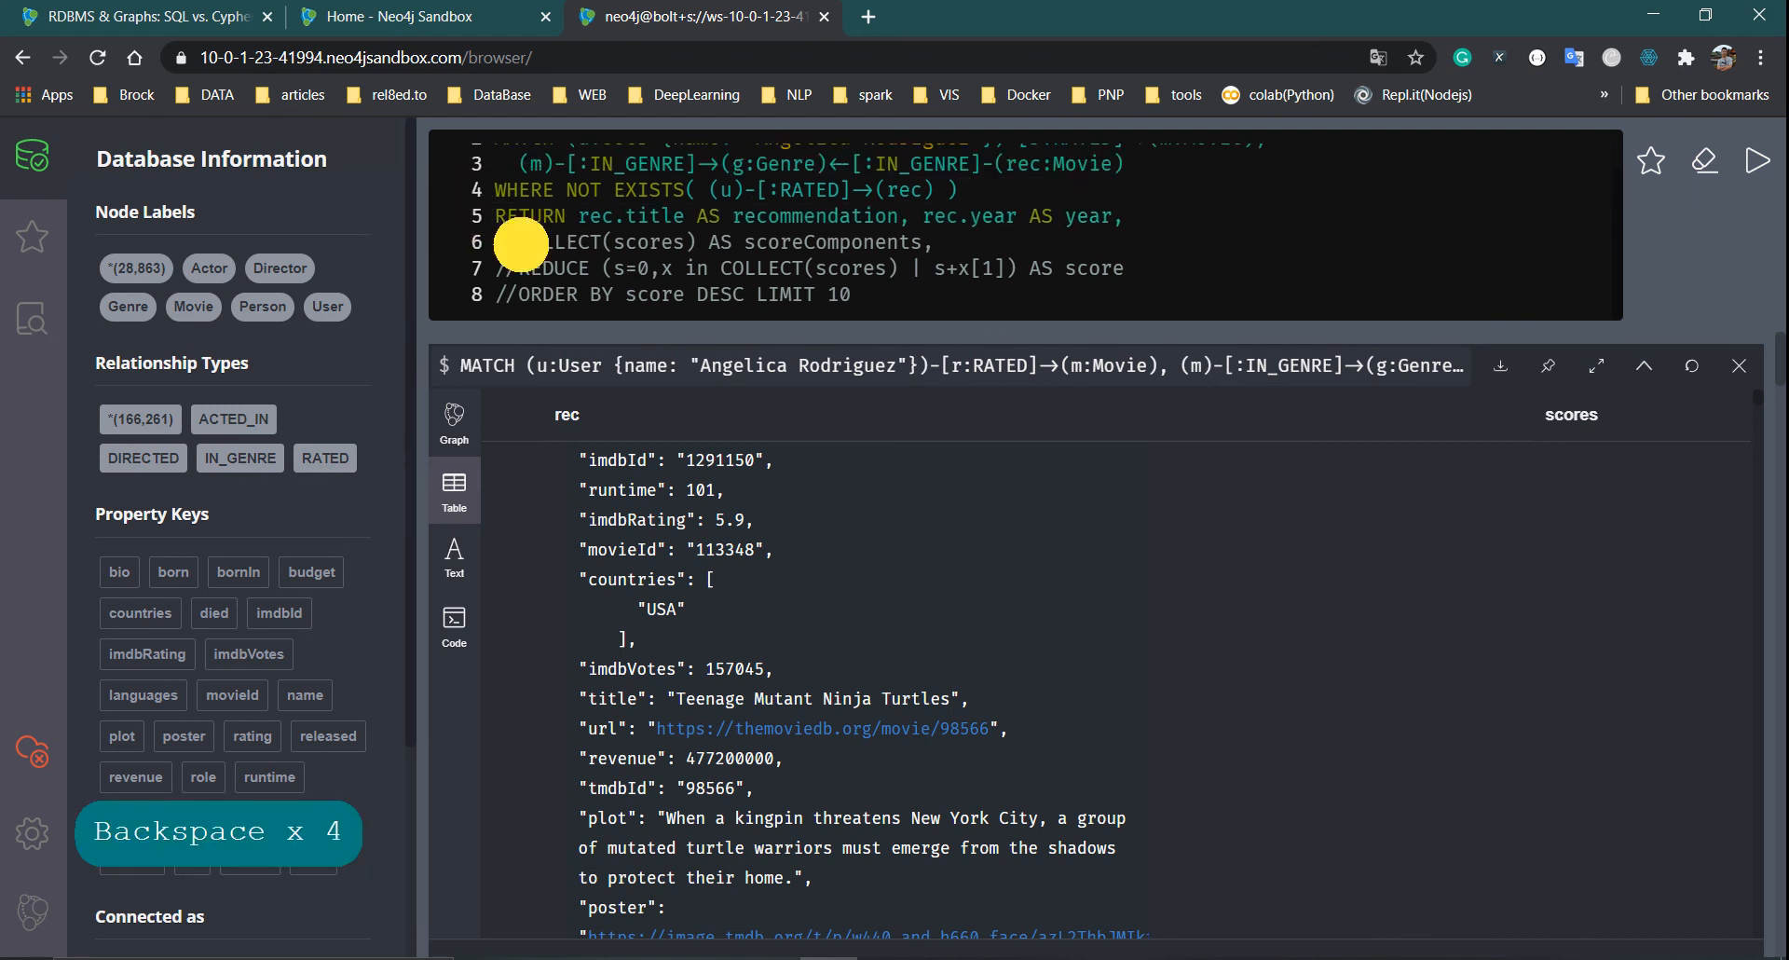
key("BackSpace")
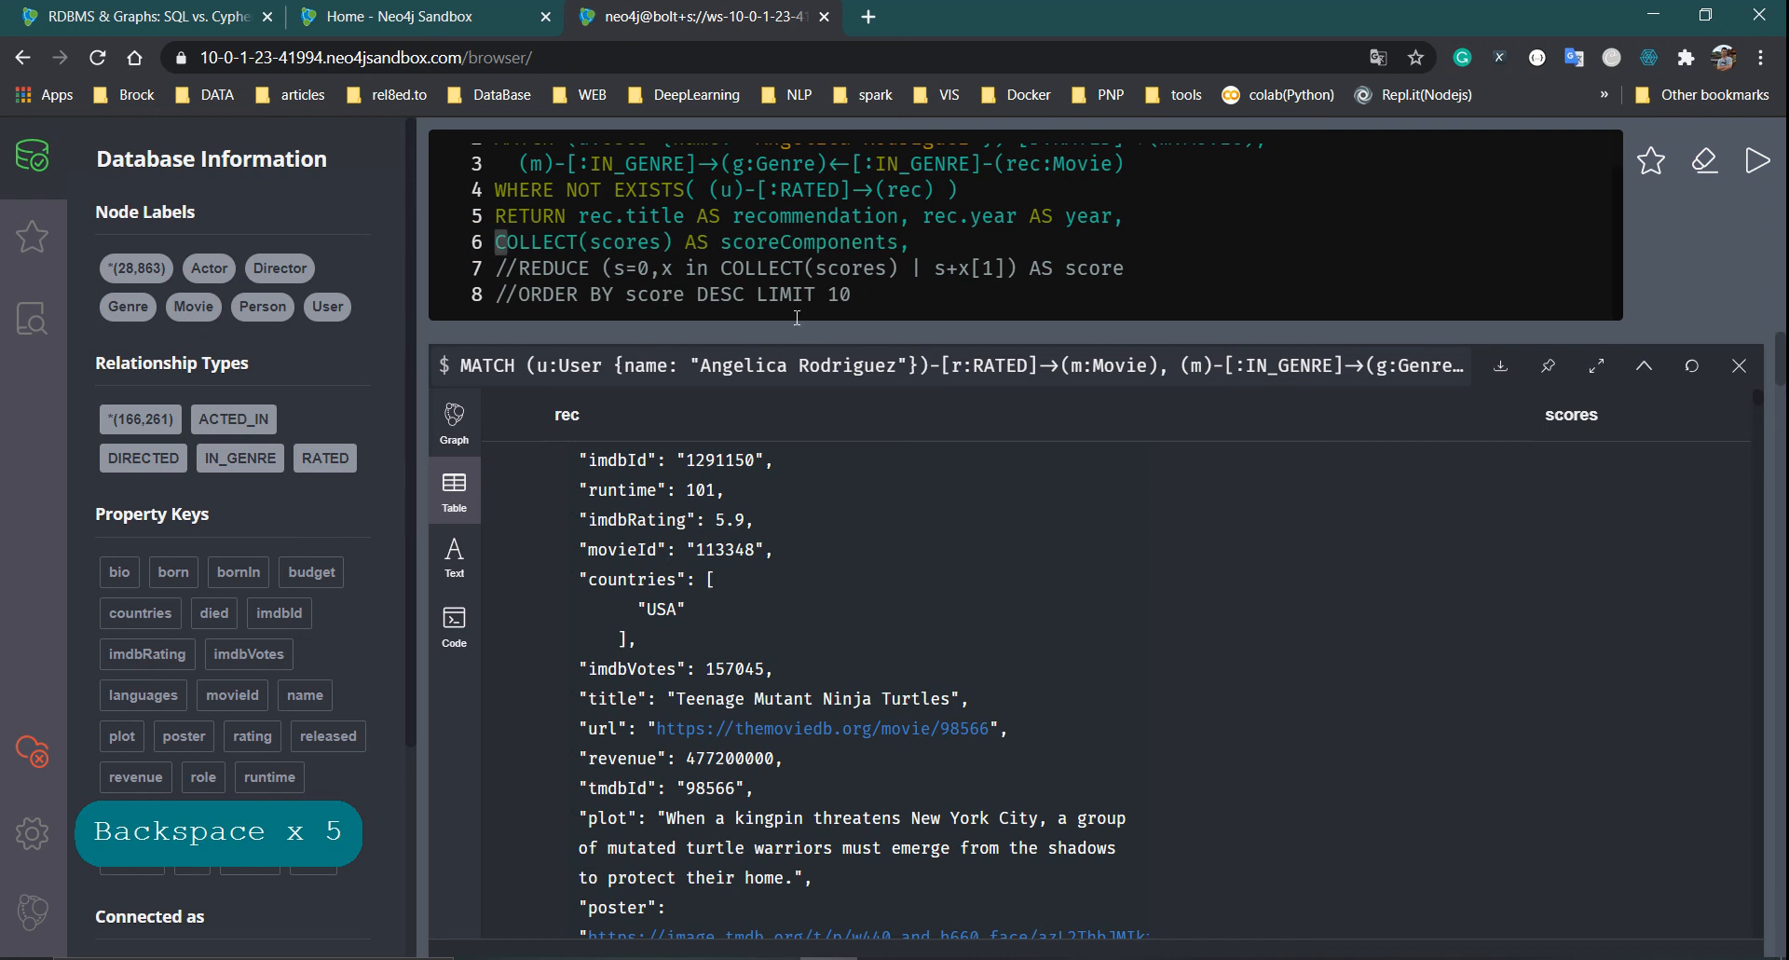
Scroll to the scored recommendation table and highlight the ["Adventure", 5] genre score
scroll(1528, 623, "down", 10)
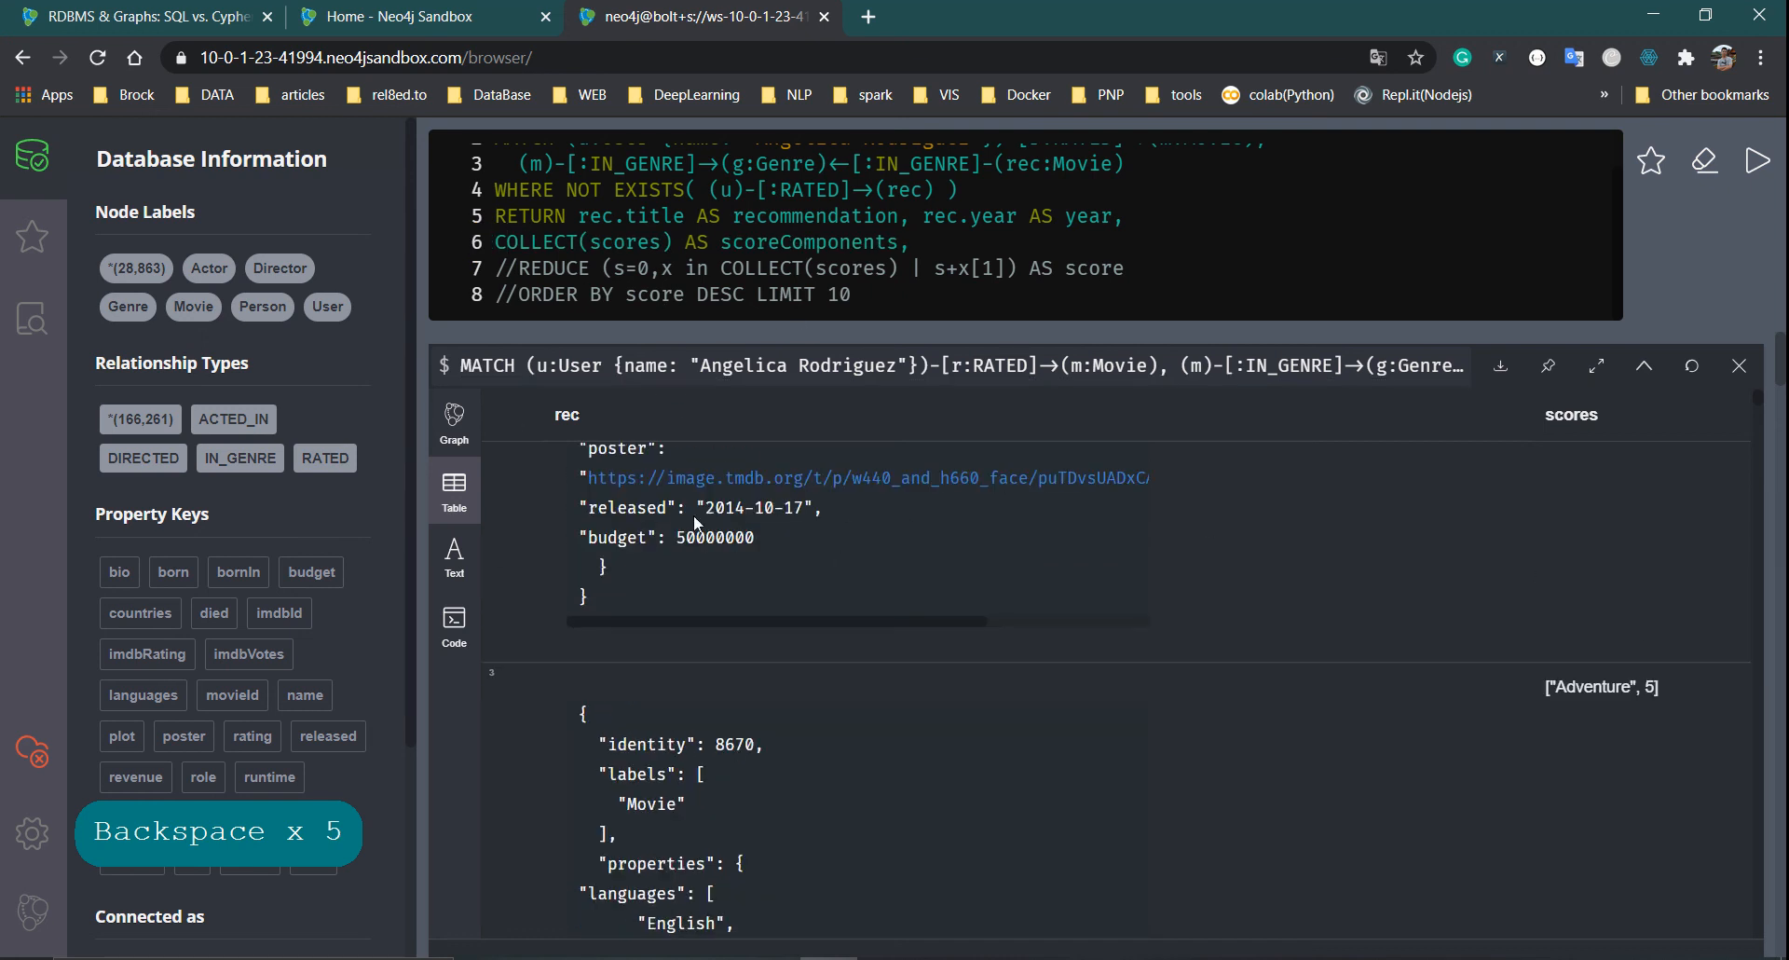
scroll(1427, 696, "up", 2)
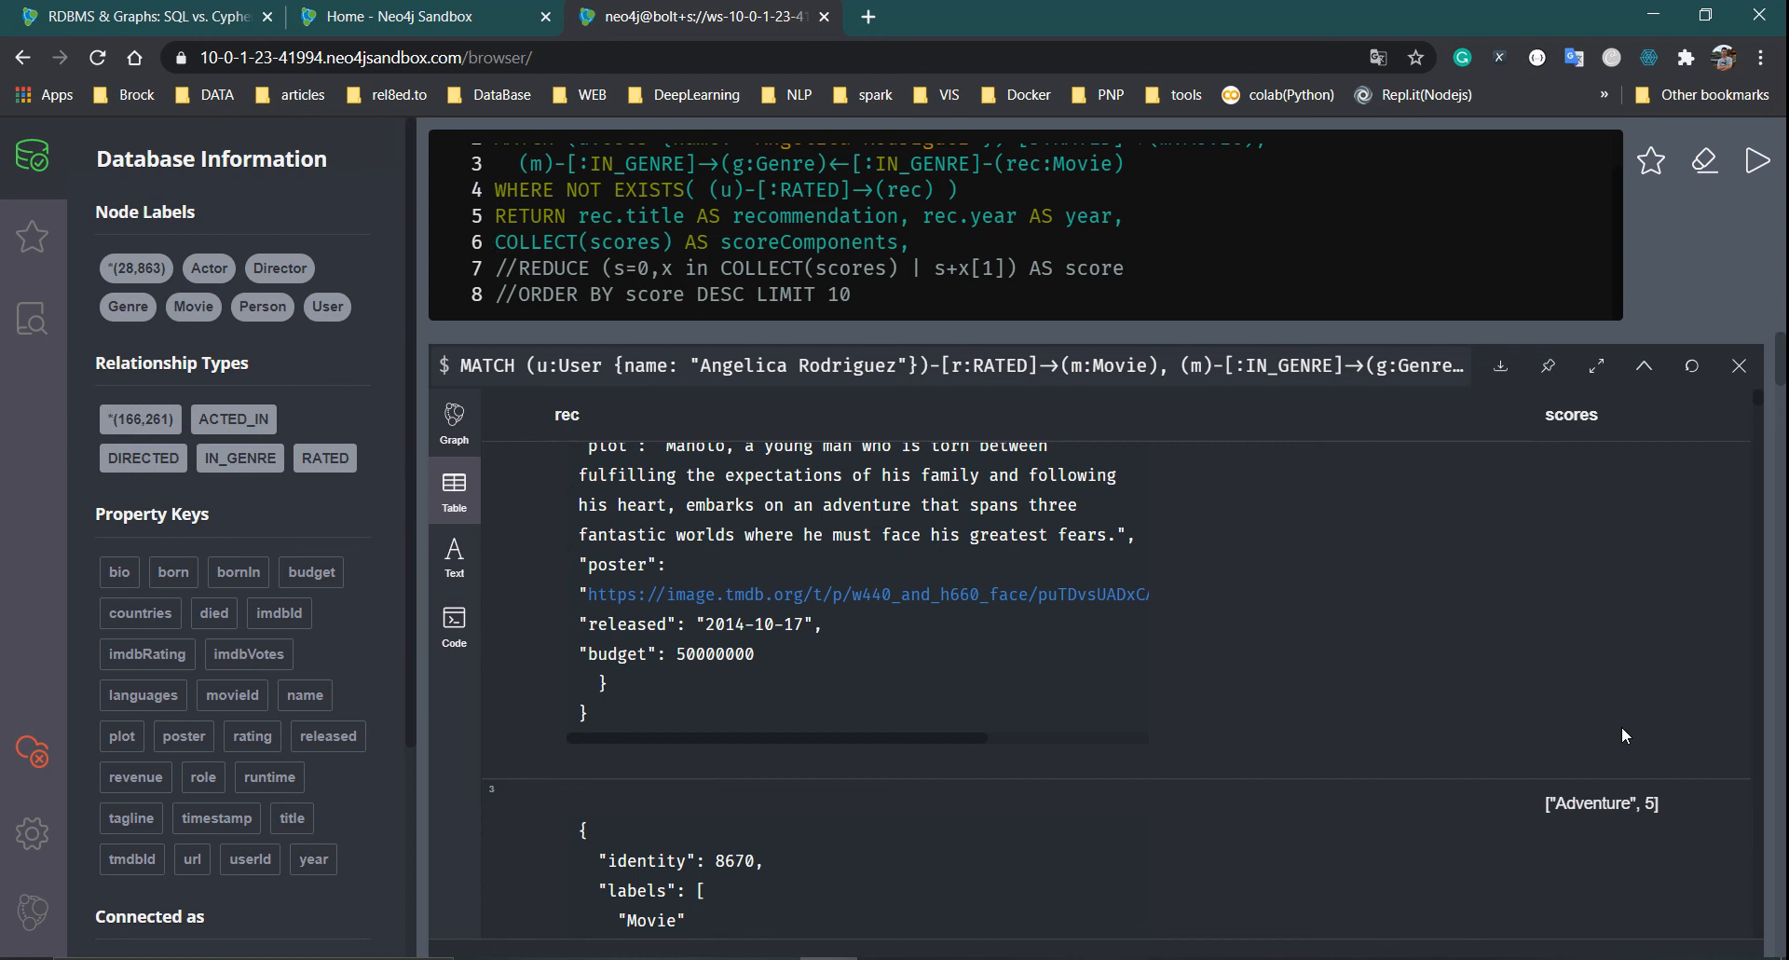
scroll(1623, 734, "down", 10)
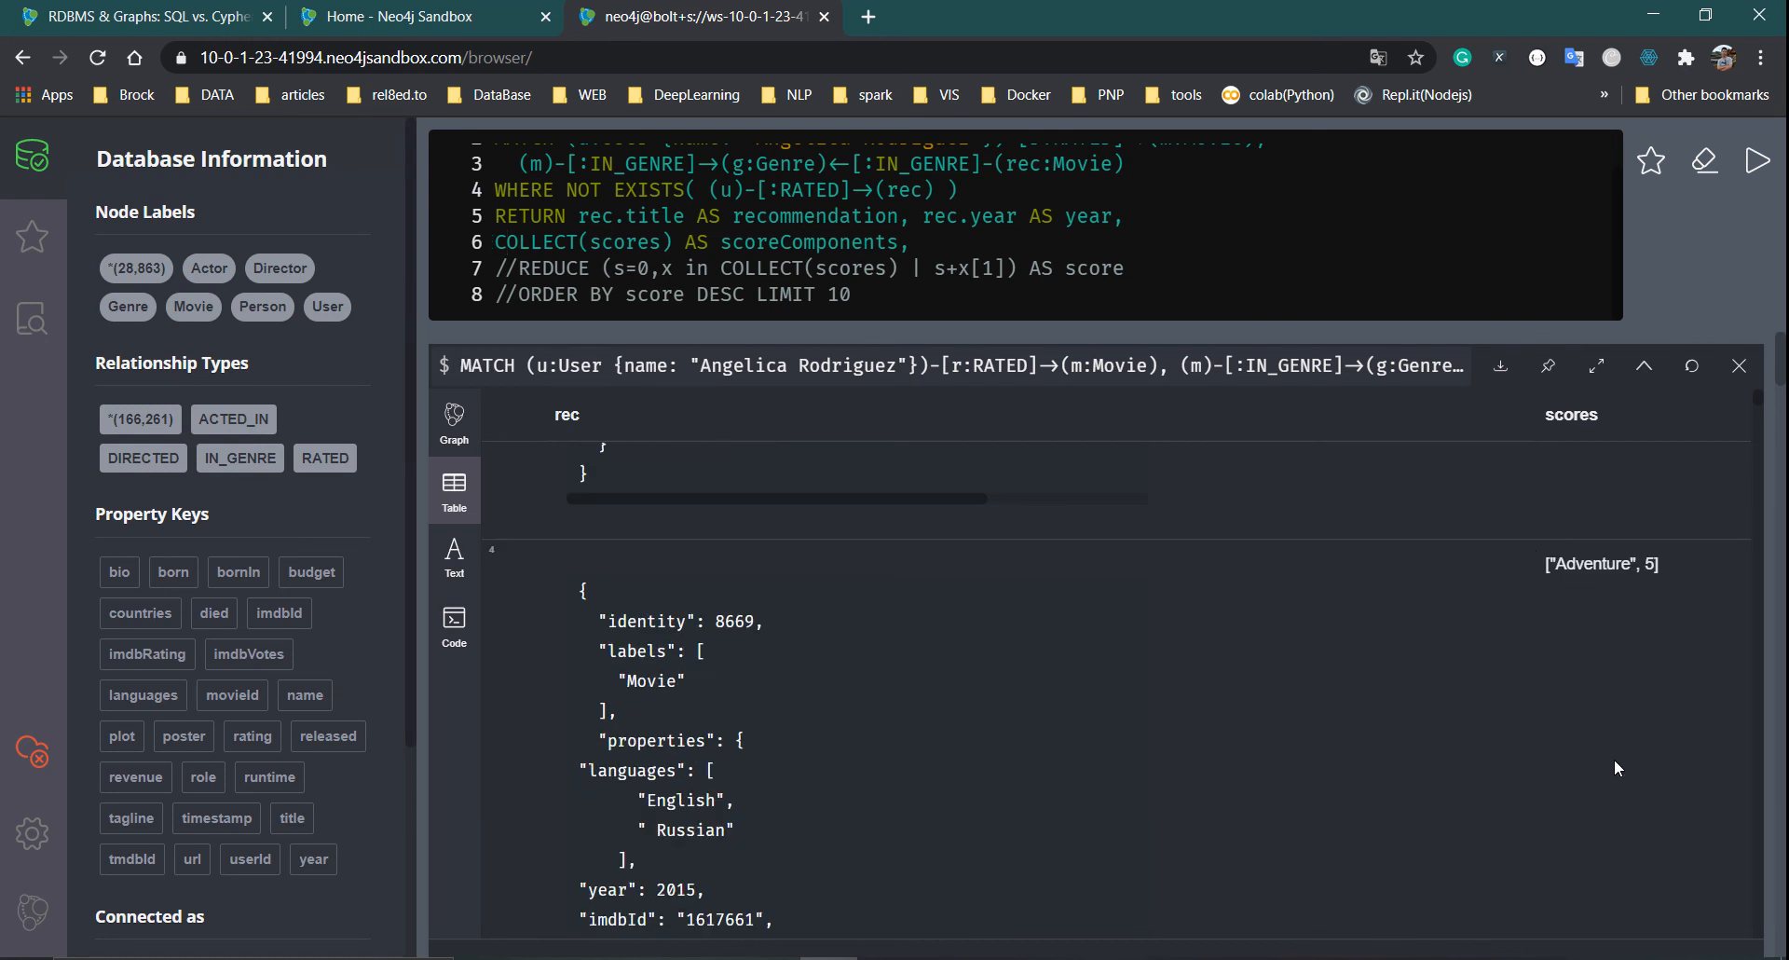
double_click(1683, 570)
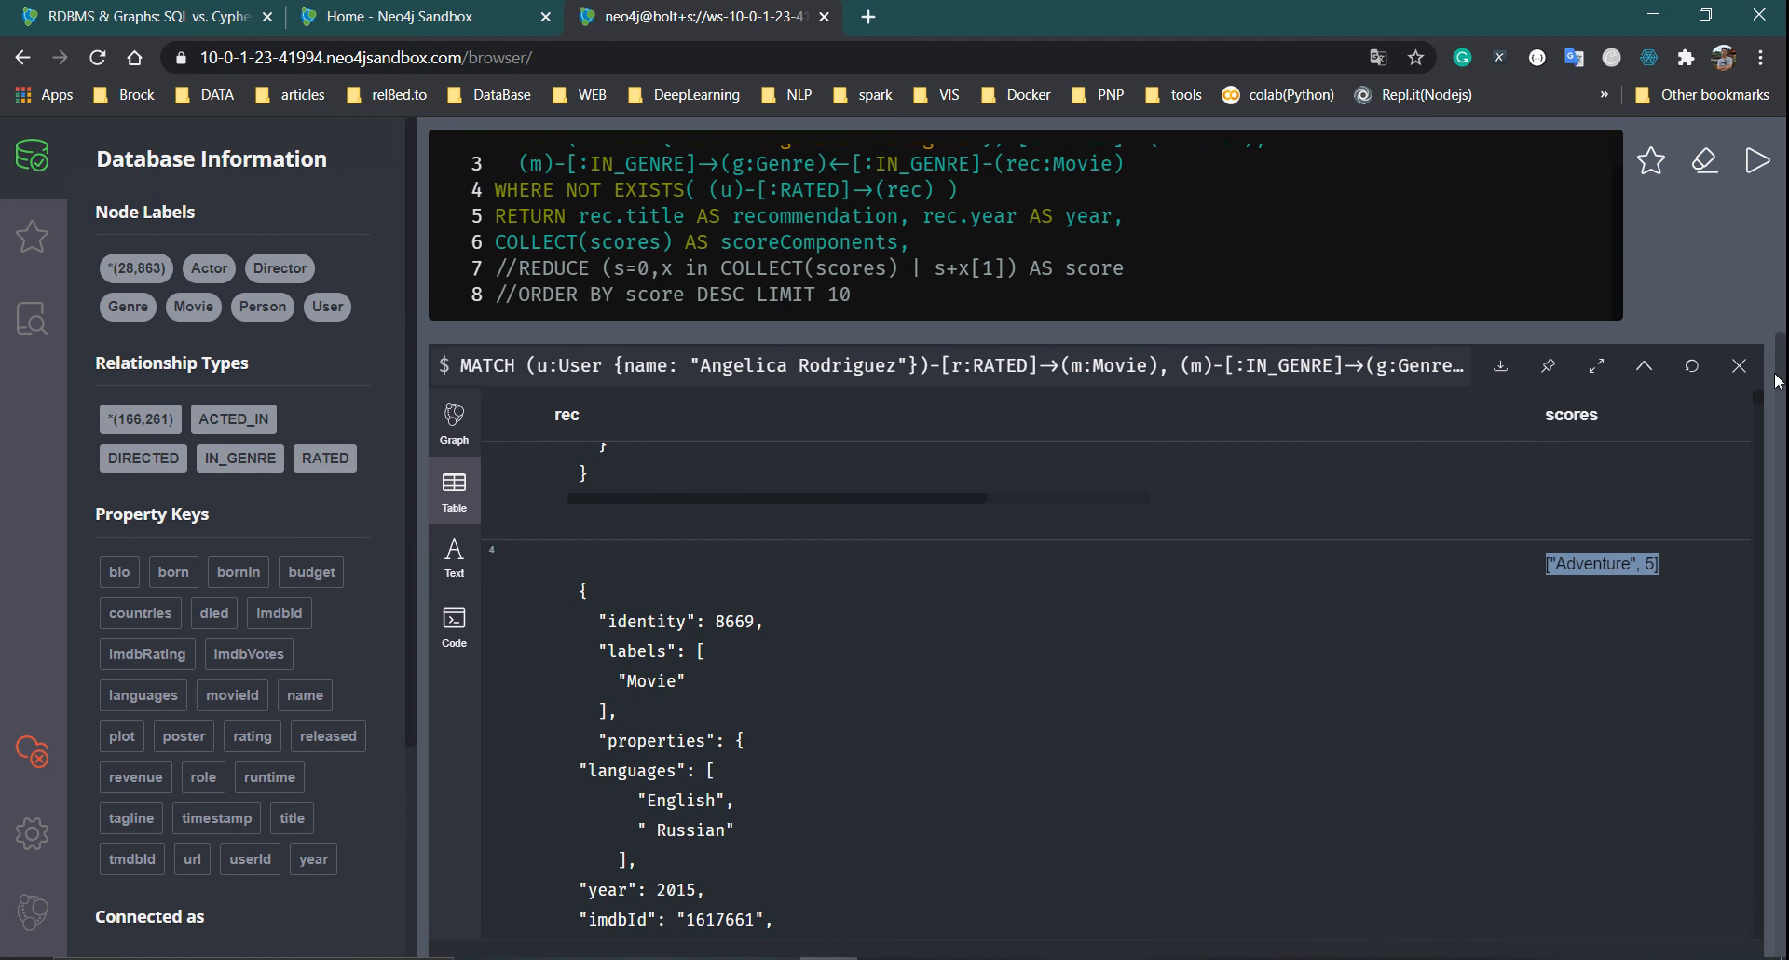
left_click_drag(1782, 356, 1775, 415)
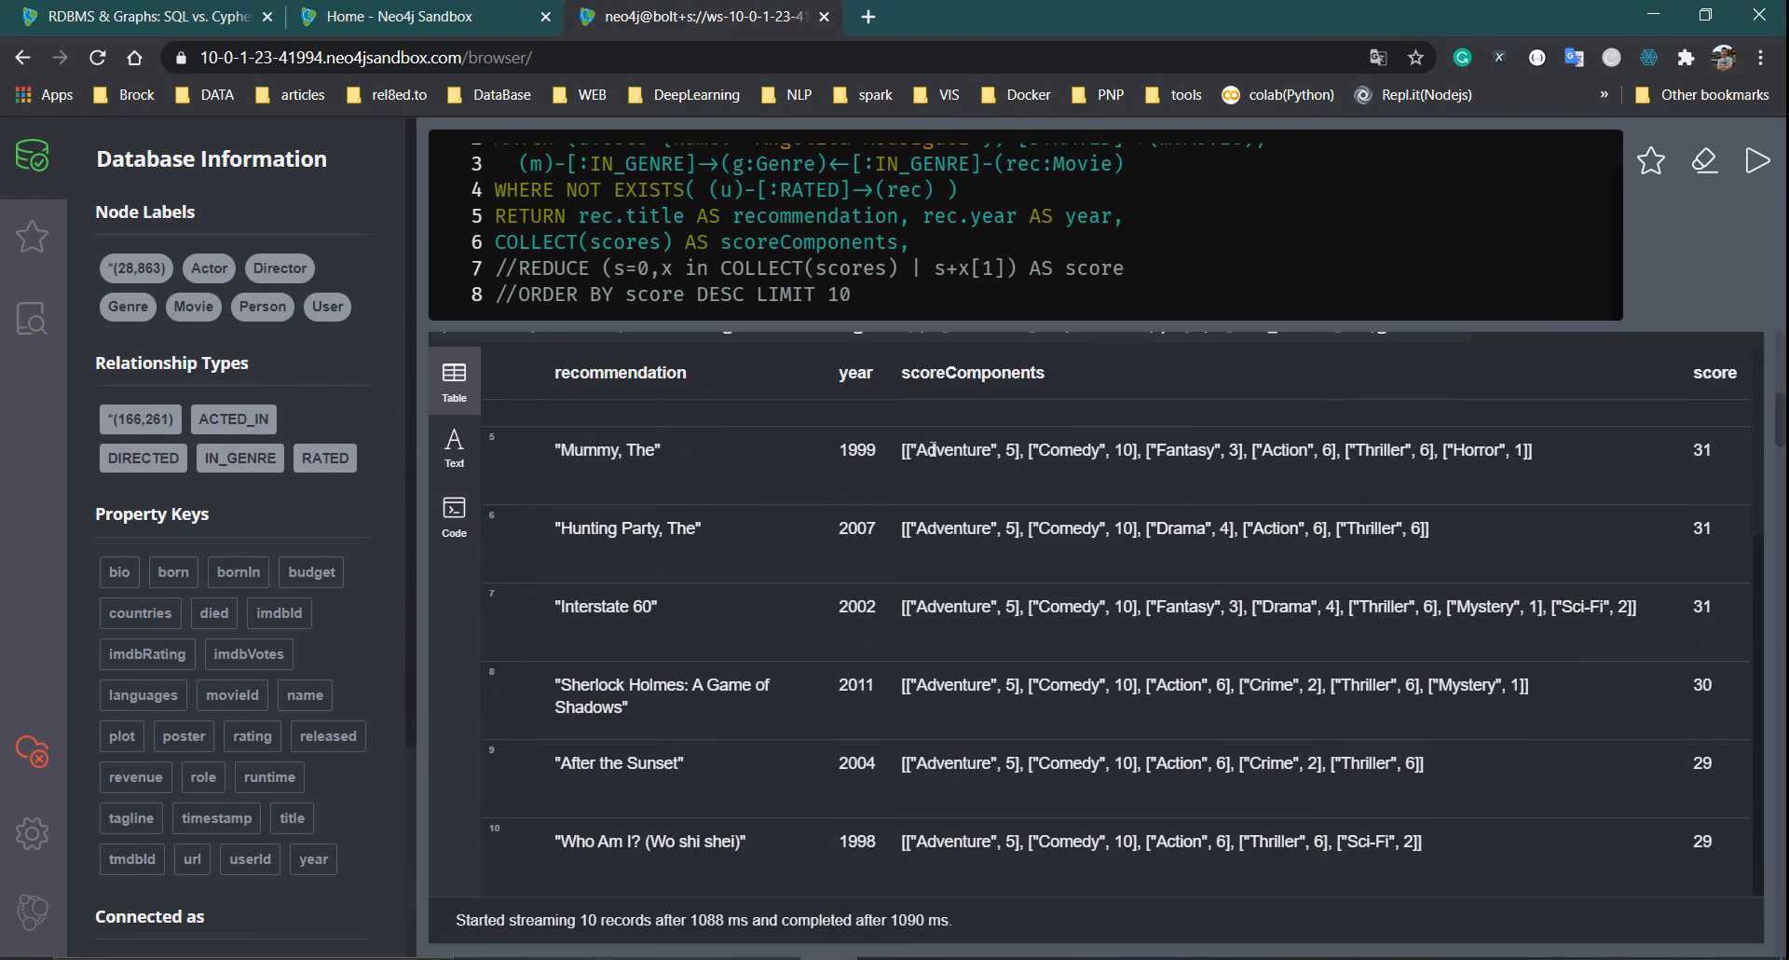
Point out the Mummy row's score components, then uncomment the REDUCE line on line 7
left_click(905, 454)
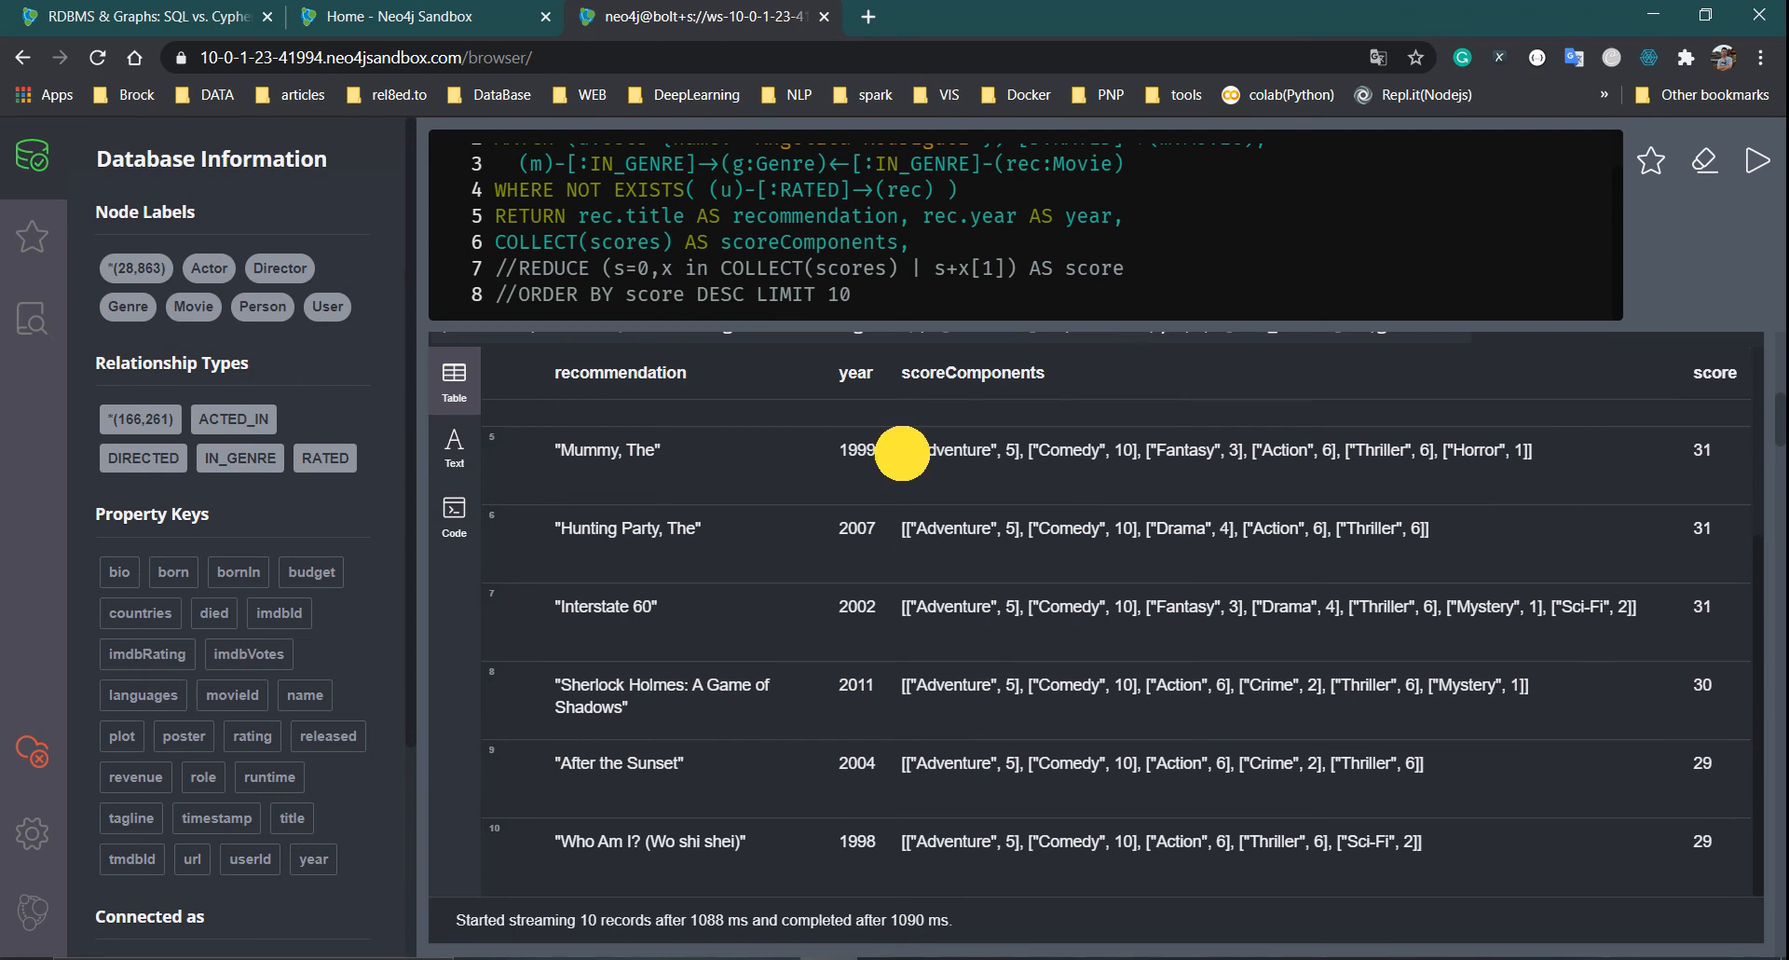
left_click(1542, 453)
left_click(927, 457)
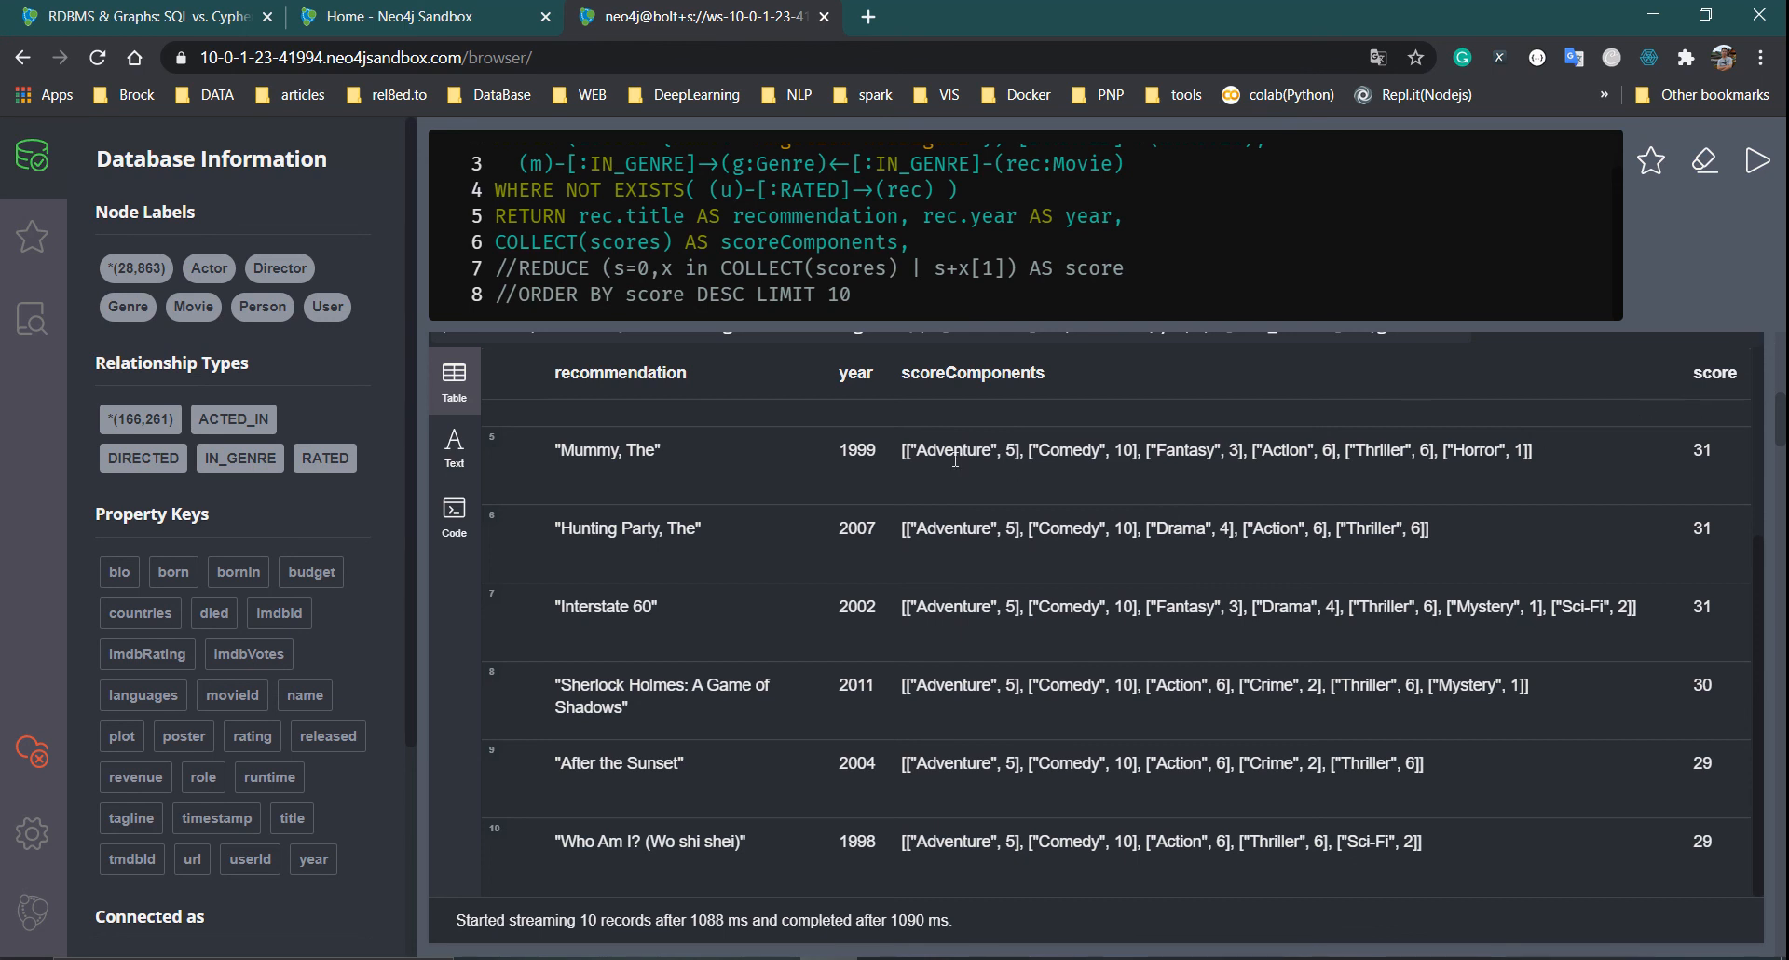
left_click(1293, 272)
left_click(516, 267)
key("BackSpace")
key("BackSpace")
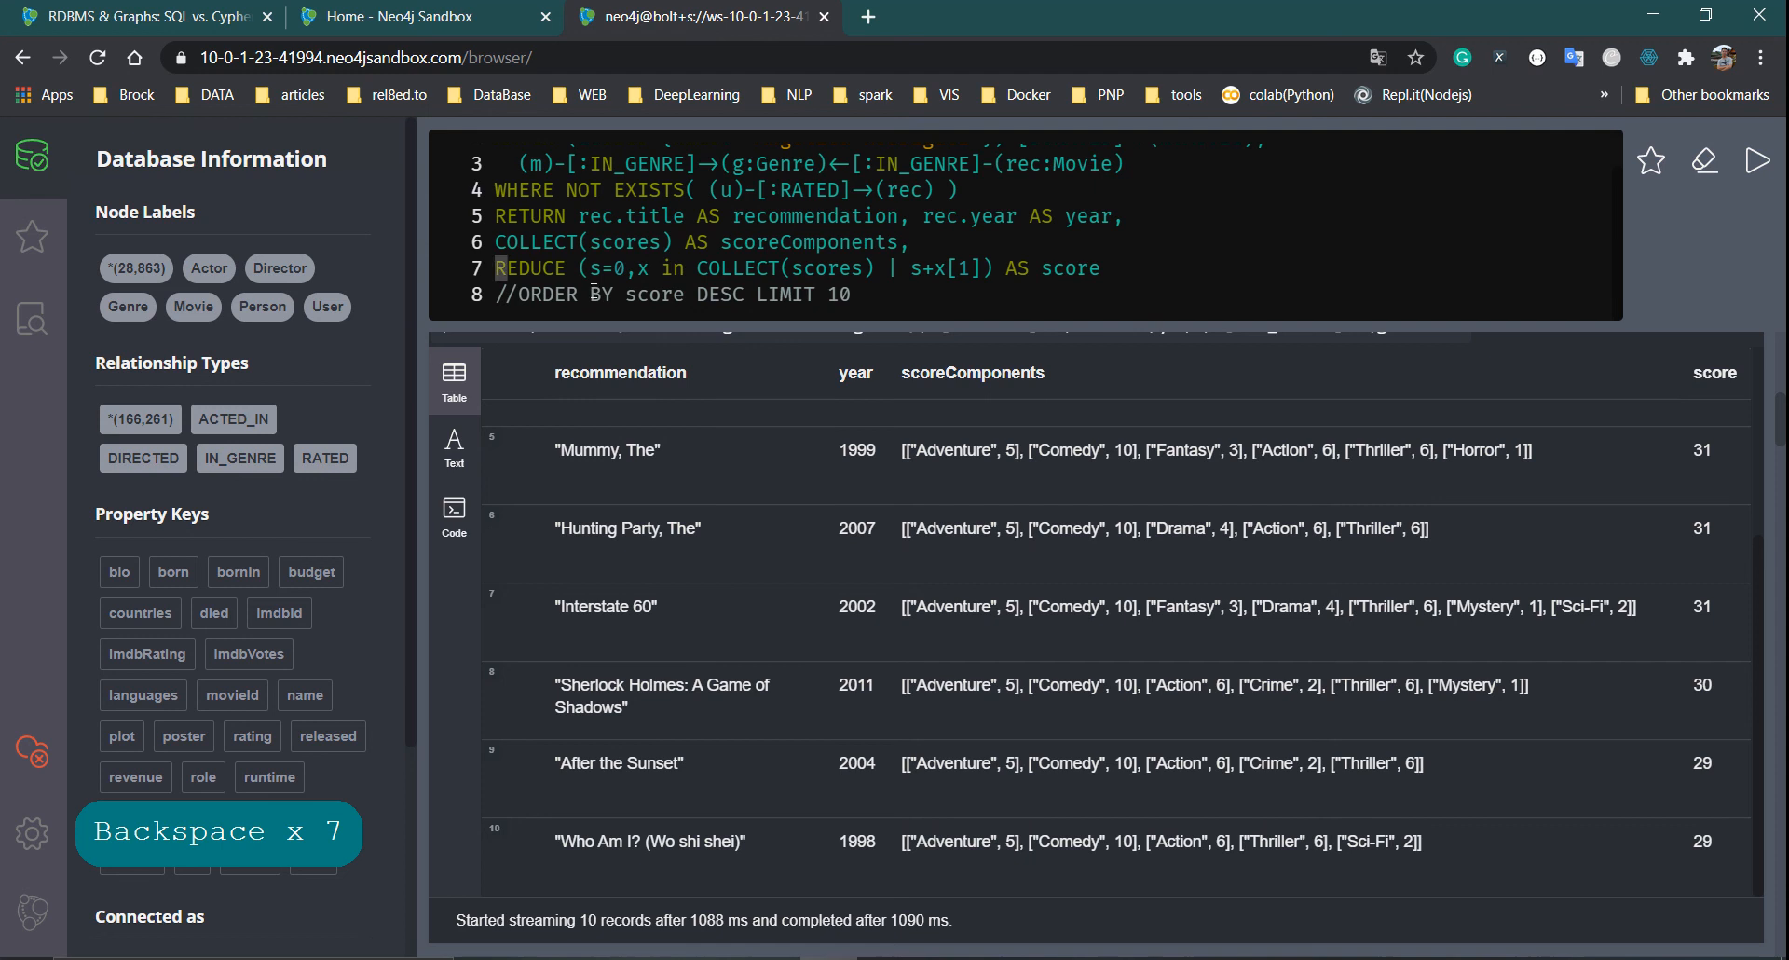
Highlight REDUCE's s=0 start, loop variable x, COLLECT(scores) and the first ["Adventure", 5] pair
left_click(597, 272)
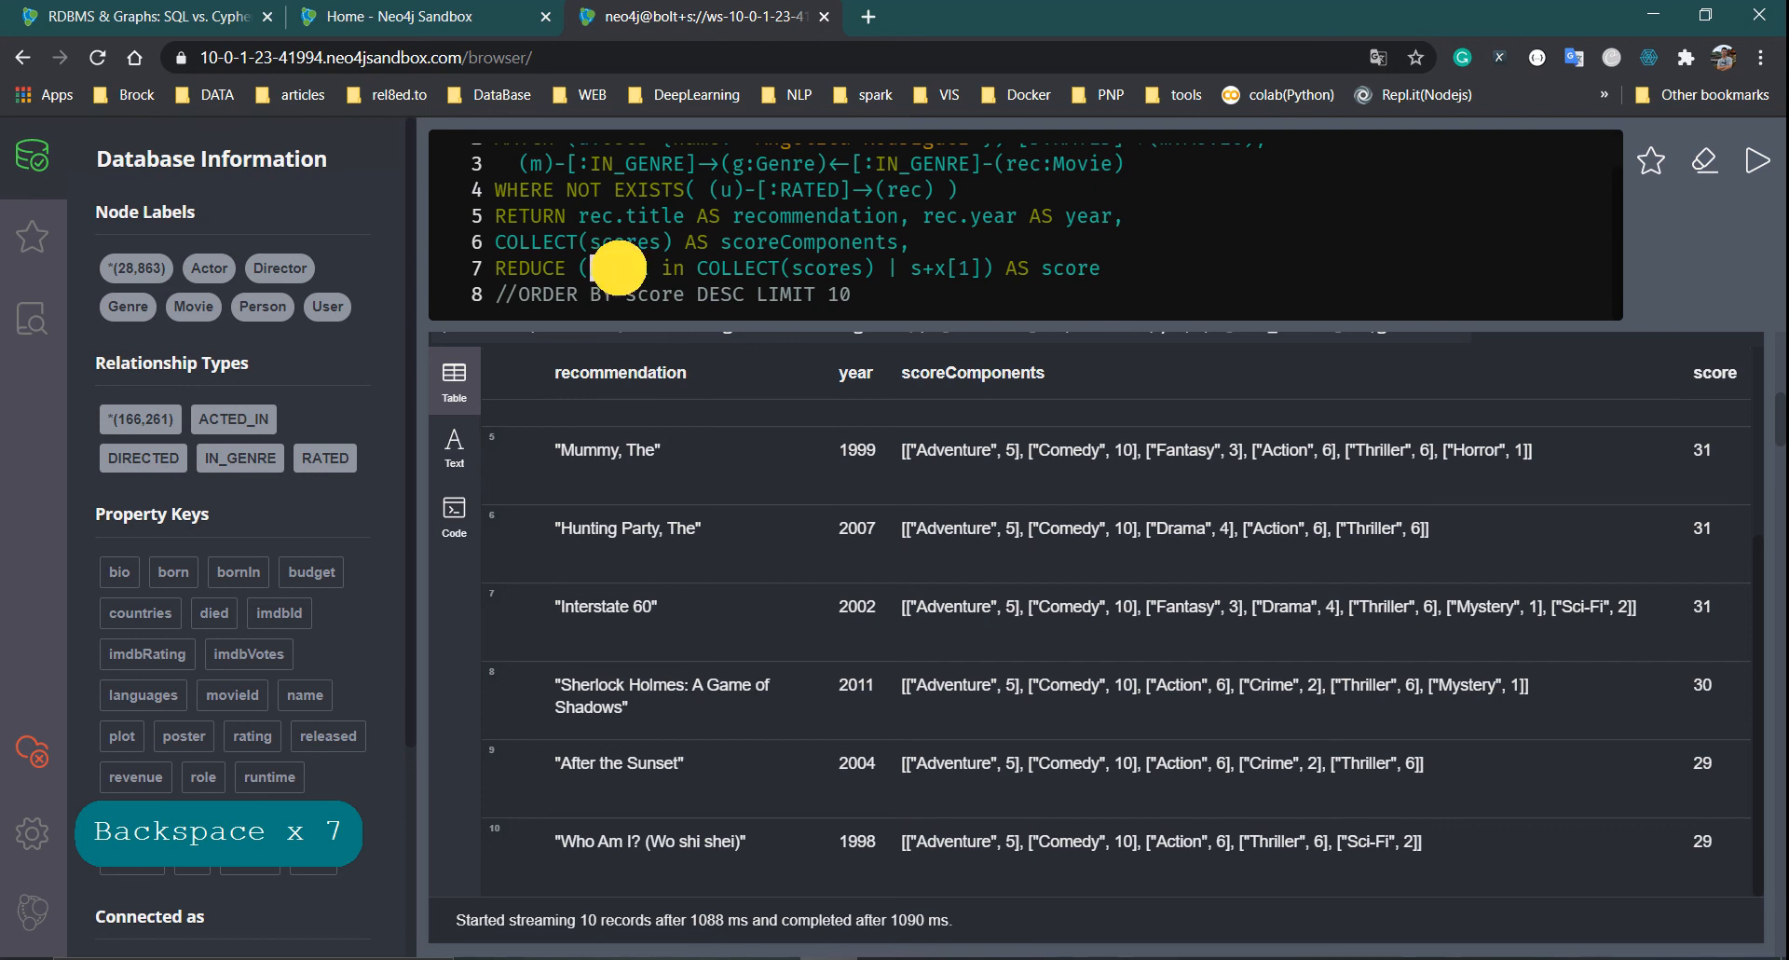
left_click(663, 273)
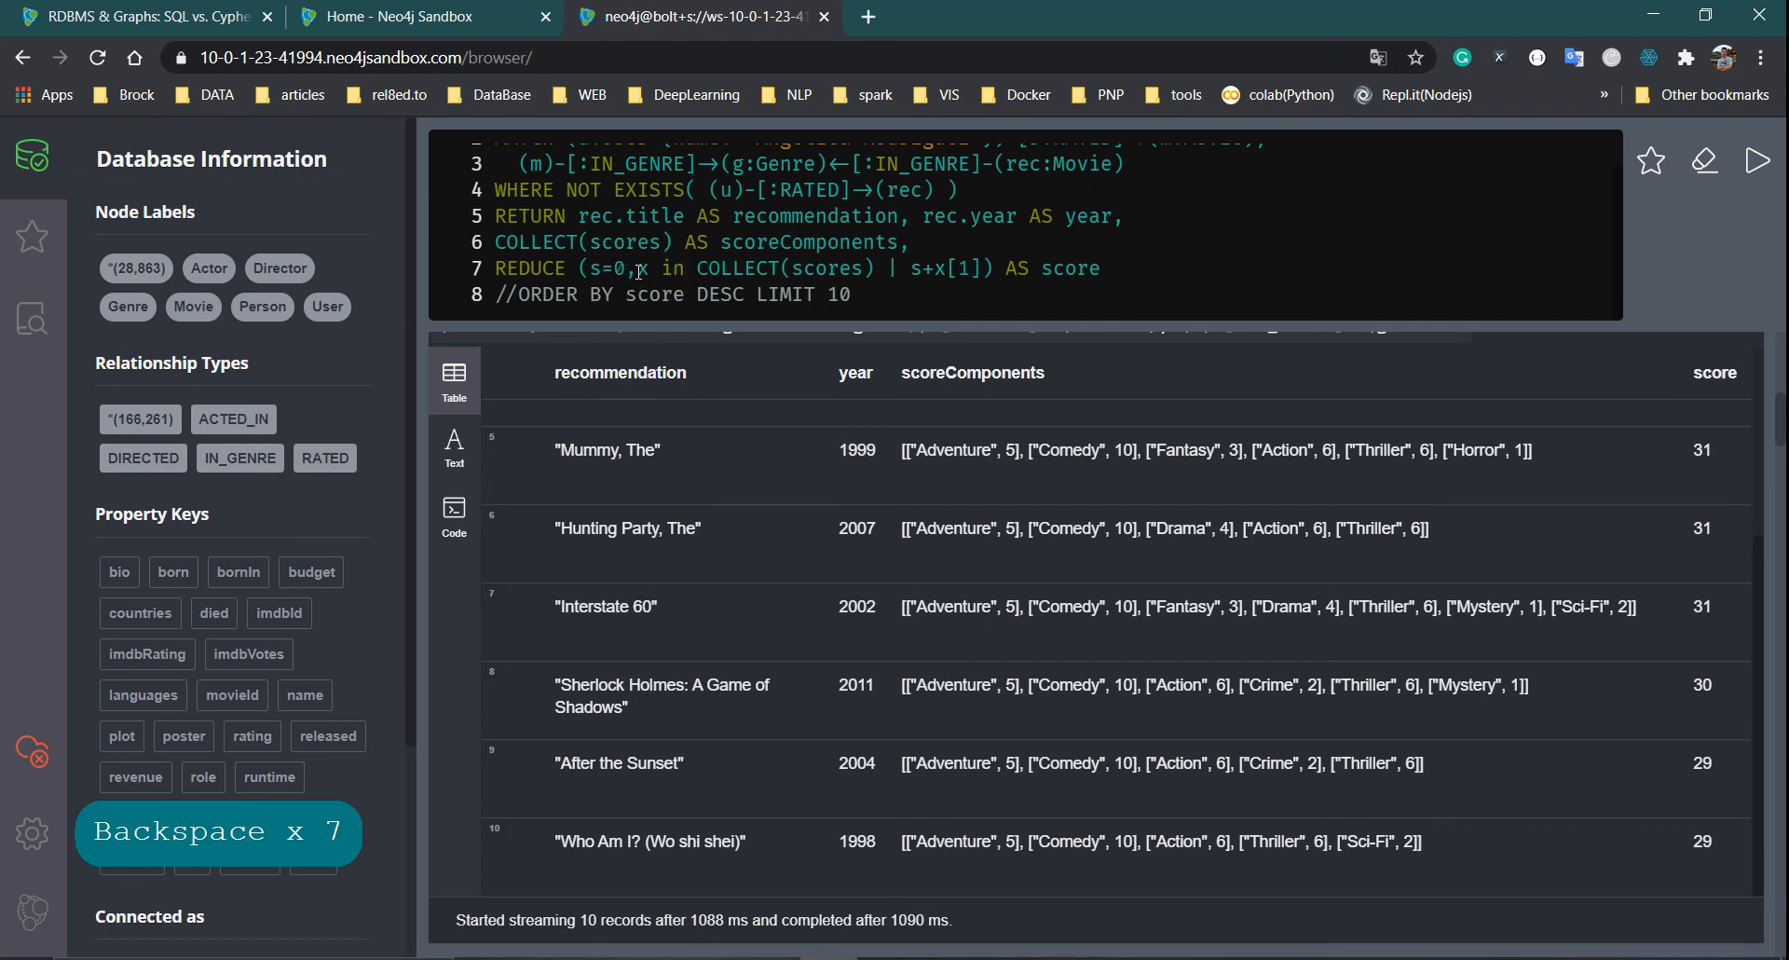
double_click(643, 269)
left_click_drag(689, 271, 875, 271)
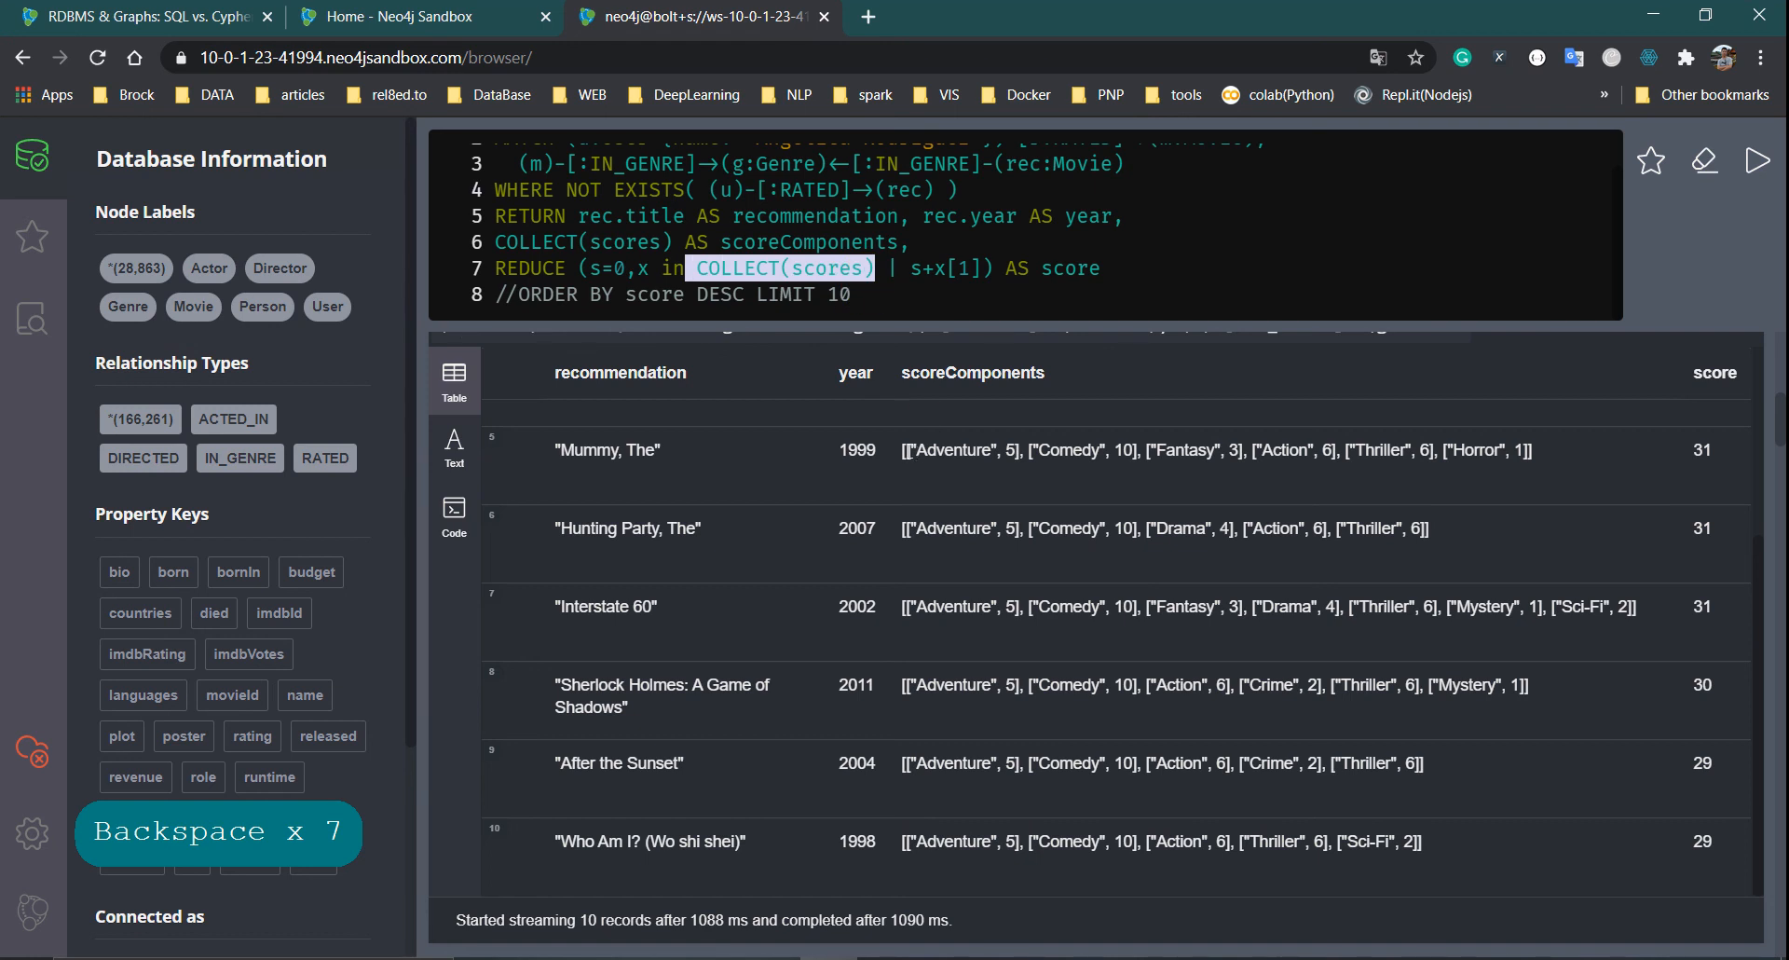
left_click_drag(909, 452, 1028, 463)
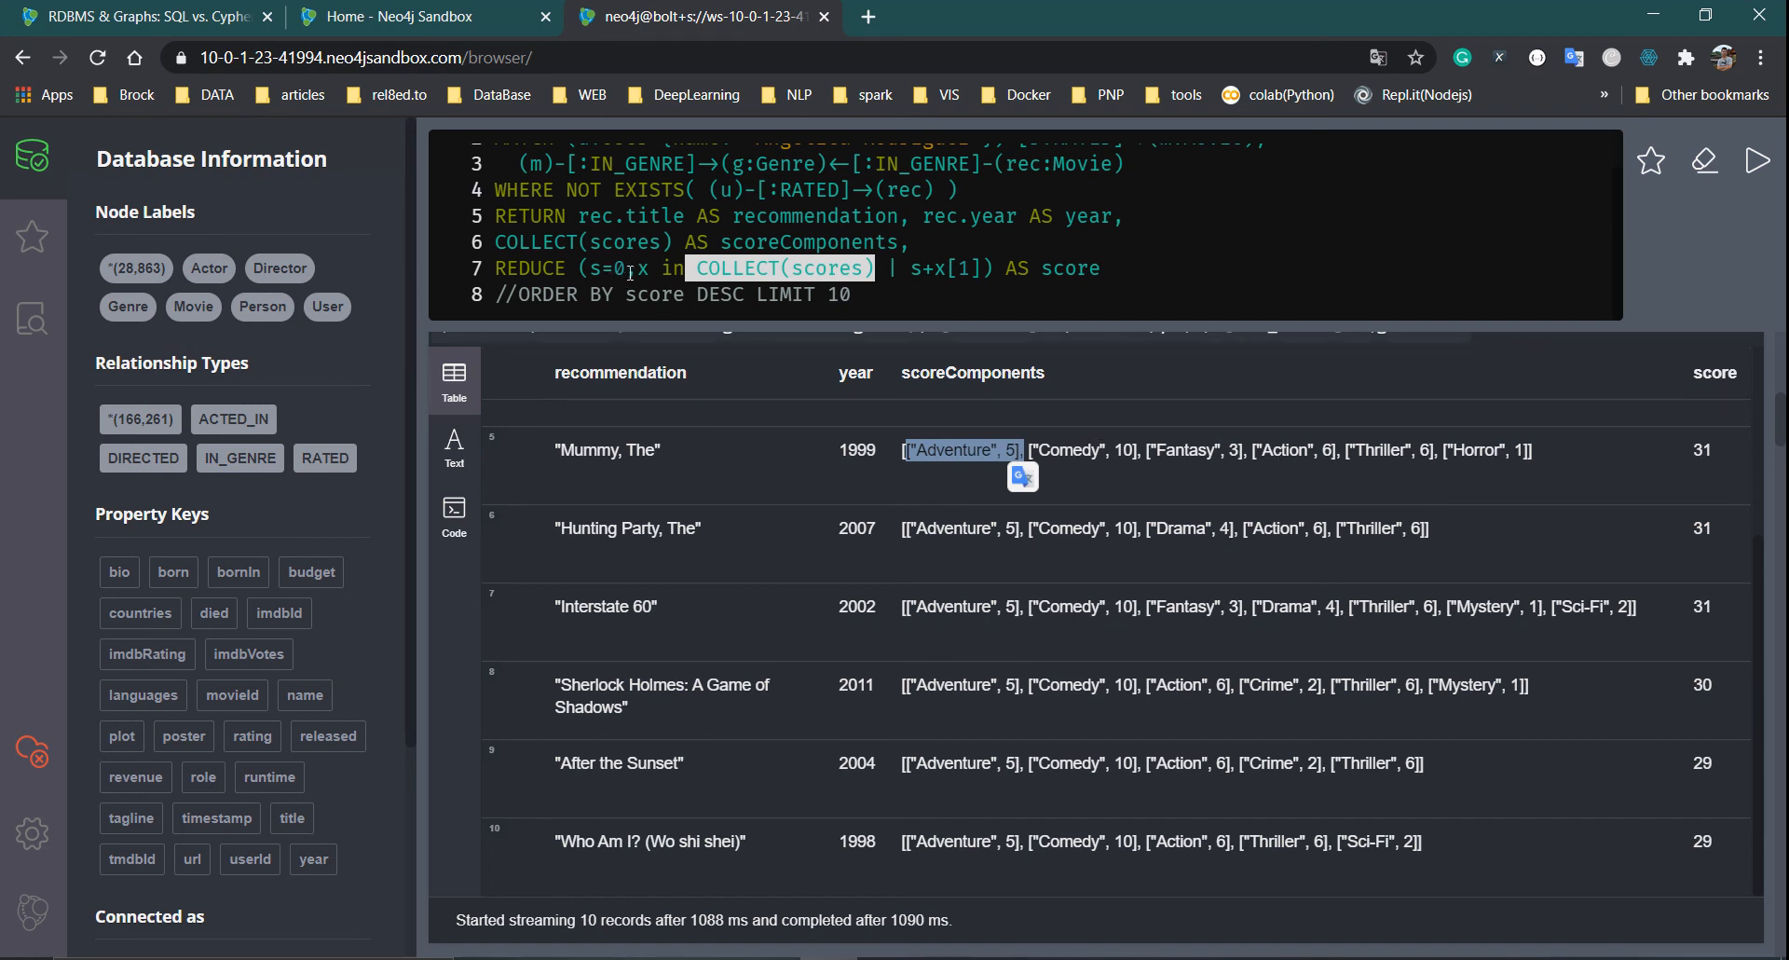
left_click(920, 269)
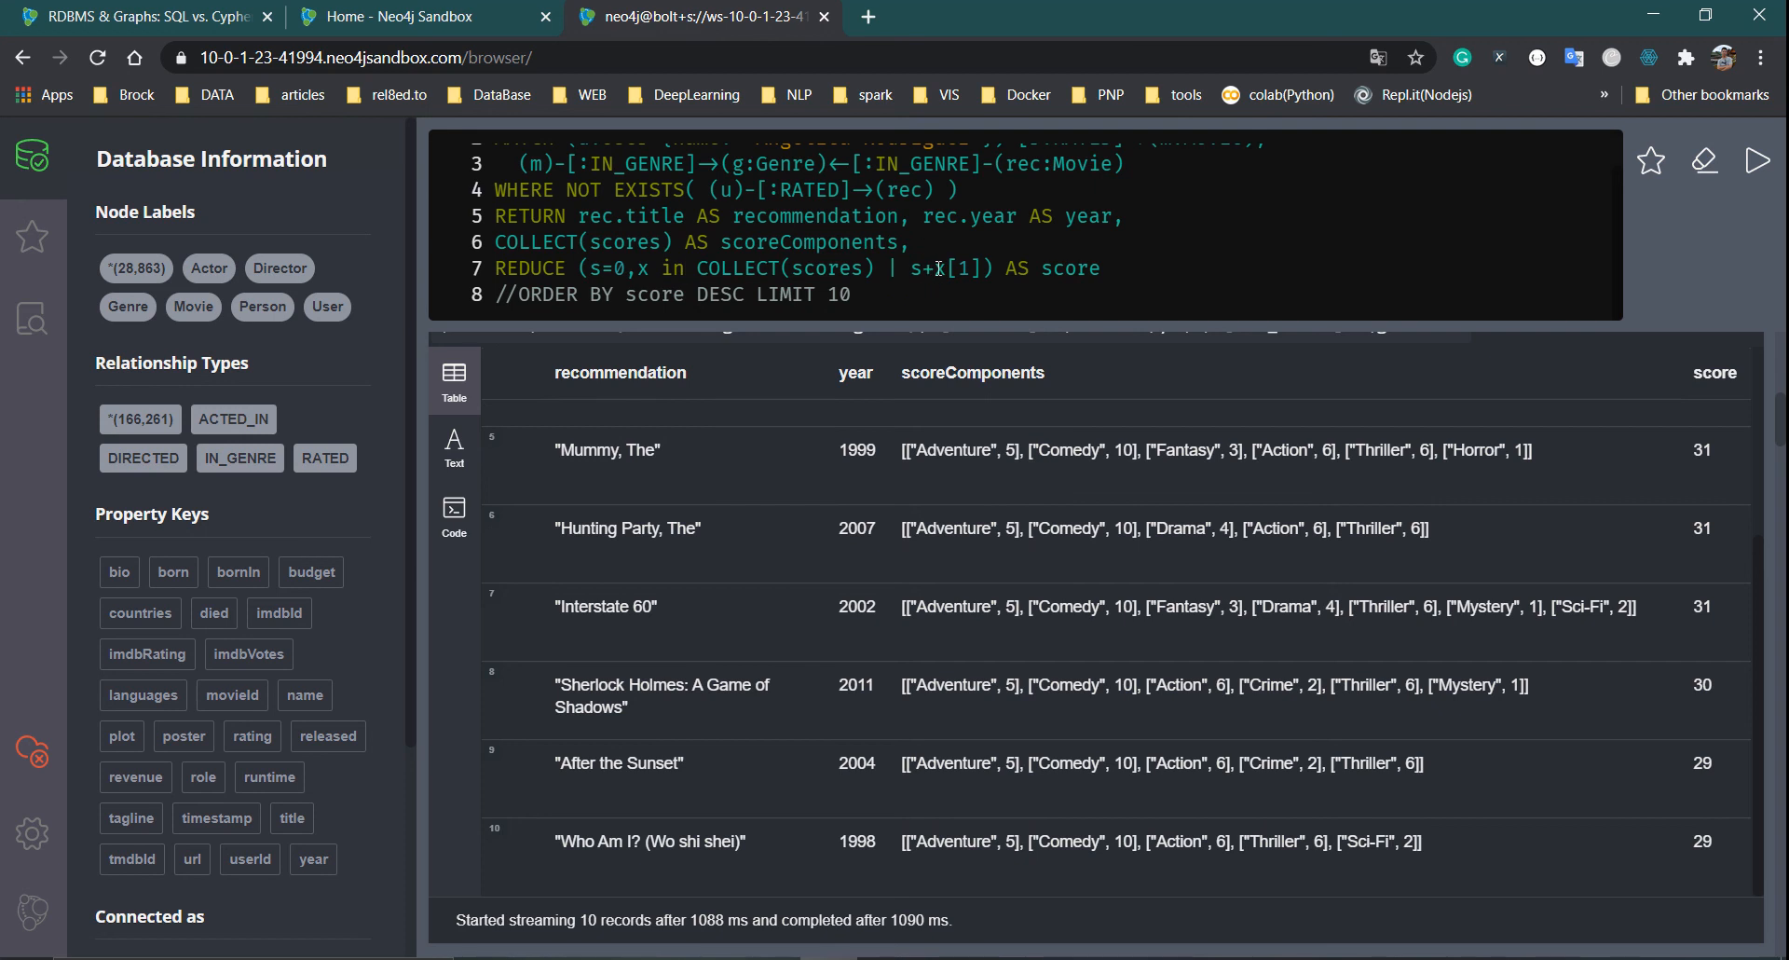
left_click_drag(936, 269, 970, 270)
left_click(1009, 451)
left_click(626, 267)
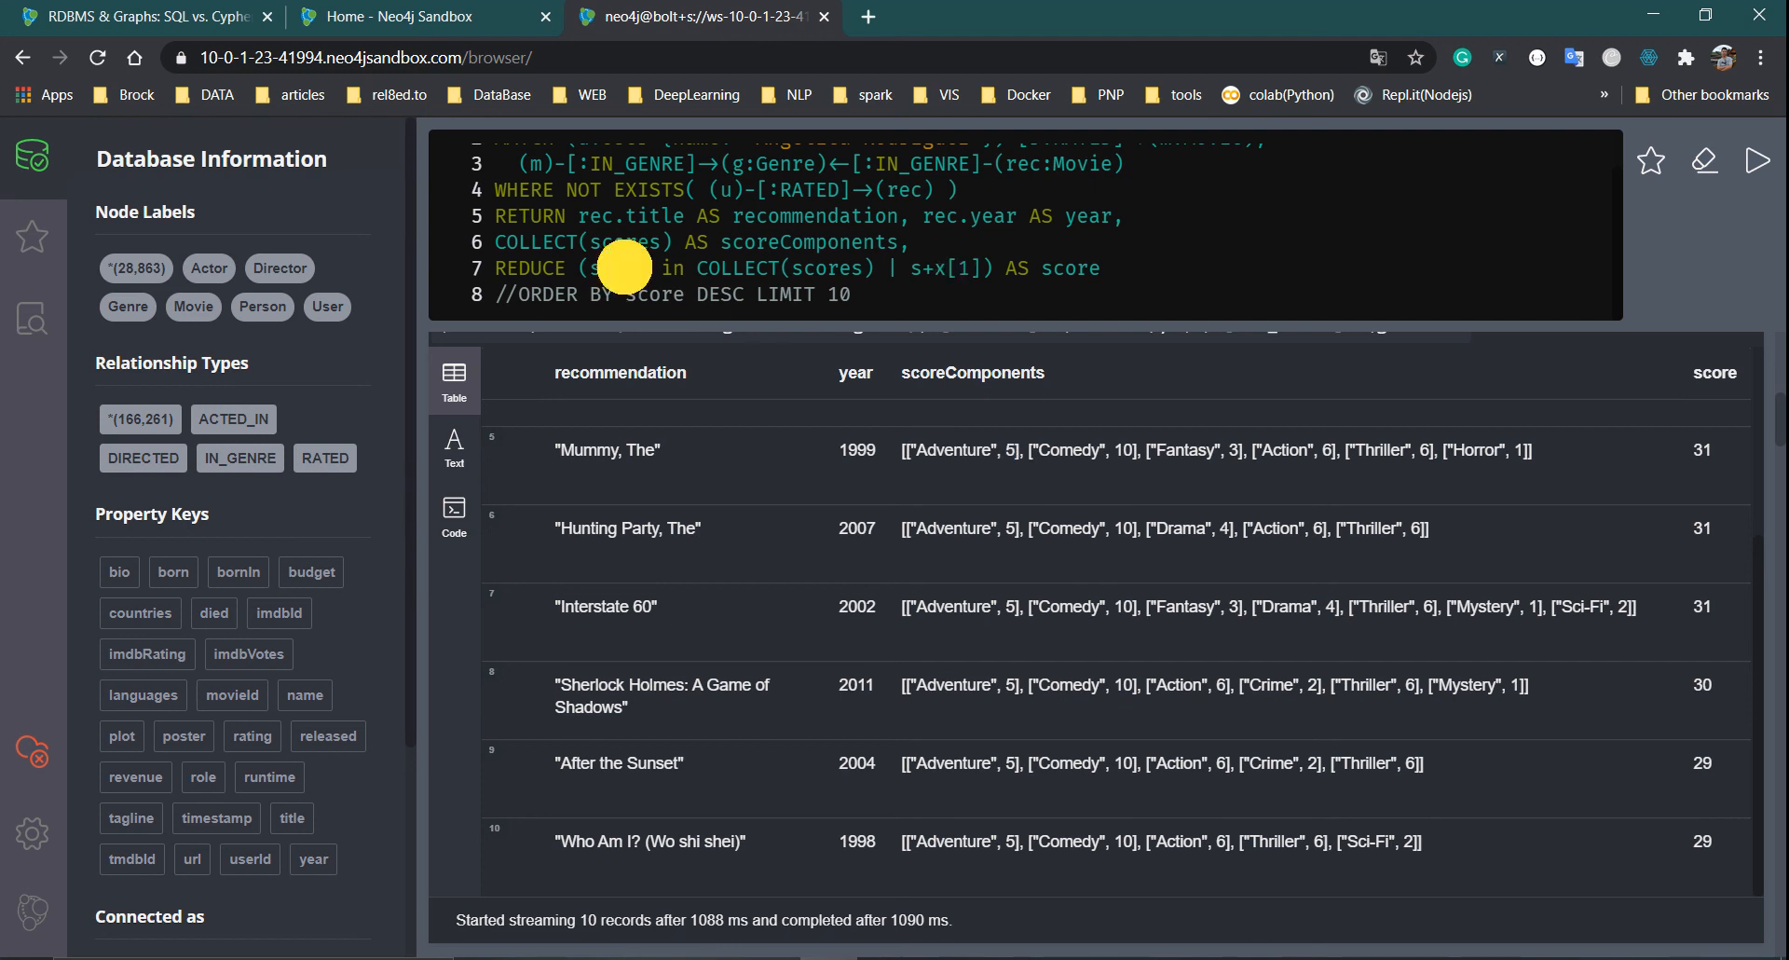
left_click(817, 404)
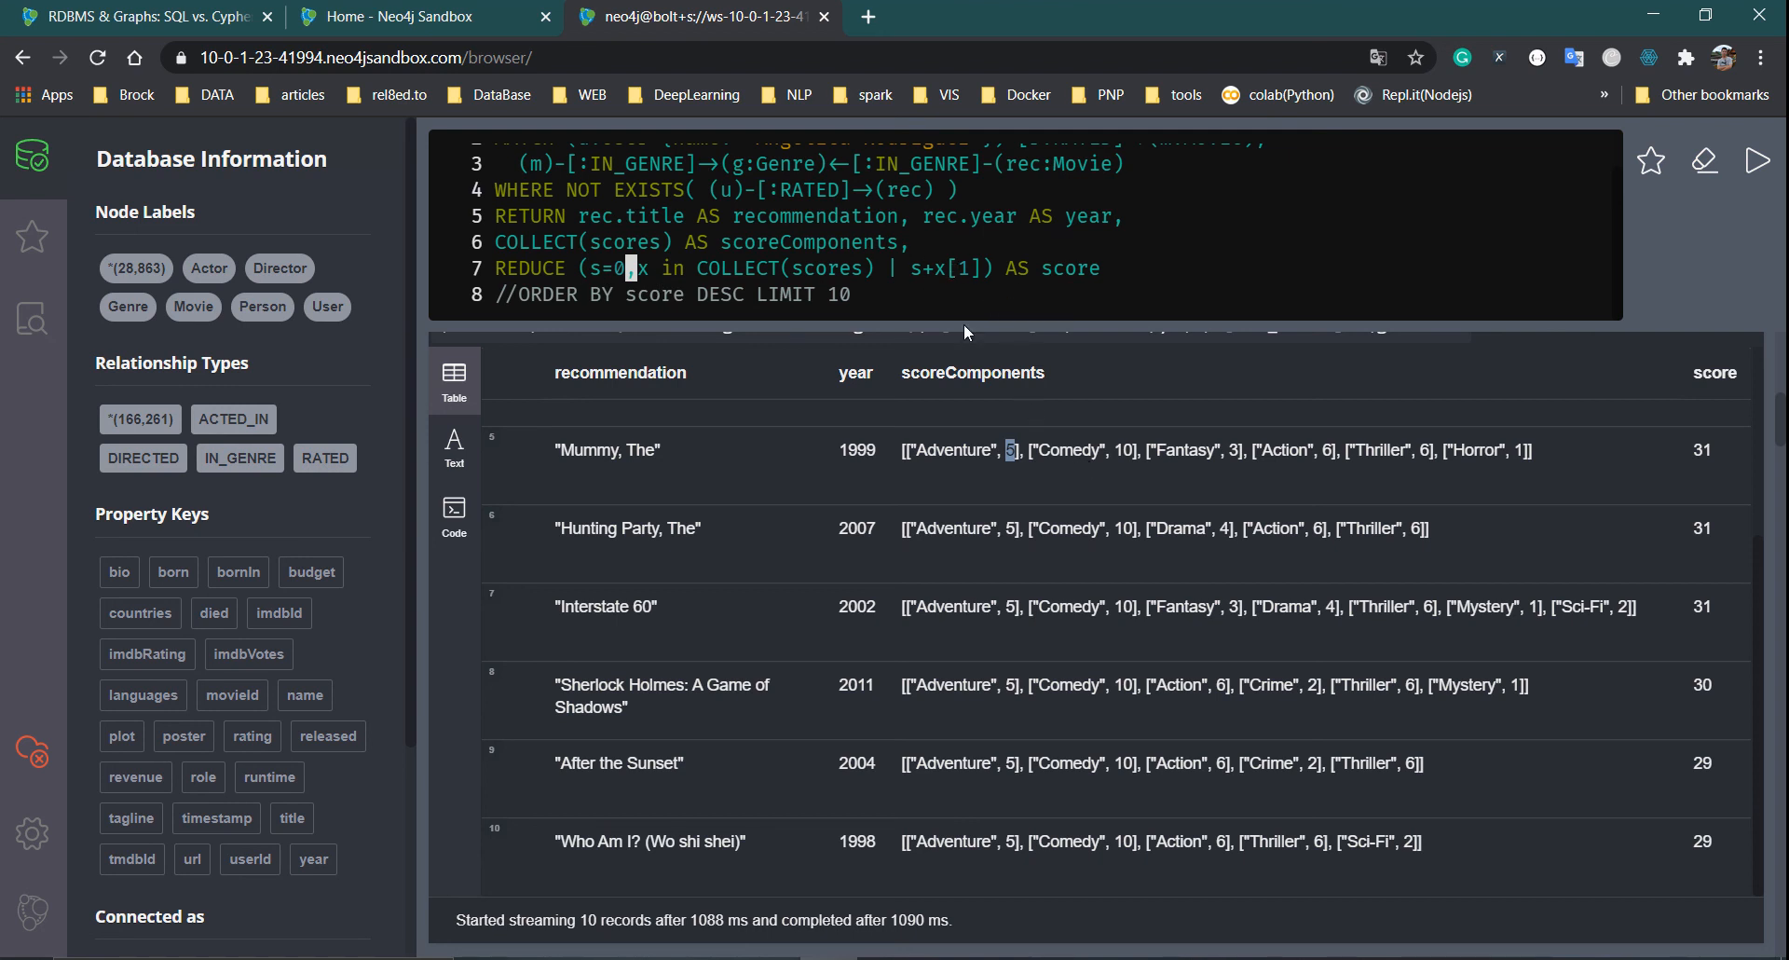
left_click(1122, 447)
double_click(1232, 452)
left_click(1091, 291)
left_click(929, 275)
double_click(1701, 450)
left_click_drag(953, 450, 1542, 466)
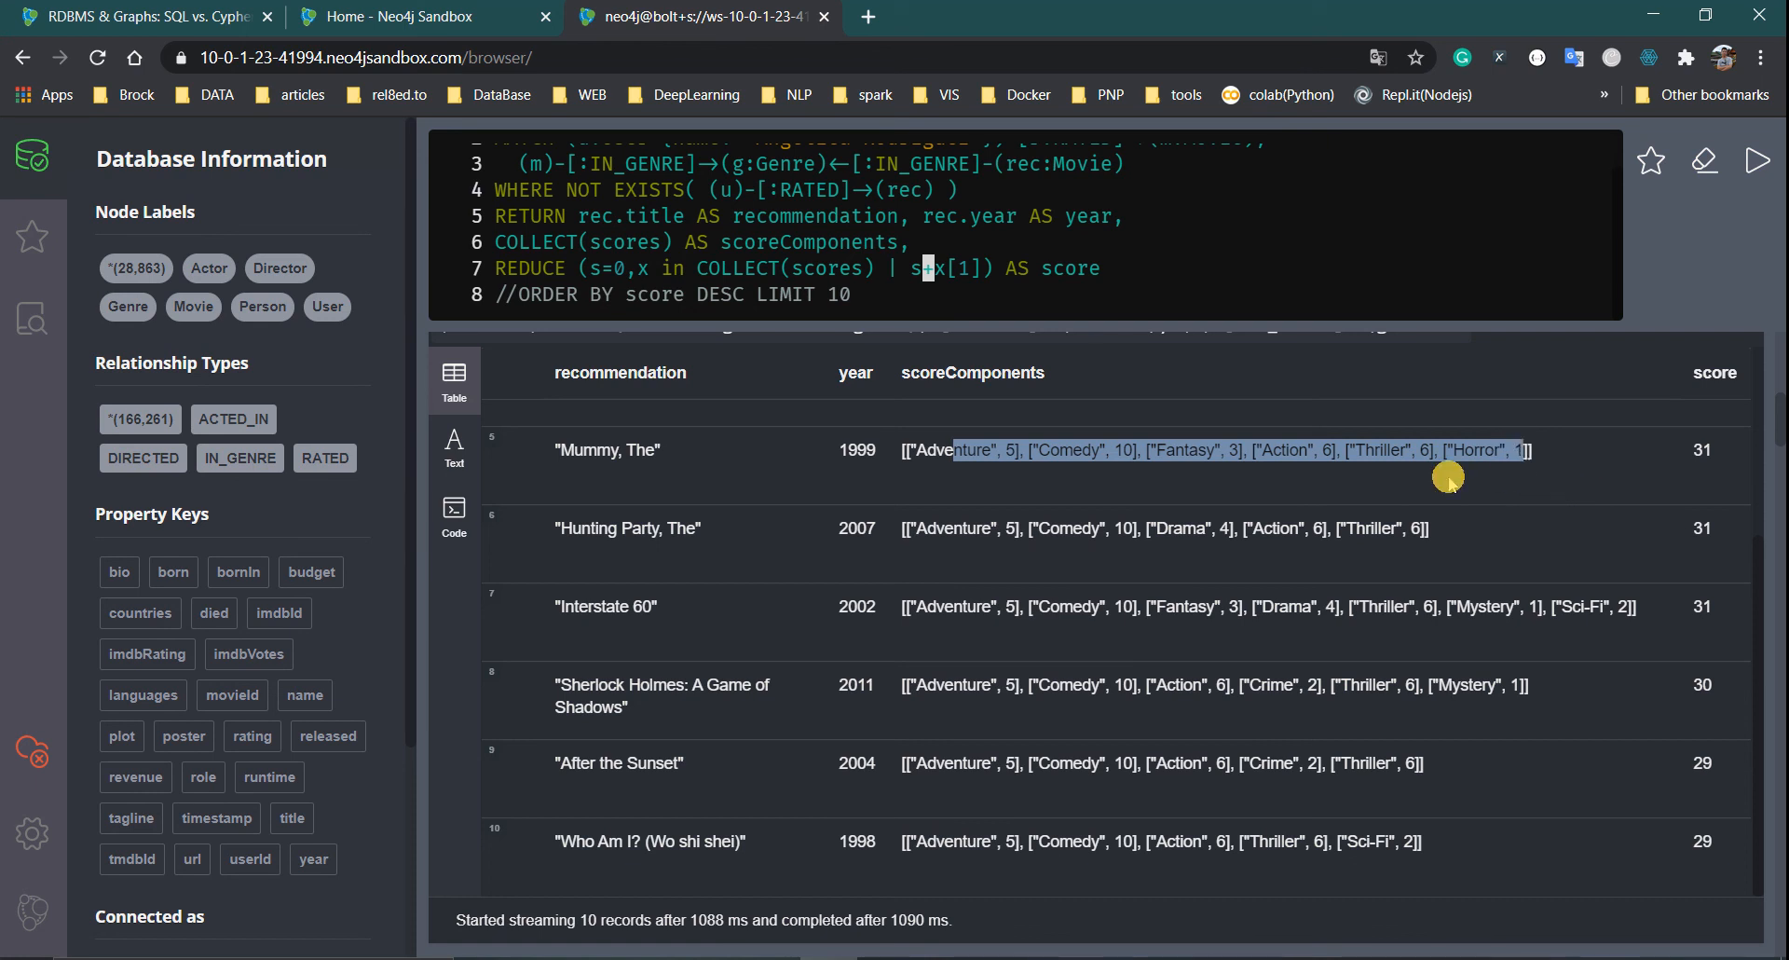
left_click(1552, 454)
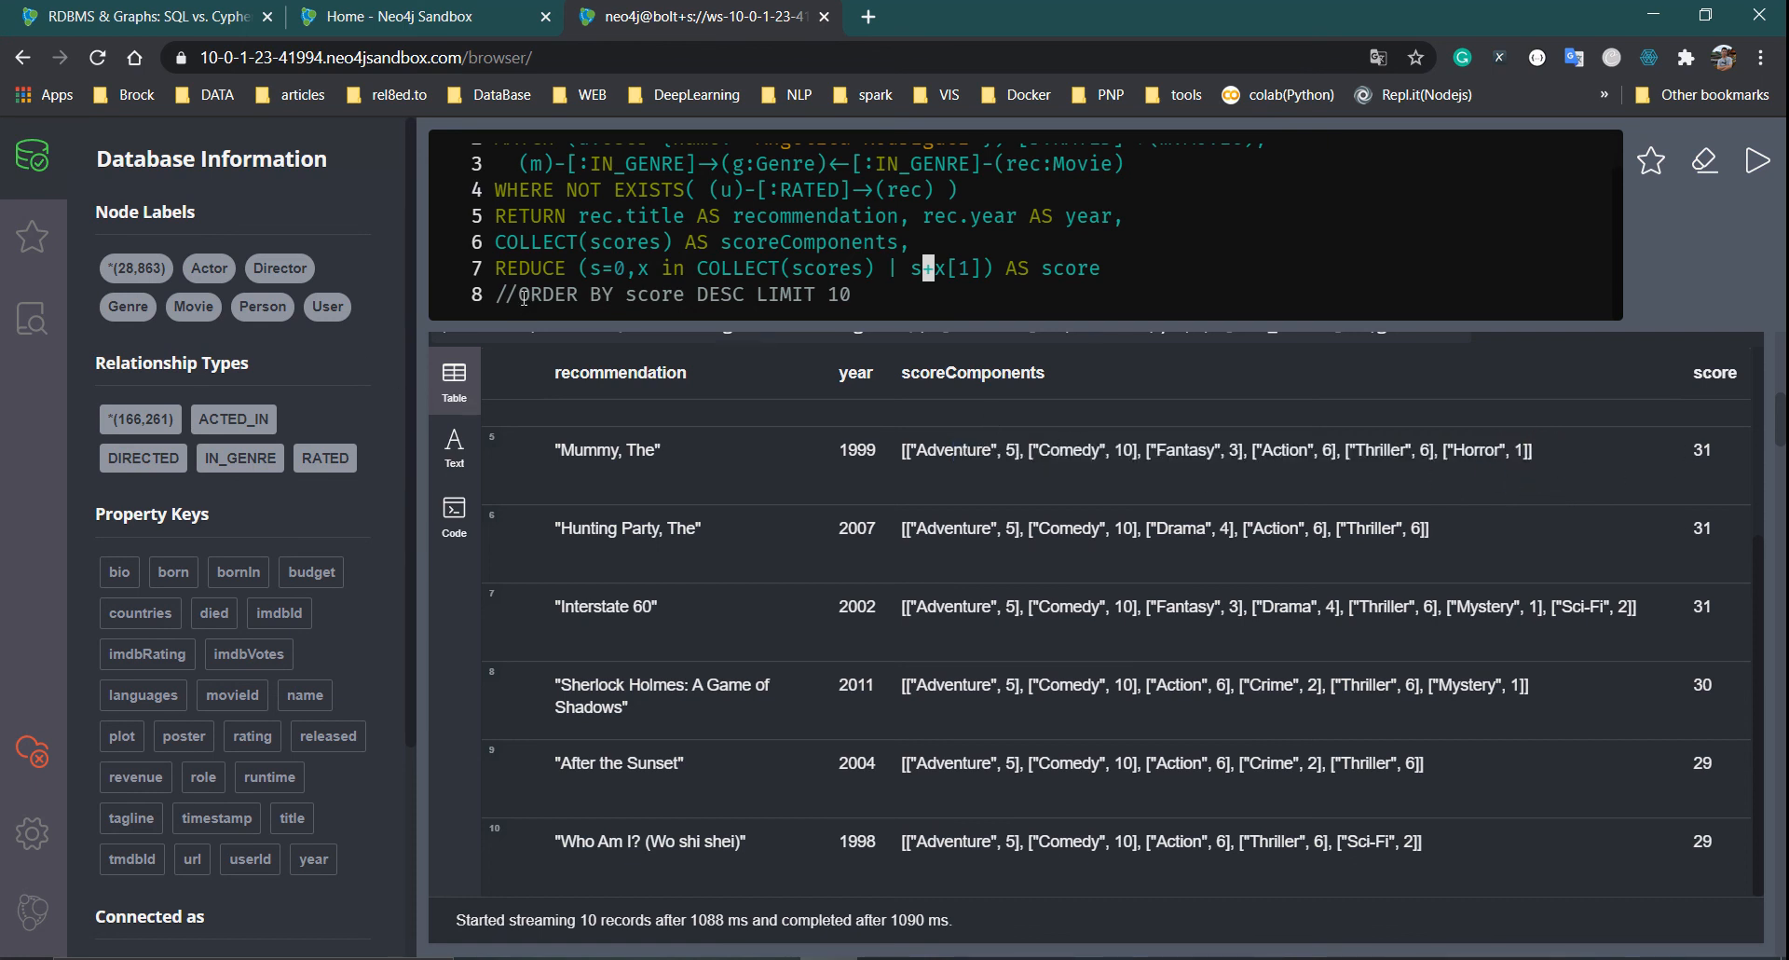
Uncomment 'ORDER BY score DESC LIMIT 10' and highlight the user name matched on line 2
key("BackSpace")
key("BackSpace")
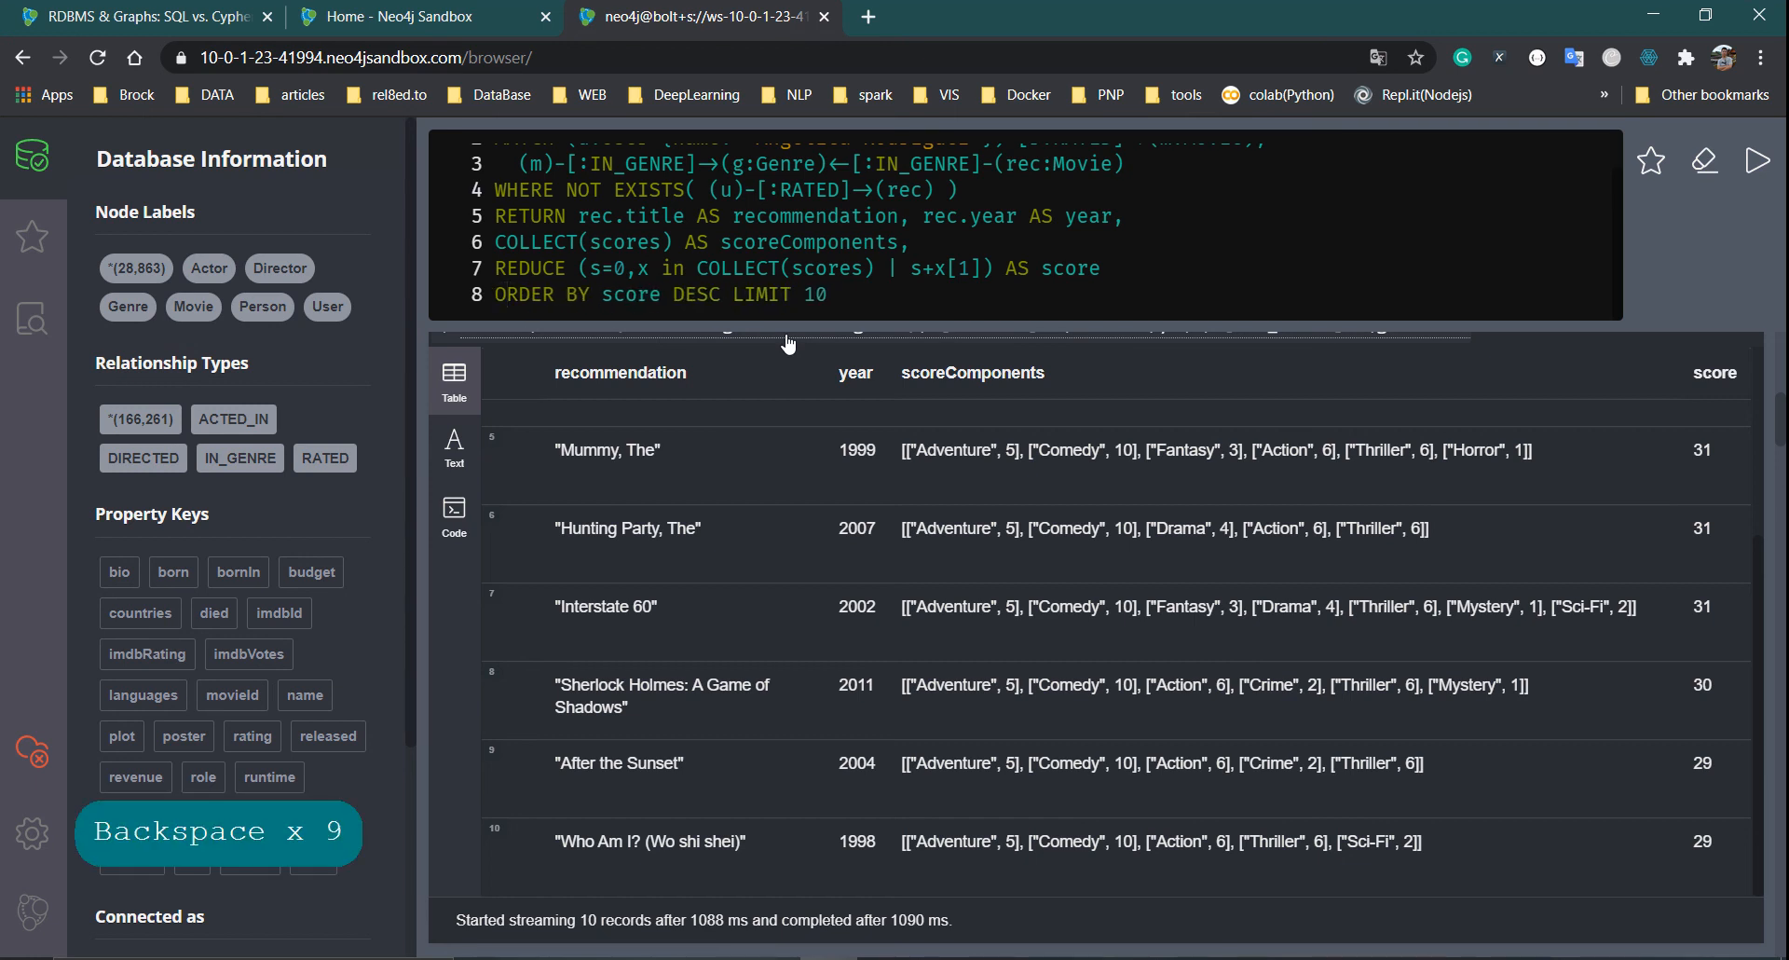
scroll(1173, 270, "up", 2)
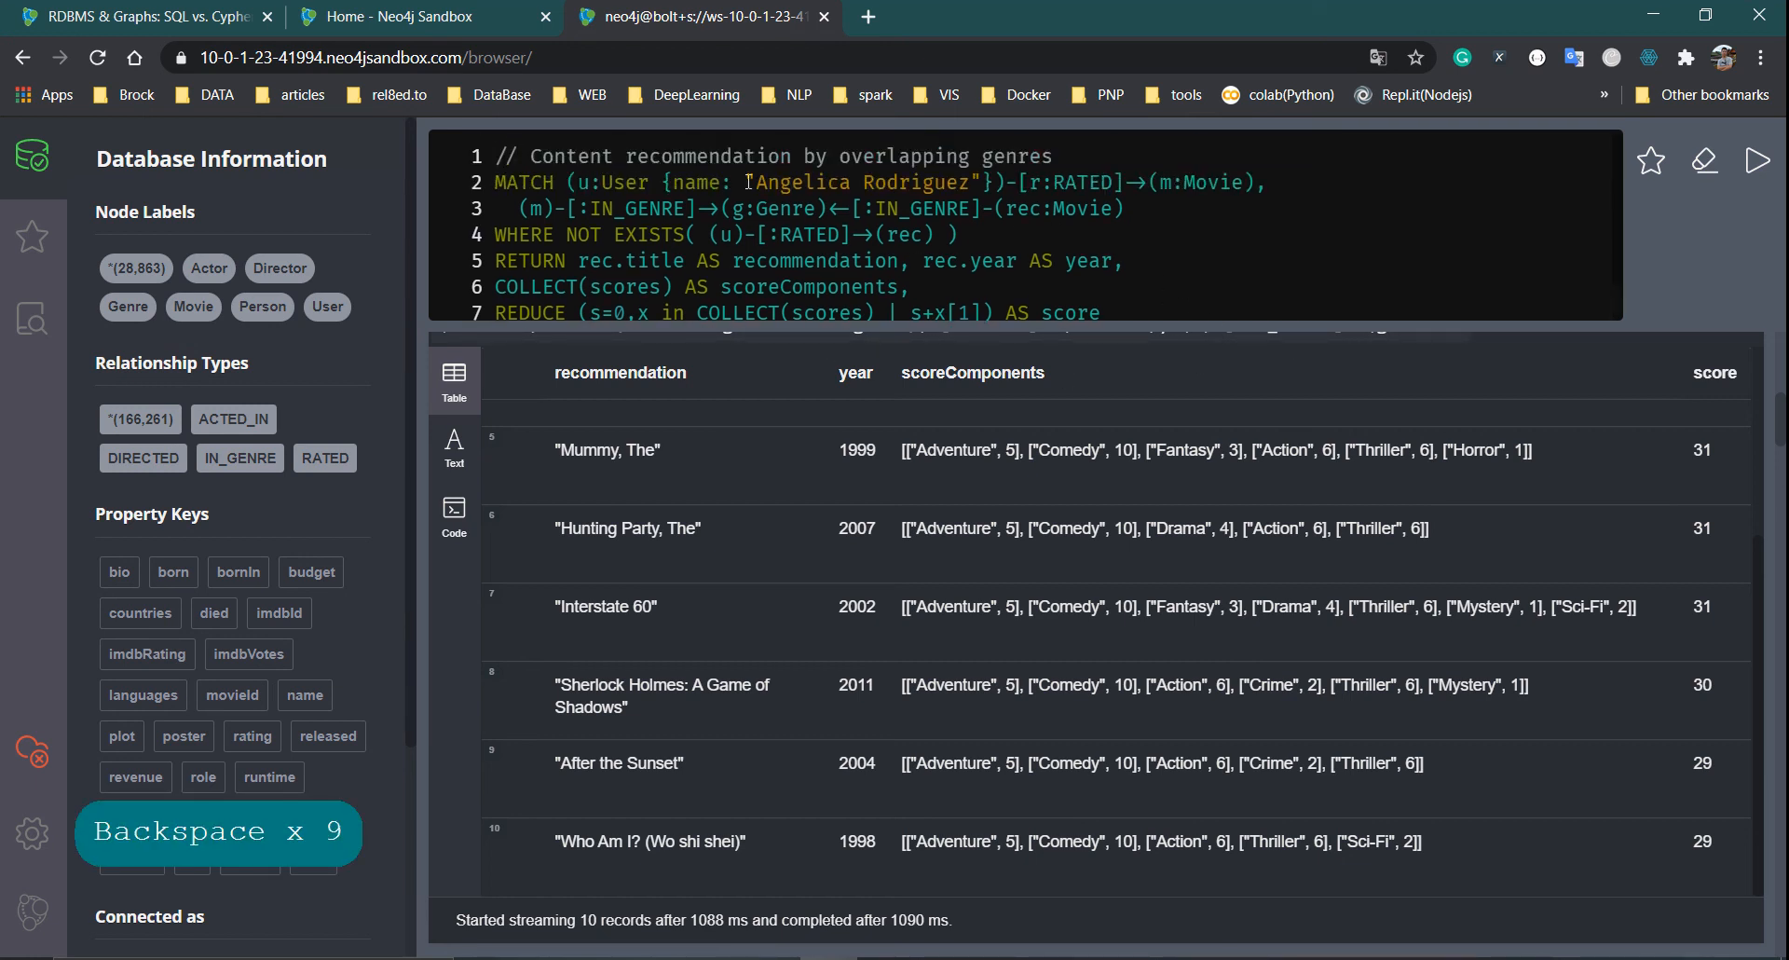
left_click_drag(748, 182, 980, 183)
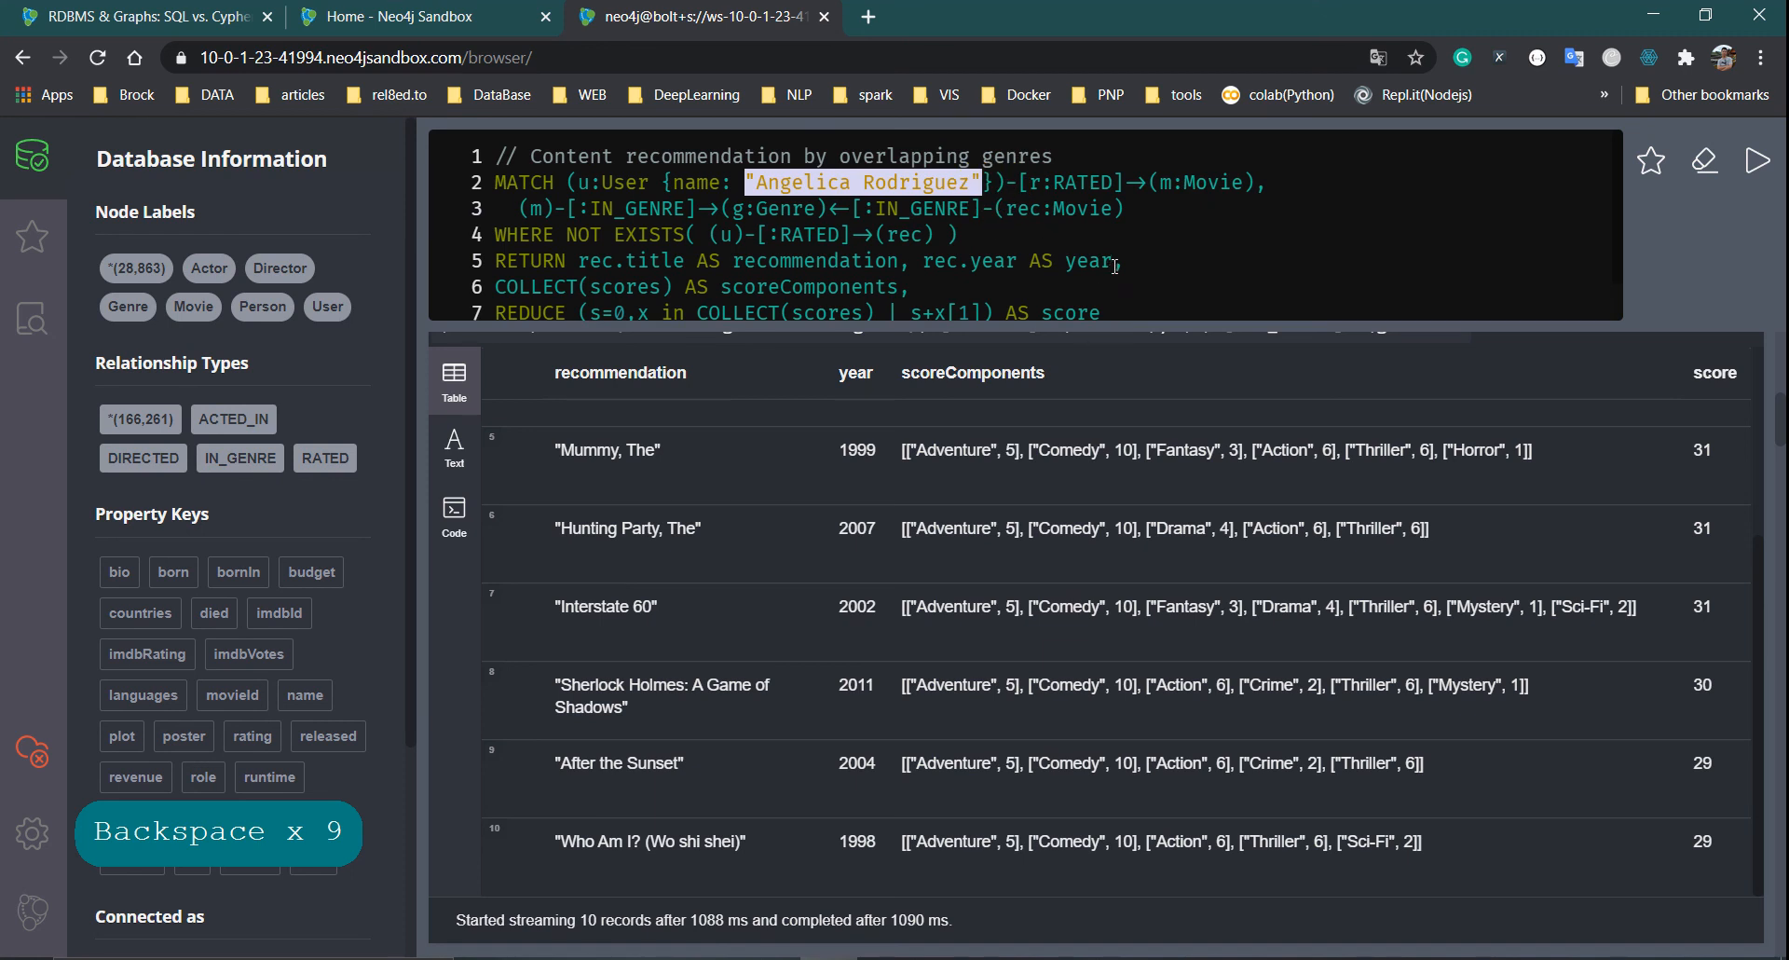
scroll(1065, 233, "down", 2)
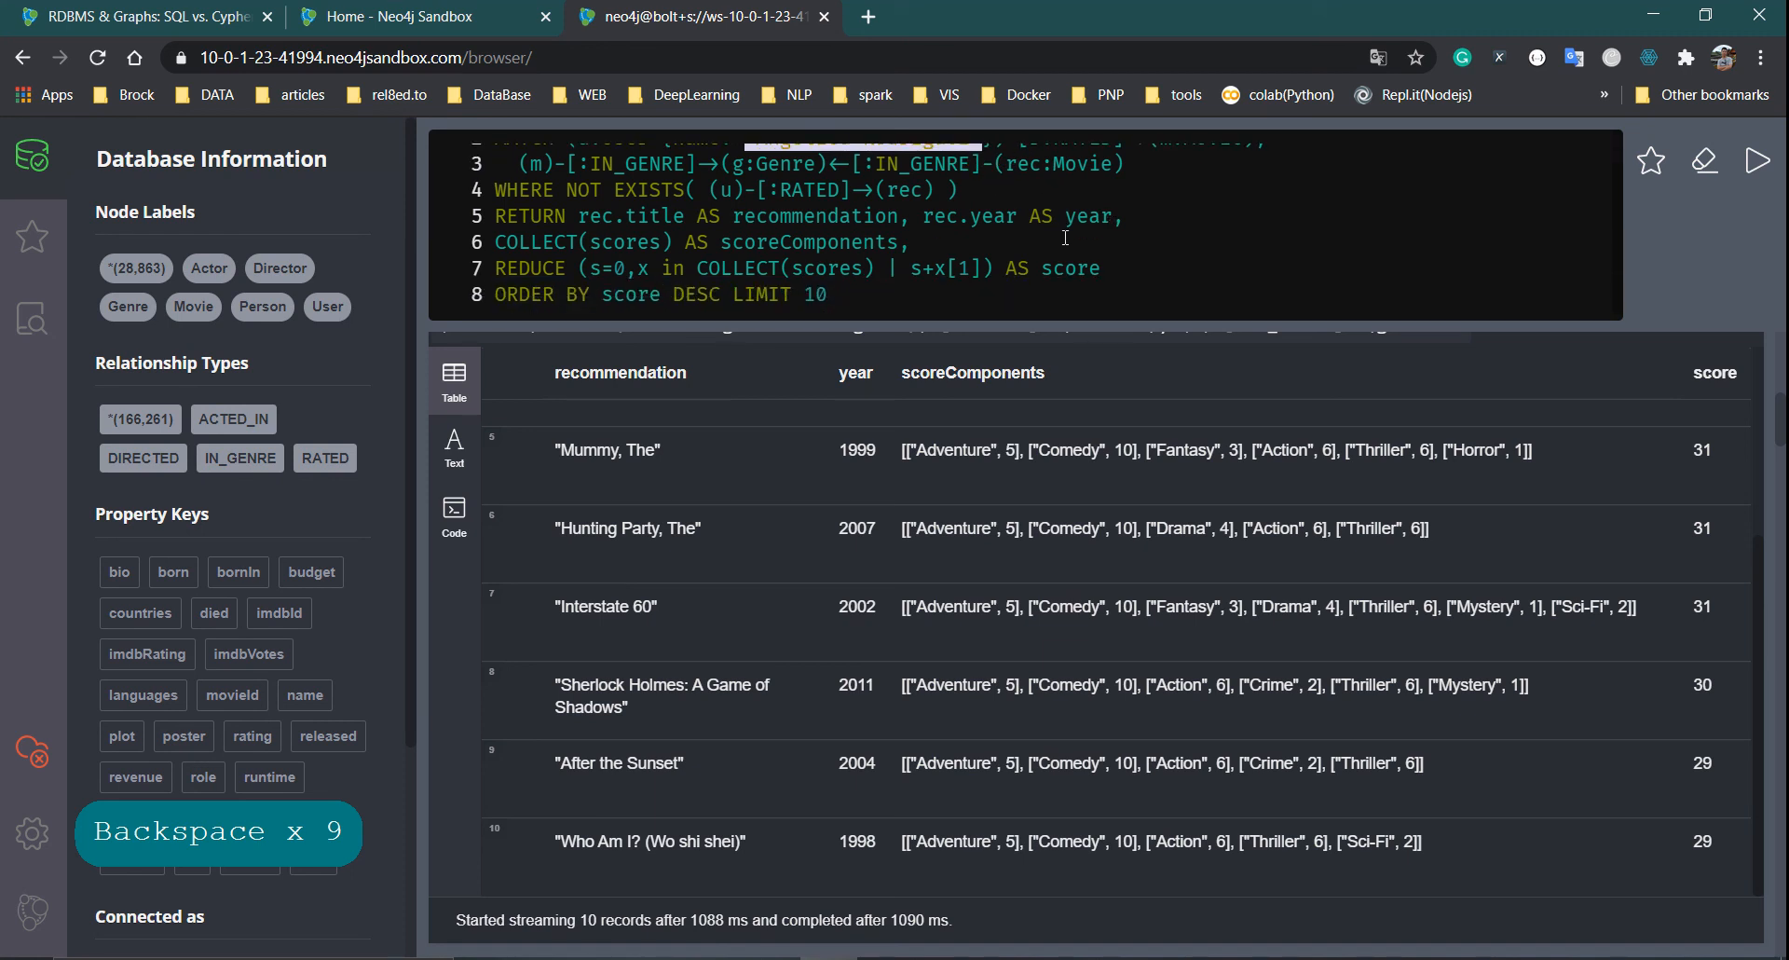
scroll(1065, 238, "up", 2)
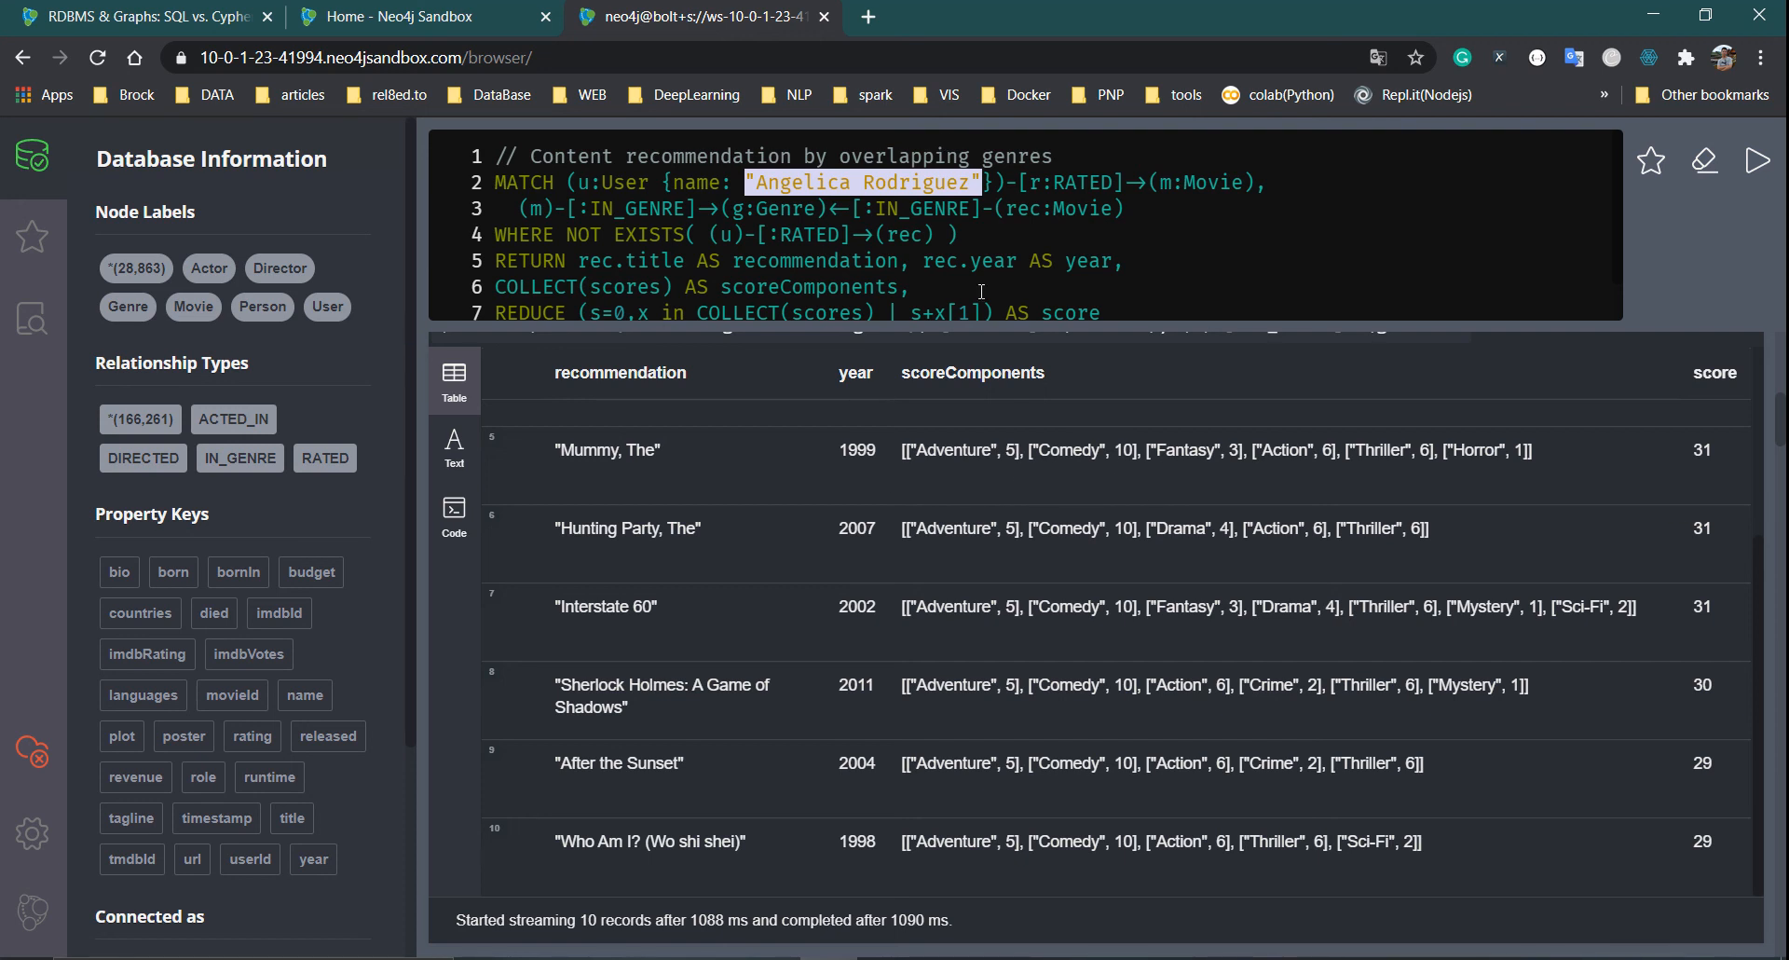
Highlight the RATED relationship in the MATCH line and the Mummy row's genre scores
left_click(1046, 193)
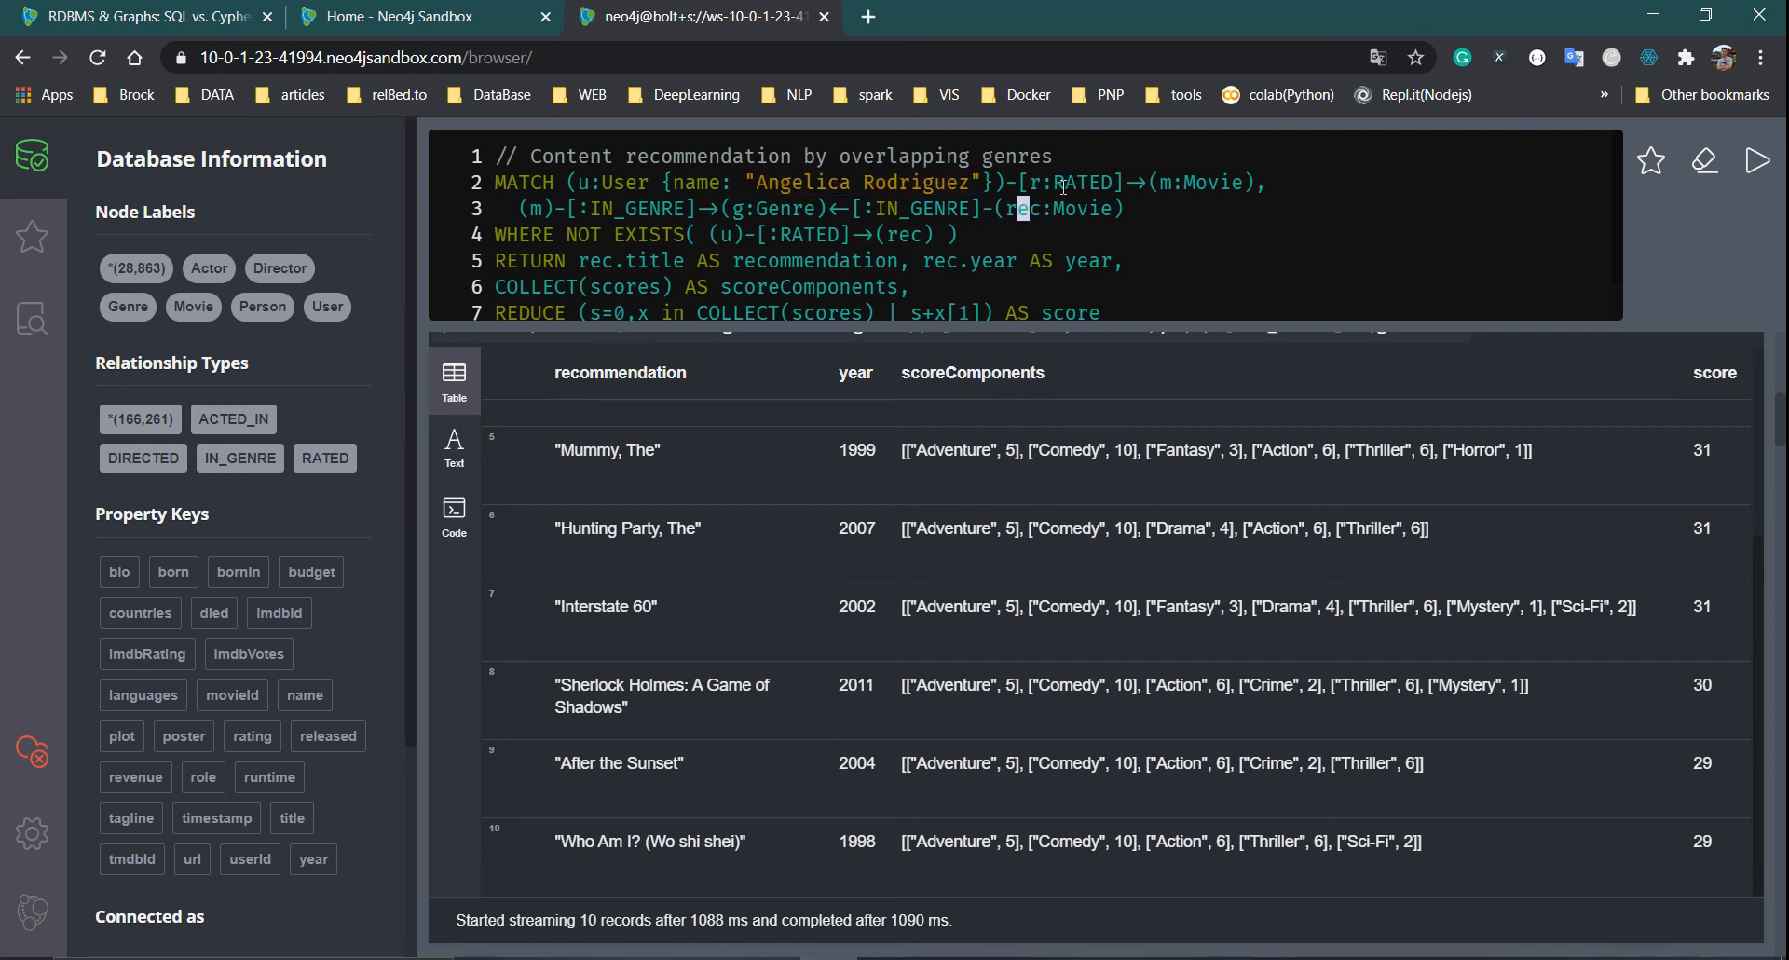
left_click_drag(1031, 182, 1108, 193)
left_click(1096, 232)
left_click_drag(926, 451, 1506, 453)
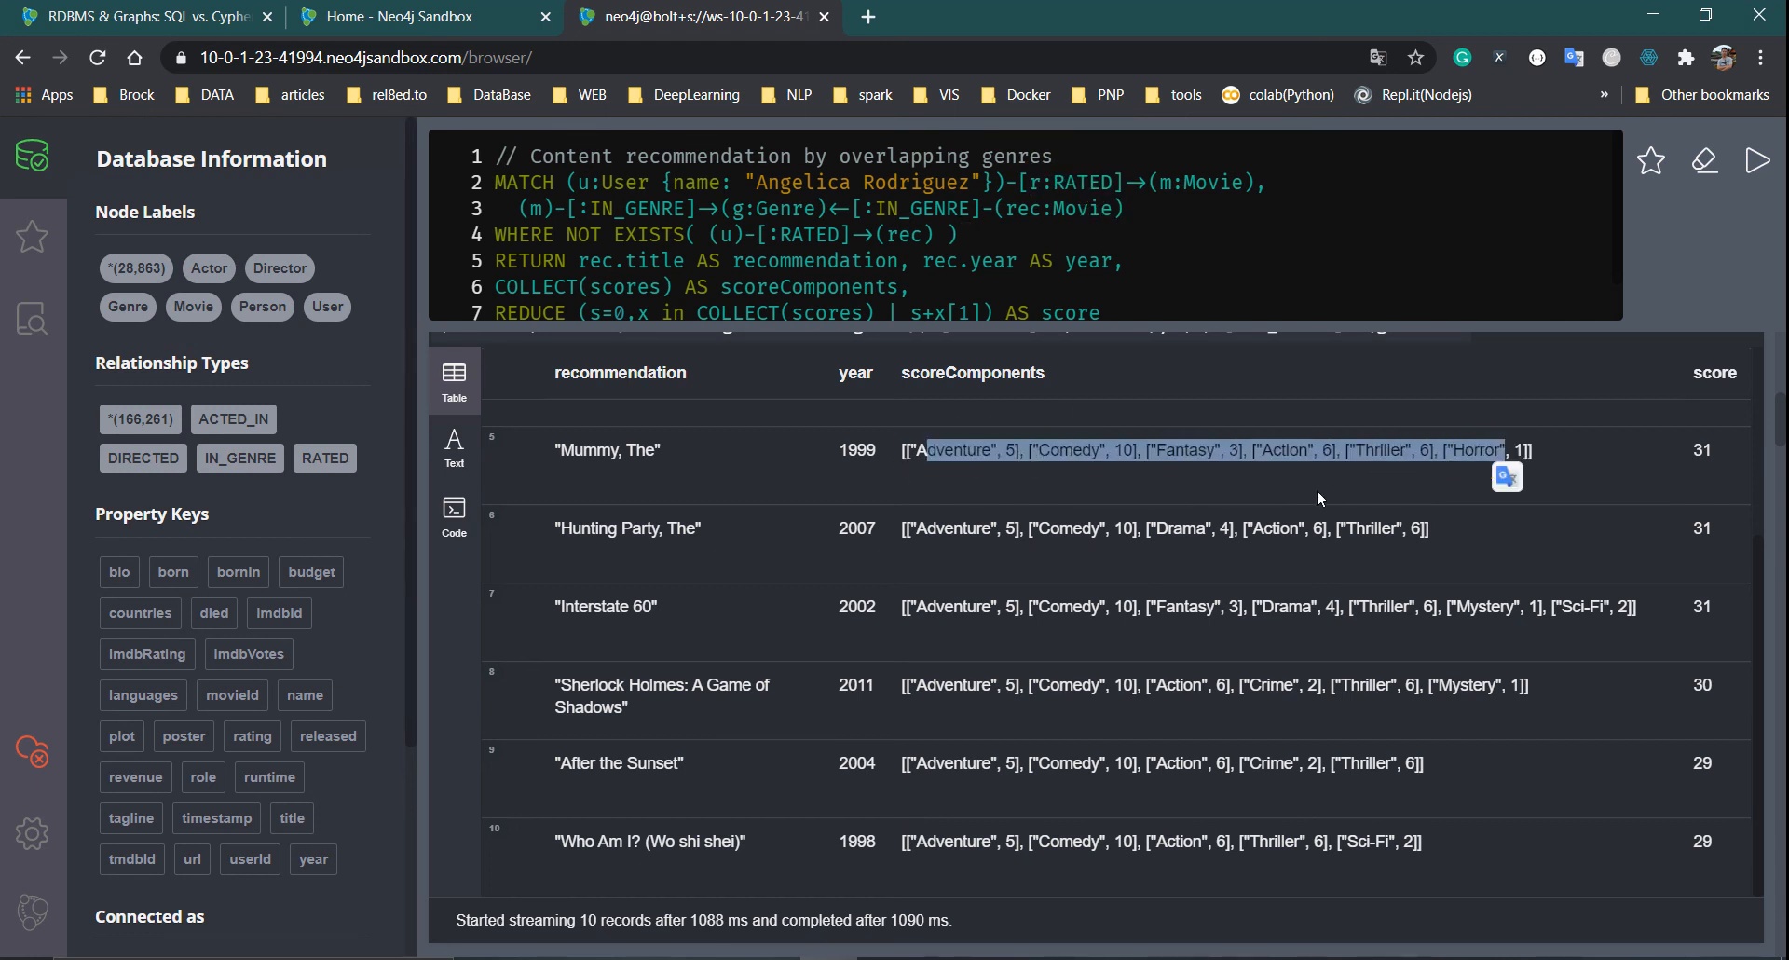
left_click(1300, 497)
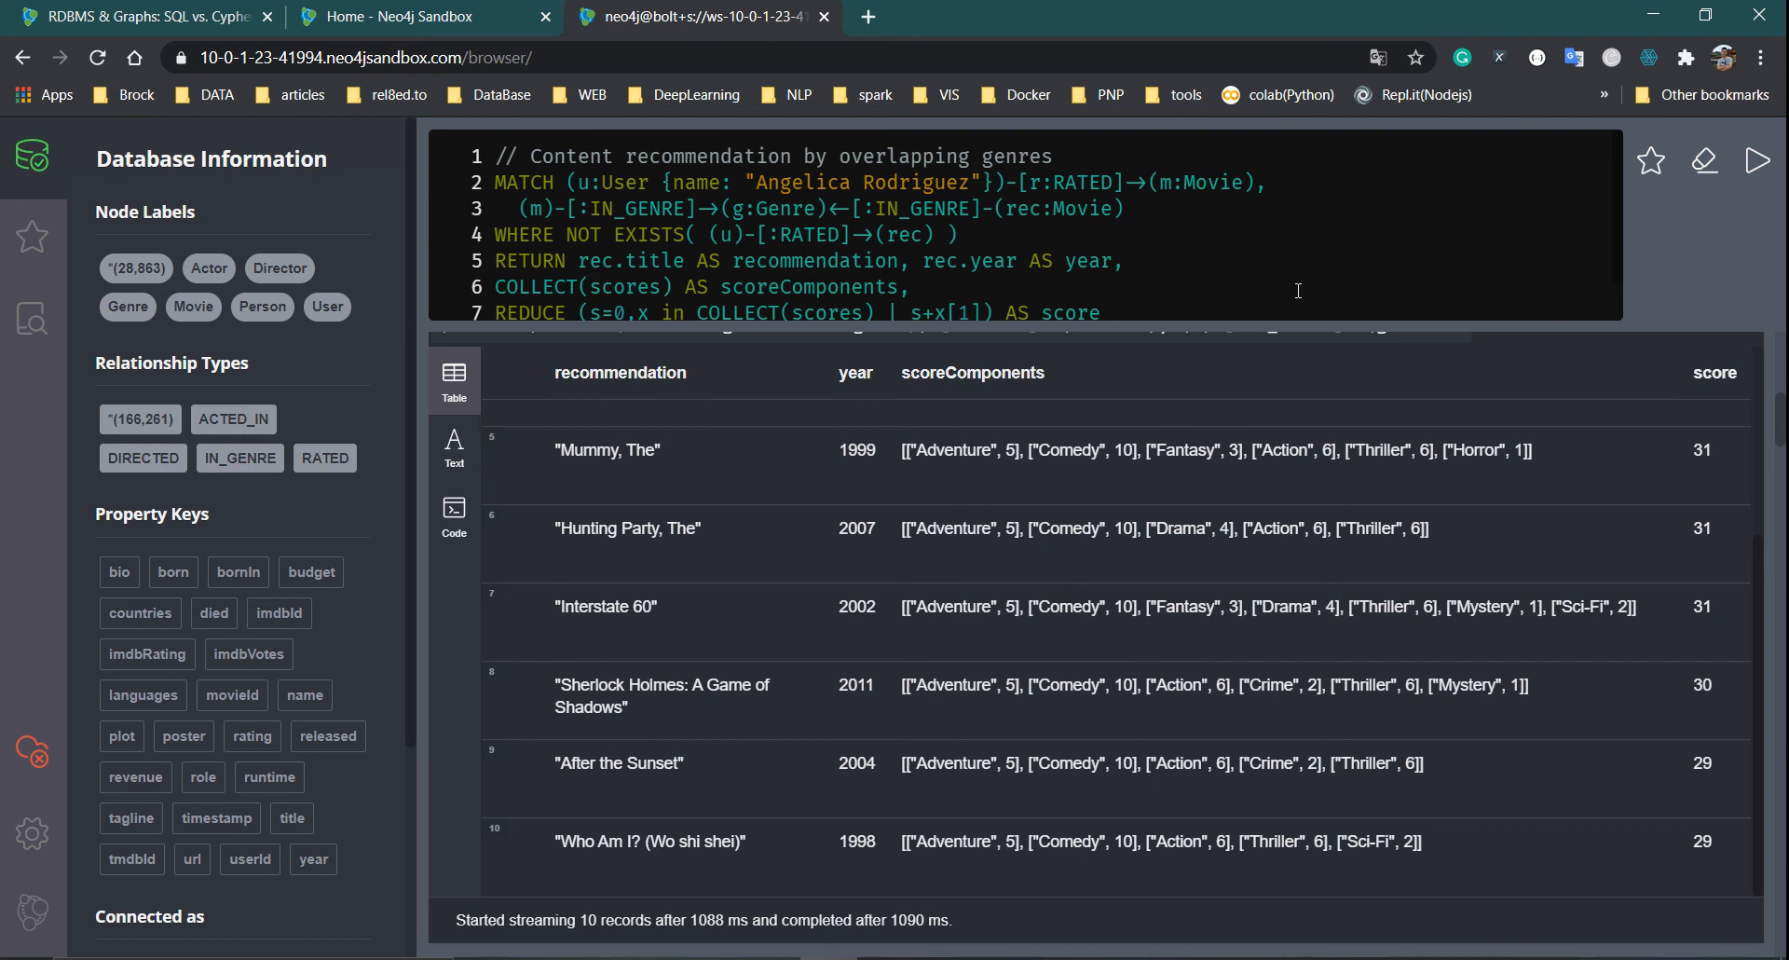
scroll(1300, 292, "down", 1)
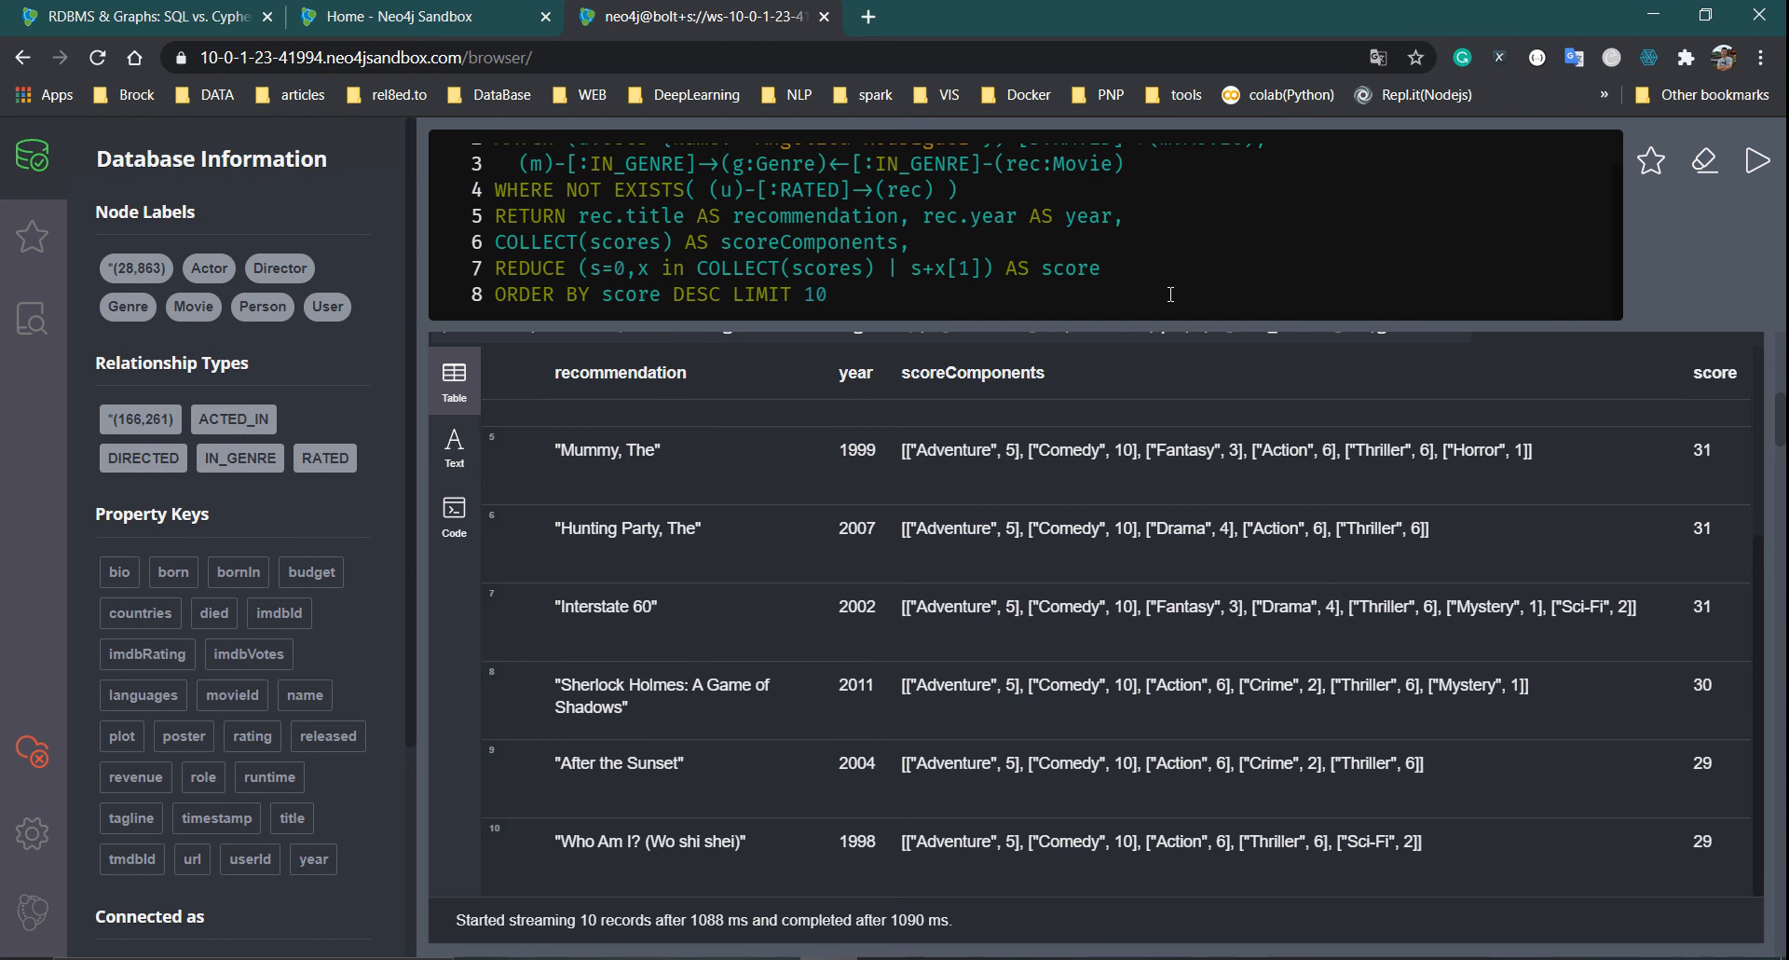
Scroll down to the recommendations guide's Content-Based Filtering slide and its Weighted Content Algorithm section
scroll(1394, 566, "down", 10)
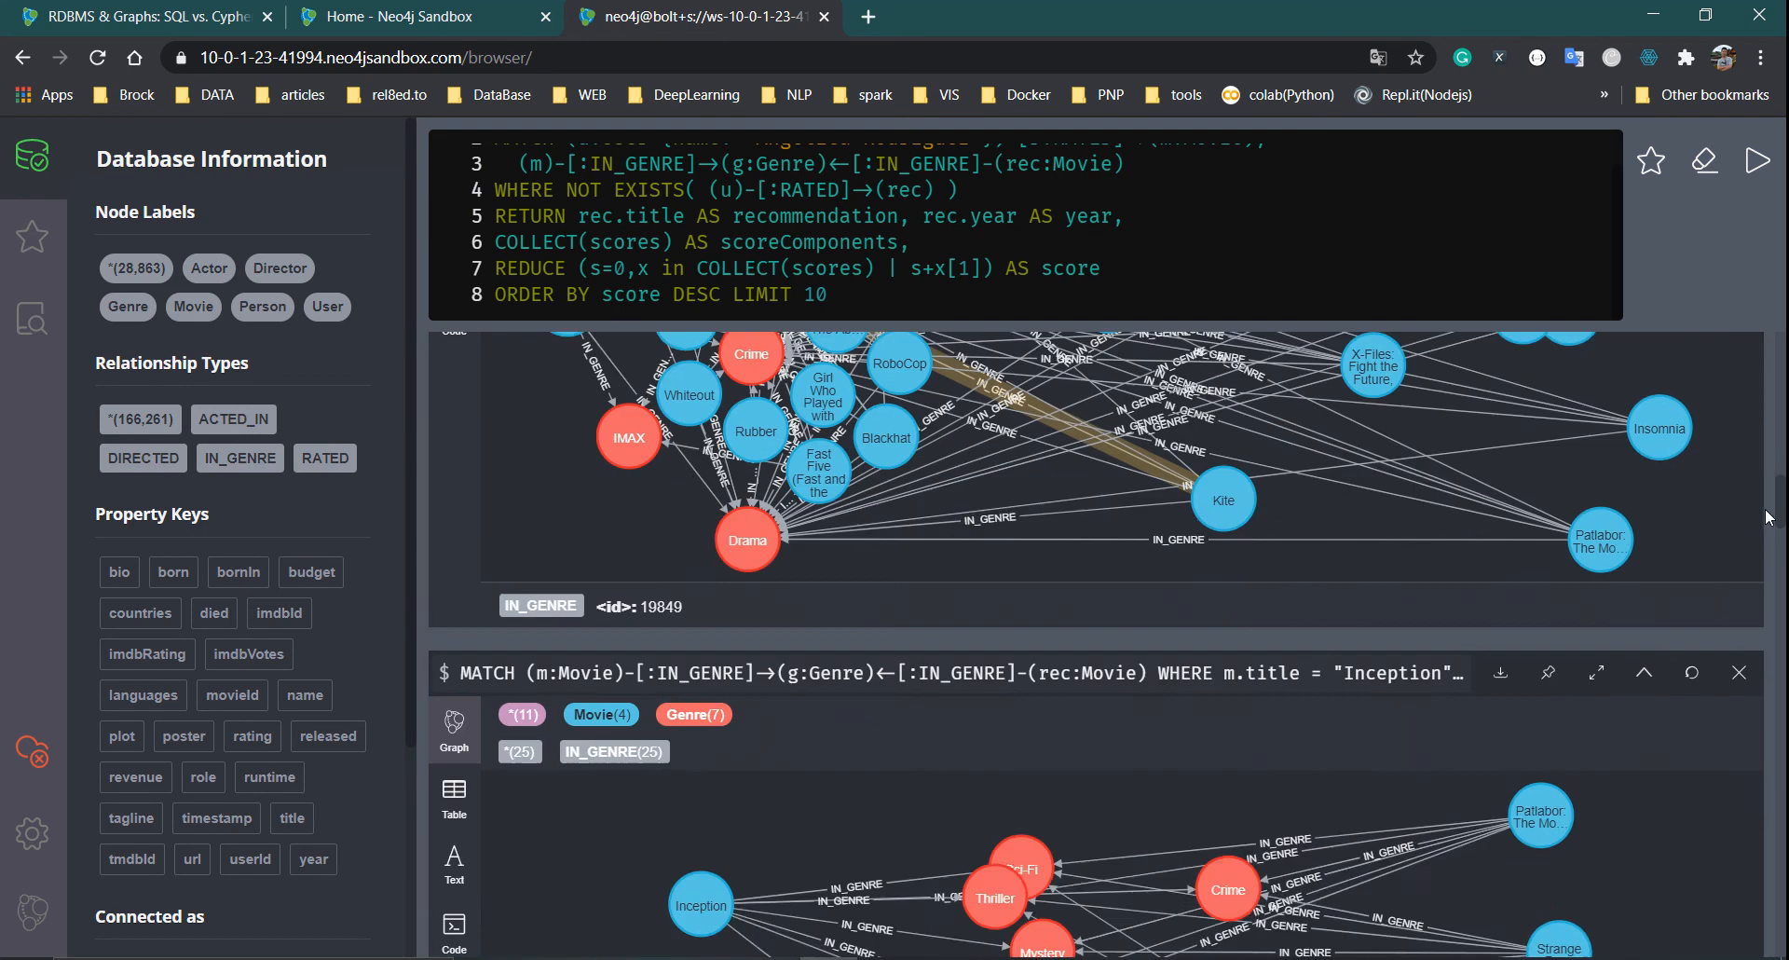
scroll(1774, 523, "down", 12)
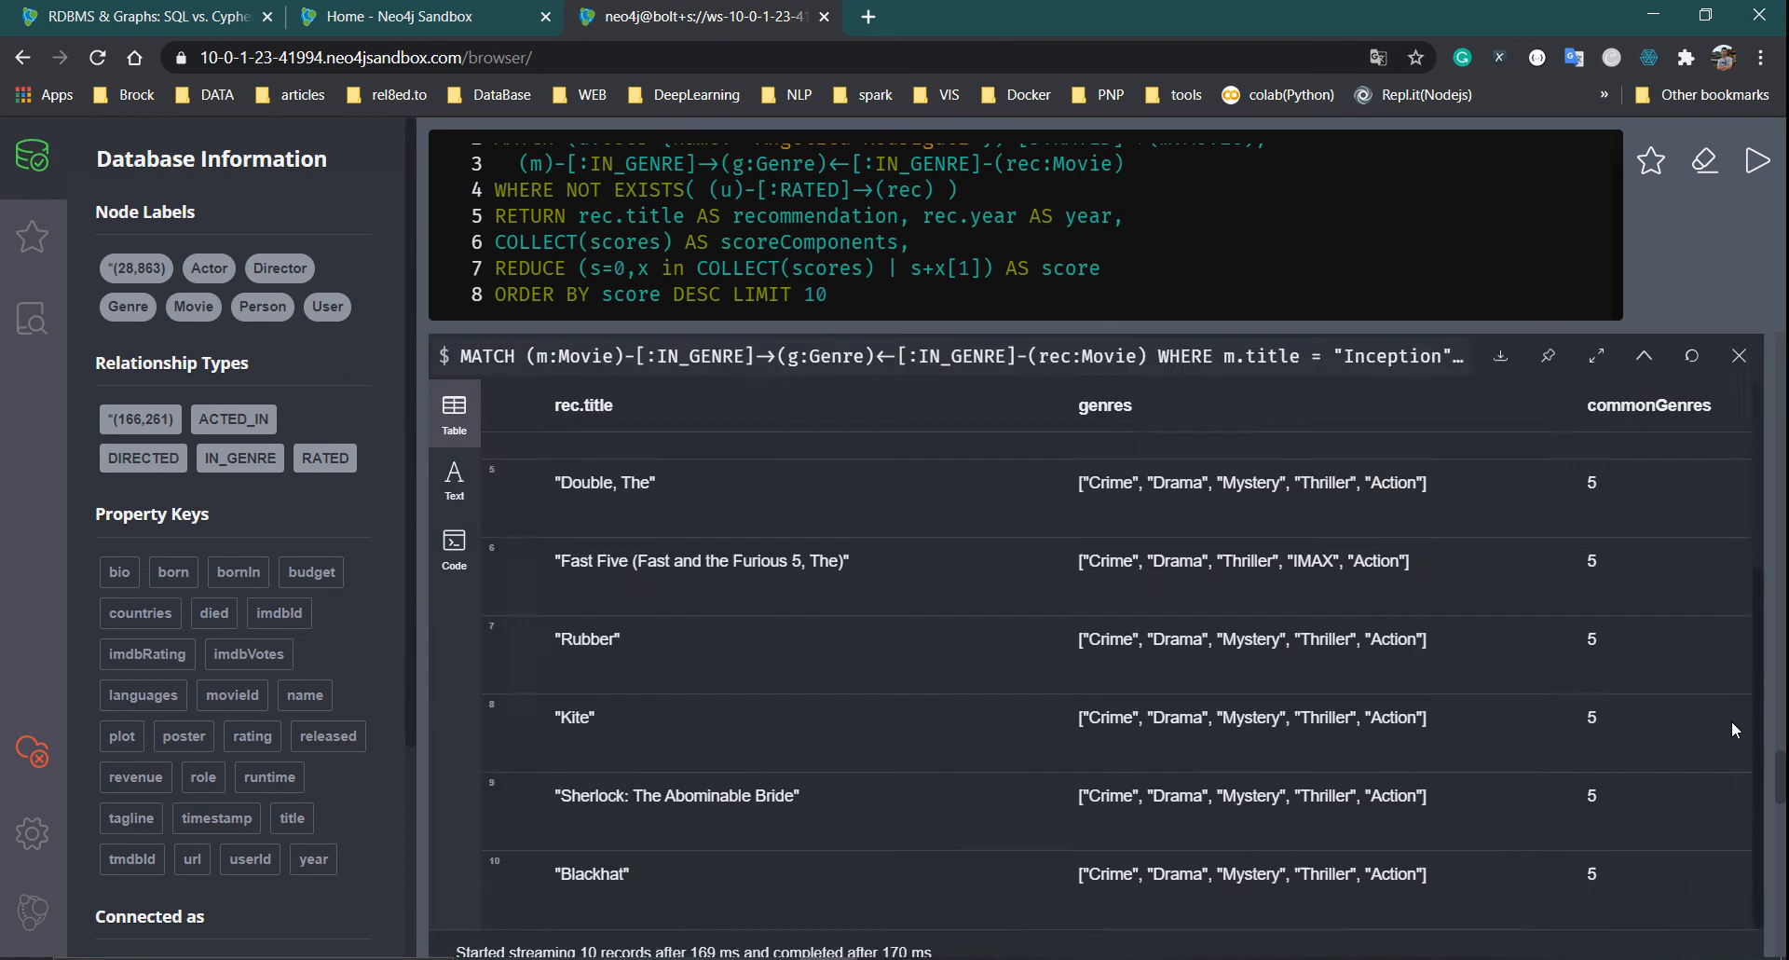
scroll(1491, 691, "up", 5)
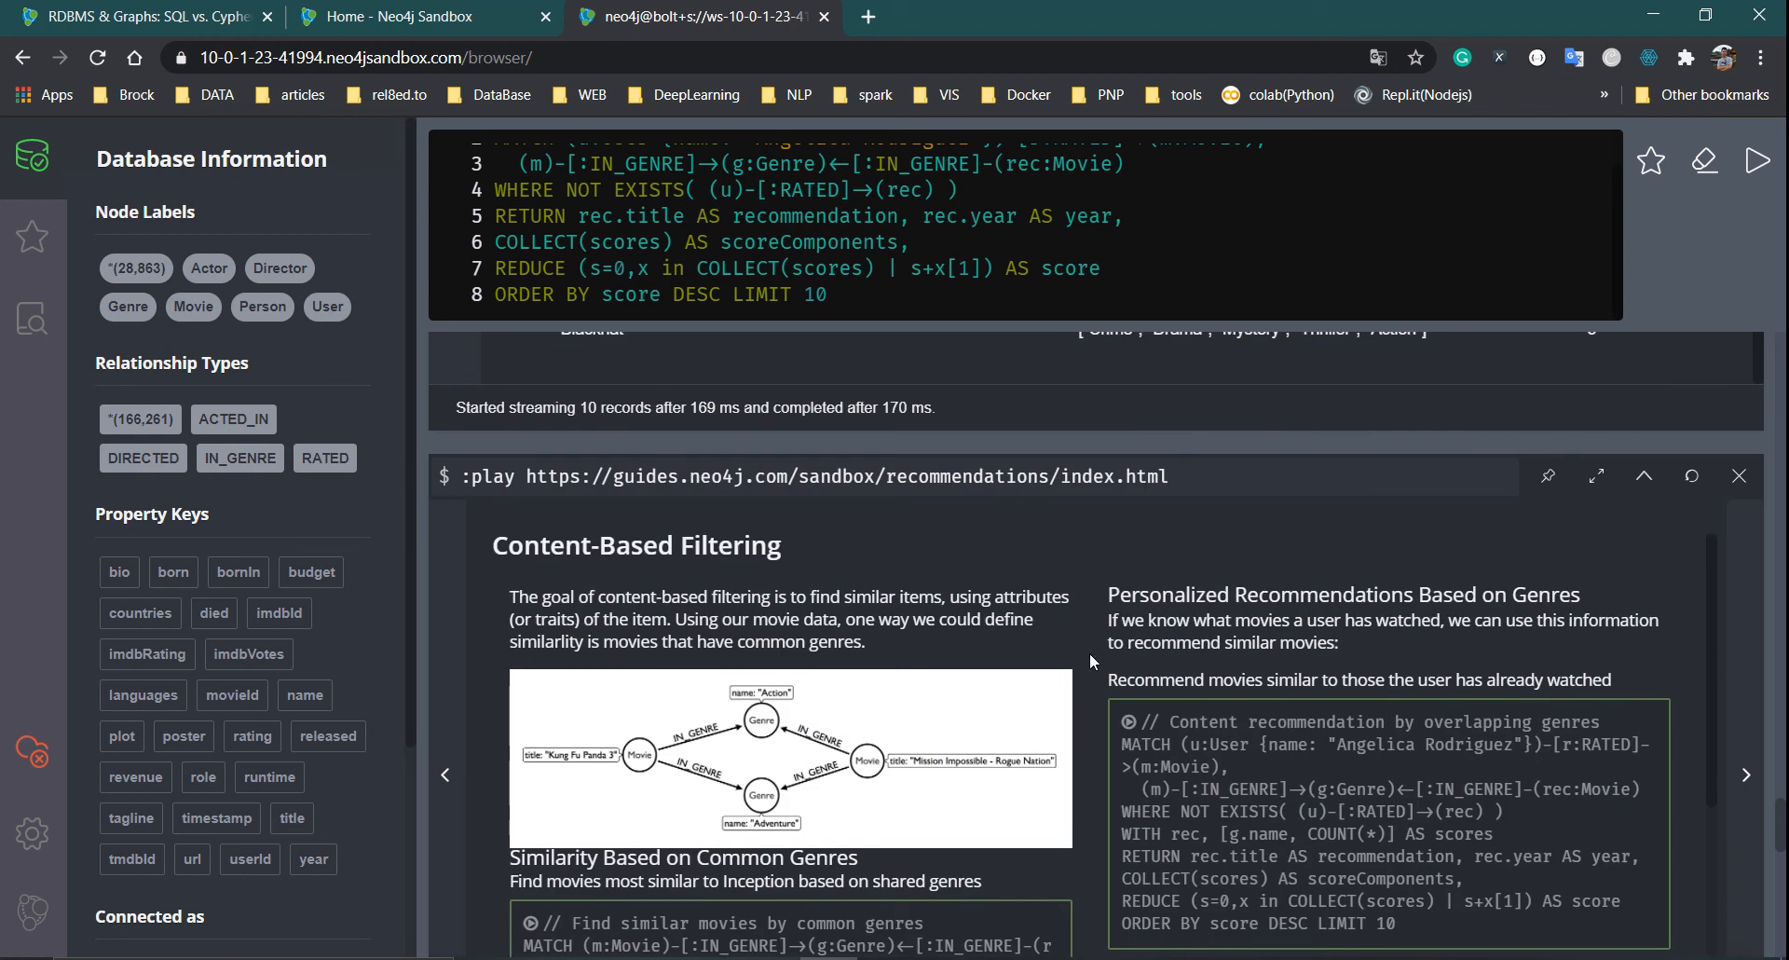
scroll(1089, 652, "down", 4)
scroll(1298, 716, "up", 1)
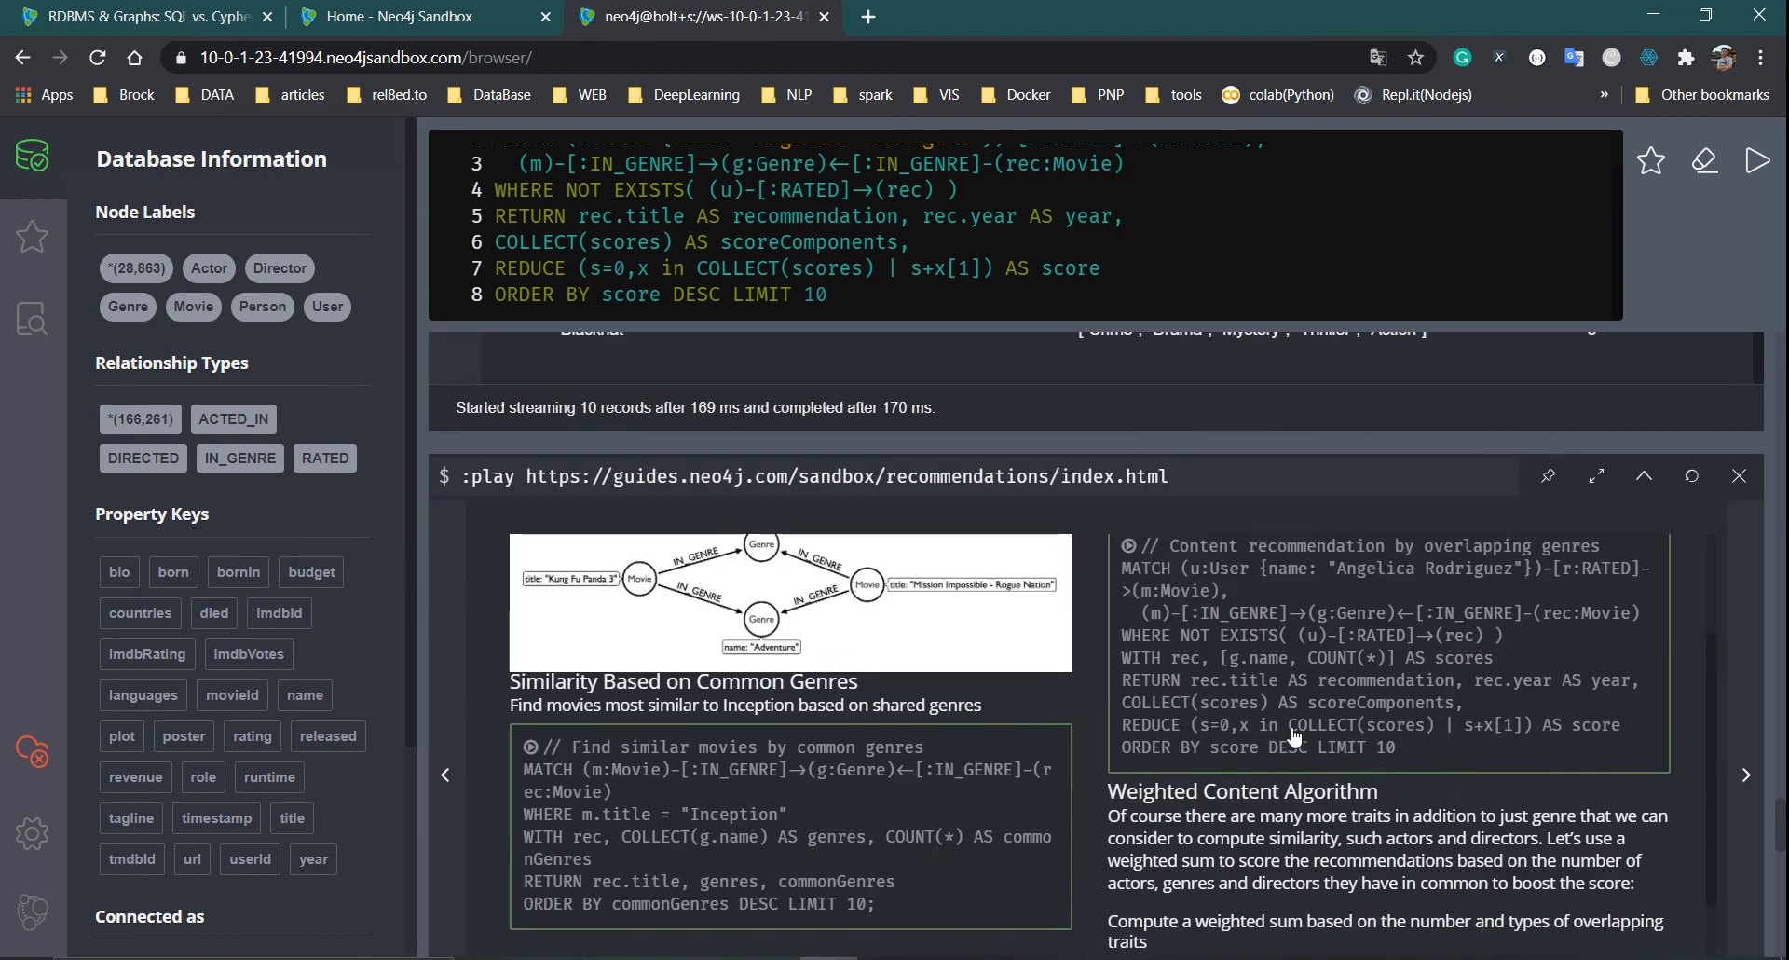